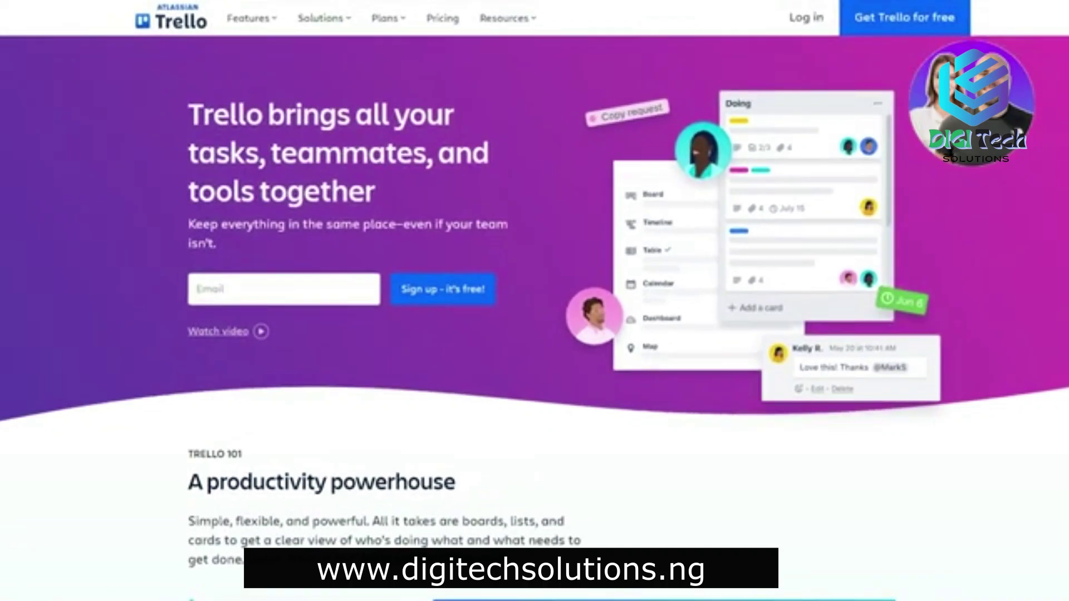
# - Open Trello's pricing page and review the prices of the Free, Standard, Premium and Enterprise plans
pyautogui.scroll(-5, 548, 279)
pyautogui.scroll(5, 563, 242)
pyautogui.click(449, 24)
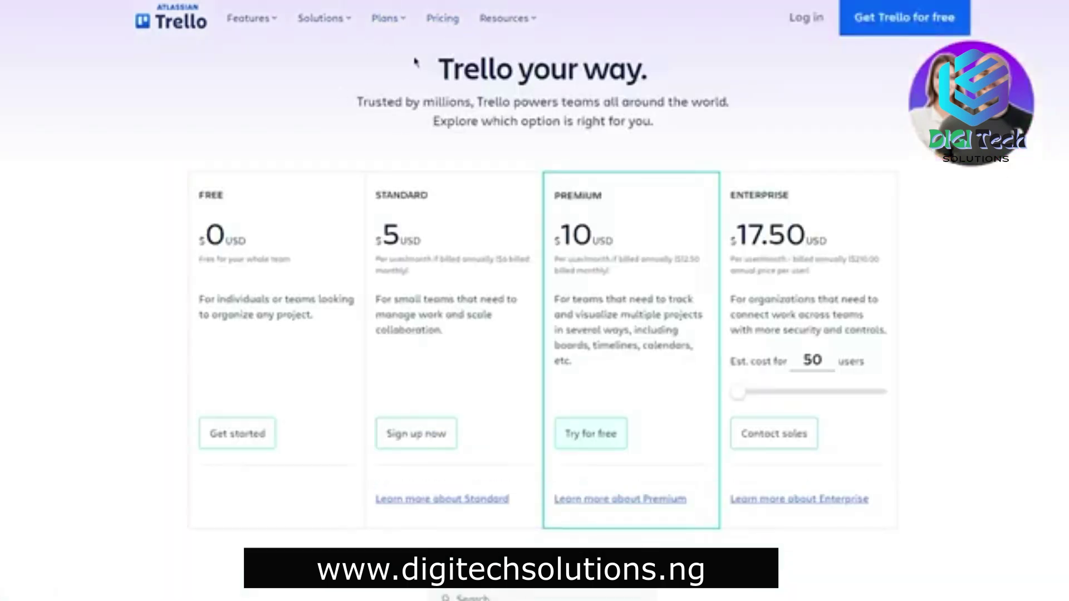
pyautogui.moveTo(365, 44); pyautogui.dragTo(742, 89)
pyautogui.click(852, 104)
pyautogui.moveTo(406, 63); pyautogui.dragTo(813, 100)
pyautogui.click(811, 112)
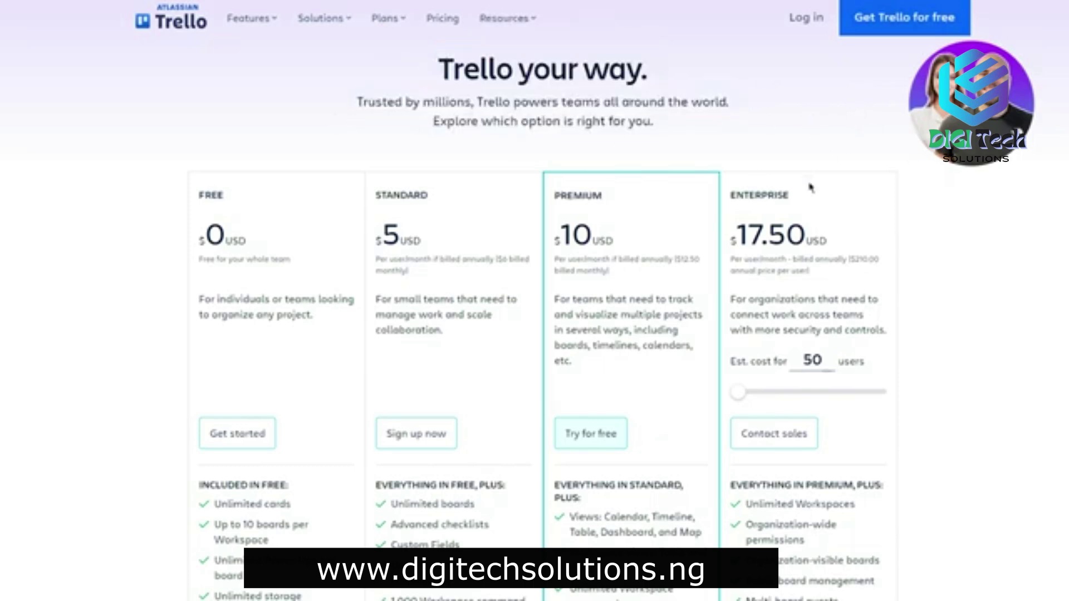
pyautogui.scroll(-4, 179, 167)
pyautogui.scroll(3, 180, 167)
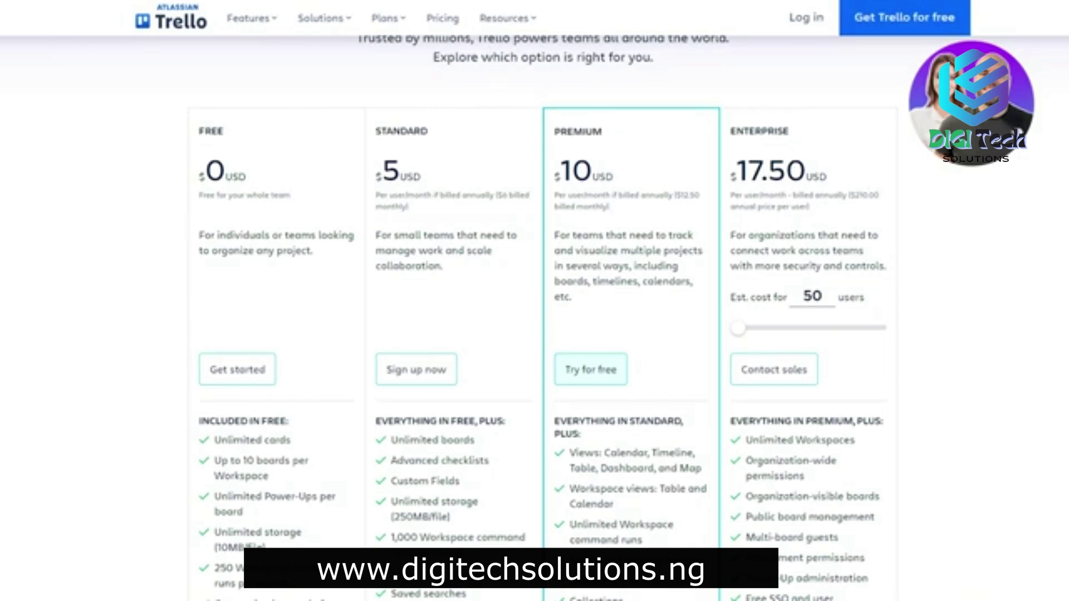
# - Examine the features included in each plan and the table comparing the plans
pyautogui.scroll(-5, 291, 327)
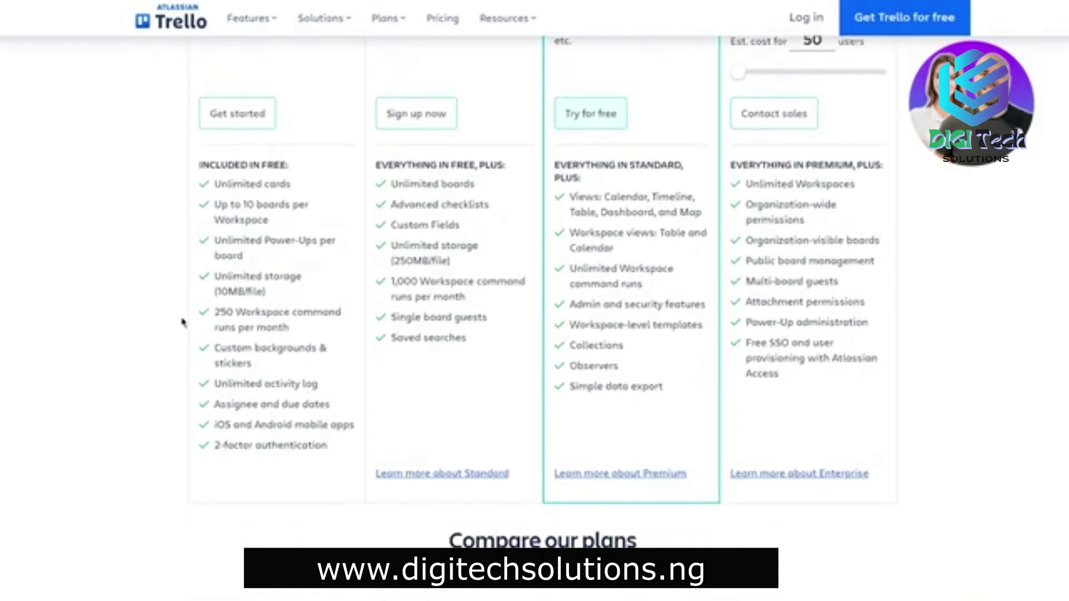
pyautogui.scroll(-6, 126, 489)
pyautogui.scroll(-1, 167, 342)
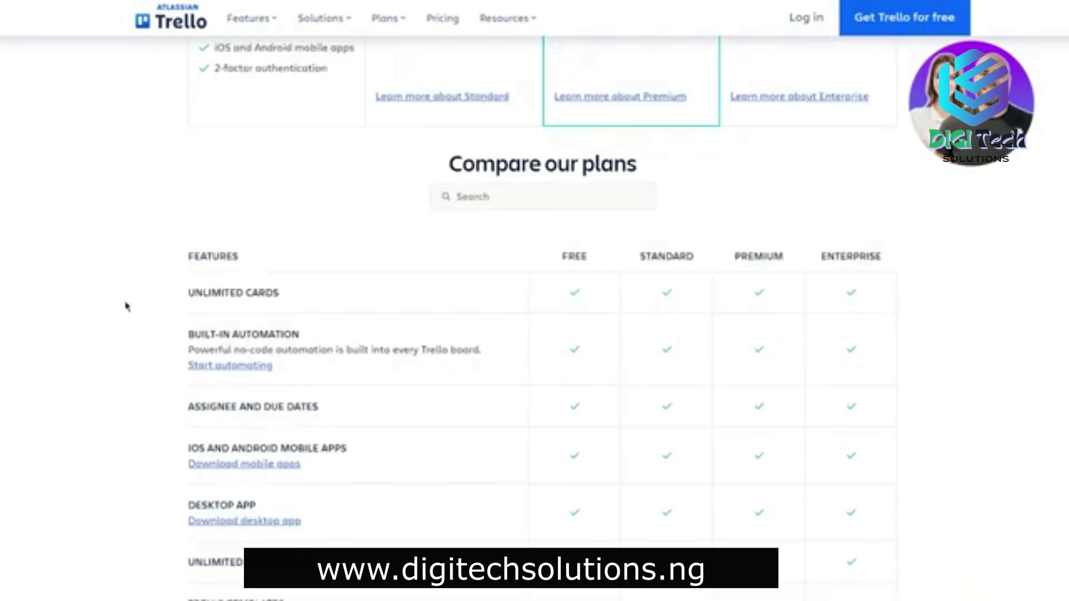
pyautogui.scroll(-5, 126, 306)
pyautogui.scroll(7, 708, 377)
pyautogui.scroll(3, 247, 334)
pyautogui.scroll(8, 246, 334)
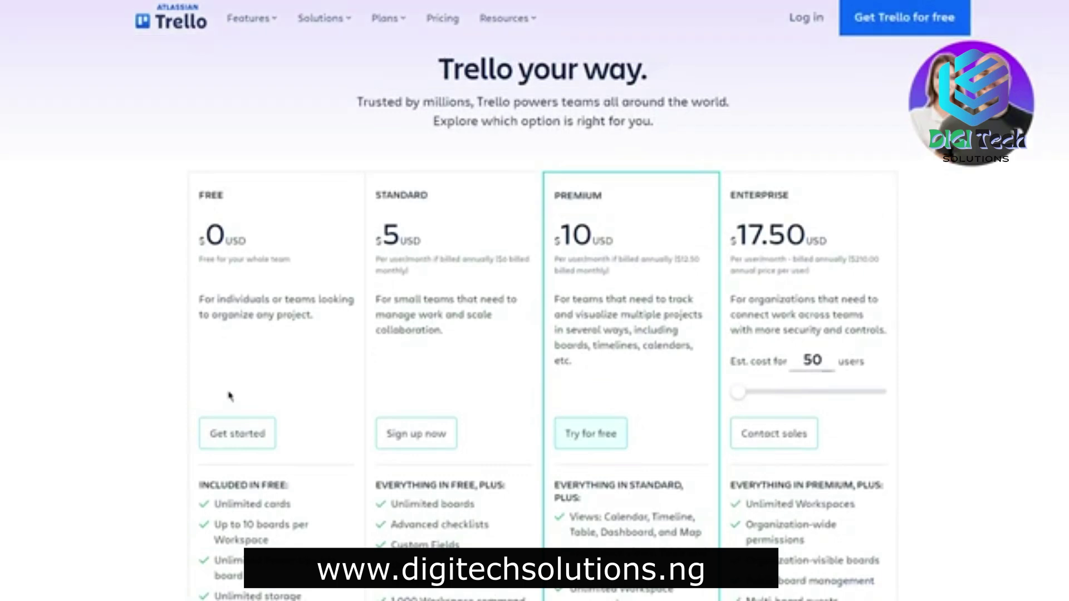
# - Start the account sign-up from the Free plan and go to the email entry
pyautogui.click(238, 433)
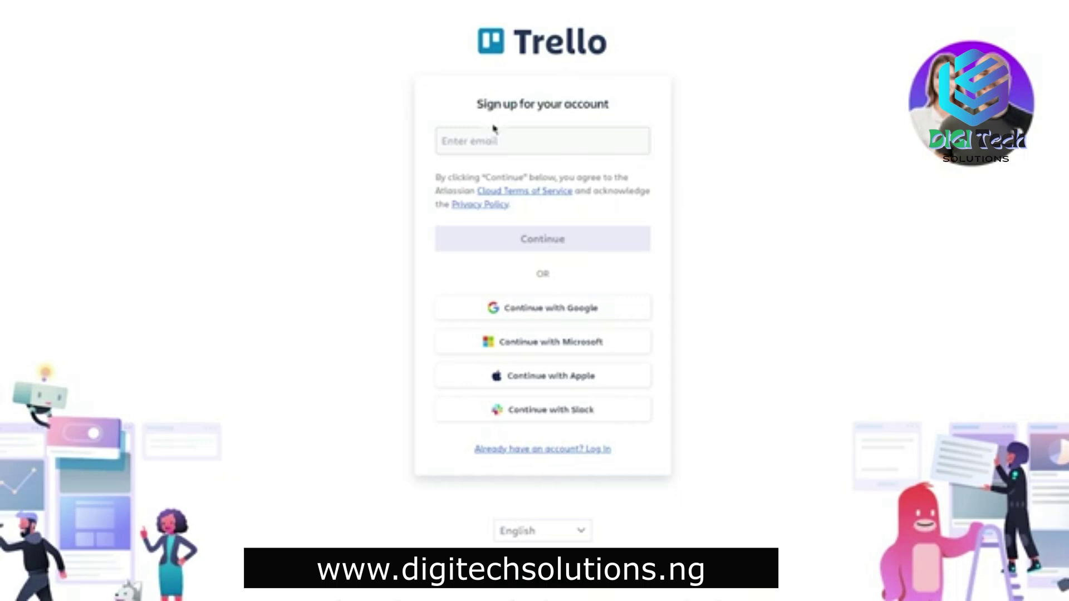
pyautogui.click(484, 143)
pyautogui.click(777, 200)
pyautogui.click(530, 138)
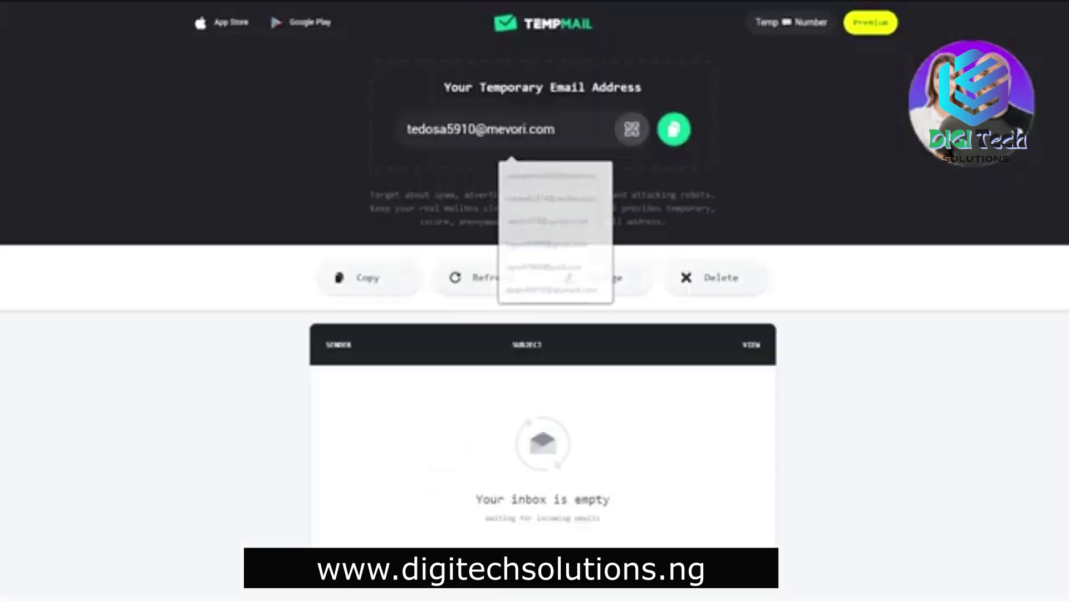
# - Copy the temporary email address from Temp Mail, paste it into the Trello sign-up form and continue
pyautogui.click(673, 129)
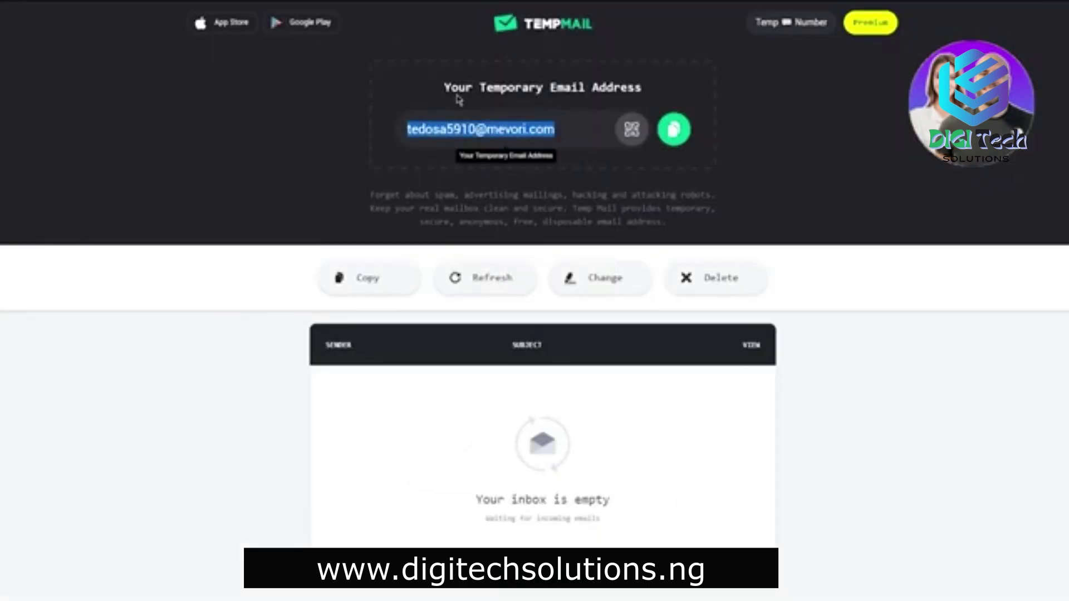
pyautogui.click(675, 132)
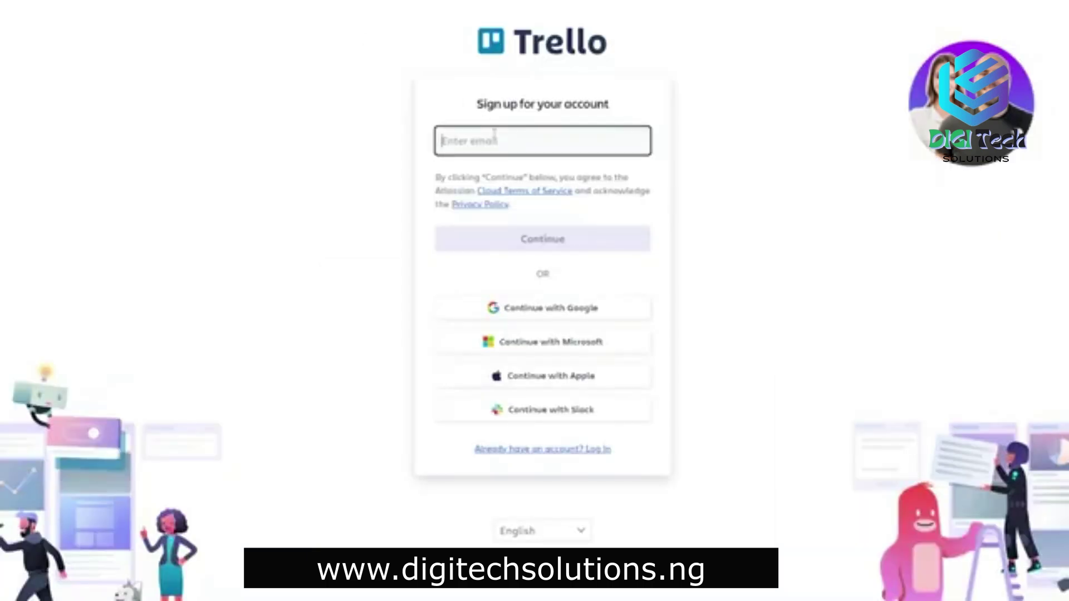
pyautogui.click(494, 137)
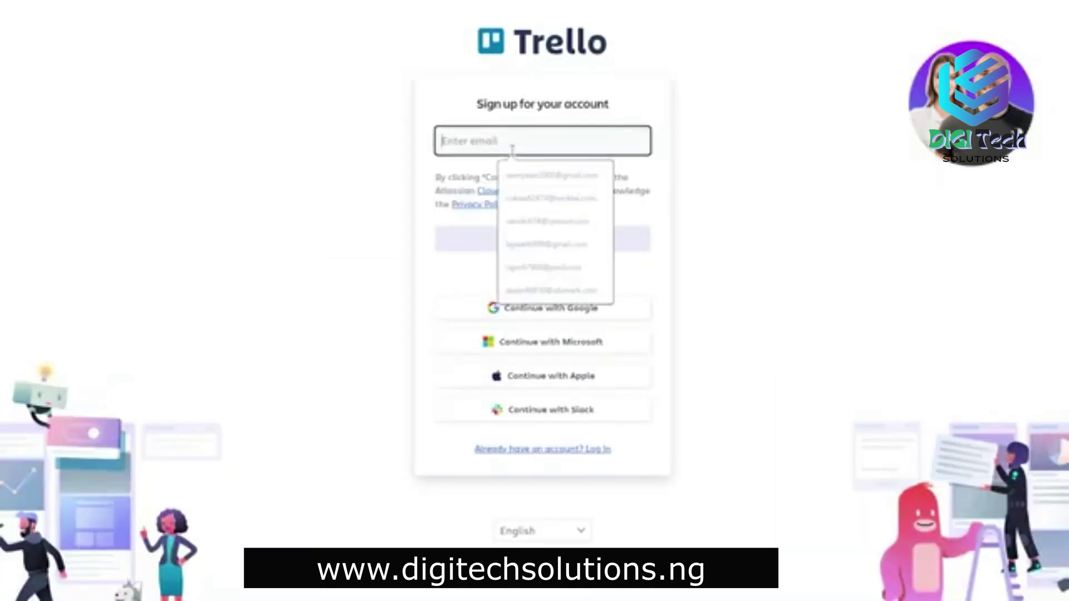
pyautogui.hotkey('ctrl', 'v')
pyautogui.click(539, 238)
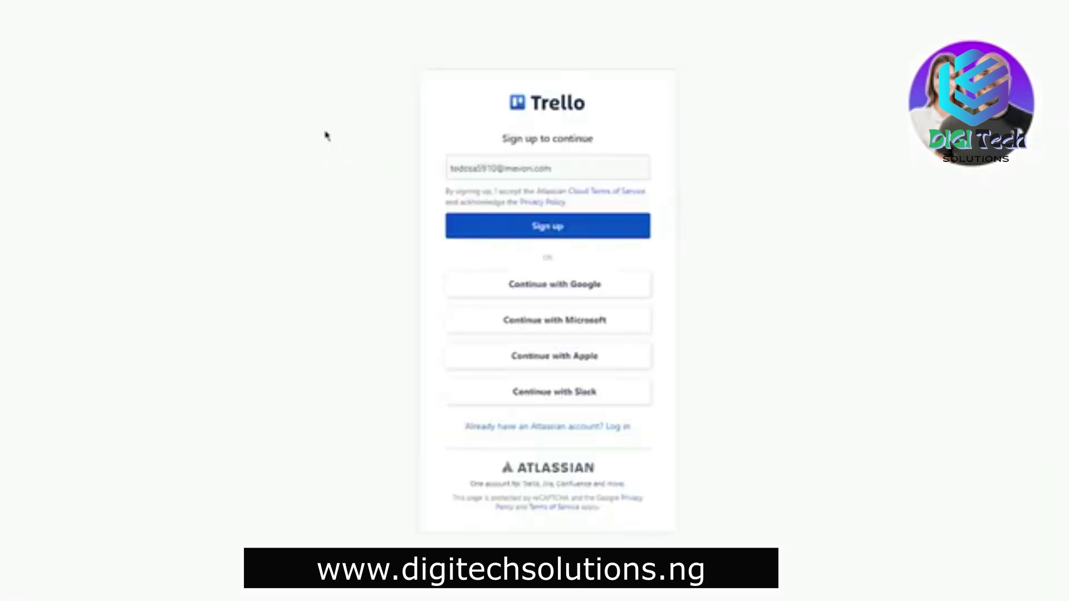
# - Submit the sign-up and complete the image check by selecting all images with motorcycles
pyautogui.click(571, 237)
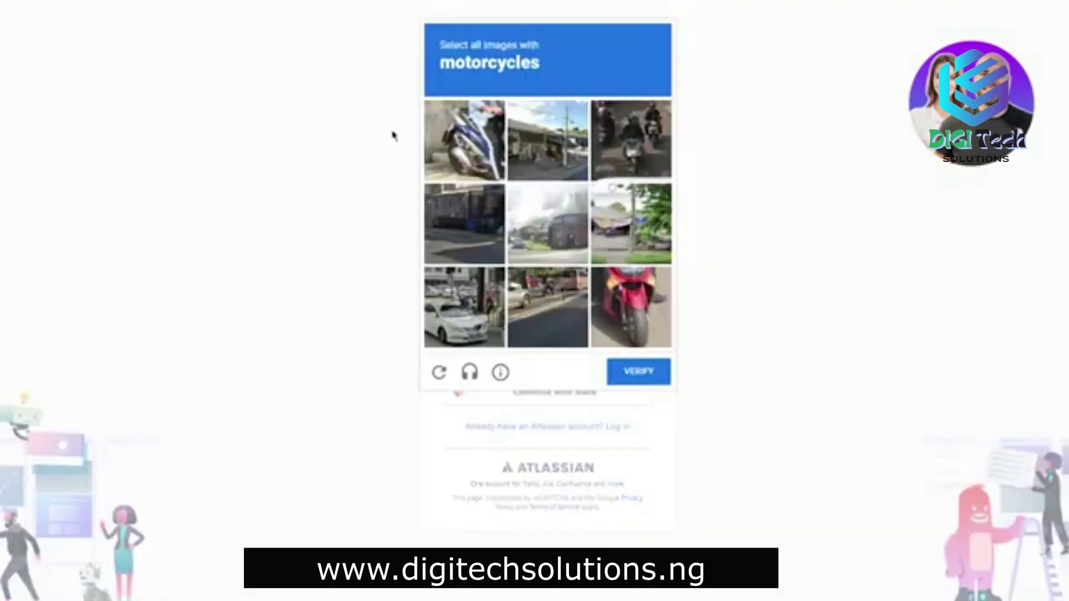
pyautogui.click(468, 142)
pyautogui.click(647, 154)
pyautogui.click(662, 320)
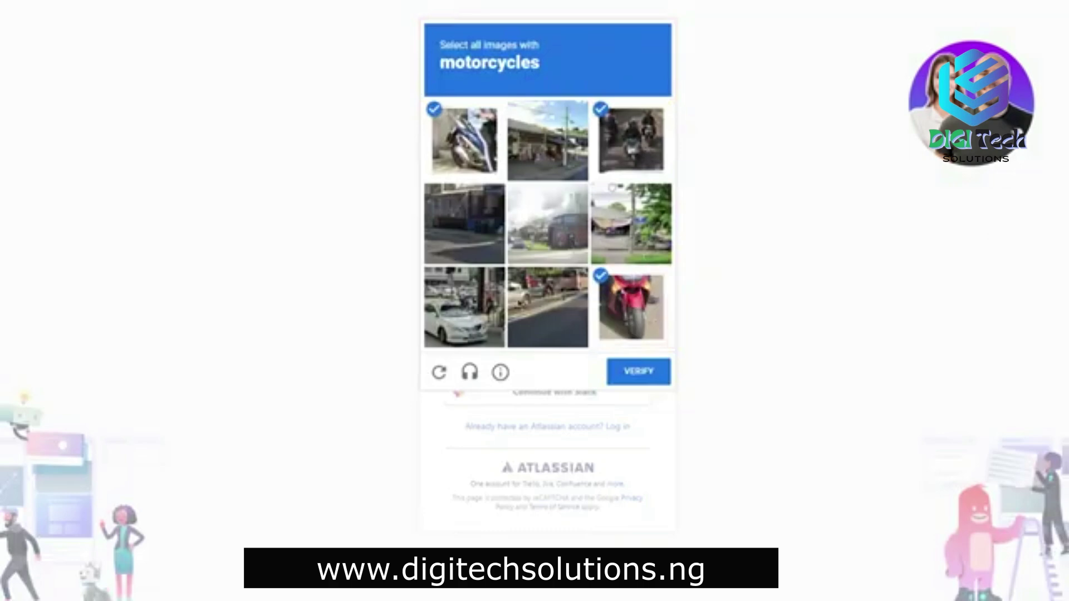
pyautogui.click(637, 372)
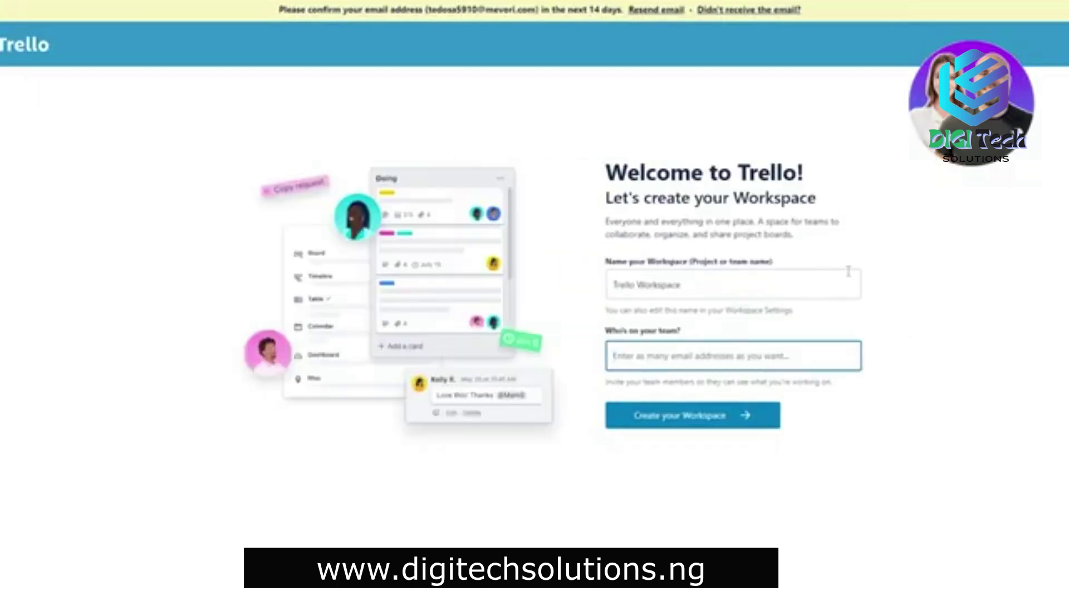
# - Replace the default workspace name with the owner's first name in possessive form followed by "Workspace"
pyautogui.moveTo(591, 150); pyautogui.dragTo(936, 266)
pyautogui.click(927, 246)
pyautogui.click(763, 265)
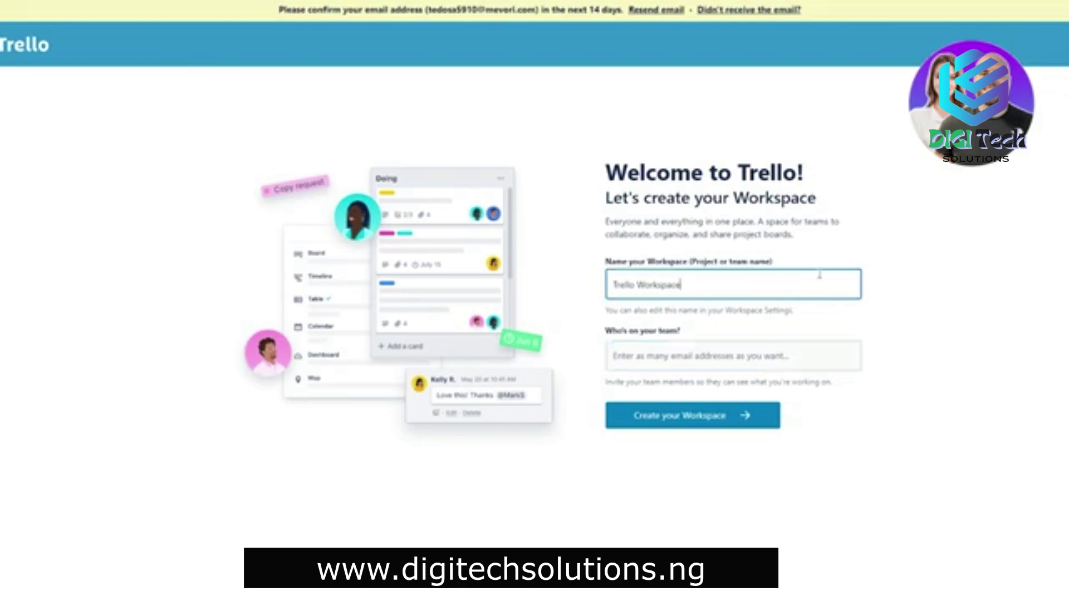
pyautogui.moveTo(820, 275); pyautogui.dragTo(532, 306)
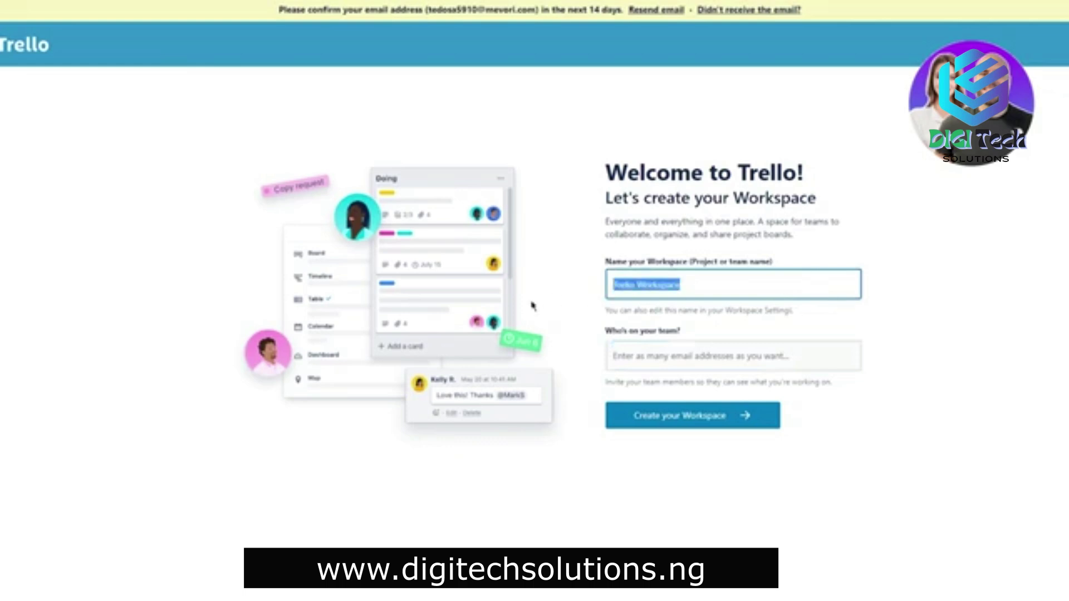
pyautogui.write("John's Workspace")
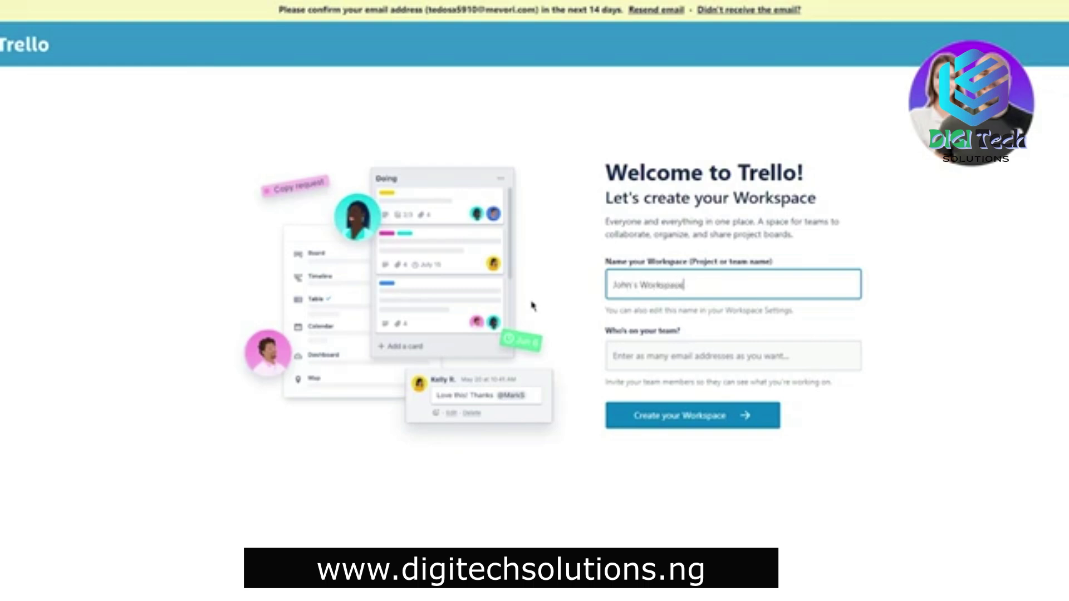
# - Create the workspace without inviting any team members and skip the 30-day Premium trial offer
pyautogui.click(671, 349)
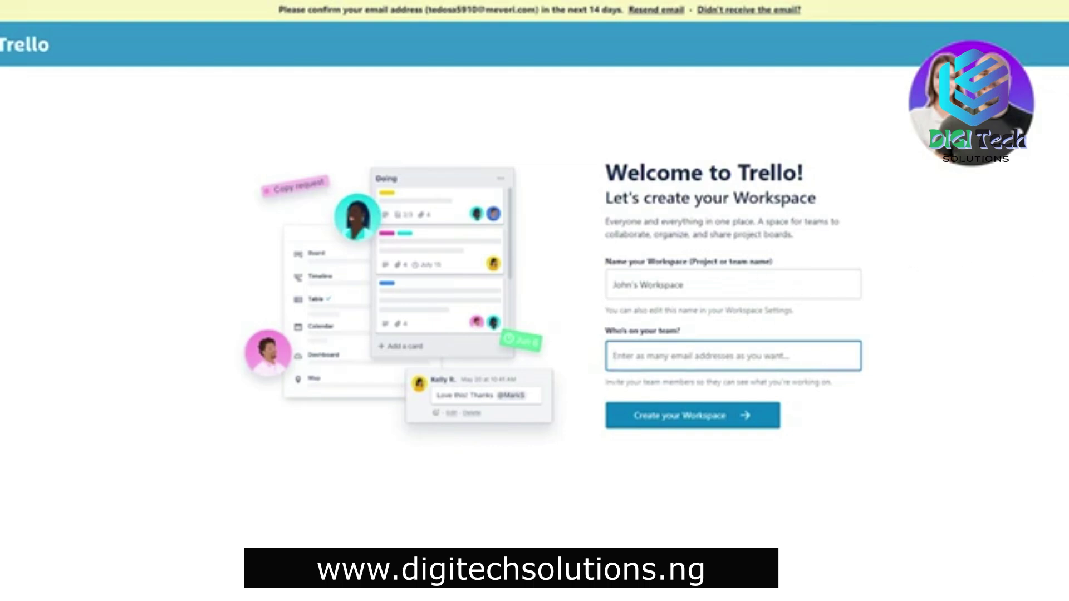
pyautogui.click(686, 427)
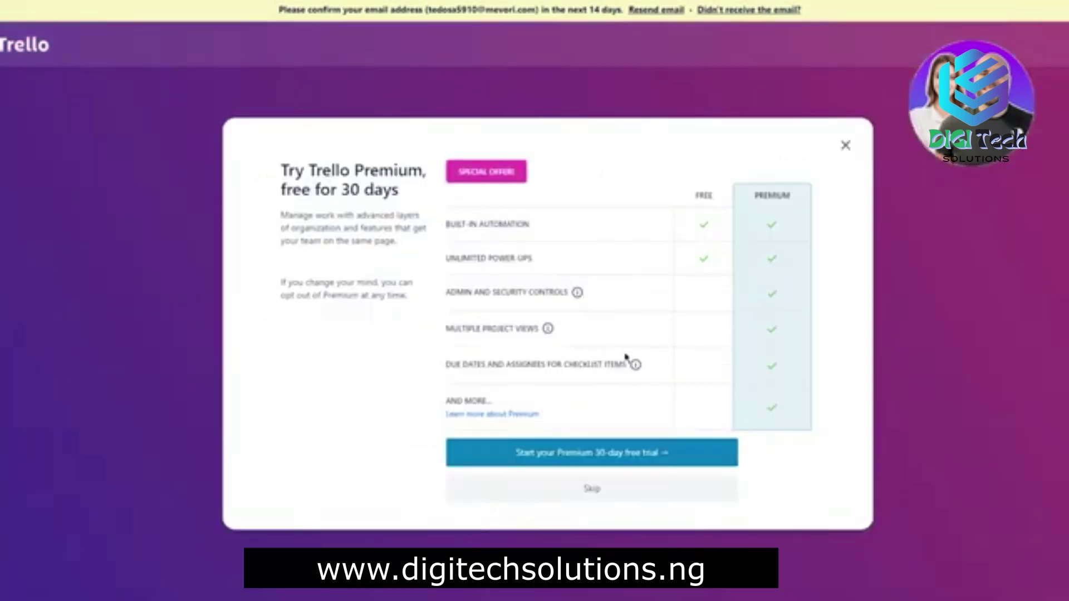
pyautogui.moveTo(250, 174); pyautogui.dragTo(446, 170)
pyautogui.click(451, 148)
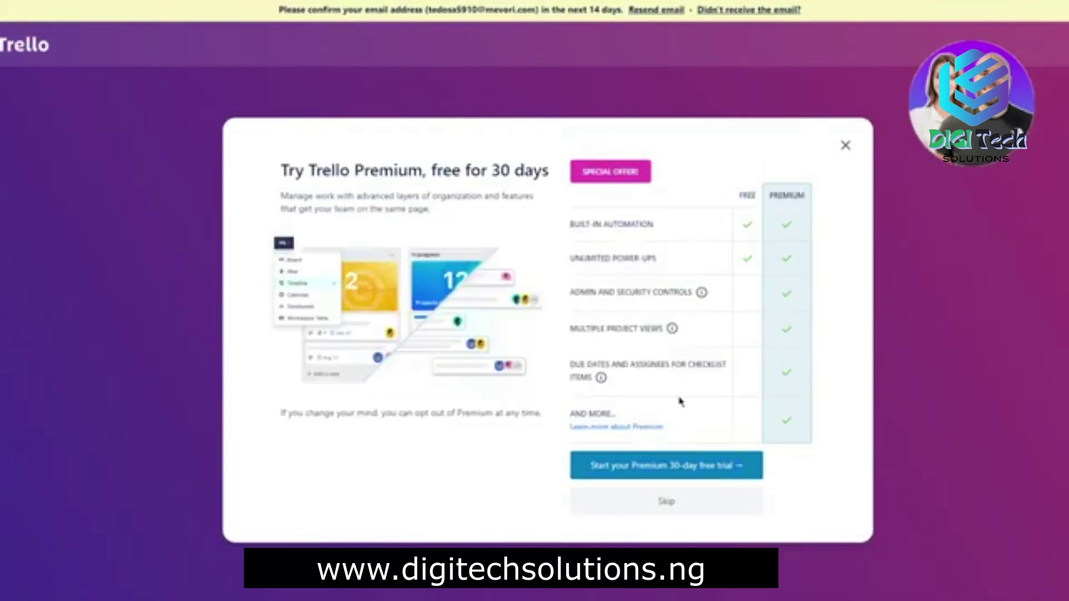
pyautogui.click(665, 500)
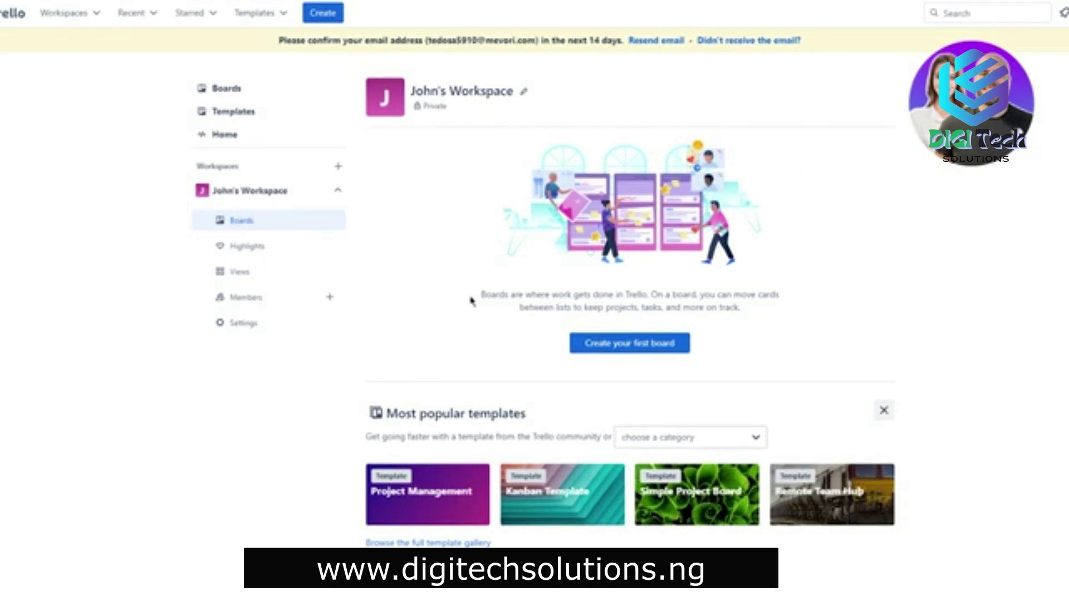
# - Open the settings page of the new workspace
pyautogui.moveTo(475, 290); pyautogui.dragTo(797, 308)
pyautogui.click(866, 318)
pyautogui.click(254, 334)
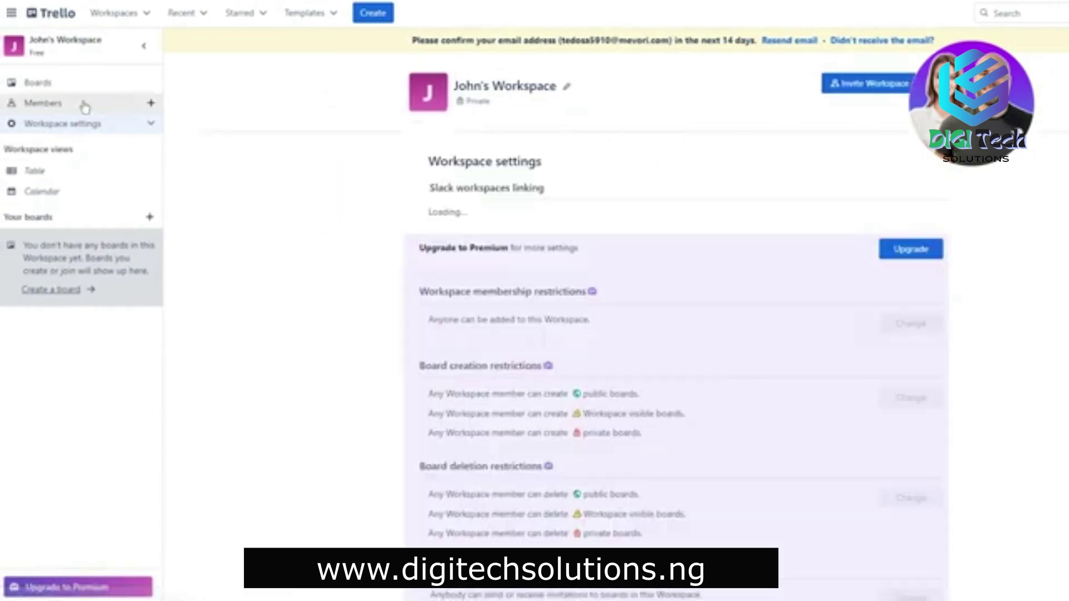
pyautogui.click(129, 131)
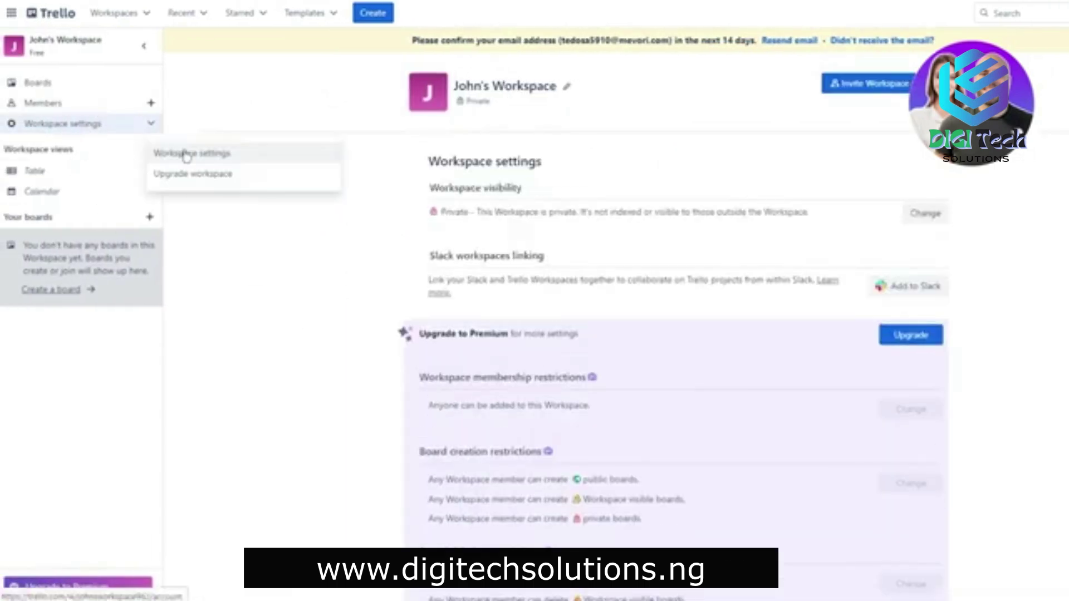
pyautogui.click(335, 247)
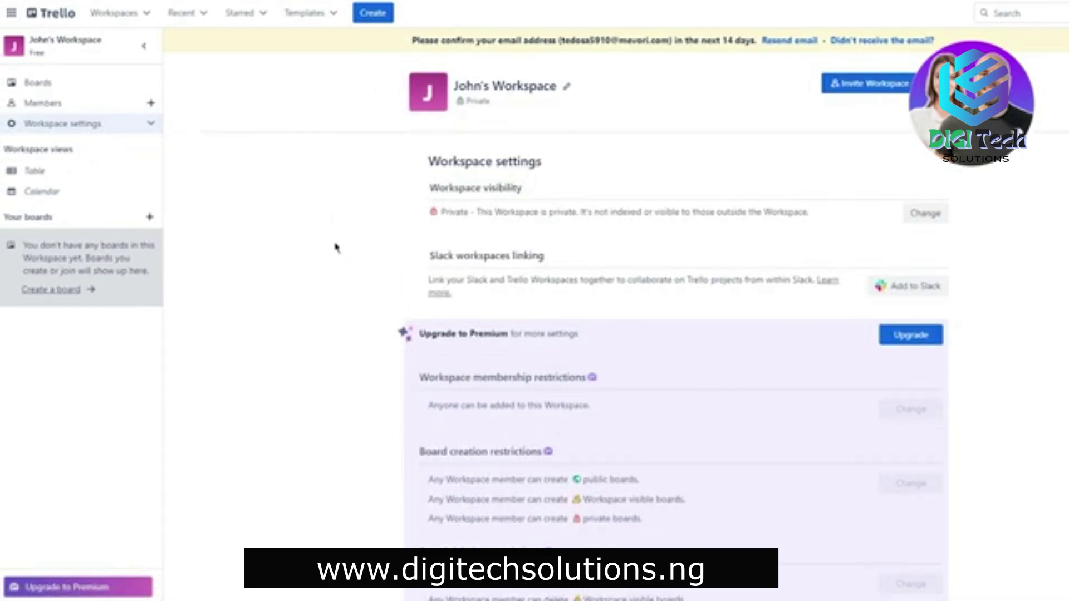
# - Examine the workspace settings, focusing on workspace visibility and Slack workspaces linking
pyautogui.scroll(-4, 336, 247)
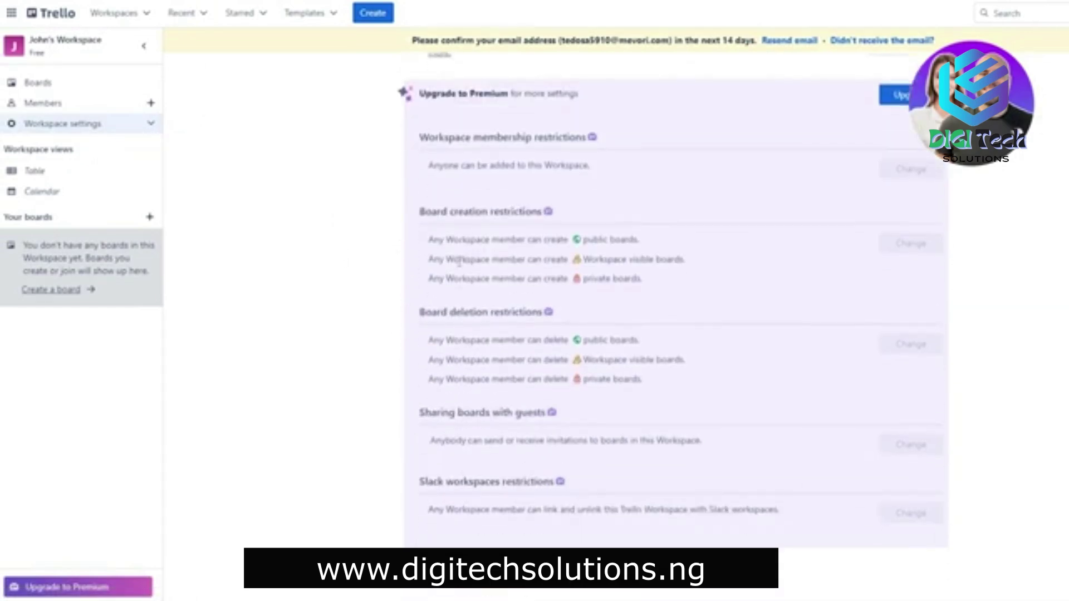
pyautogui.scroll(4, 738, 281)
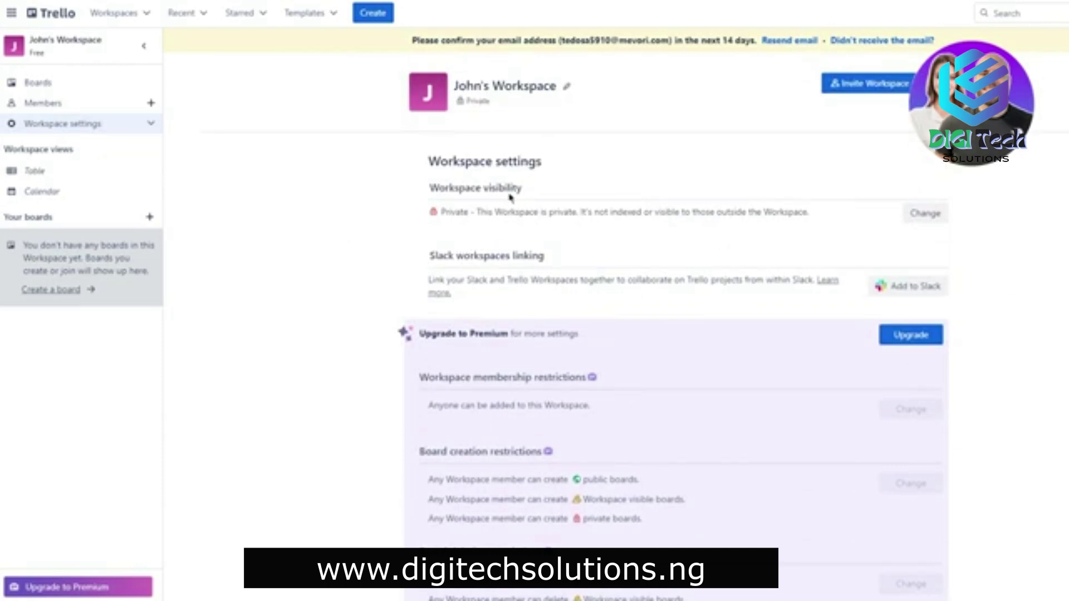
pyautogui.moveTo(445, 150); pyautogui.dragTo(699, 159)
pyautogui.click(700, 159)
pyautogui.moveTo(421, 177); pyautogui.dragTo(680, 195)
pyautogui.click(680, 195)
pyautogui.moveTo(401, 208); pyautogui.dragTo(579, 236)
pyautogui.click(579, 235)
pyautogui.moveTo(379, 249); pyautogui.dragTo(533, 276)
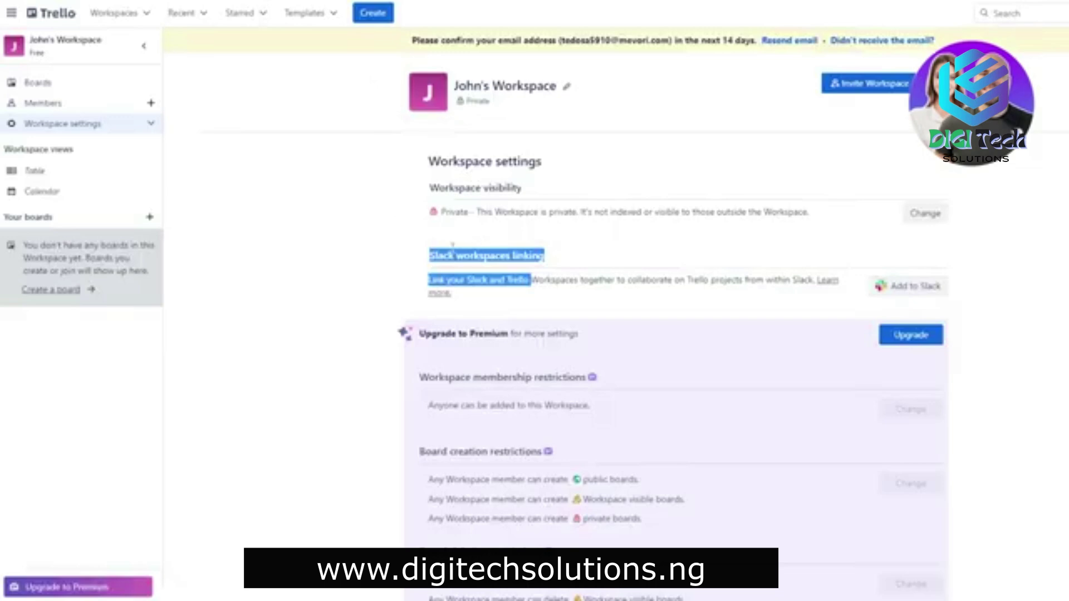
pyautogui.click(413, 275)
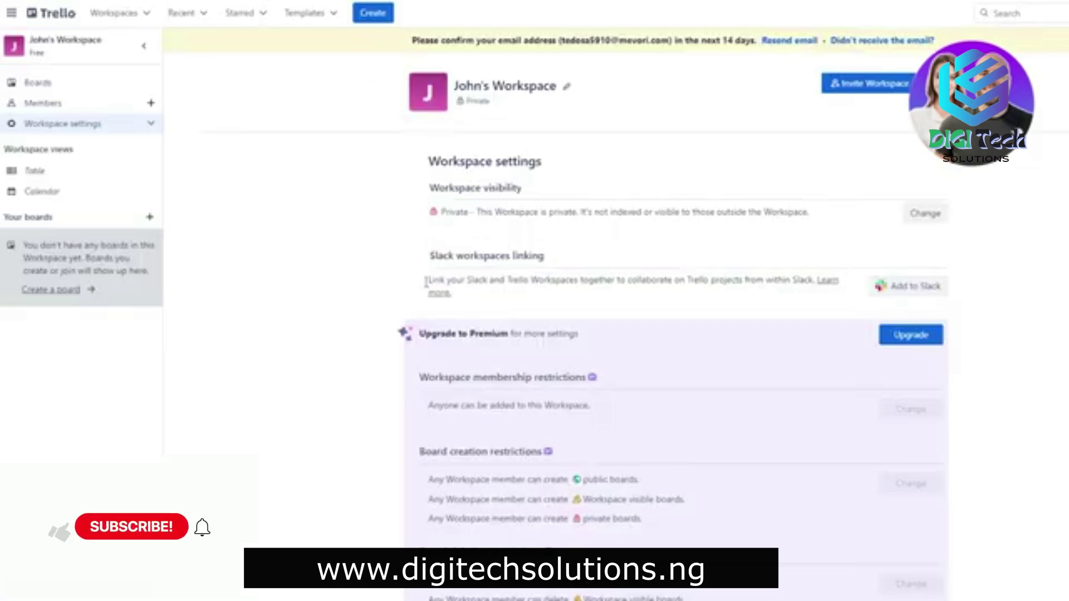
pyautogui.moveTo(430, 283); pyautogui.dragTo(591, 298)
pyautogui.click(593, 305)
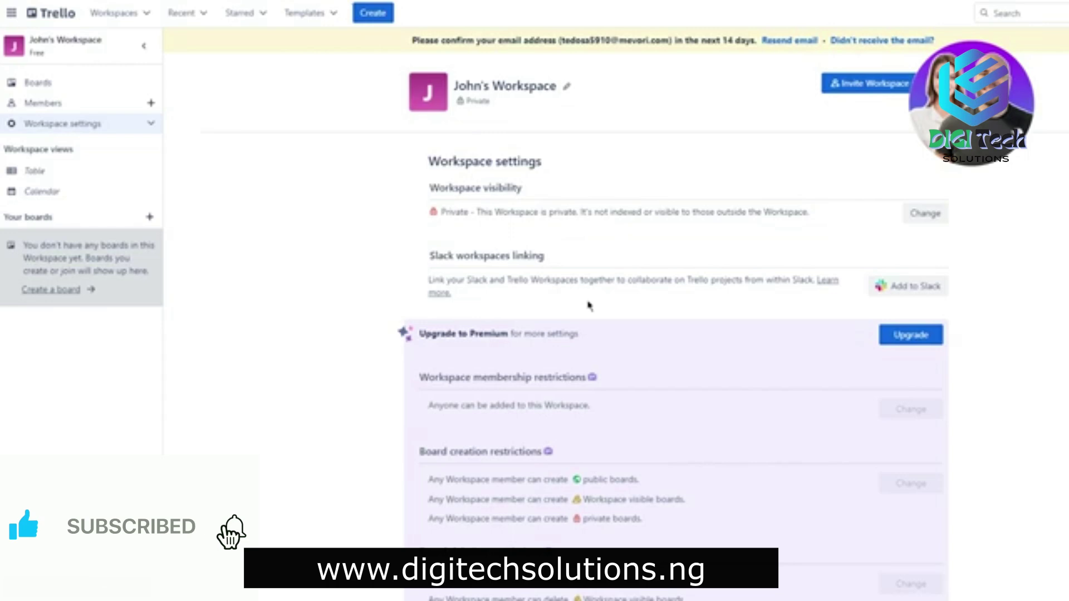
# - Examine the Premium-only settings for membership, board creation, board deletion, guest sharing and Slack restrictions
pyautogui.scroll(-1, 351, 268)
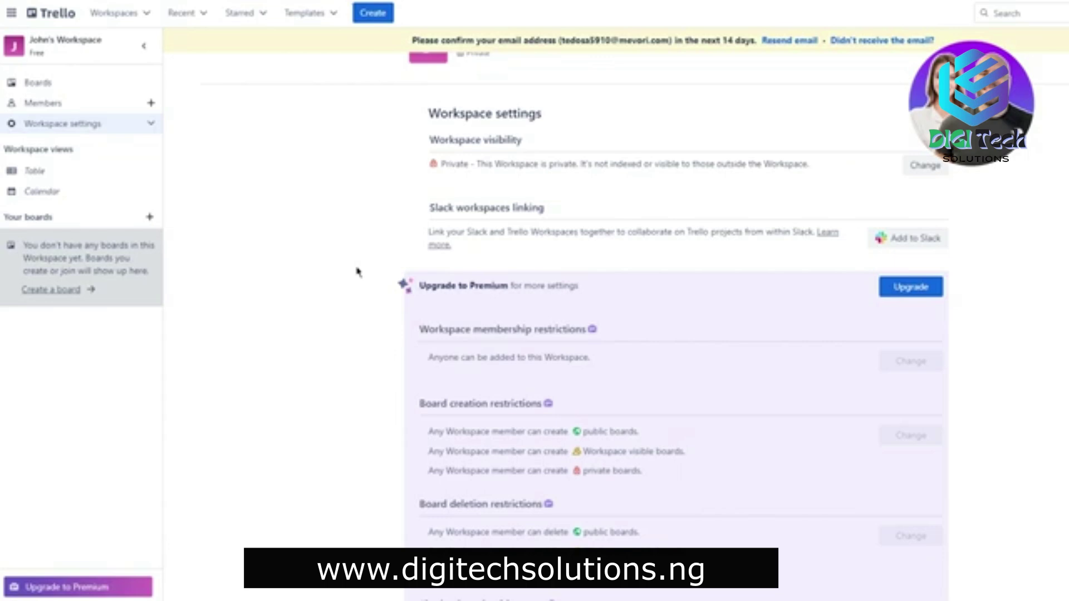
pyautogui.scroll(-4, 368, 271)
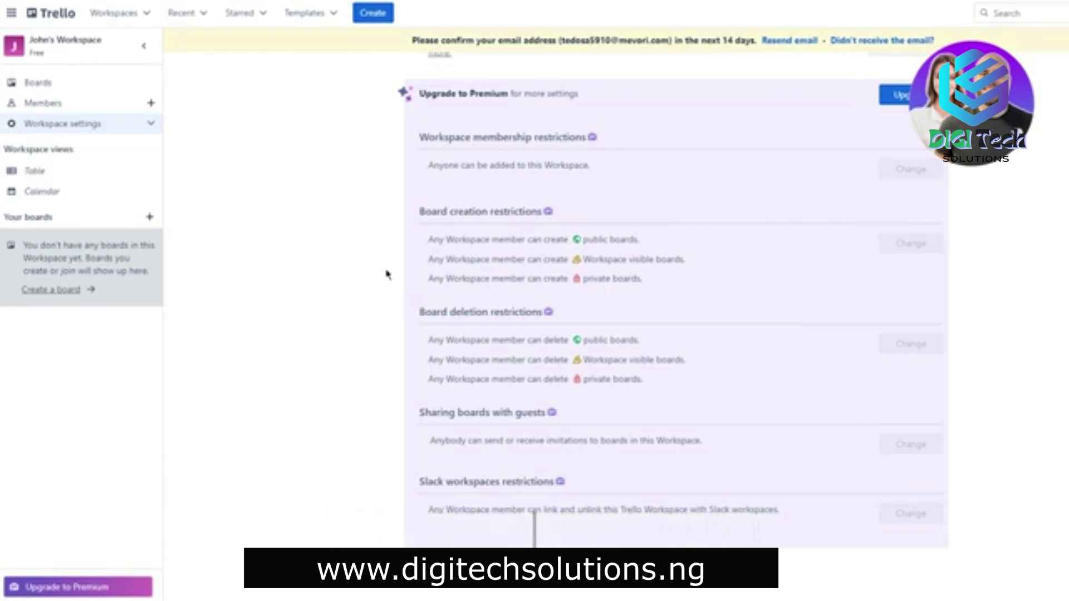
pyautogui.scroll(4, 568, 184)
pyautogui.scroll(-4, 568, 184)
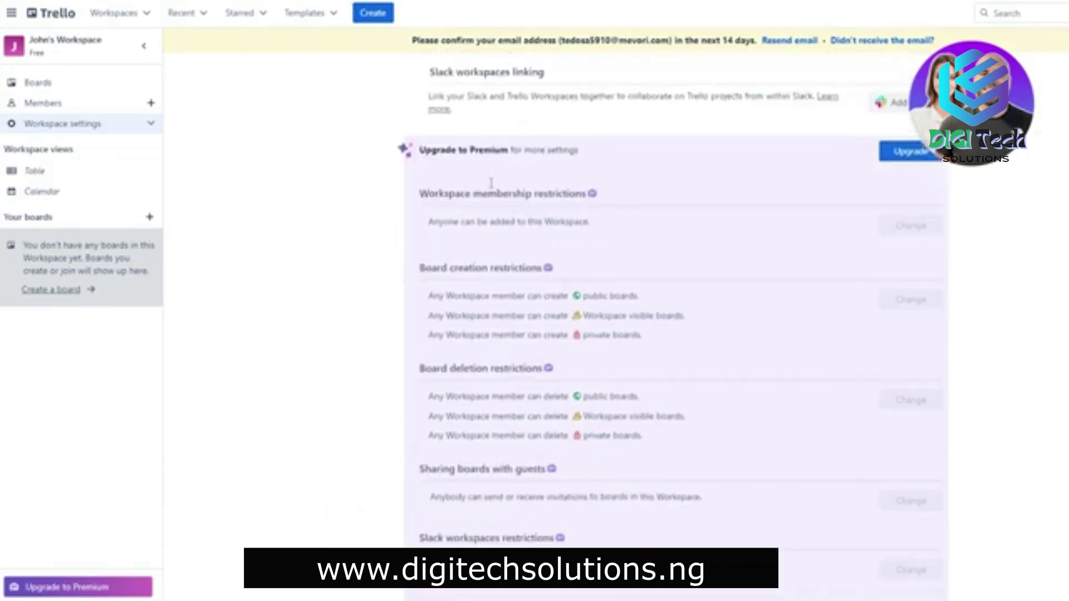
pyautogui.scroll(2, 552, 230)
pyautogui.moveTo(398, 189); pyautogui.dragTo(731, 489)
pyautogui.click(718, 309)
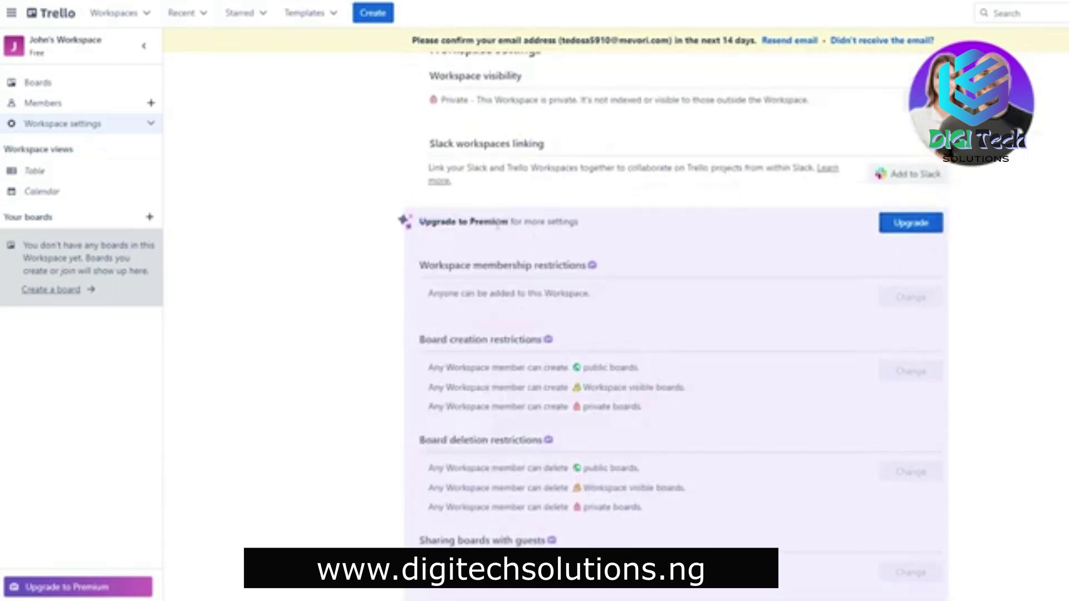
pyautogui.scroll(-2, 1024, 222)
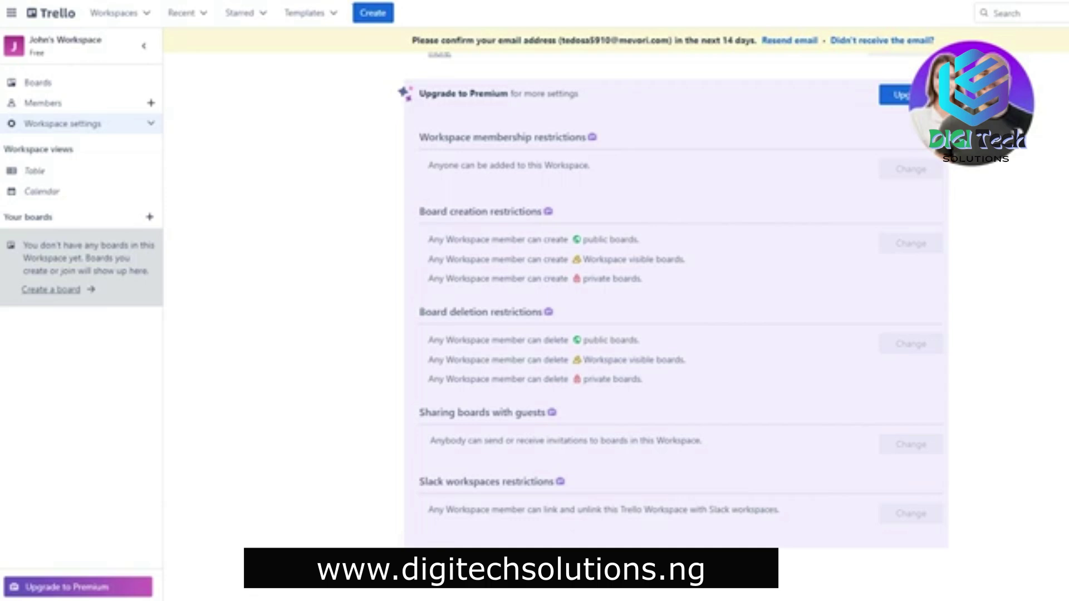
# - Look at the workspace name header and view the dialog for inviting members to the workspace
pyautogui.scroll(5, 673, 214)
pyautogui.moveTo(465, 111); pyautogui.dragTo(509, 100)
pyautogui.click(574, 135)
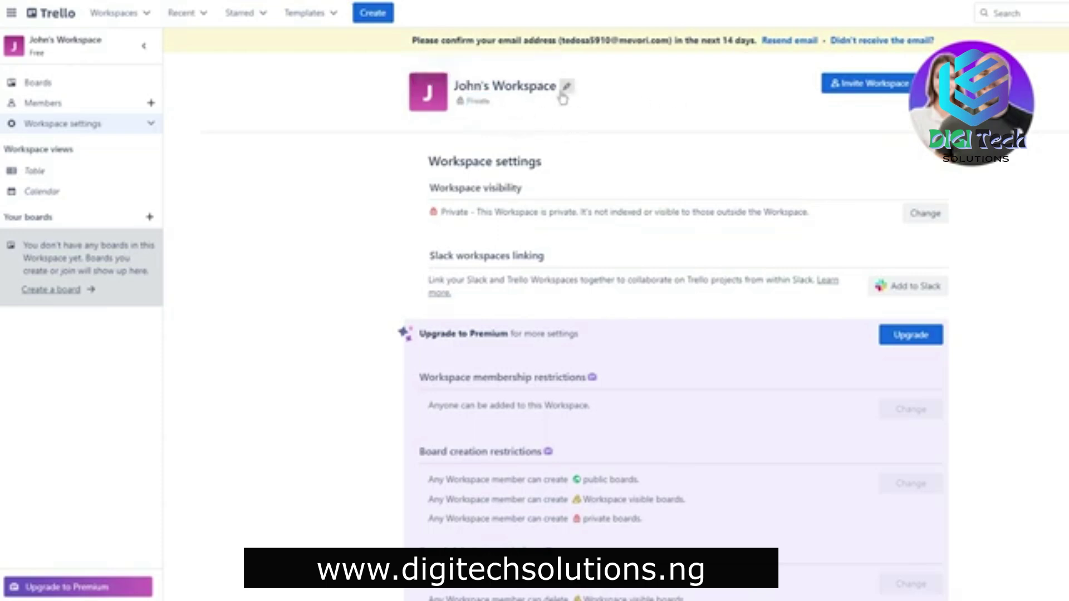
pyautogui.click(864, 86)
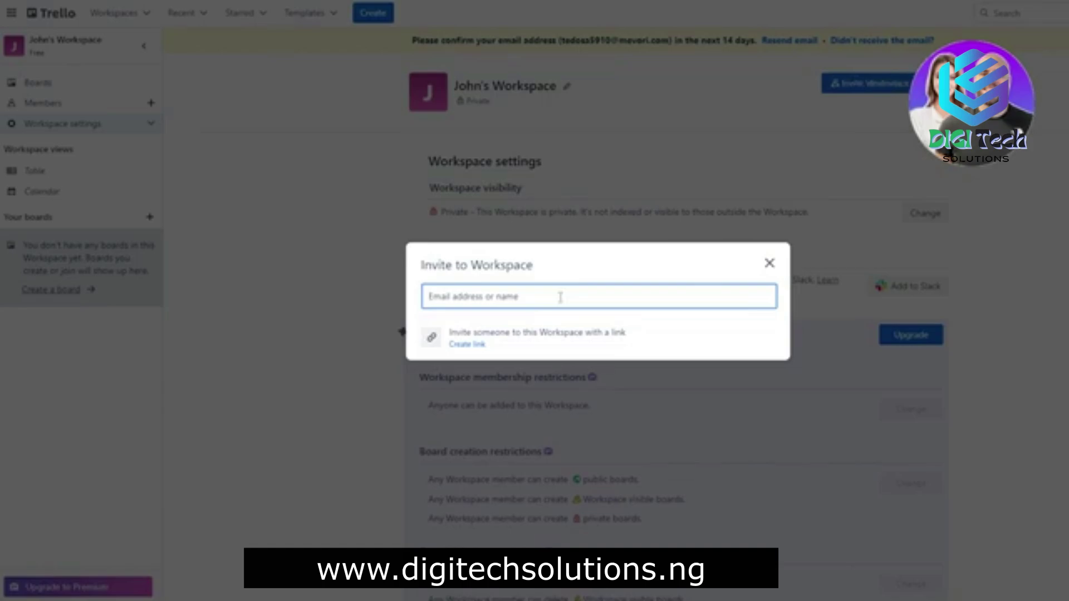
pyautogui.click(769, 263)
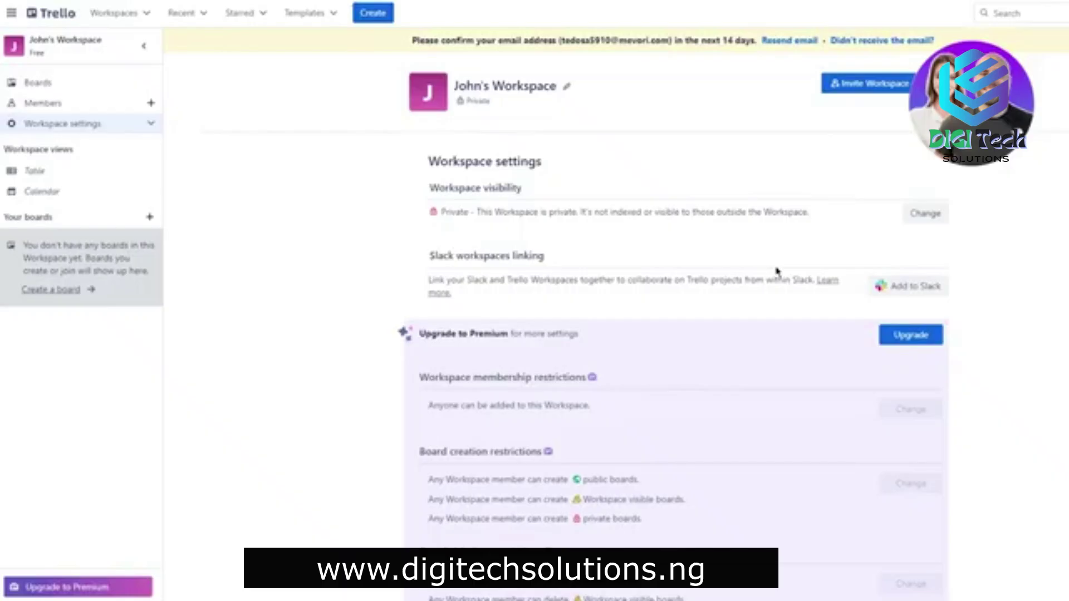
# - Check the list of available workspaces and go to the home page that shows all boards
pyautogui.click(141, 20)
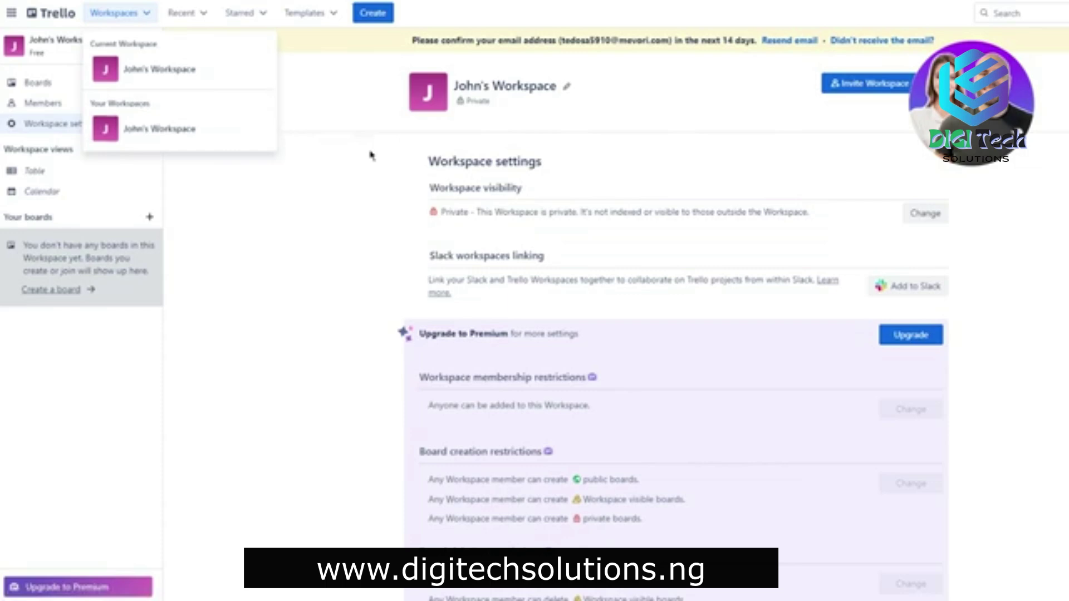
pyautogui.click(325, 232)
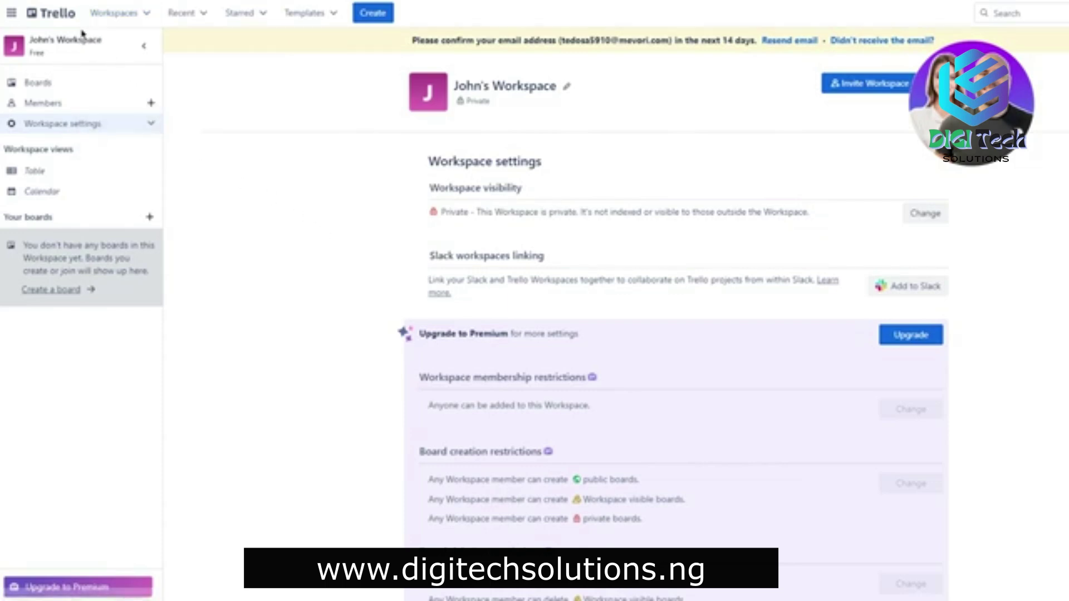
pyautogui.click(53, 12)
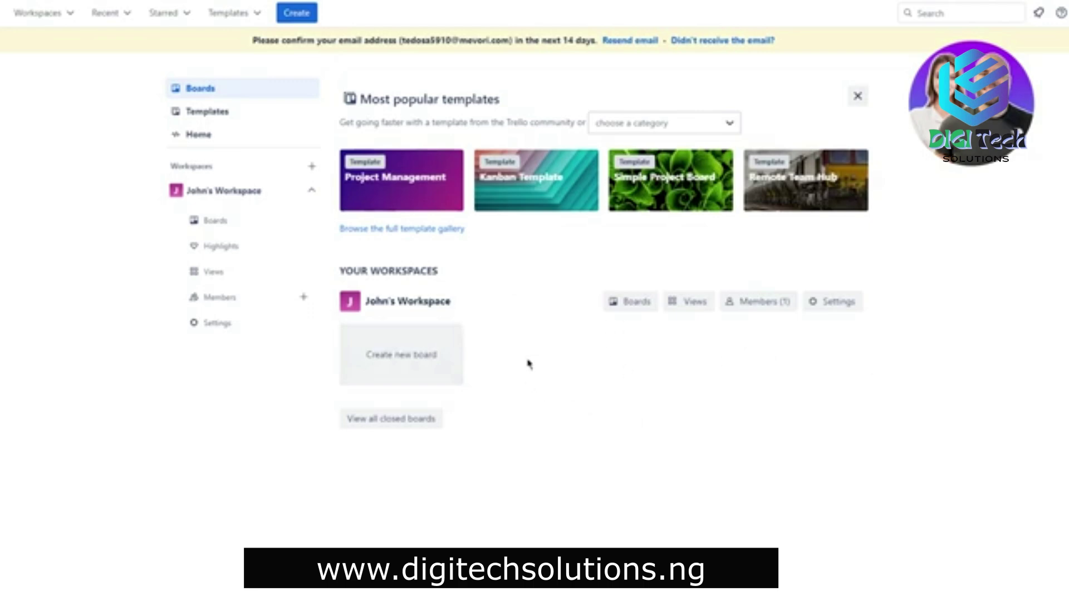
pyautogui.moveTo(413, 302); pyautogui.dragTo(529, 301)
pyautogui.click(529, 300)
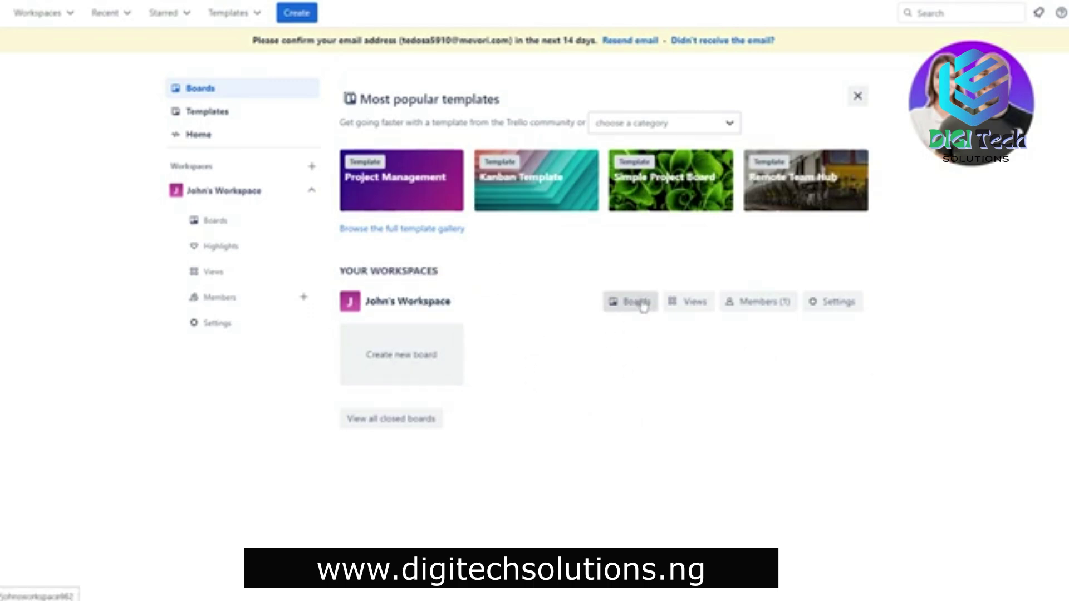
# - Try out different photo and colour backgrounds for a new board, ending with the orange one
pyautogui.click(431, 361)
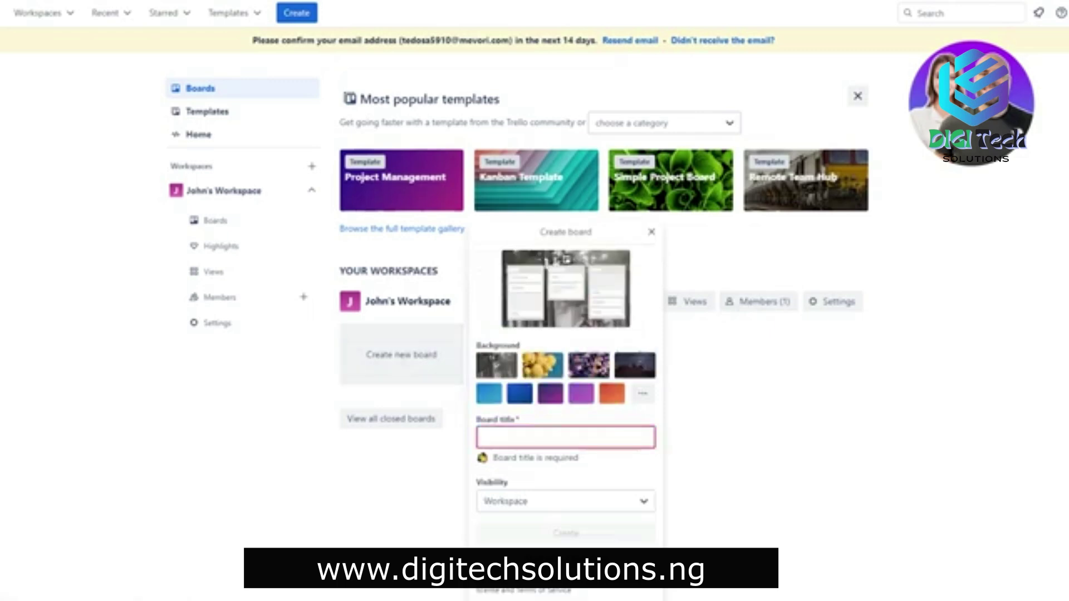
pyautogui.click(543, 365)
pyautogui.click(599, 368)
pyautogui.click(615, 369)
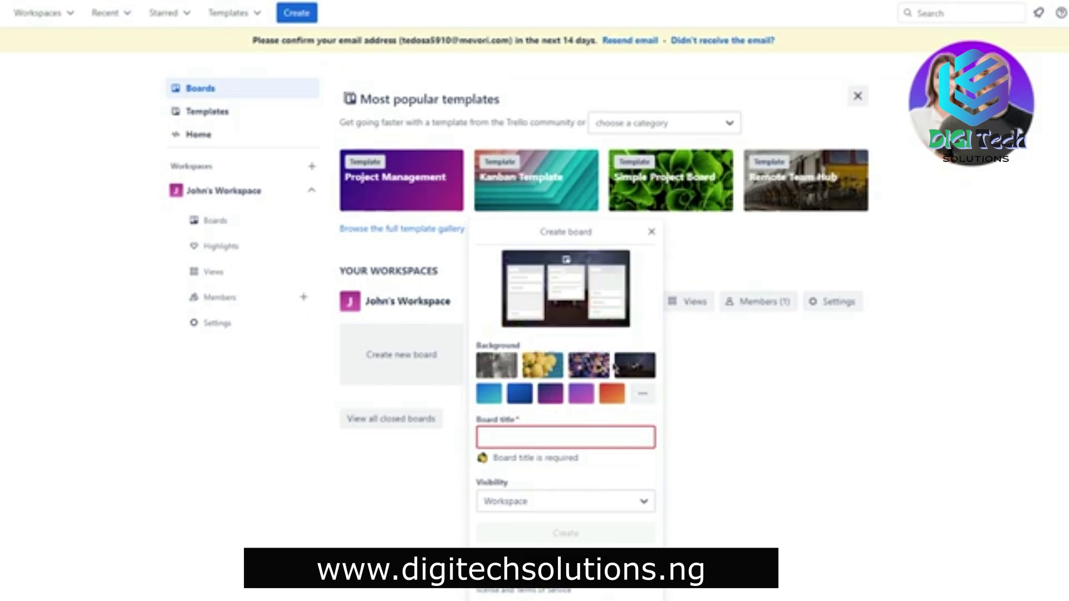
pyautogui.click(519, 393)
pyautogui.click(544, 396)
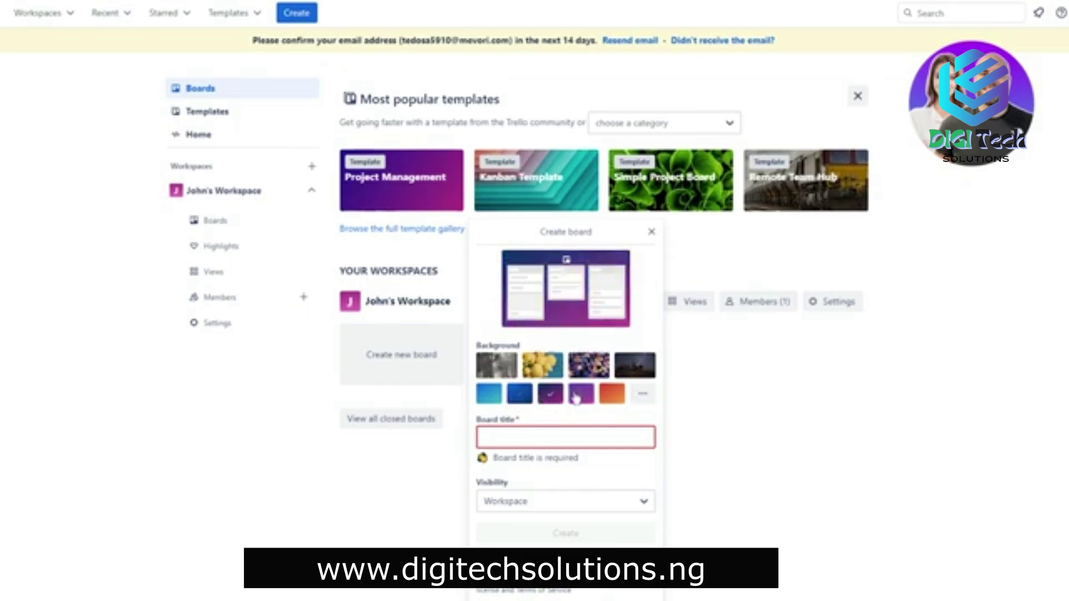
pyautogui.click(582, 394)
pyautogui.click(613, 395)
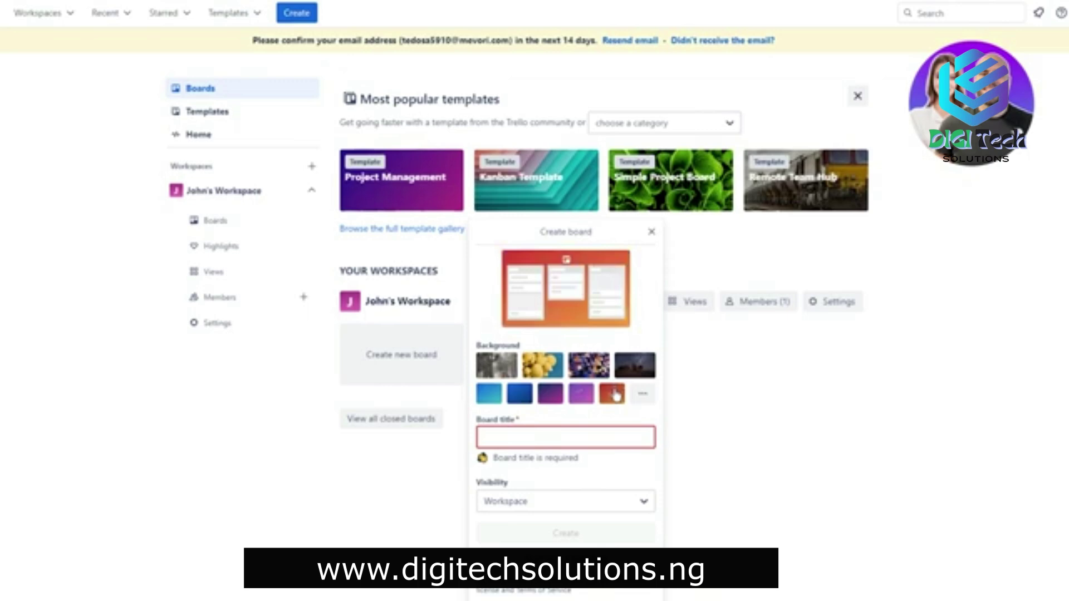
pyautogui.click(590, 367)
pyautogui.click(631, 365)
pyautogui.click(642, 394)
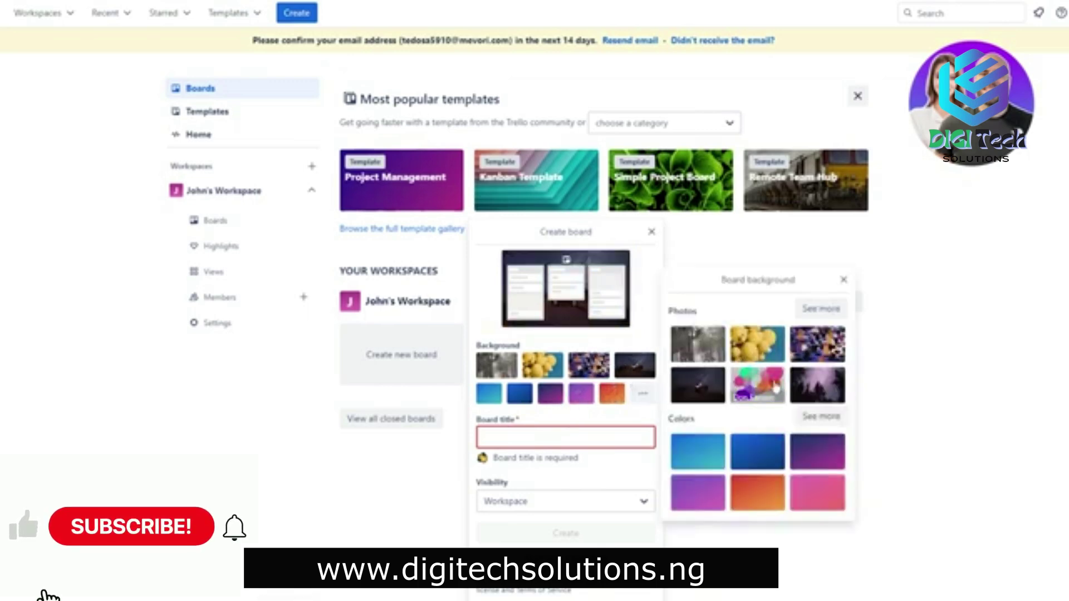
pyautogui.click(585, 392)
pyautogui.click(611, 395)
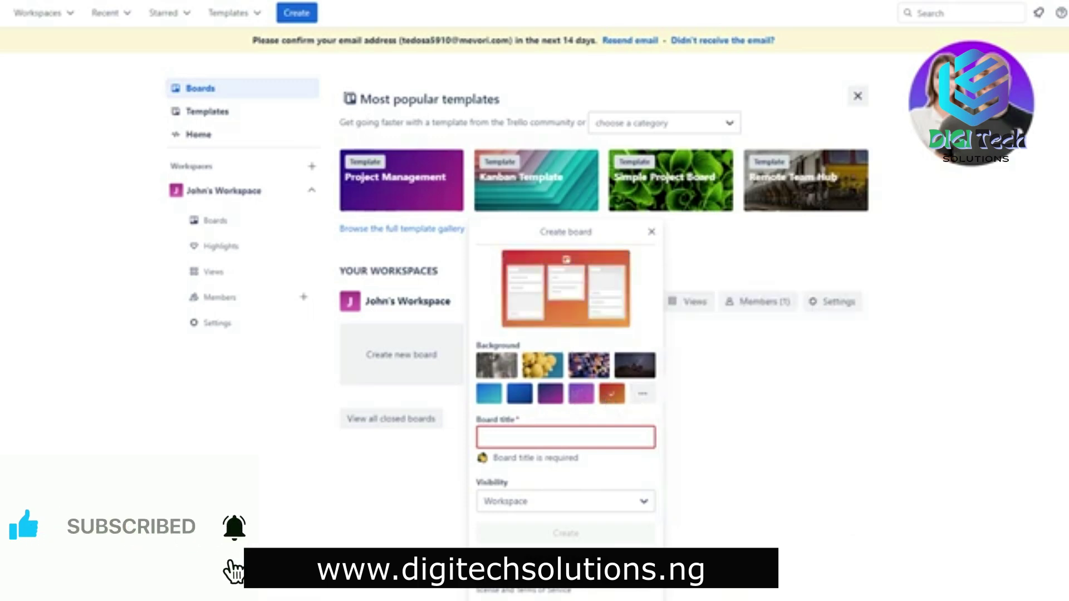
pyautogui.click(556, 433)
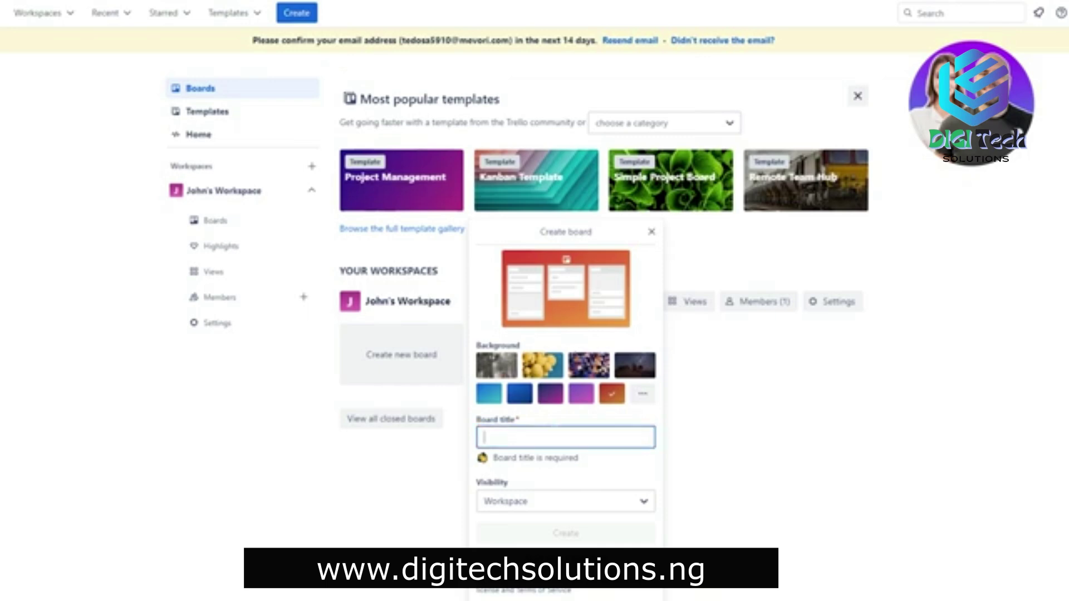
# - Compare the interface themes and switch to the Original theme
pyautogui.click(1068, 13)
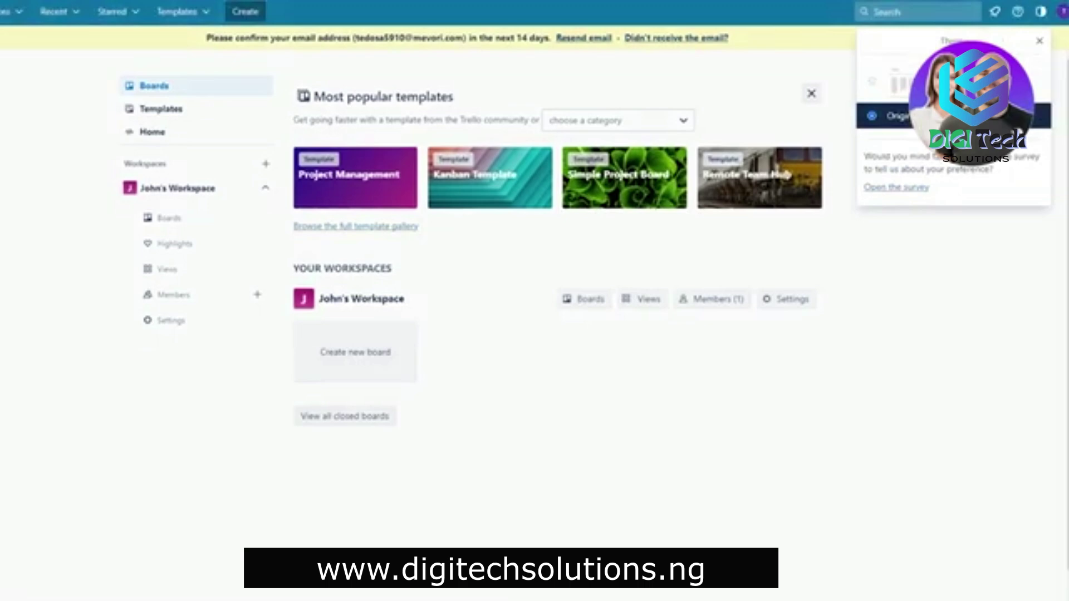
pyautogui.click(941, 82)
pyautogui.click(941, 116)
pyautogui.click(941, 82)
pyautogui.click(941, 116)
pyautogui.click(941, 82)
pyautogui.click(941, 116)
pyautogui.click(932, 237)
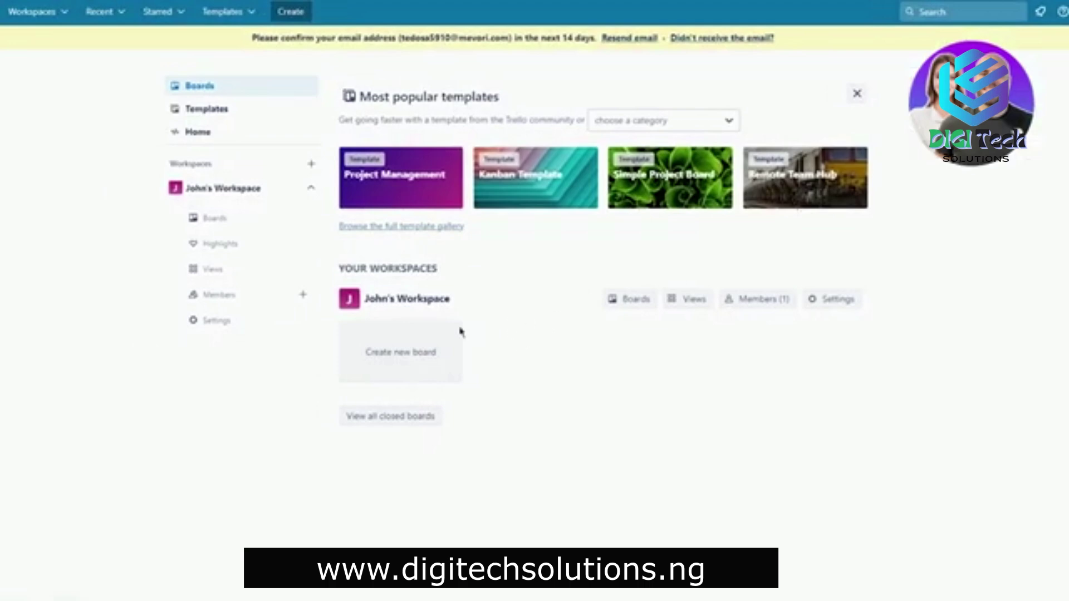
# - Create a board titled "youtube content planning" with its visibility set to Private
pyautogui.click(373, 353)
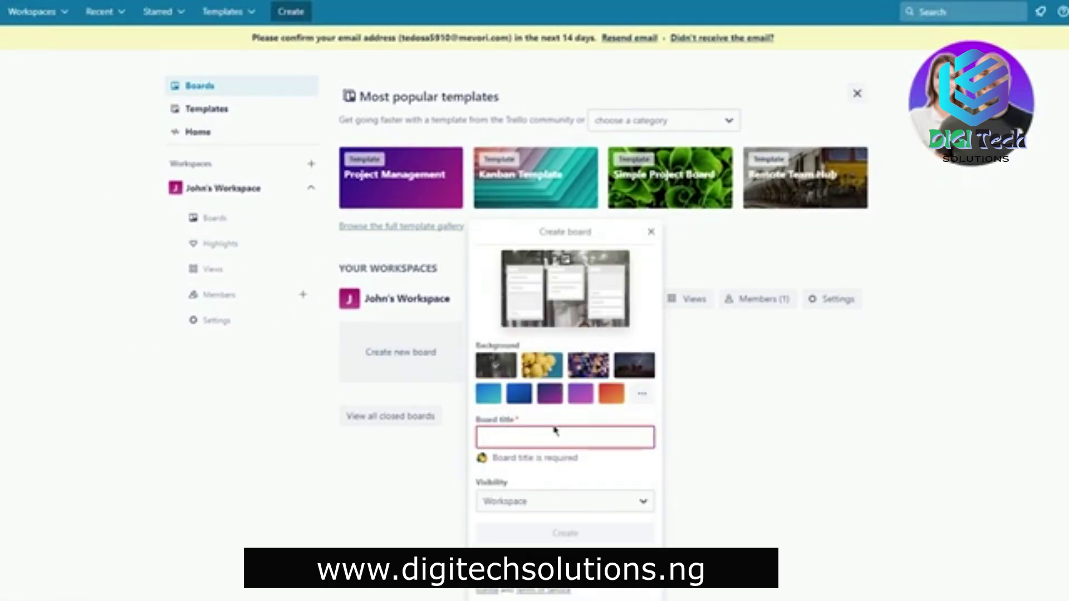
pyautogui.write('youtube content pl')
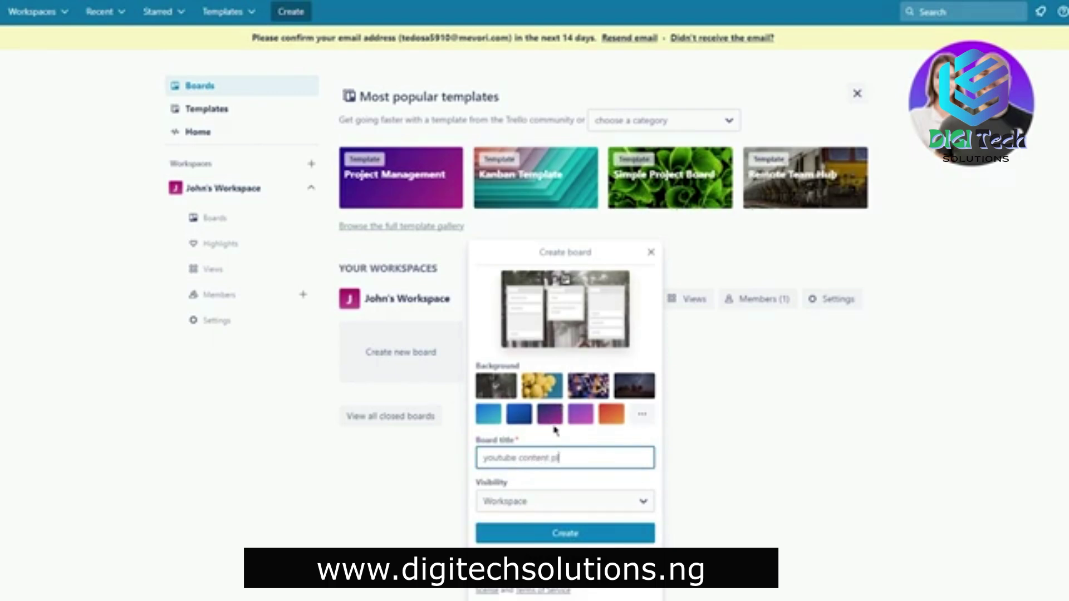
pyautogui.write('anning')
pyautogui.click(539, 510)
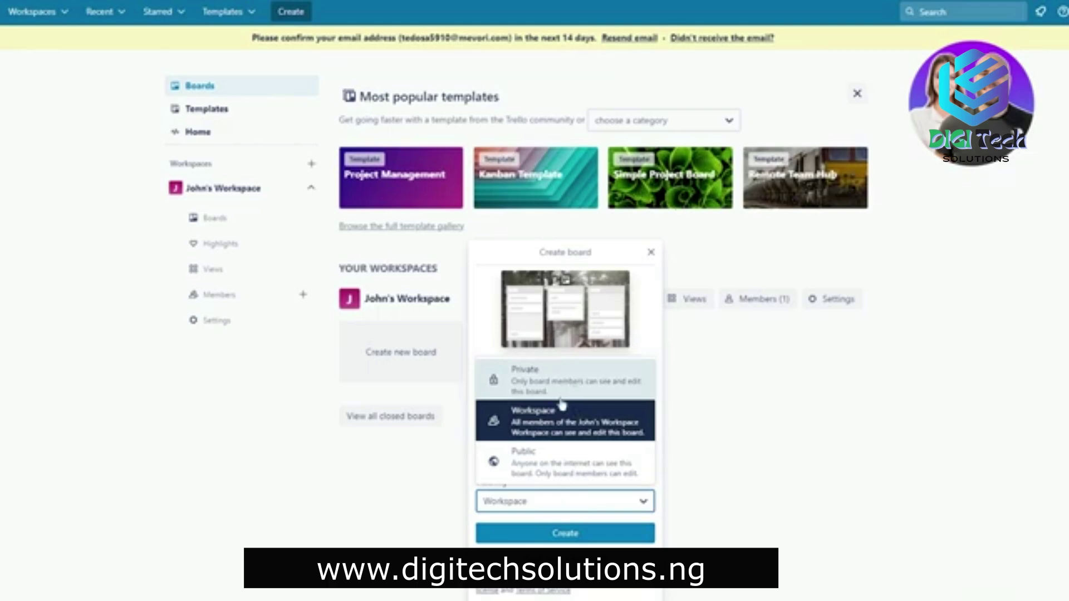
pyautogui.click(561, 410)
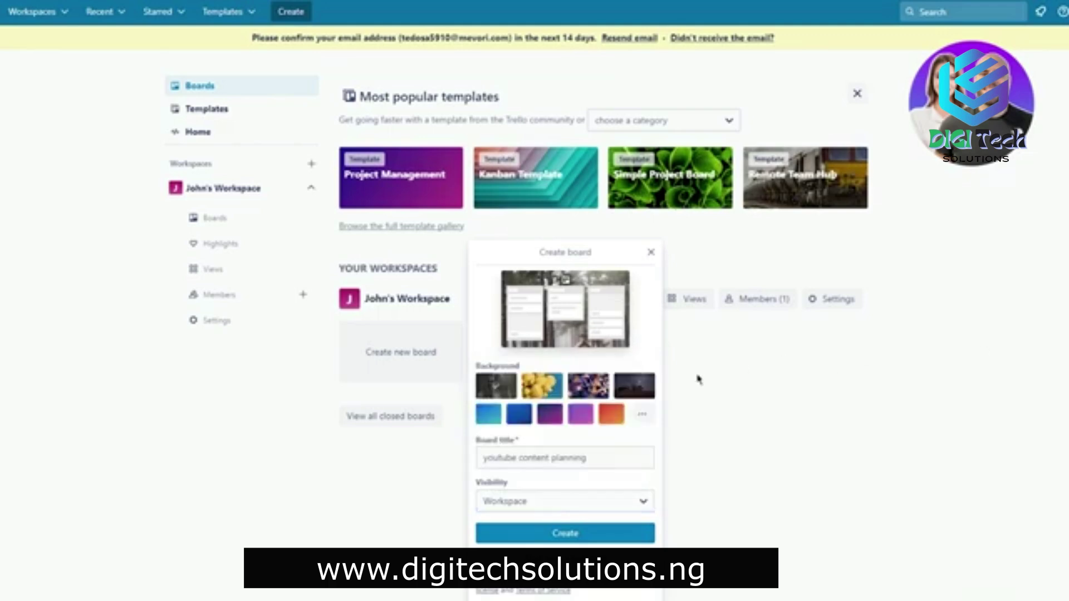
pyautogui.click(547, 500)
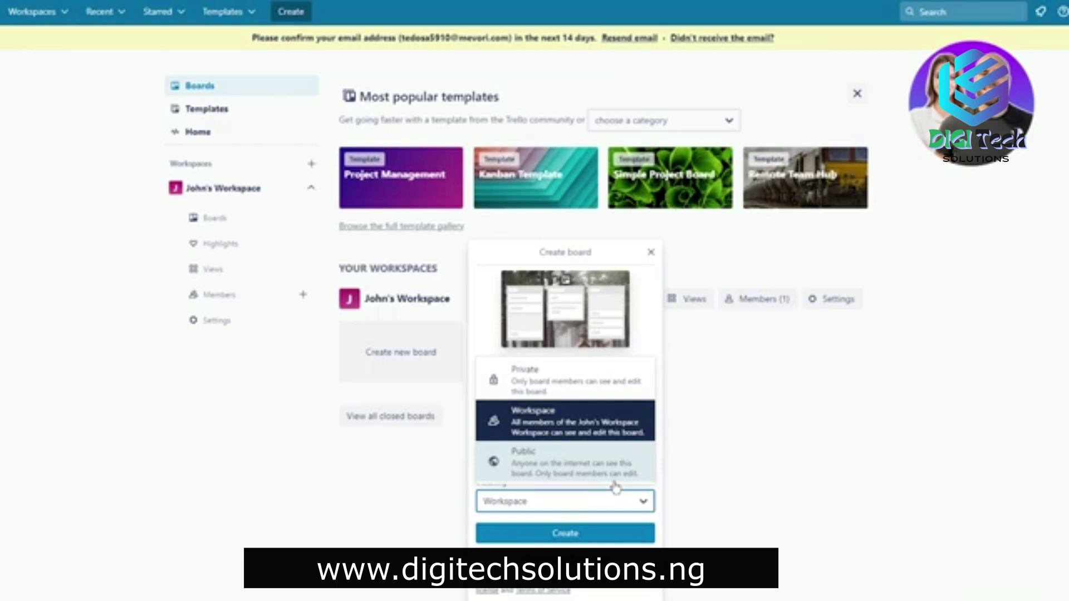
pyautogui.click(565, 373)
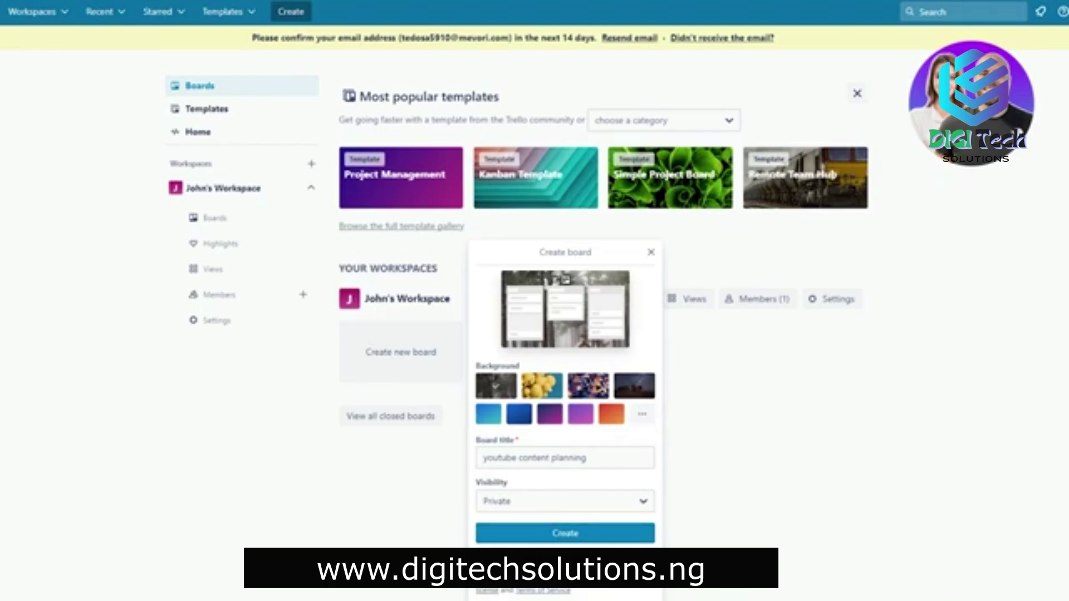
pyautogui.click(552, 534)
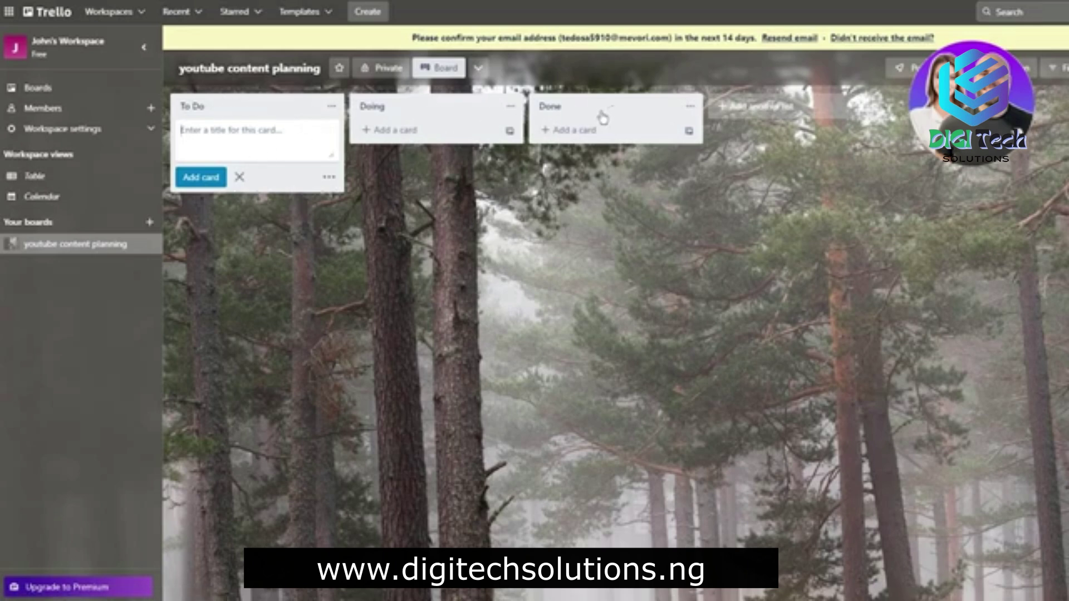
# - Try reordering the To Do, Doing and Done lists on the board and restore their original order
pyautogui.moveTo(274, 108)
pyautogui.mouseDown()
pyautogui.moveTo(617, 107)
pyautogui.moveTo(241, 107)
pyautogui.moveTo(384, 110)
pyautogui.moveTo(259, 114)
pyautogui.mouseUp()
pyautogui.moveTo(388, 115); pyautogui.dragTo(582, 112)
pyautogui.moveTo(489, 112); pyautogui.dragTo(599, 109)
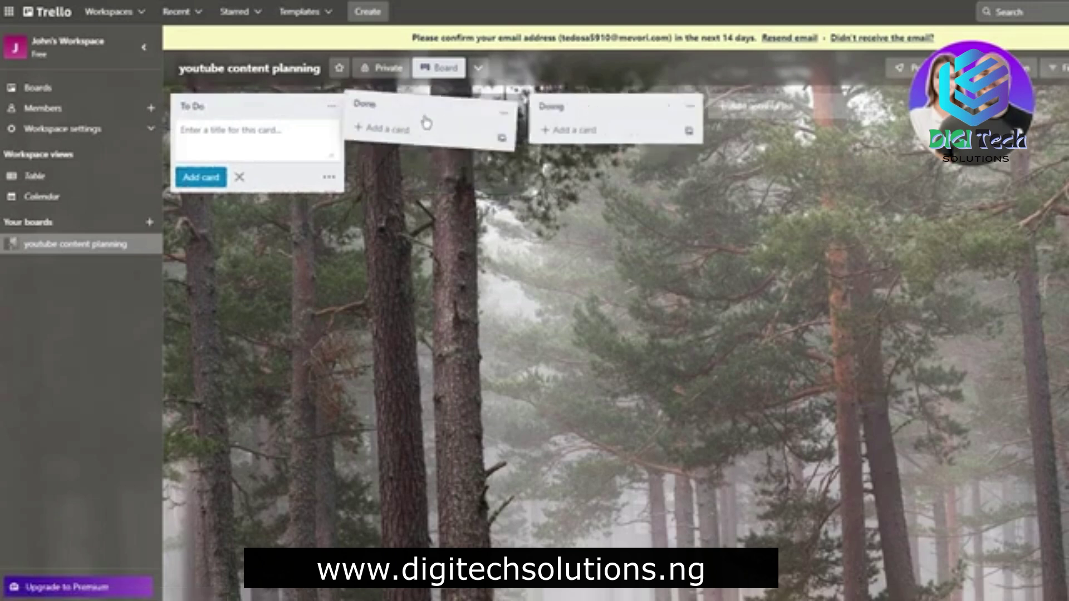
pyautogui.moveTo(450, 115); pyautogui.dragTo(327, 124)
pyautogui.moveTo(398, 111); pyautogui.dragTo(281, 110)
pyautogui.moveTo(432, 108)
pyautogui.mouseDown()
pyautogui.moveTo(549, 108)
pyautogui.moveTo(459, 127)
pyautogui.moveTo(430, 118)
pyautogui.mouseUp()
pyautogui.moveTo(324, 110)
pyautogui.mouseDown()
pyautogui.moveTo(428, 112)
pyautogui.moveTo(296, 116)
pyautogui.moveTo(330, 118)
pyautogui.mouseUp()
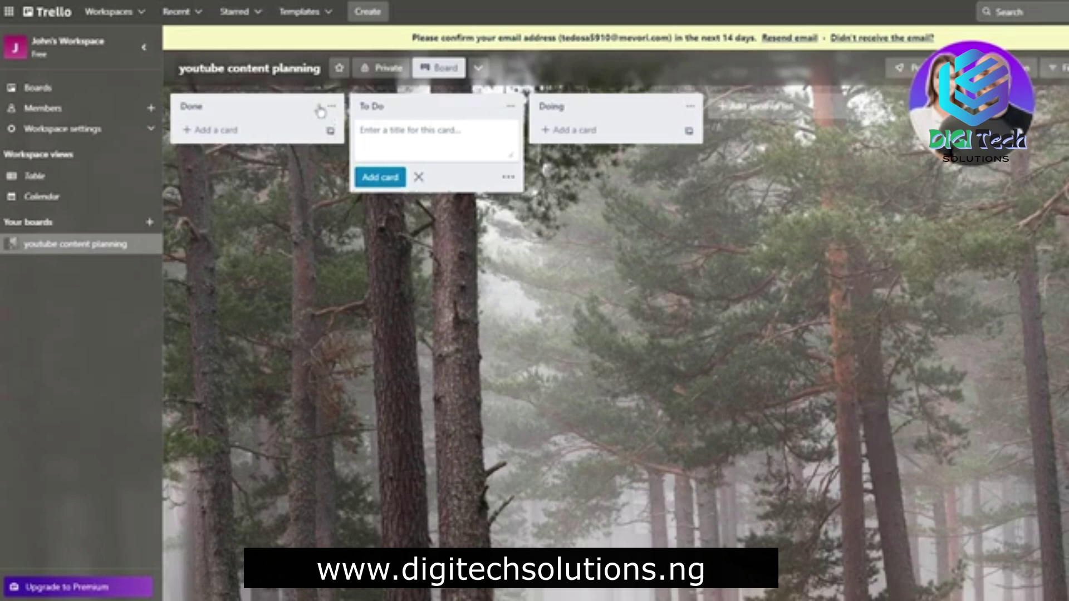
pyautogui.moveTo(406, 112); pyautogui.dragTo(576, 115)
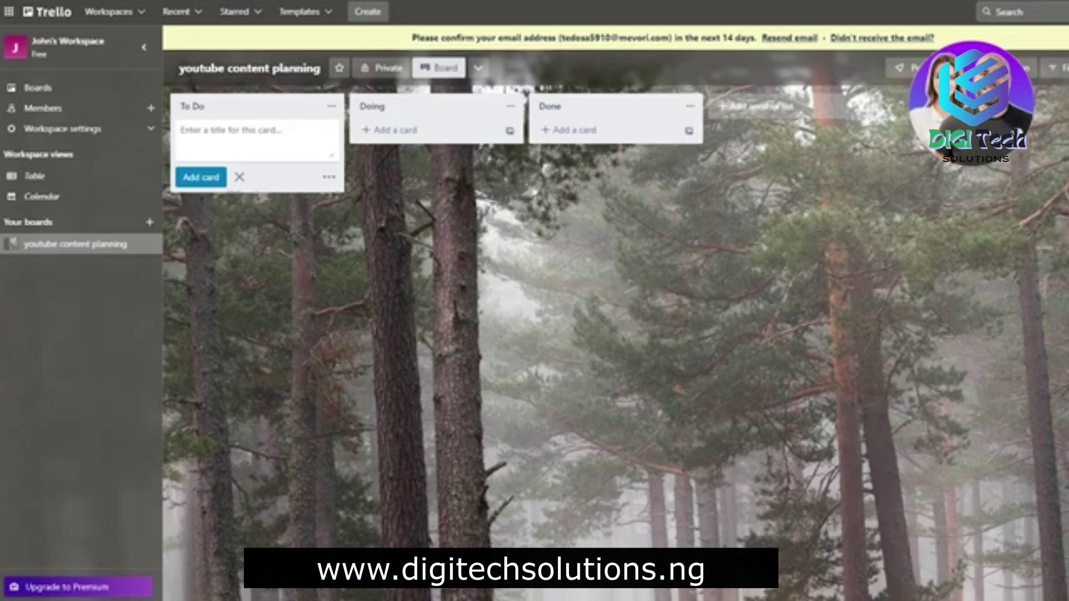
# - Rename the To Do, Doing and Done lists as "ideas", "filming" and "editing" respectively
pyautogui.click(198, 105)
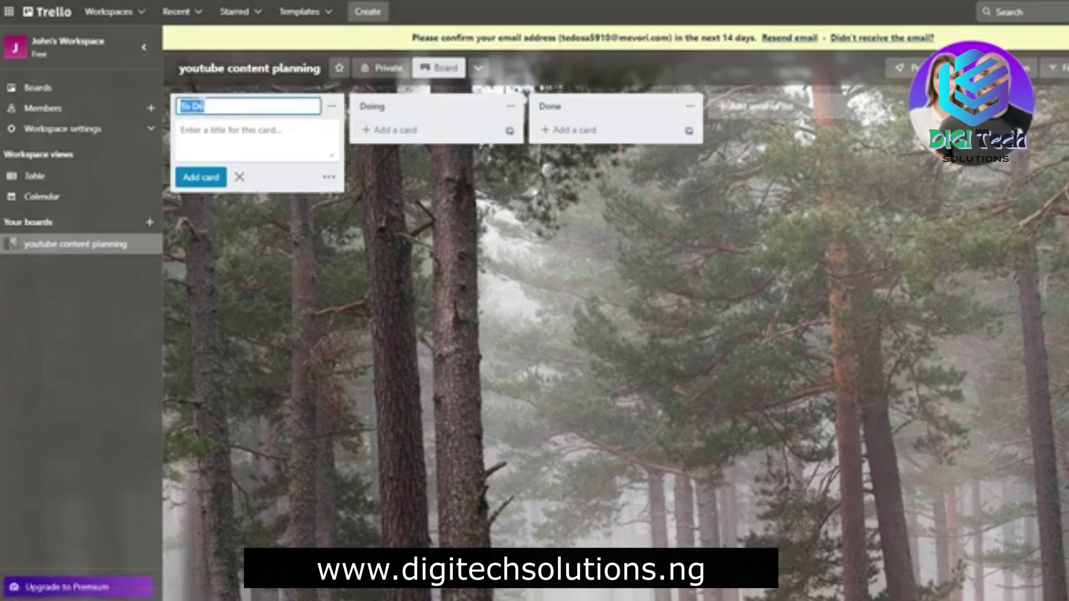
pyautogui.write('Ideas')
pyautogui.press('Return')
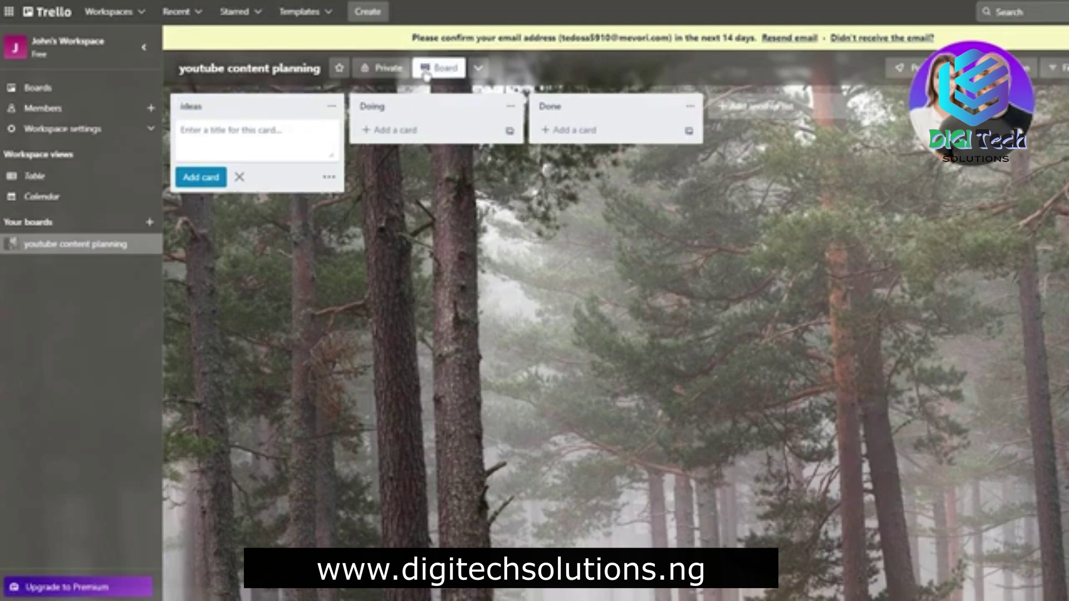
pyautogui.click(396, 108)
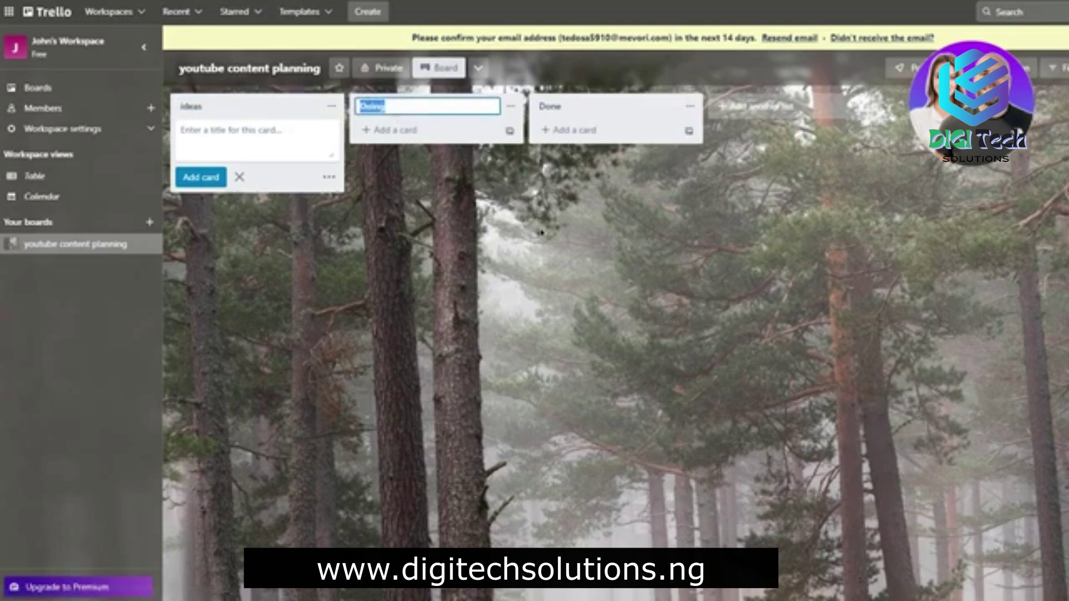
pyautogui.write('Iilming')
pyautogui.press('Return')
pyautogui.click(573, 107)
pyautogui.write('editing')
pyautogui.press('Return')
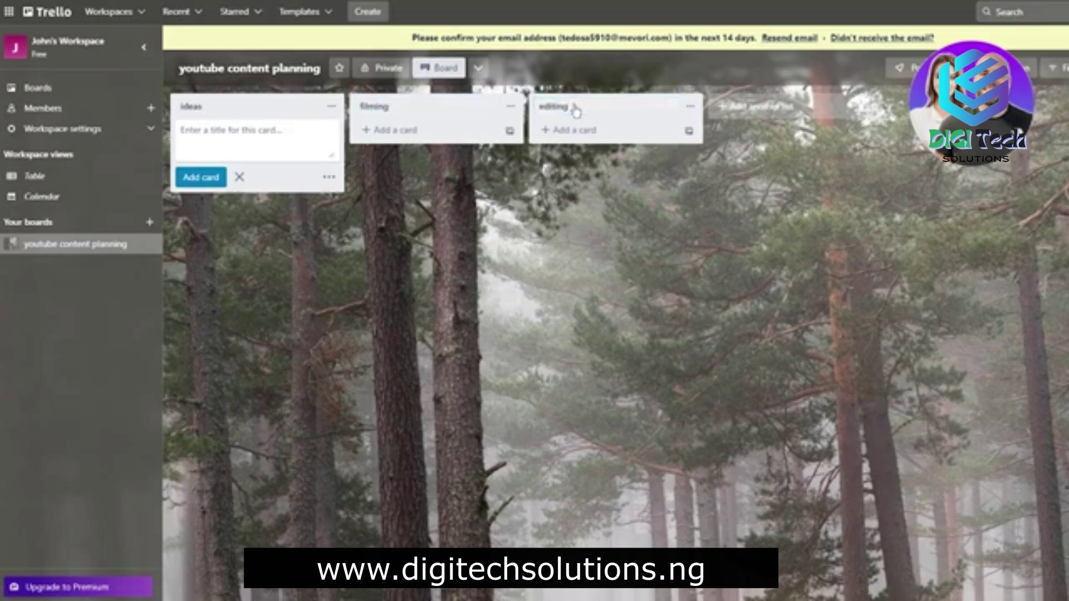
pyautogui.click(741, 142)
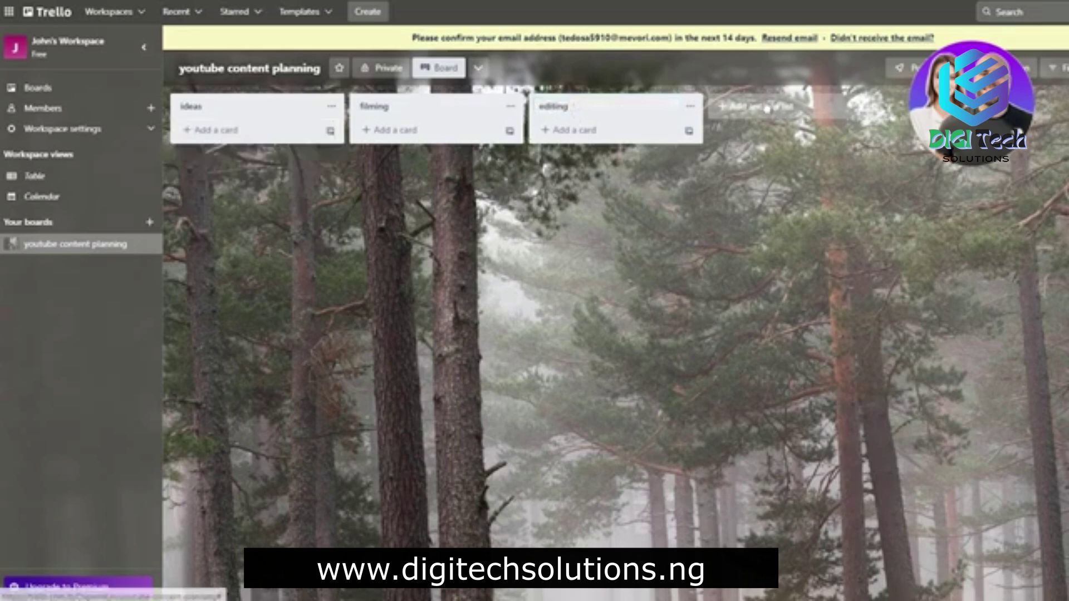
# - Add a fourth list titled "publishing" after the editing list
pyautogui.click(785, 107)
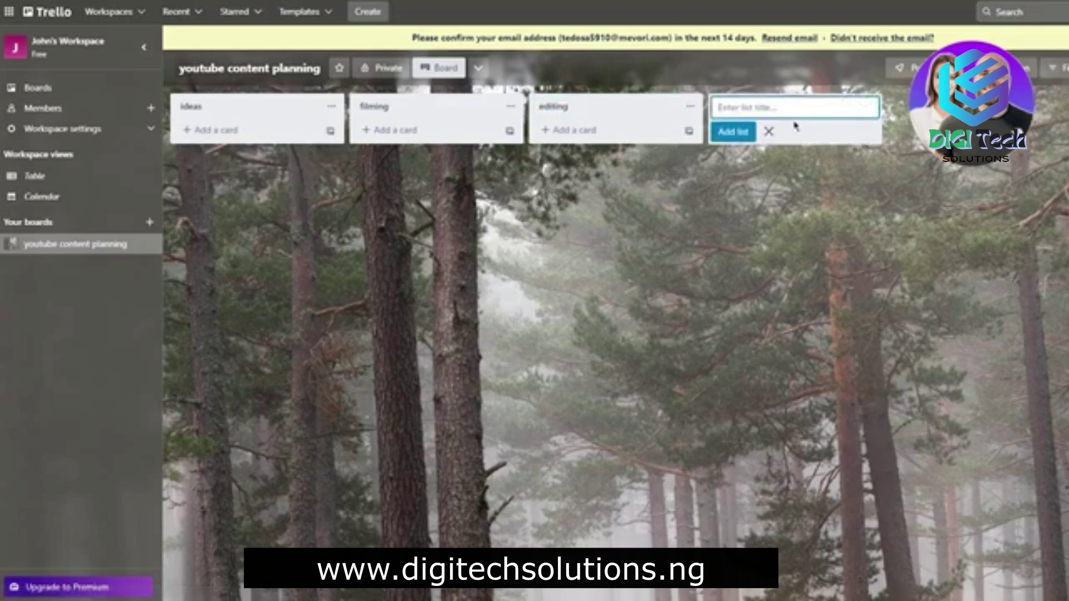
pyautogui.write('publishing')
pyautogui.press('Return')
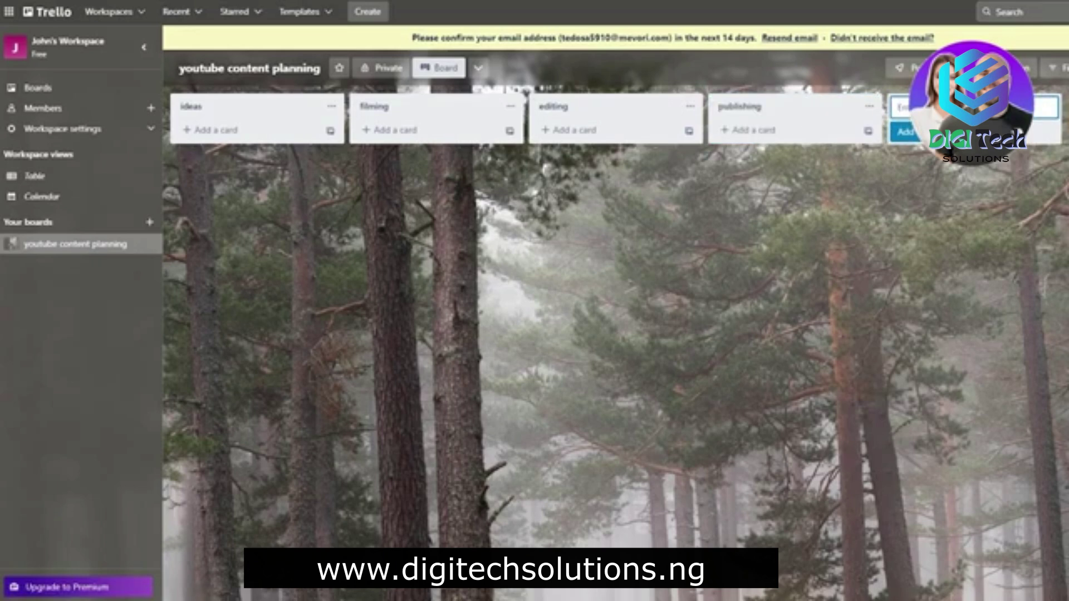
pyautogui.click(1060, 281)
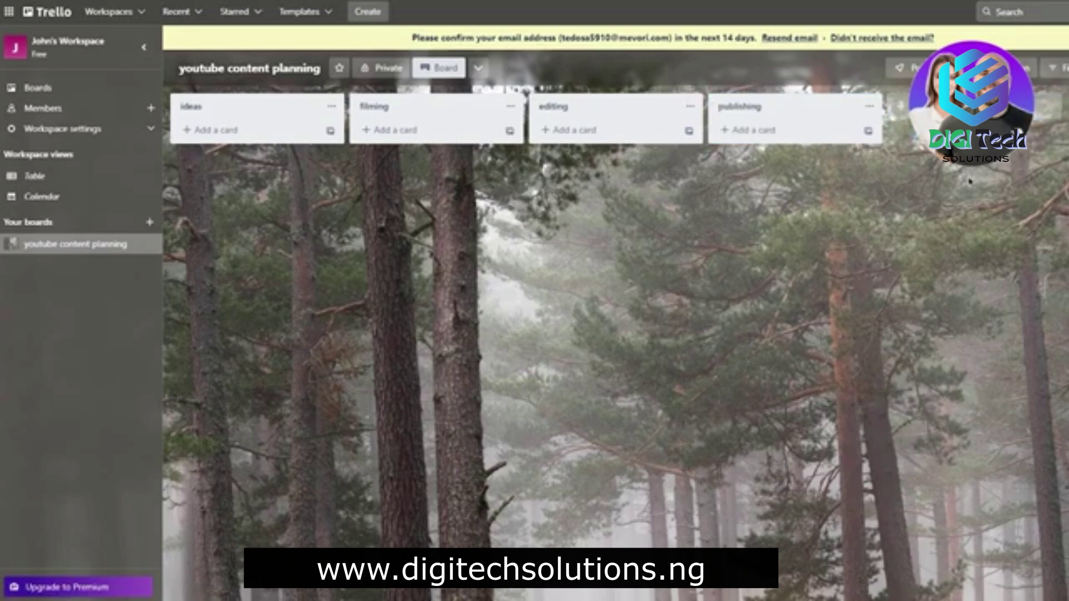
# - Add a card titled "Trello in depth tutorial" to the ideas list
pyautogui.click(225, 131)
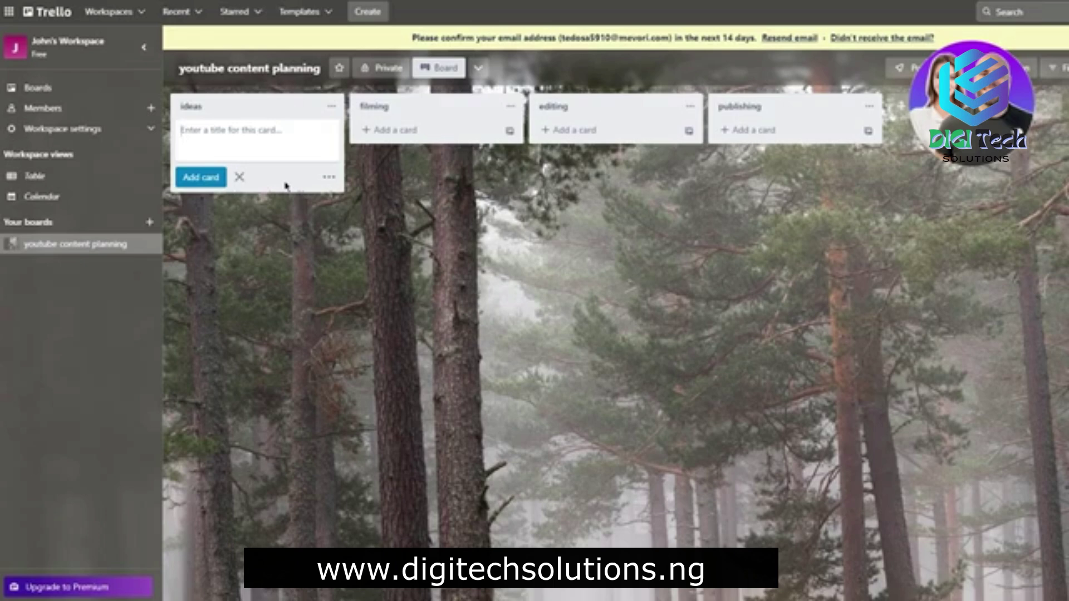
pyautogui.write('t')
pyautogui.write('rello in de')
pyautogui.write('pth')
pyautogui.write(' tutorial')
pyautogui.press('Return')
pyautogui.click(447, 238)
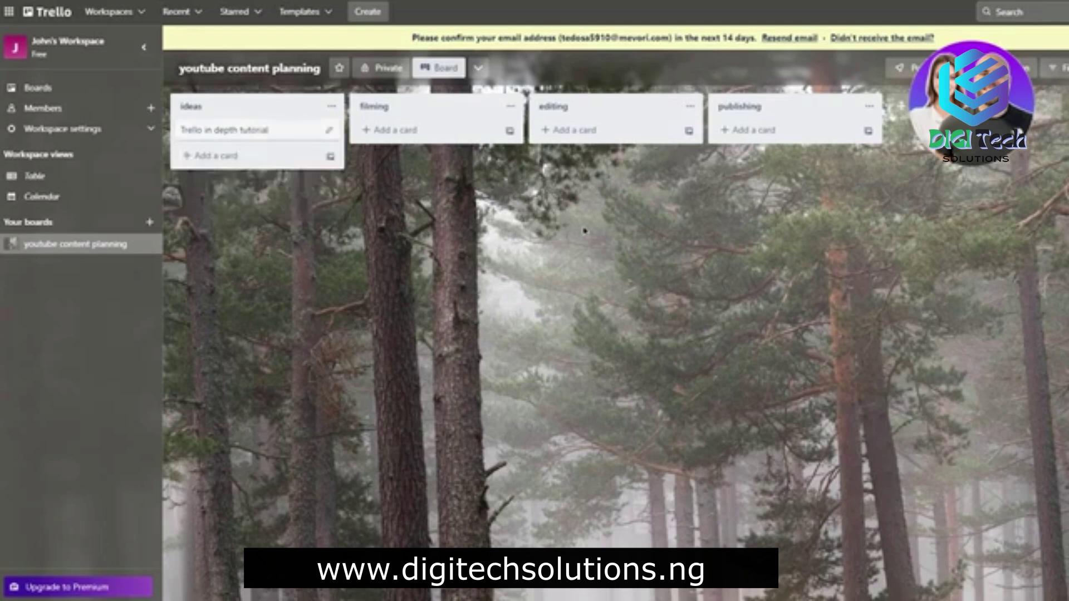
# - Move the "Trello in depth tutorial" card across the lists to publishing and archive it
pyautogui.moveTo(258, 131); pyautogui.dragTo(642, 146)
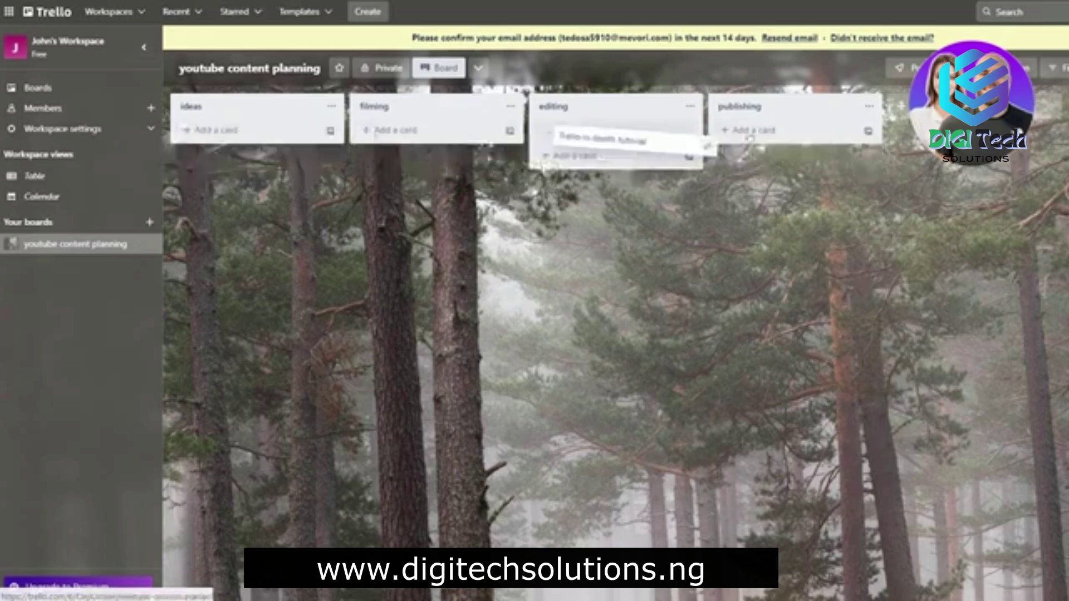
pyautogui.moveTo(241, 143); pyautogui.dragTo(901, 390)
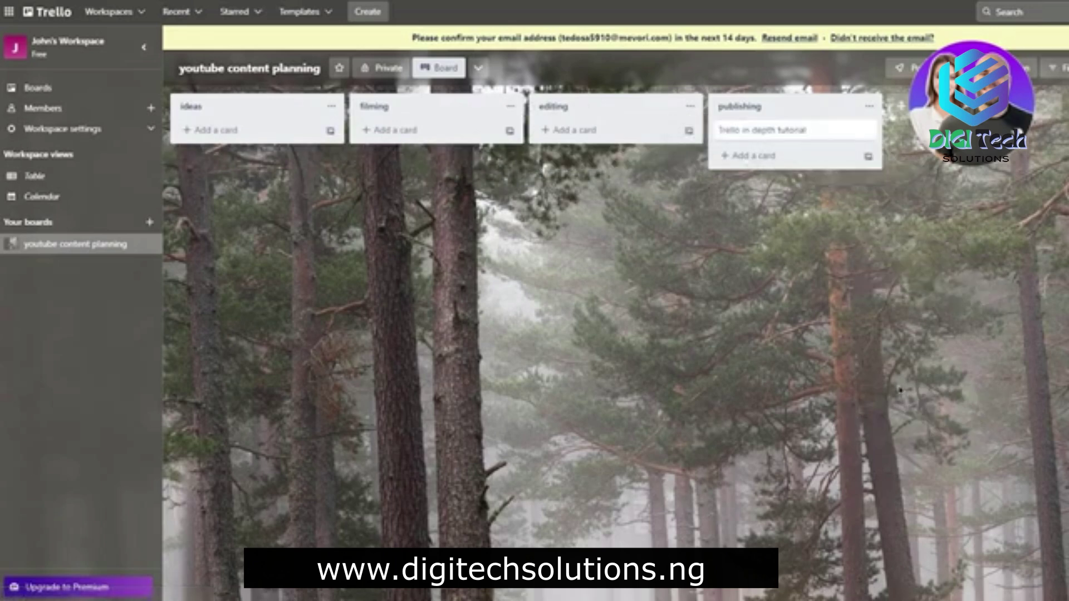
pyautogui.rightClick(821, 130)
pyautogui.click(764, 179)
pyautogui.rightClick(785, 129)
pyautogui.click(801, 220)
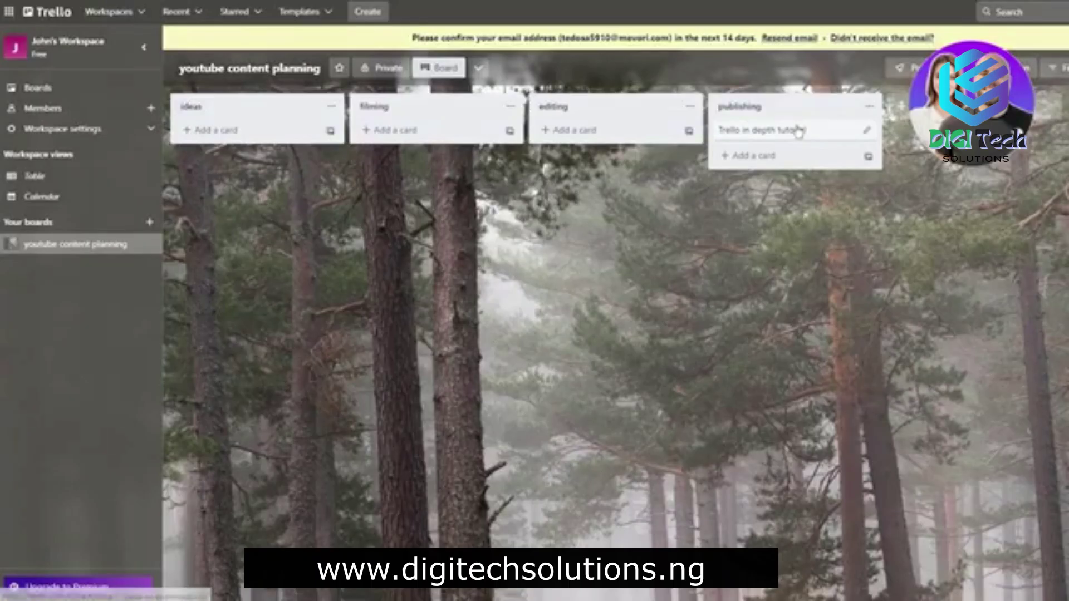
pyautogui.rightClick(799, 131)
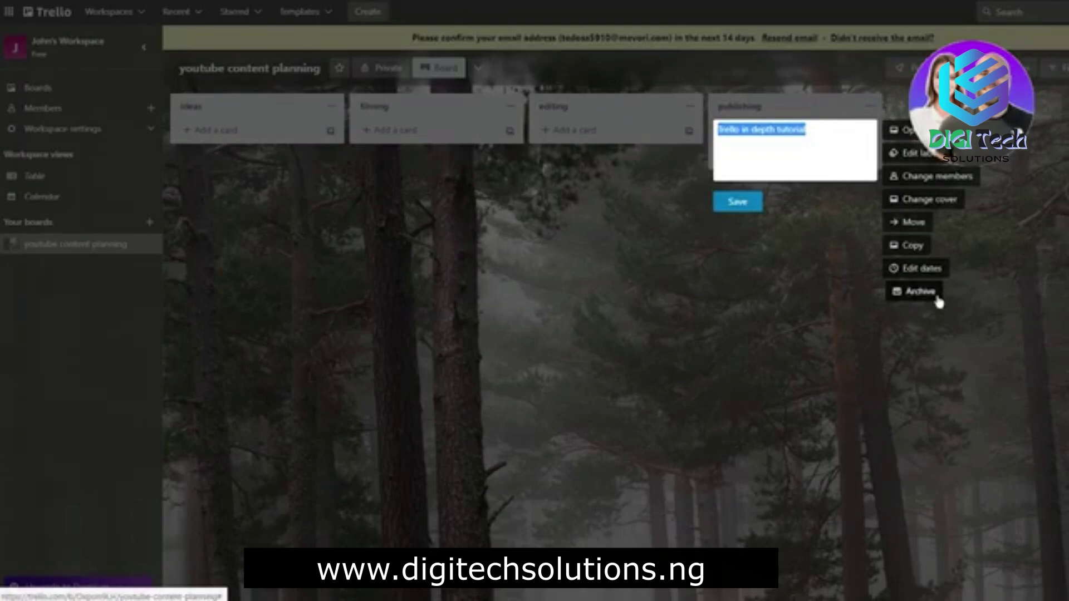
pyautogui.click(989, 333)
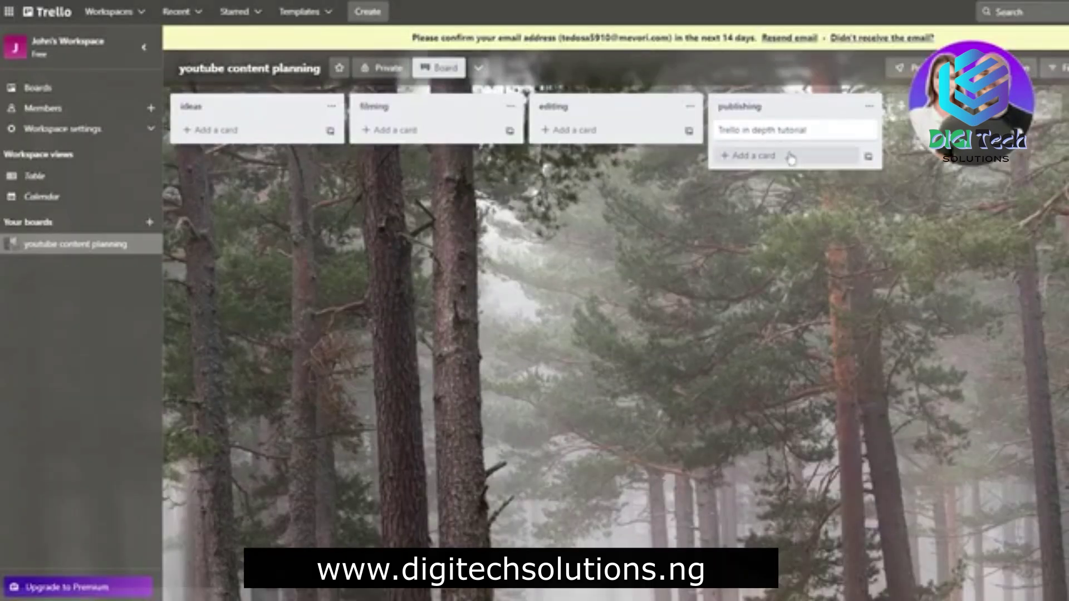
pyautogui.rightClick(791, 131)
pyautogui.click(913, 287)
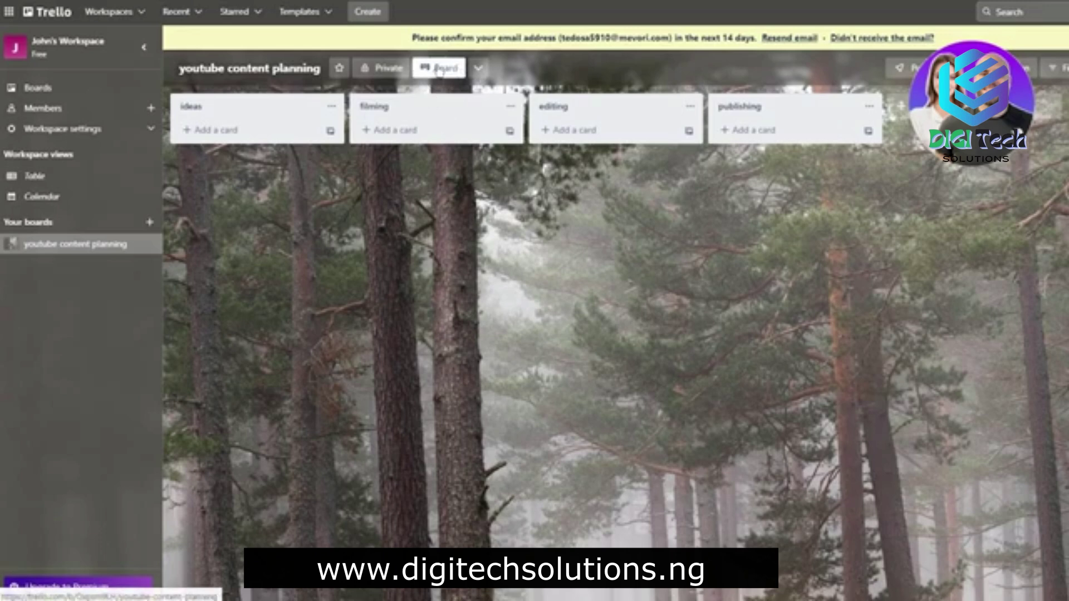
# - Check which additional views are offered for the board, and star the youtube content planning board
pyautogui.click(480, 69)
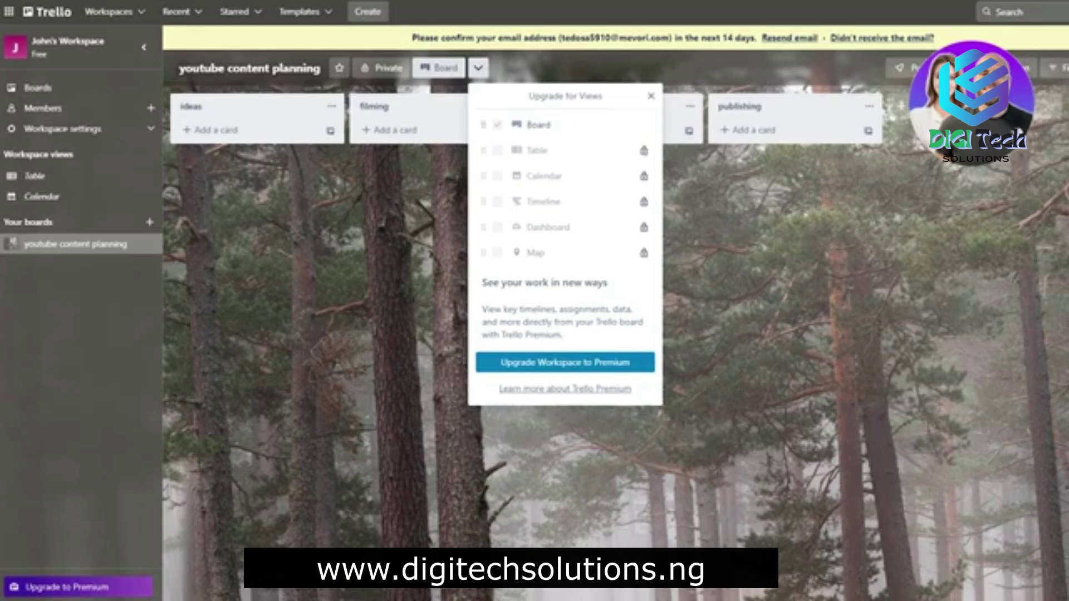
pyautogui.click(943, 259)
pyautogui.click(339, 68)
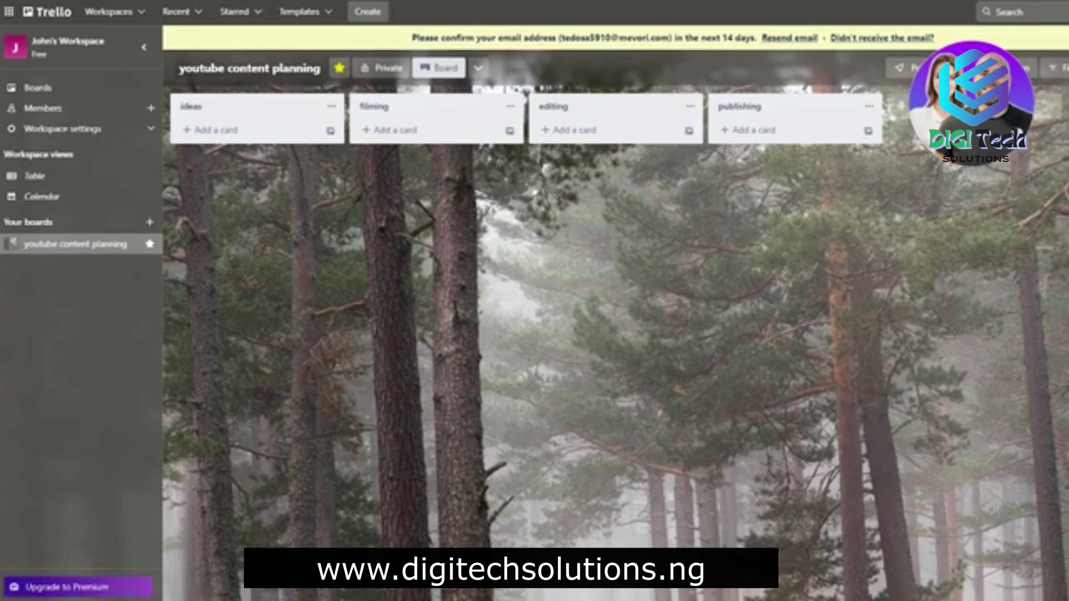
# - Look through the board menu, its additional board options and the activity log
pyautogui.click(1054, 68)
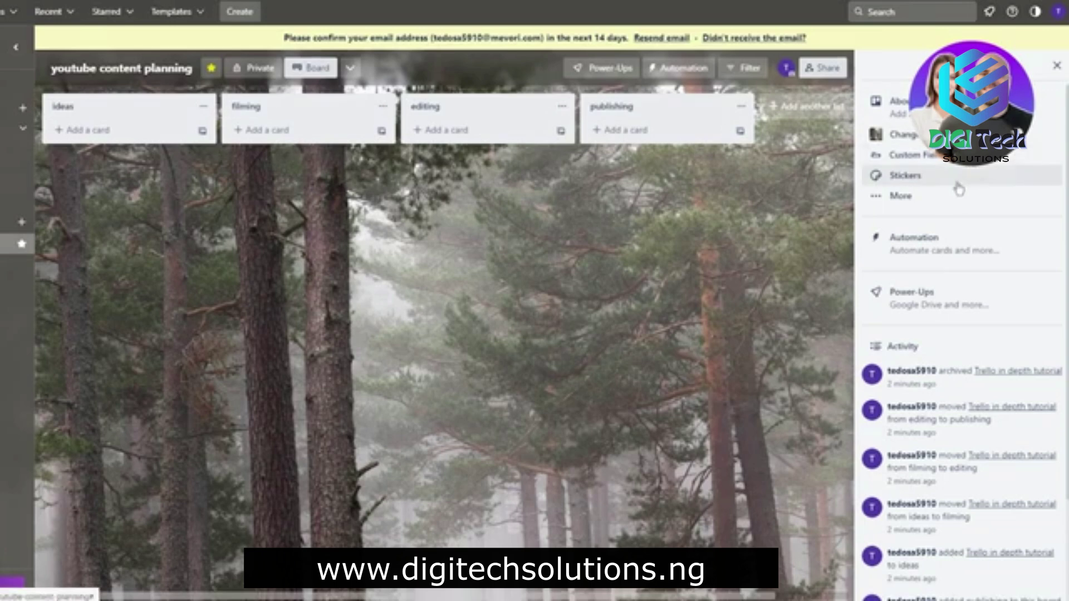
pyautogui.click(926, 198)
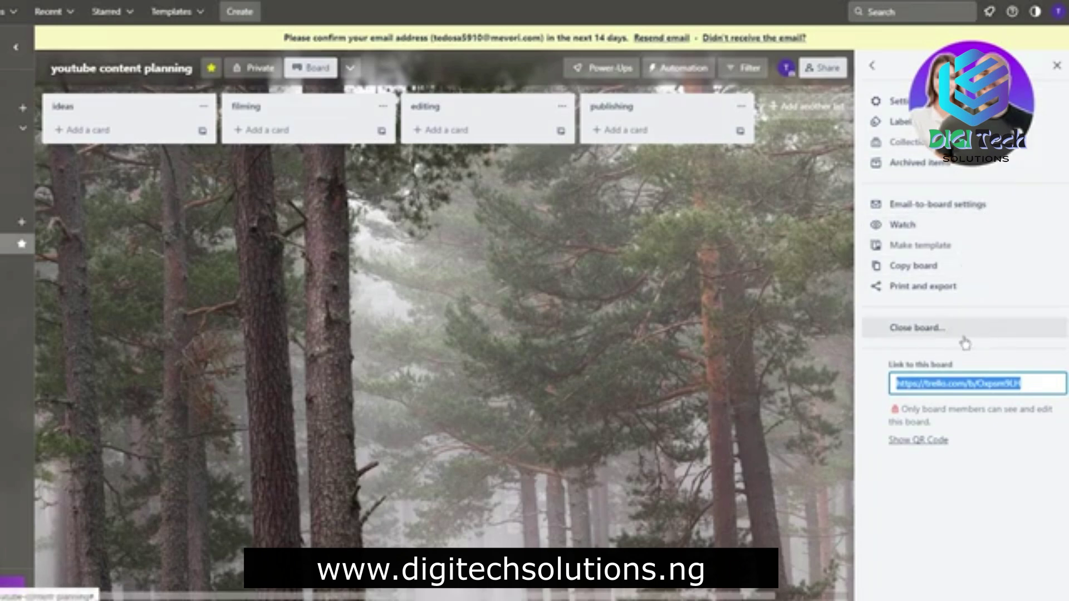
pyautogui.click(880, 69)
pyautogui.click(881, 71)
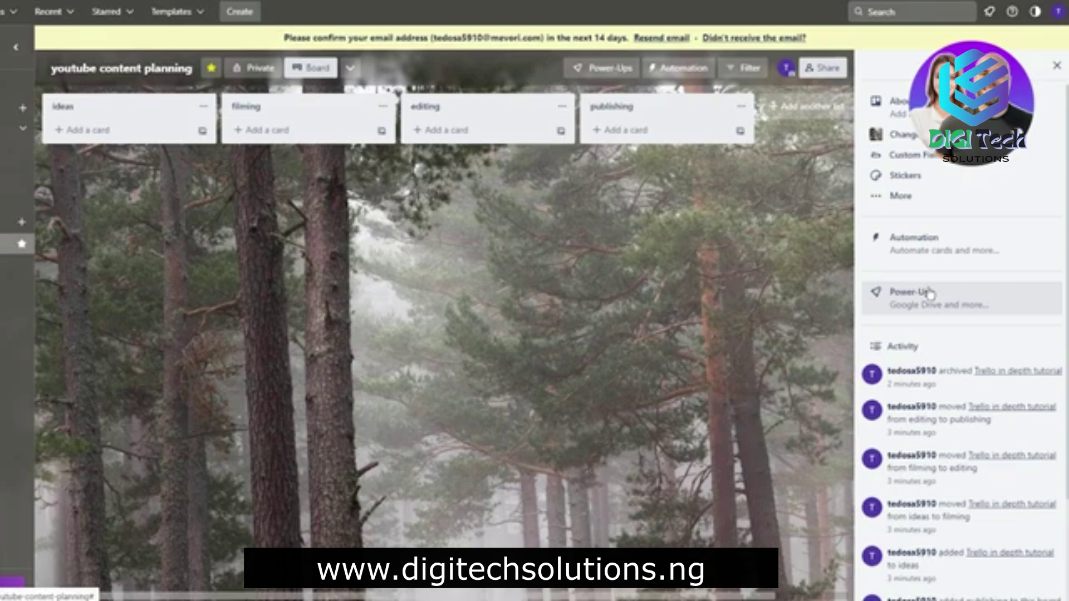
pyautogui.scroll(-2, 930, 293)
pyautogui.scroll(2, 941, 281)
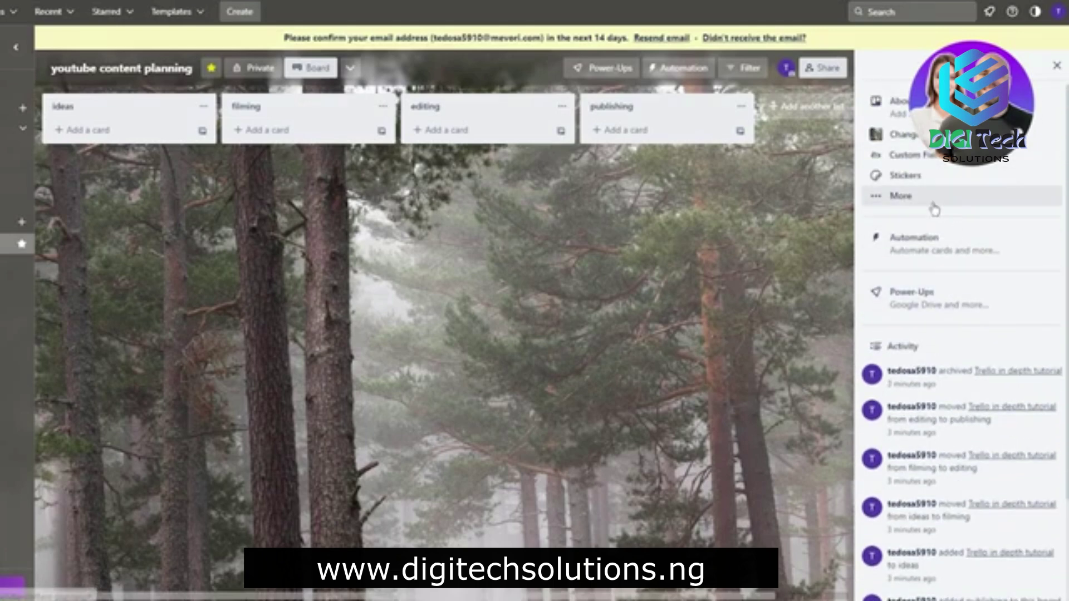
# - Inspect the archived "Trello in depth tutorial" card and its delete confirmation without deleting the card
pyautogui.click(935, 210)
pyautogui.click(942, 167)
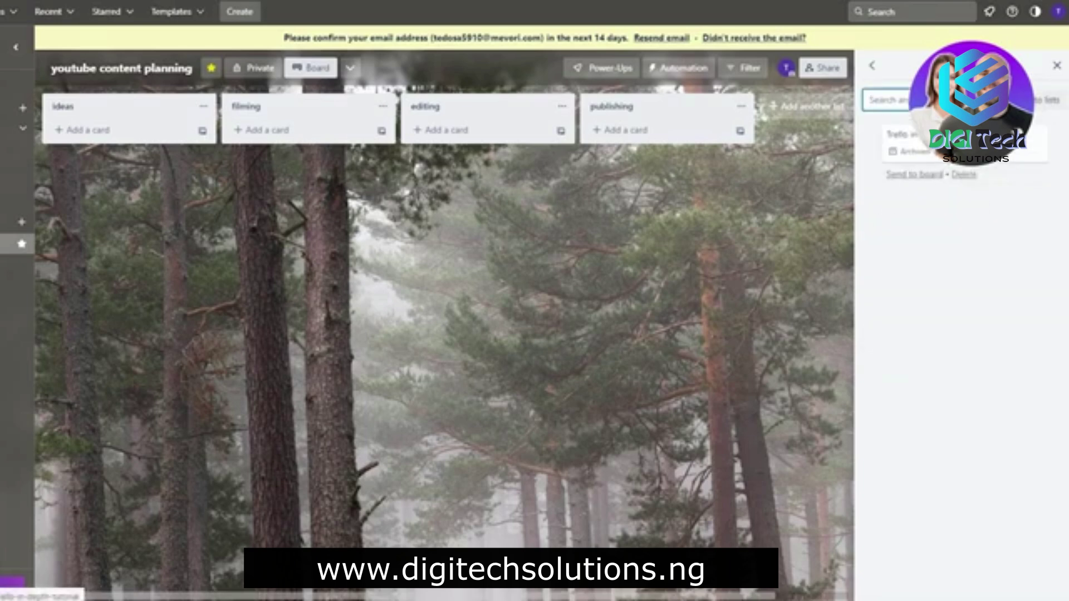
pyautogui.moveTo(954, 147); pyautogui.dragTo(680, 145)
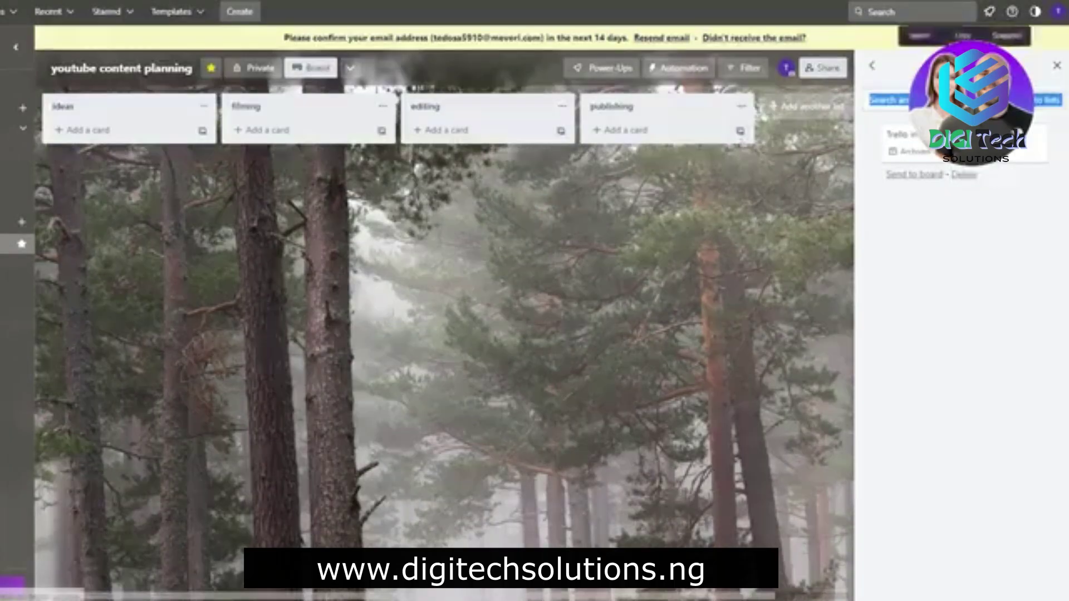
pyautogui.click(905, 136)
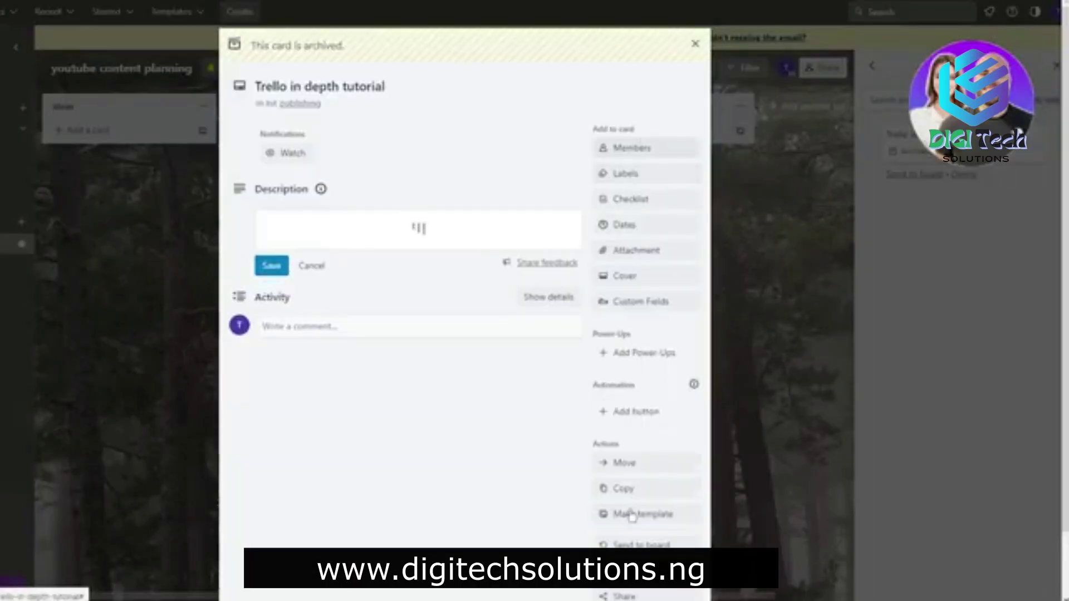
pyautogui.click(649, 572)
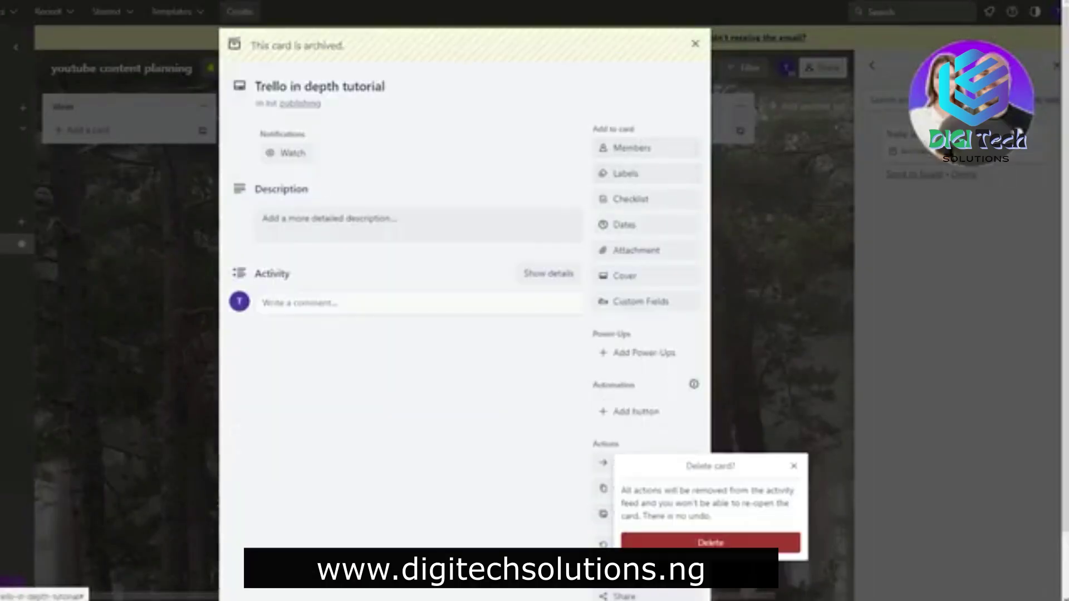
pyautogui.click(793, 466)
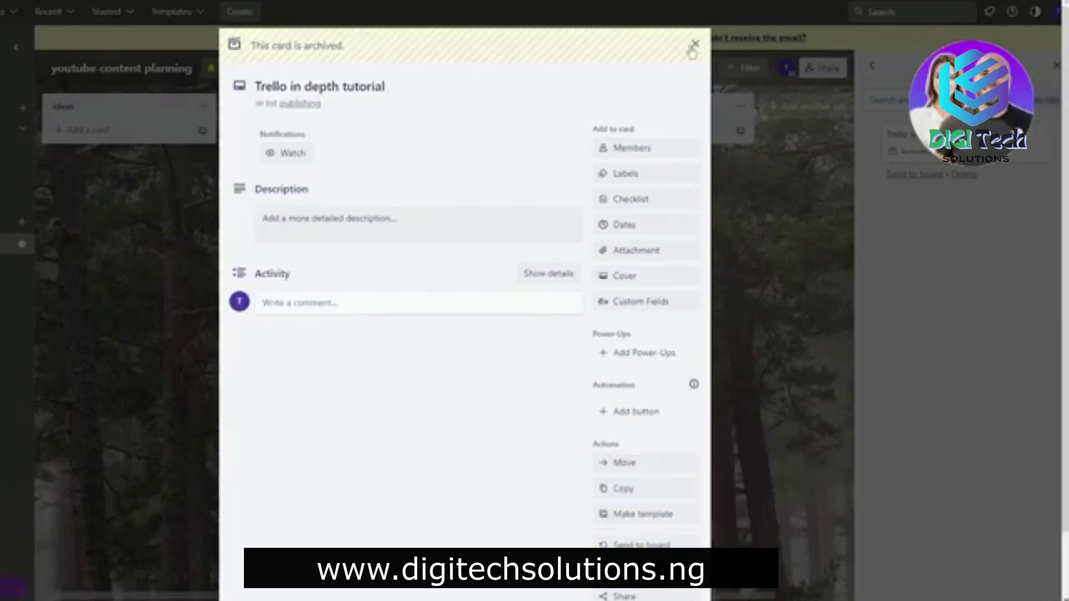
pyautogui.click(696, 47)
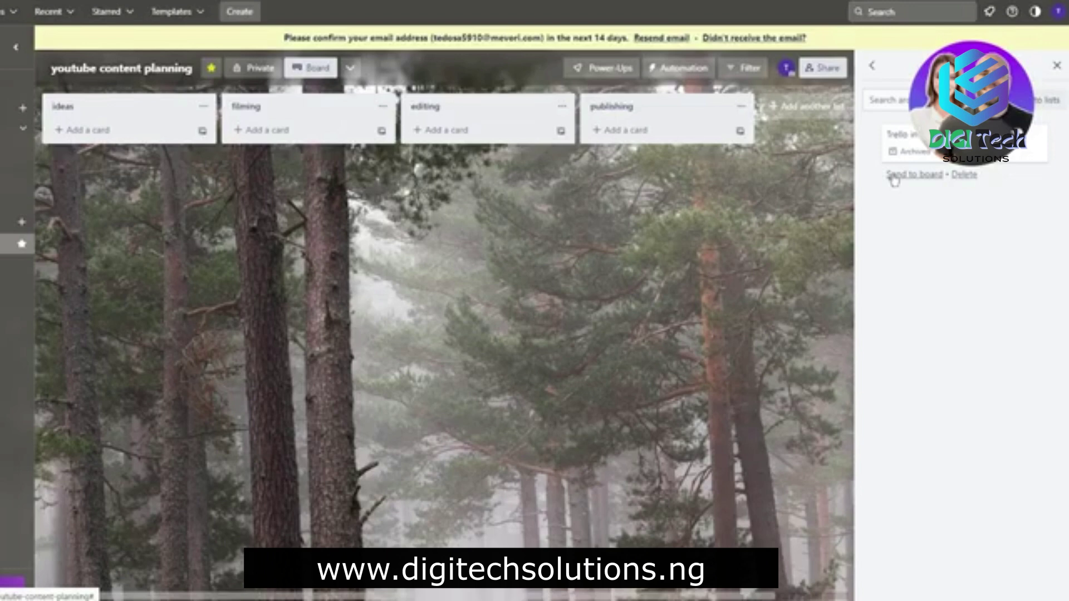
# - View the confirmation for closing the board, dismiss it and leave the board menu
pyautogui.click(872, 66)
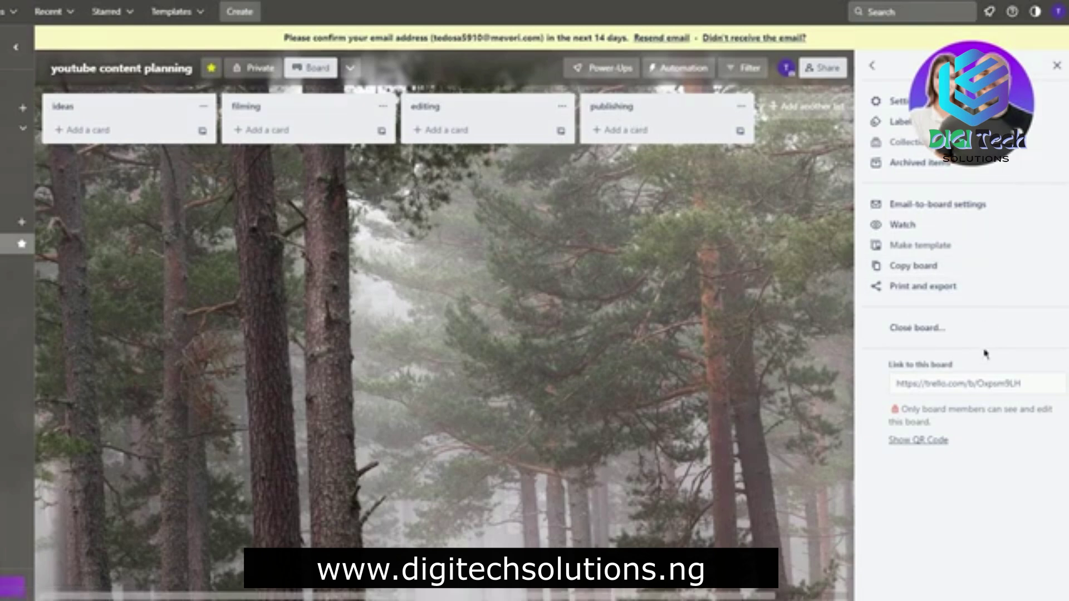
pyautogui.click(954, 333)
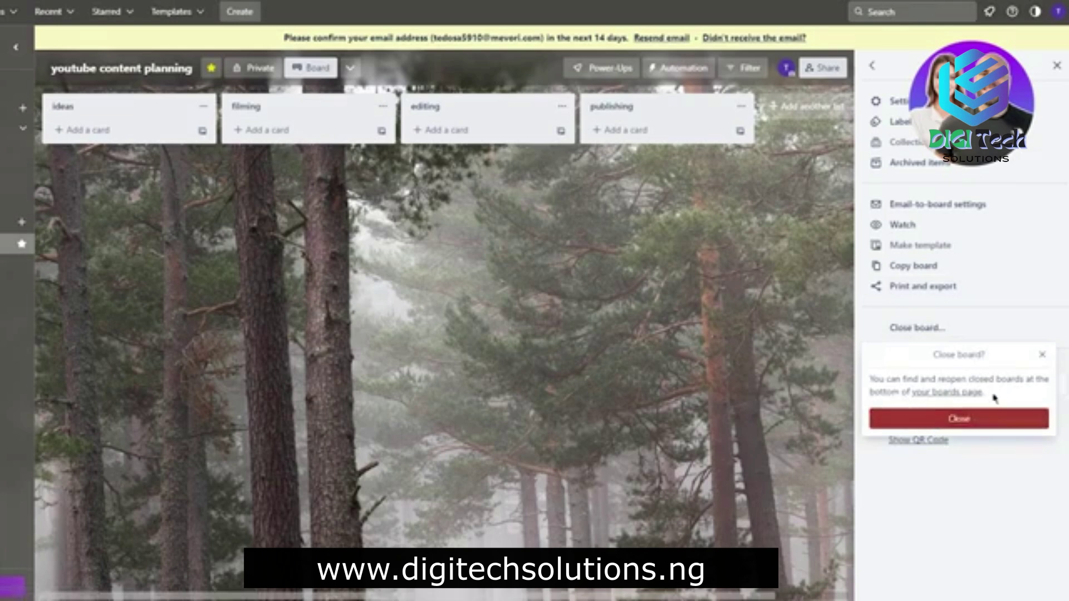
pyautogui.click(1044, 356)
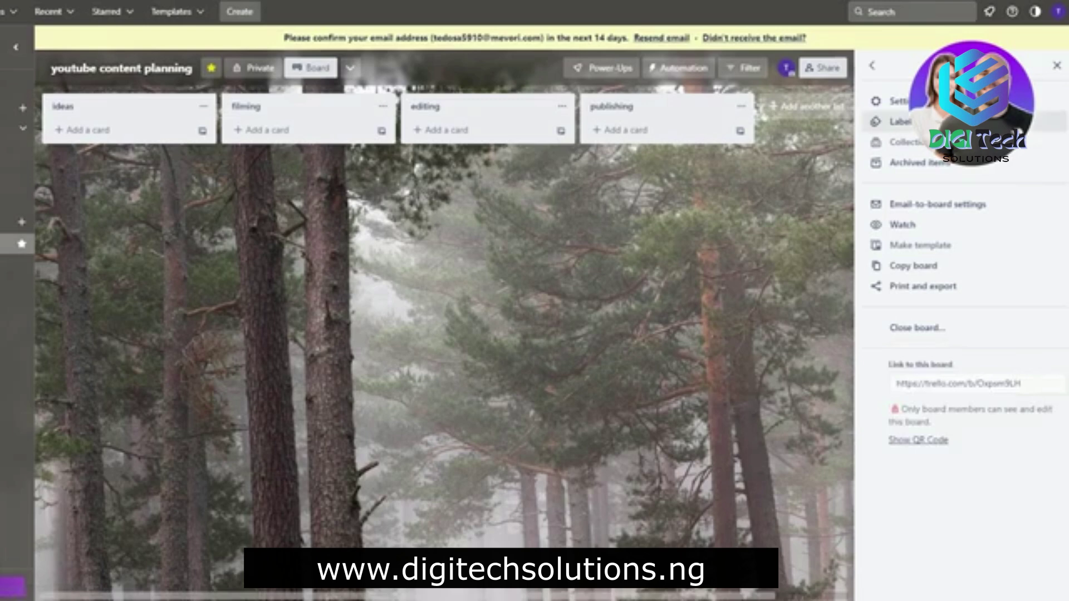
pyautogui.click(1056, 66)
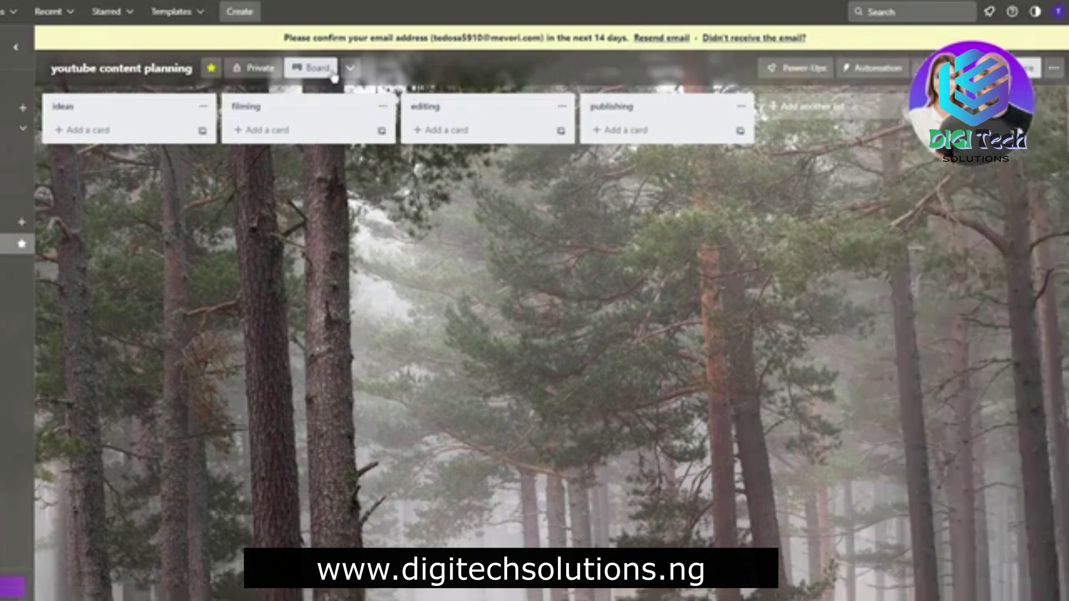
# - Restore the archived "Trello in depth tutorial" card to the board and move it from publishing to the ideas list
pyautogui.click(83, 129)
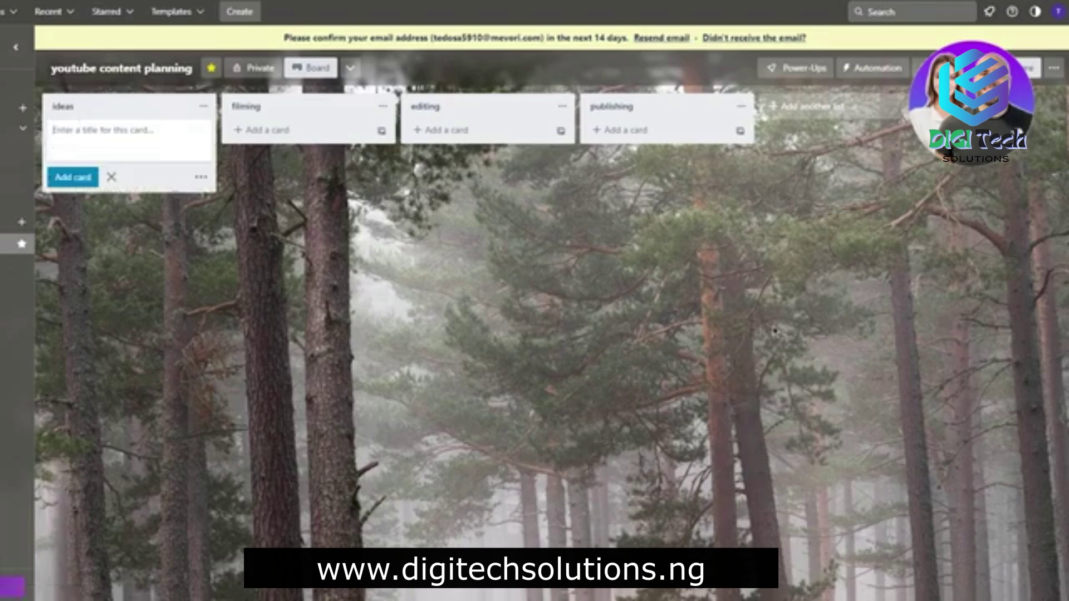
pyautogui.press('Escape')
pyautogui.click(1061, 67)
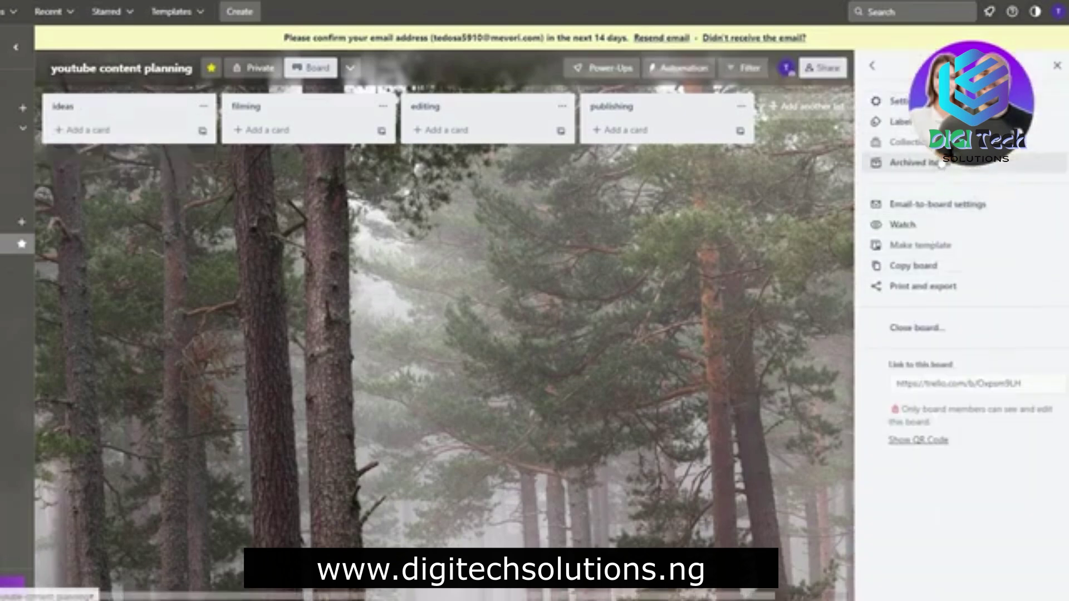
pyautogui.click(918, 162)
pyautogui.click(921, 177)
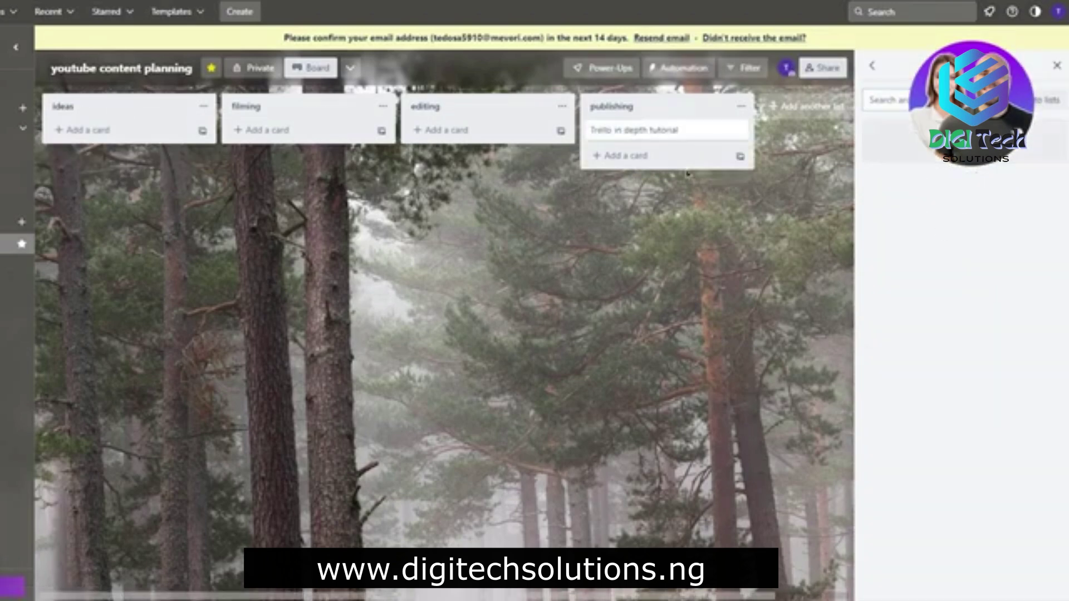
pyautogui.click(1056, 65)
pyautogui.moveTo(719, 122); pyautogui.dragTo(131, 135)
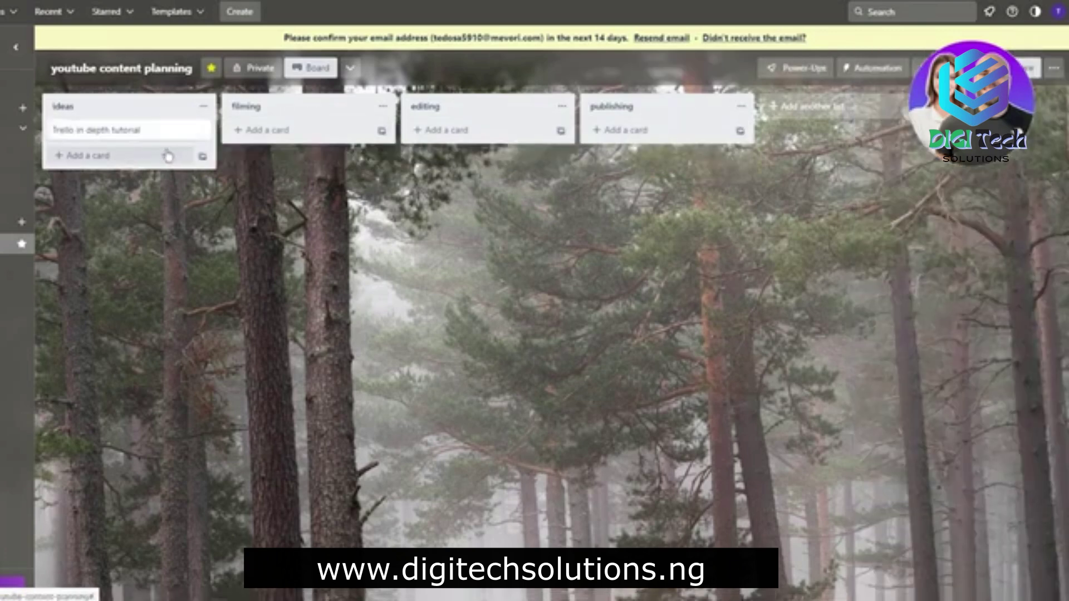
# - Add a second card titled "10 tips for trello" to the ideas list
pyautogui.click(88, 156)
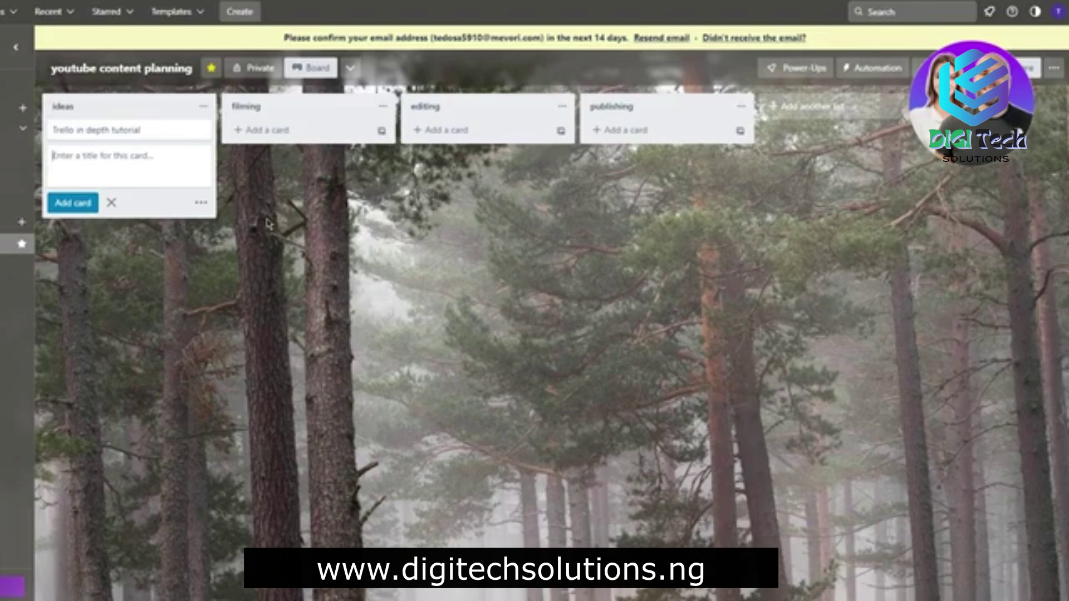
pyautogui.write('10 t')
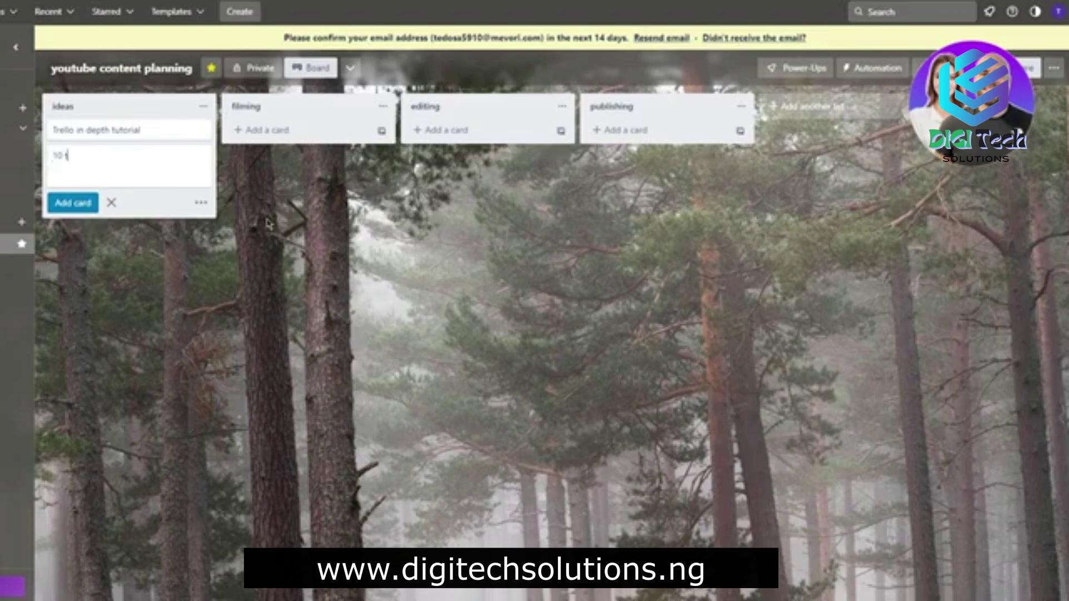
pyautogui.write('ips for trello')
pyautogui.press('Return')
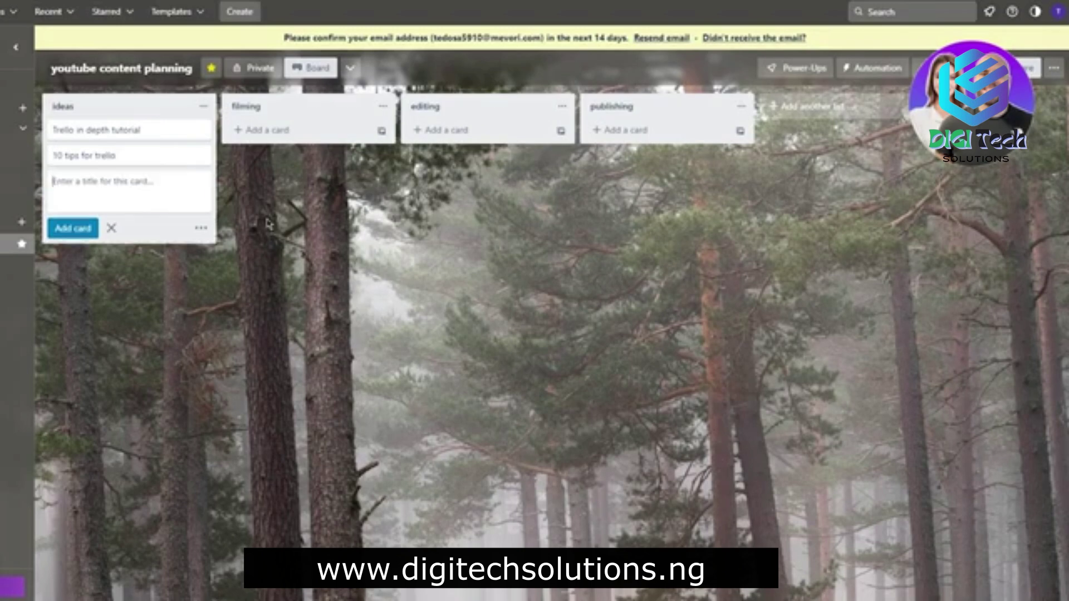
pyautogui.click(404, 273)
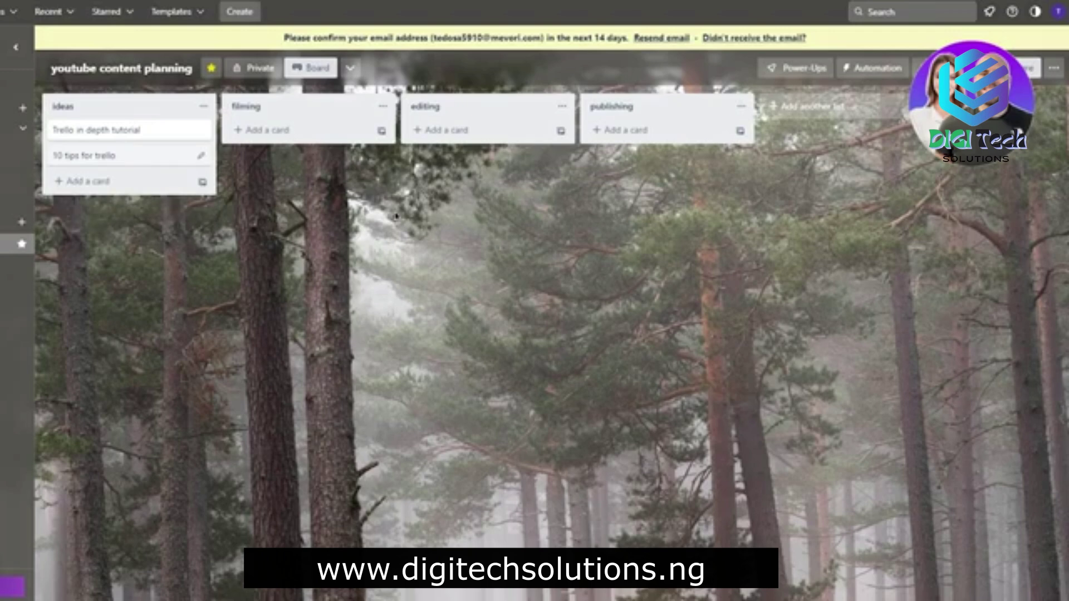
# - Open the "Trello in depth tutorial" card and view its member assignment options
pyautogui.click(136, 131)
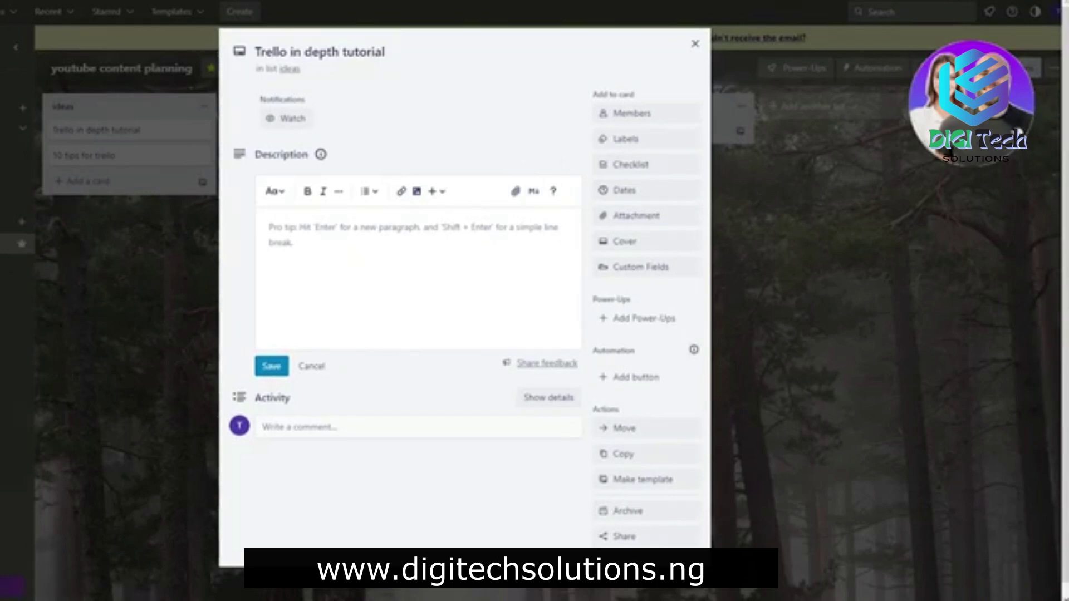
pyautogui.click(657, 128)
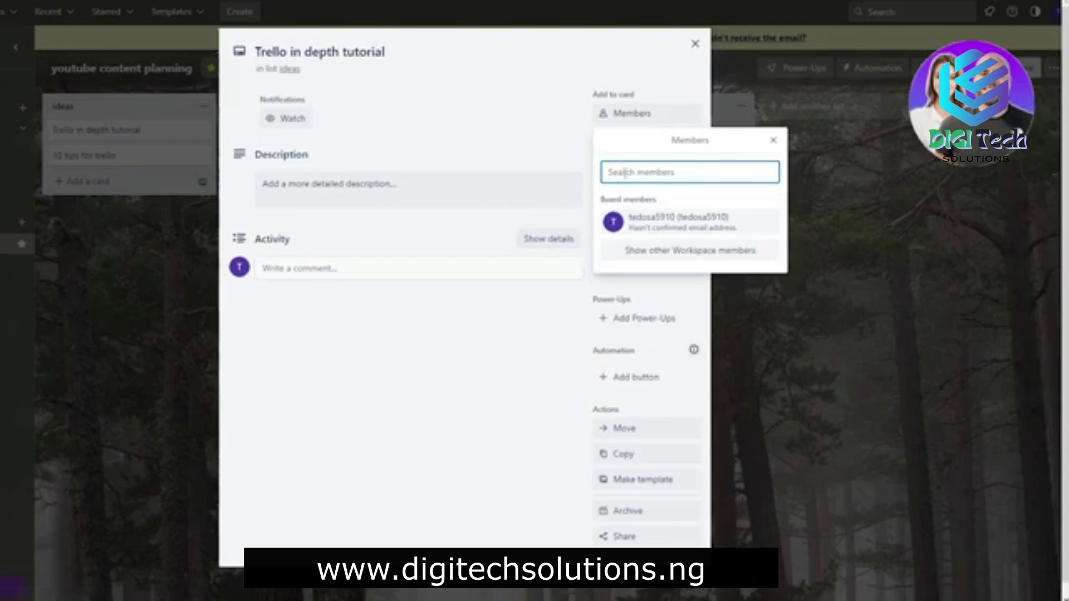
pyautogui.click(463, 149)
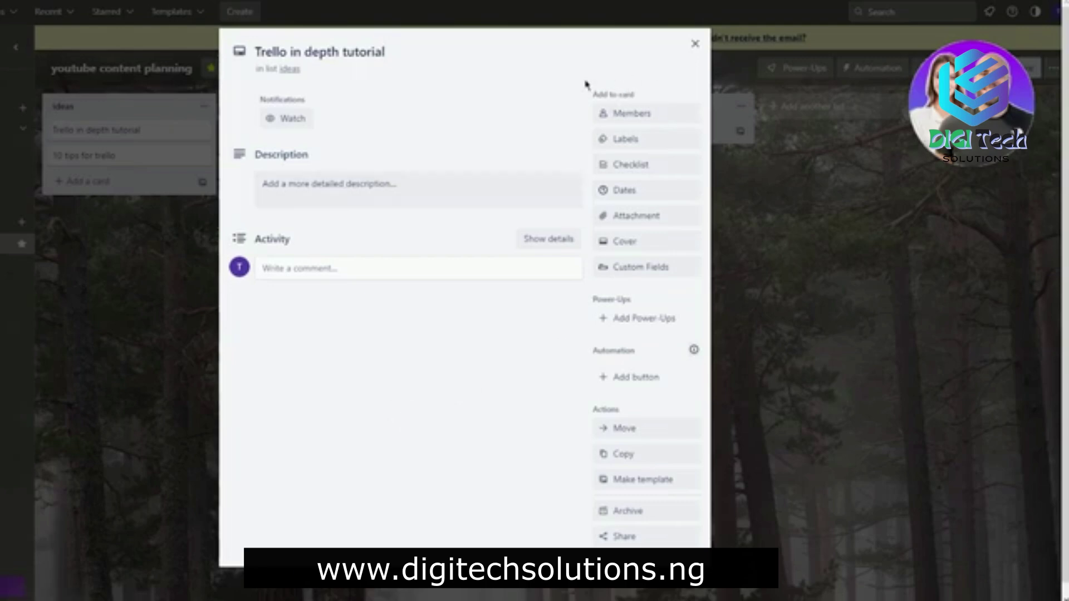
# - View the card's member options, and add a new dark blue label titled "Trello" to the card
pyautogui.click(643, 113)
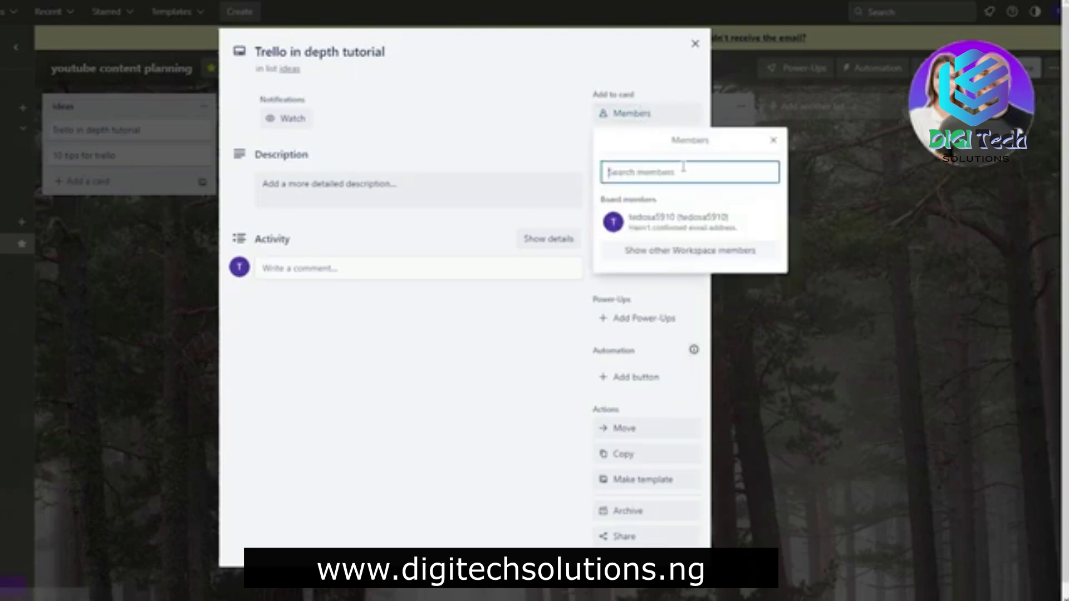
pyautogui.click(553, 115)
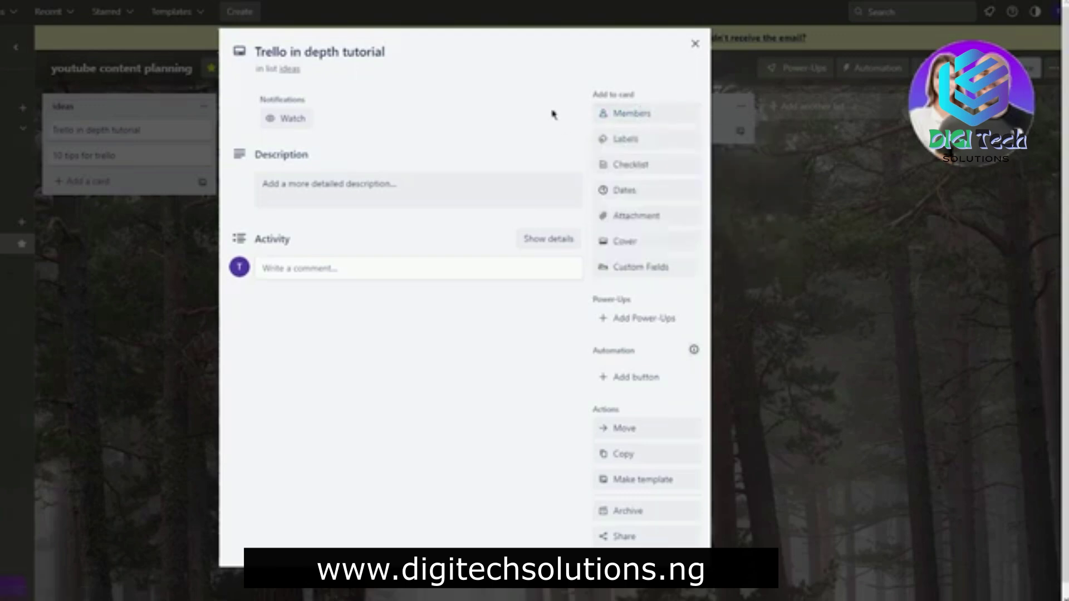
pyautogui.click(641, 138)
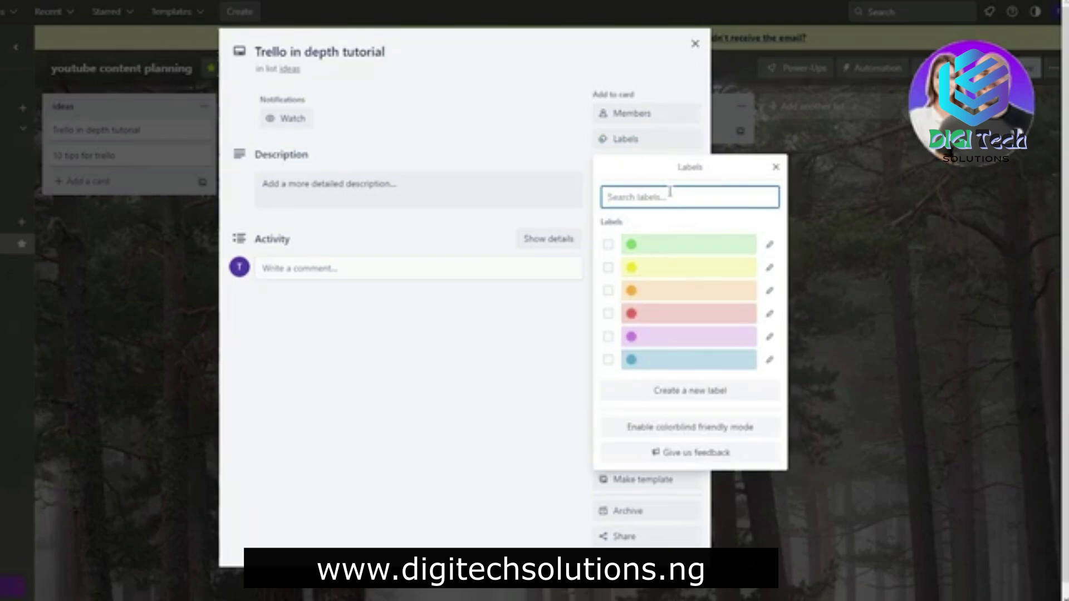
pyautogui.write('trel')
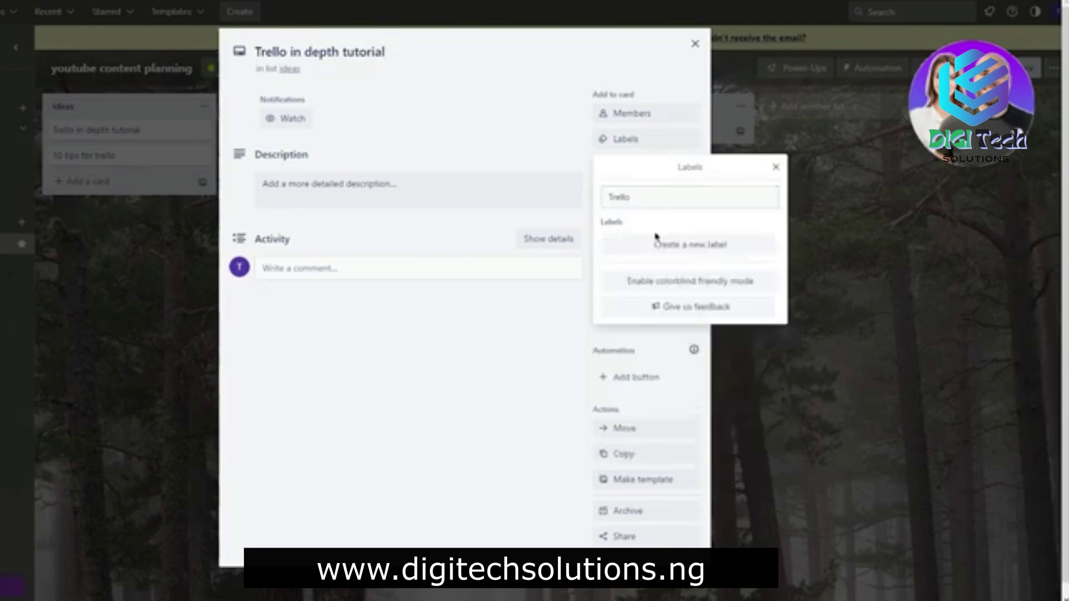
pyautogui.click(676, 248)
pyautogui.click(615, 445)
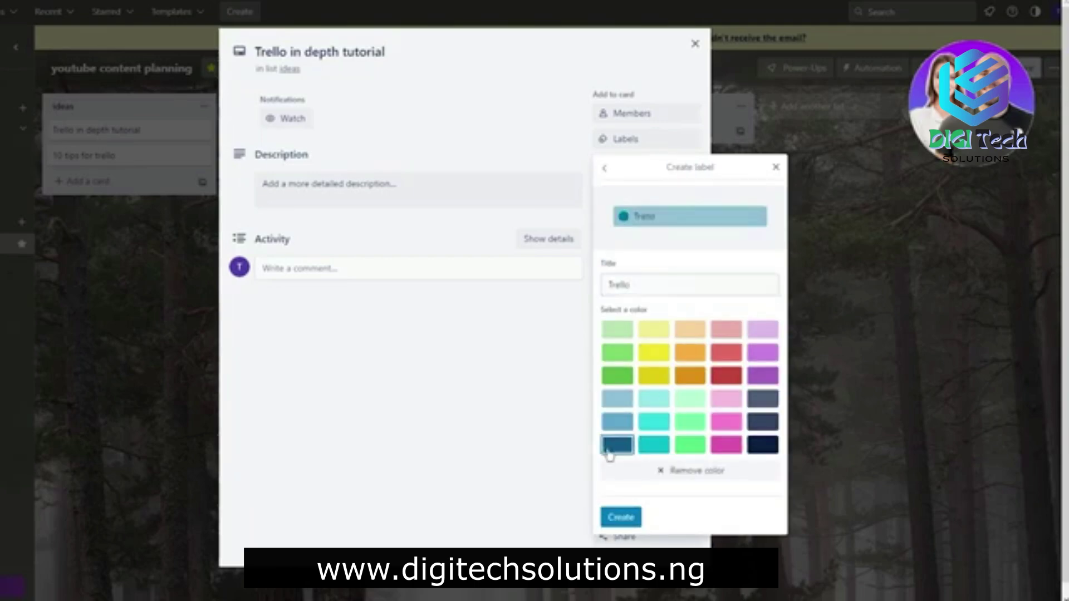
pyautogui.click(639, 284)
pyautogui.click(620, 517)
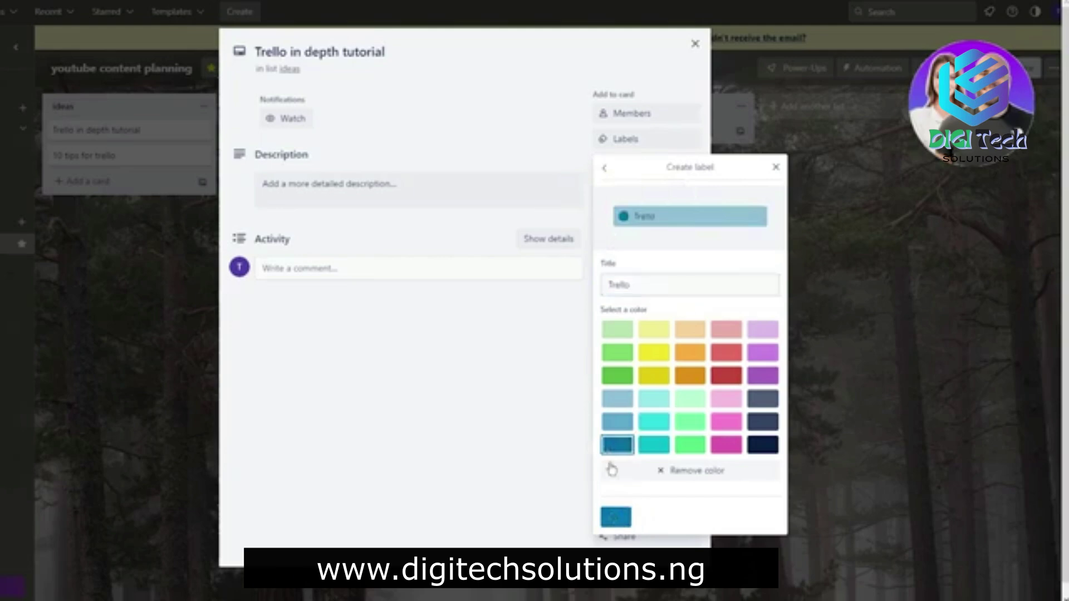
pyautogui.click(545, 344)
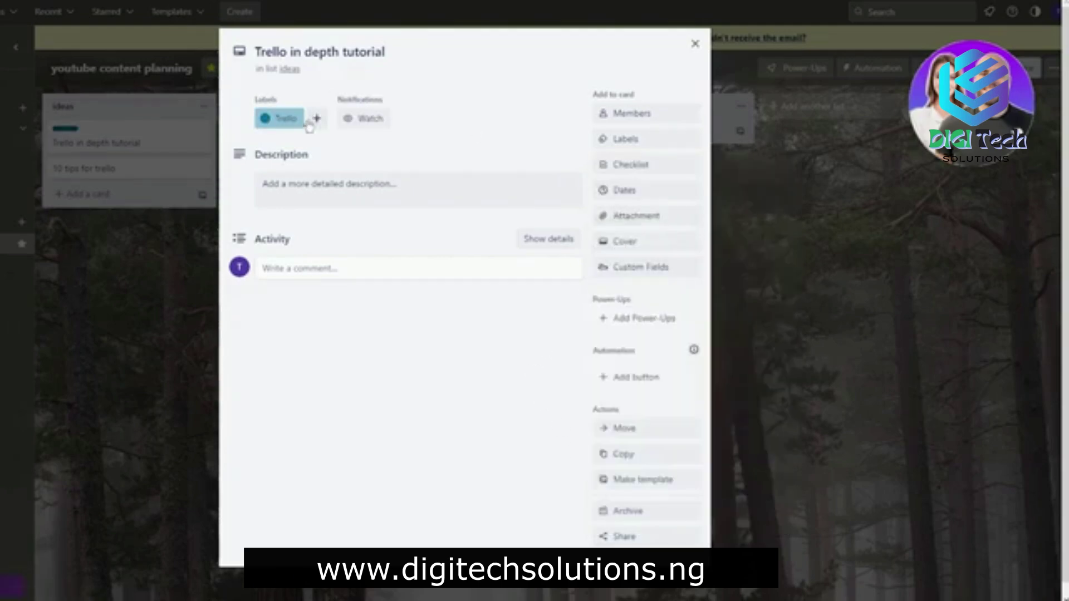
# - Close the card and show the label titles on the board's cards
pyautogui.click(827, 193)
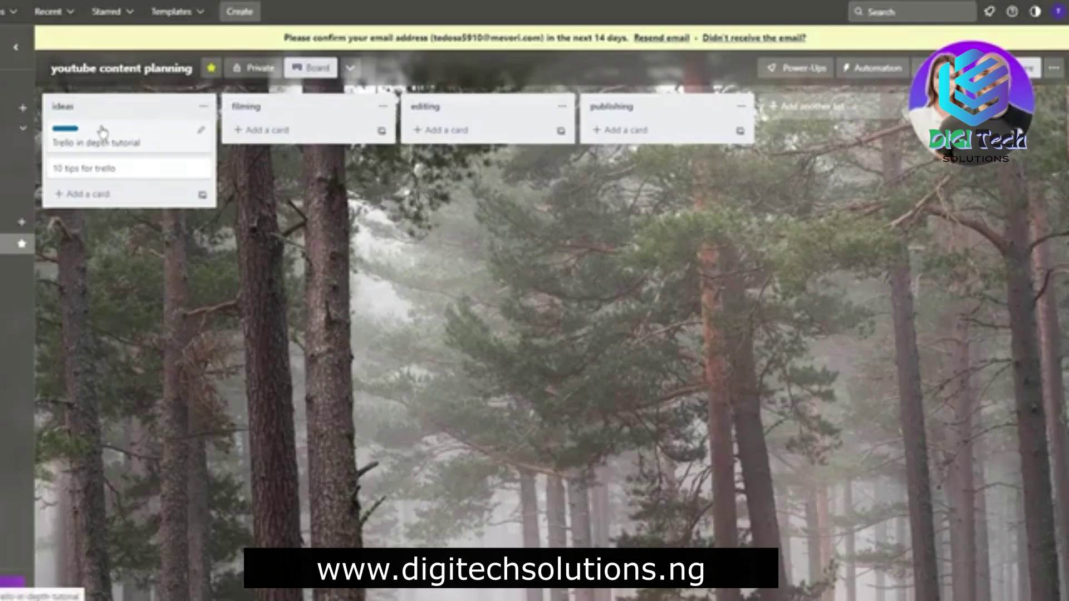
pyautogui.click(65, 128)
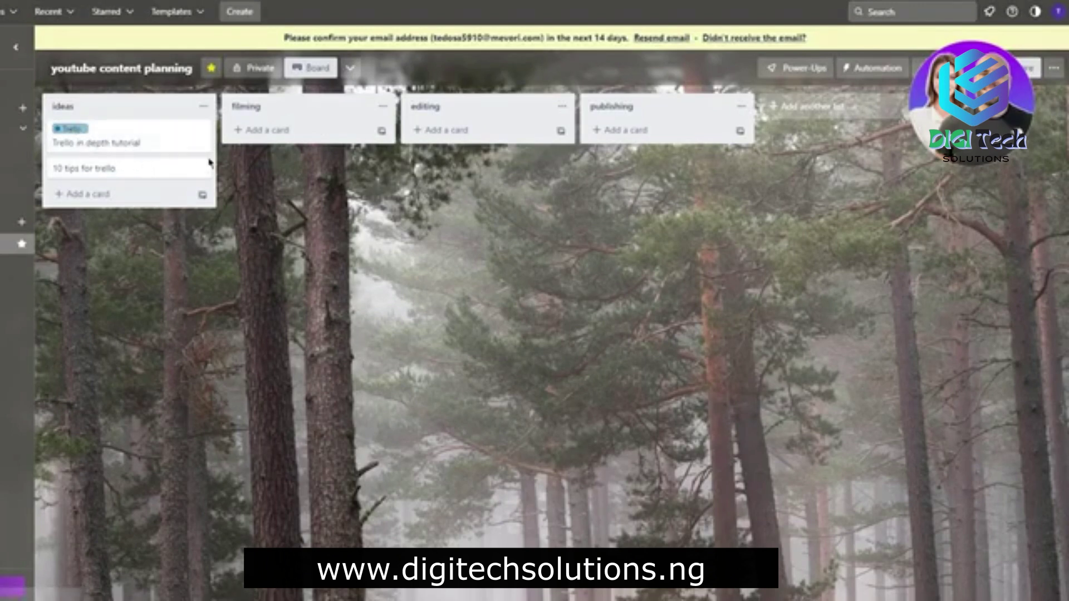
# - Create a dark red label titled "Urgent" on the "Trello in depth tutorial" card and return to the board
pyautogui.click(115, 146)
pyautogui.click(626, 139)
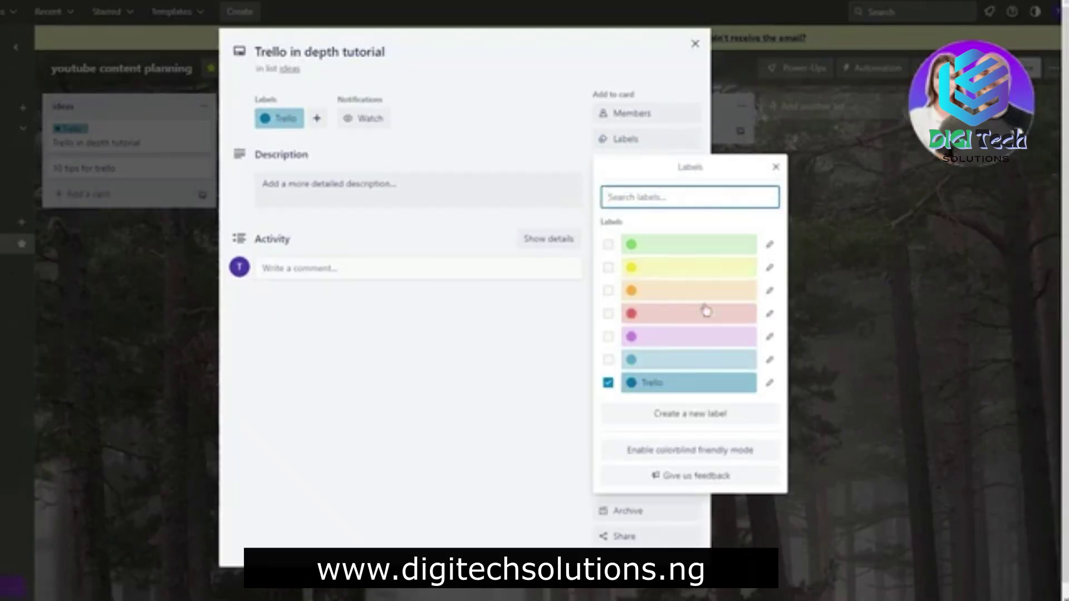
pyautogui.click(678, 313)
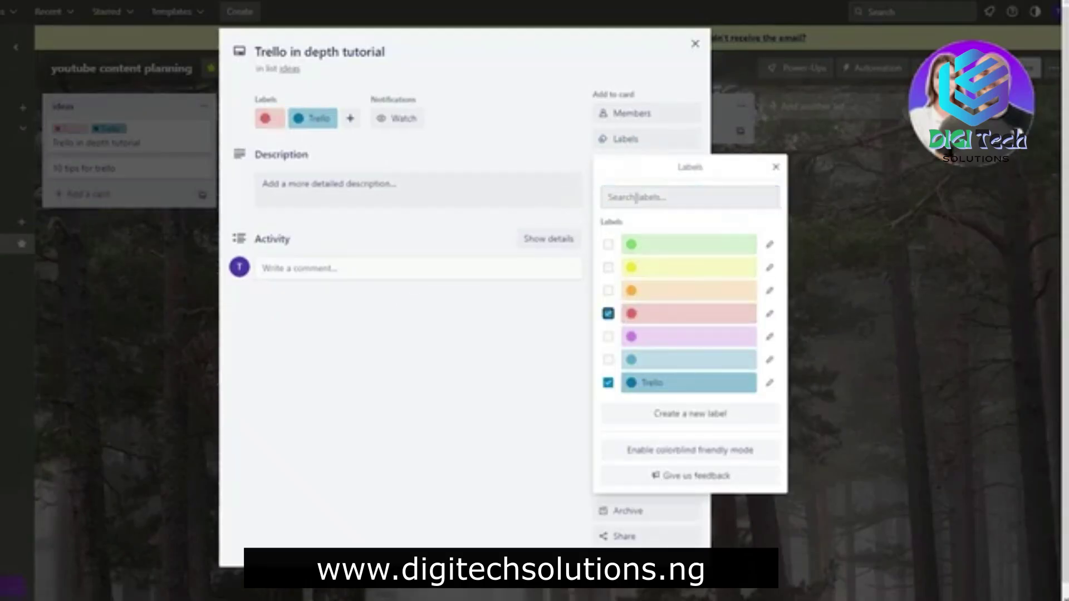
pyautogui.click(645, 318)
pyautogui.click(655, 413)
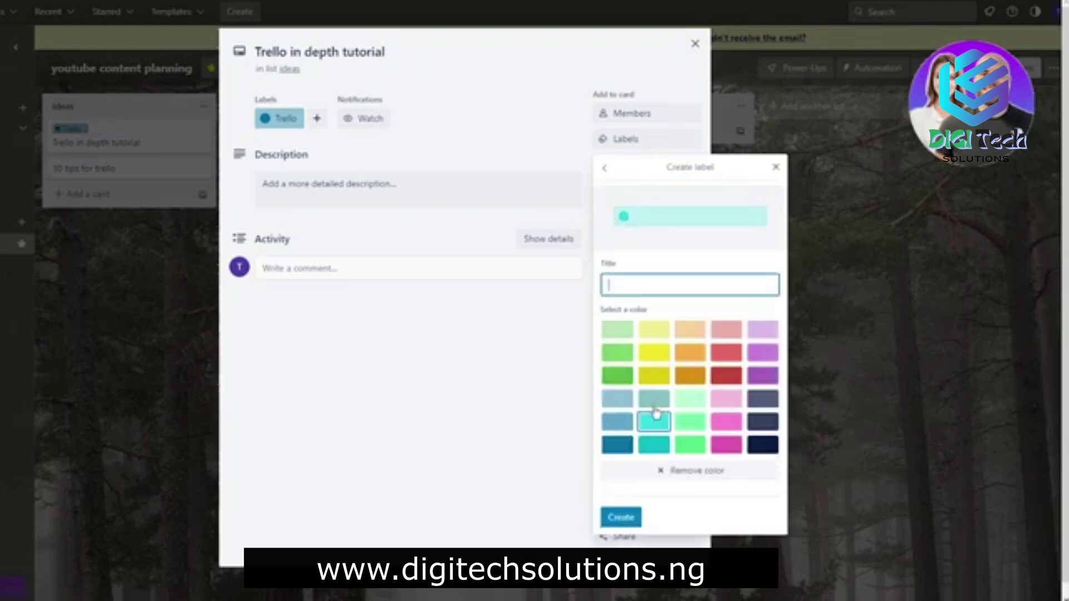
pyautogui.write('Urgent')
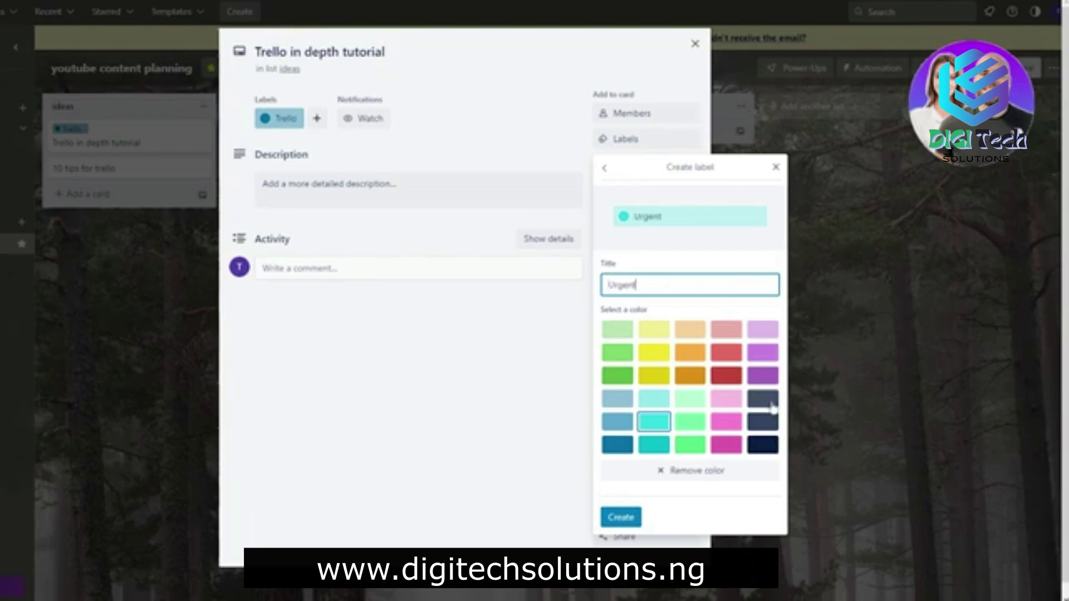
pyautogui.click(725, 378)
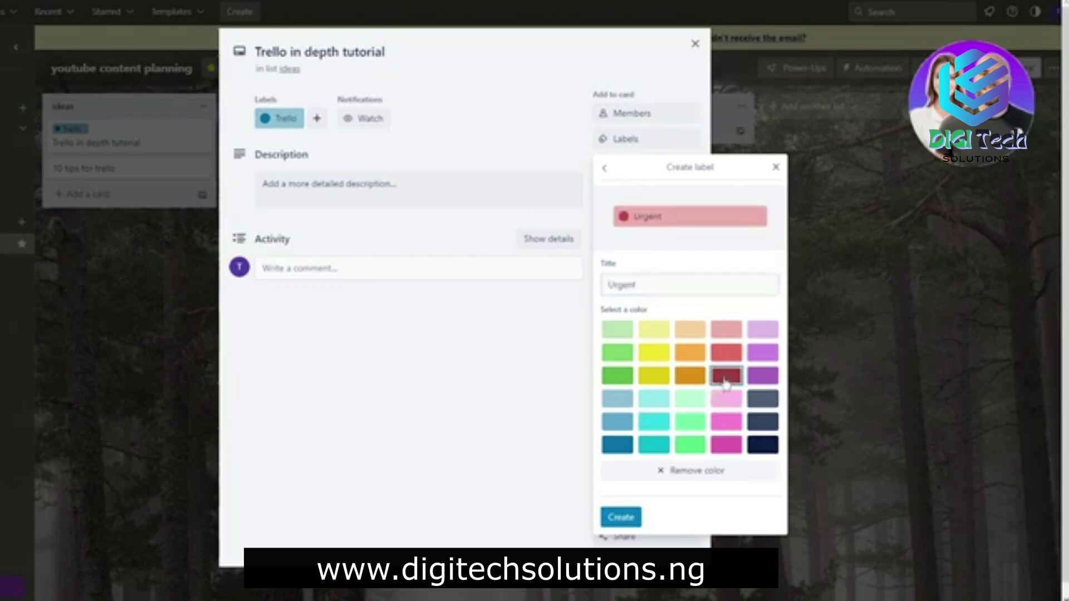
pyautogui.click(621, 517)
pyautogui.click(855, 302)
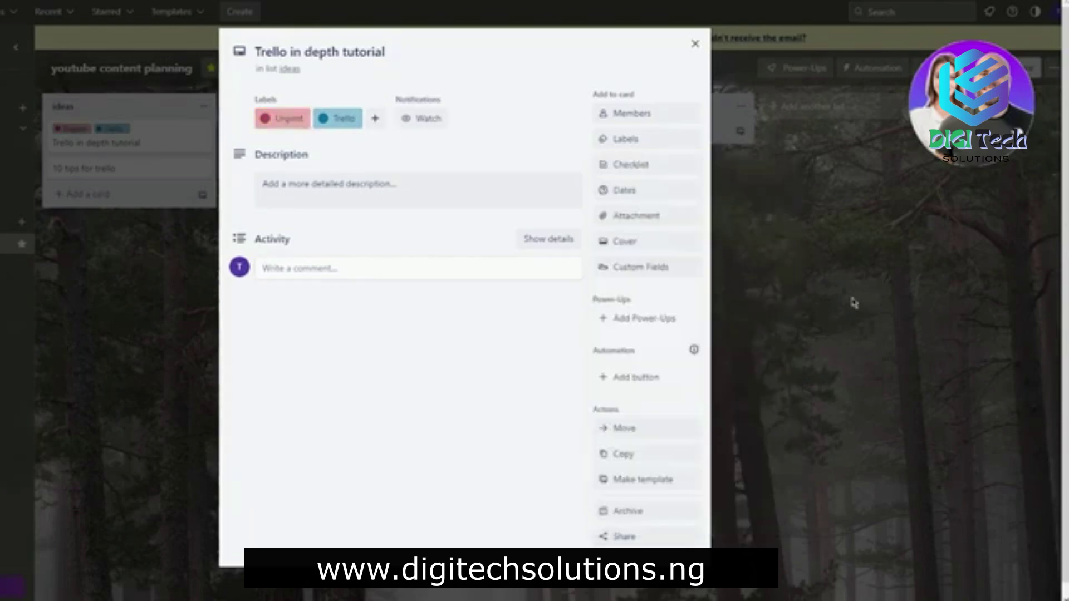
pyautogui.click(781, 288)
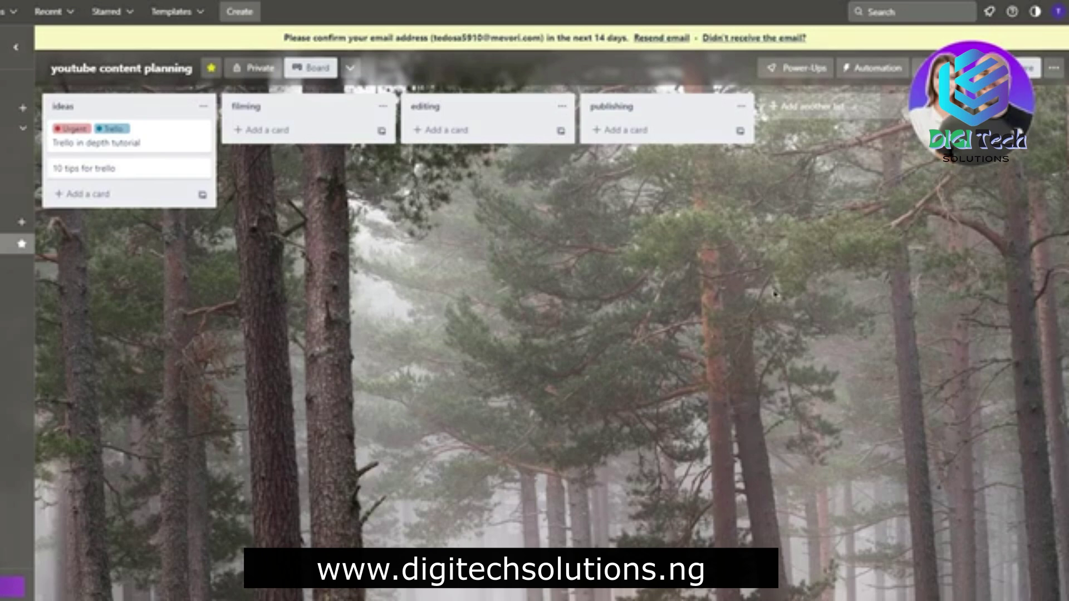
# - Add a card titled "notion tips" to the ideas list
pyautogui.click(63, 194)
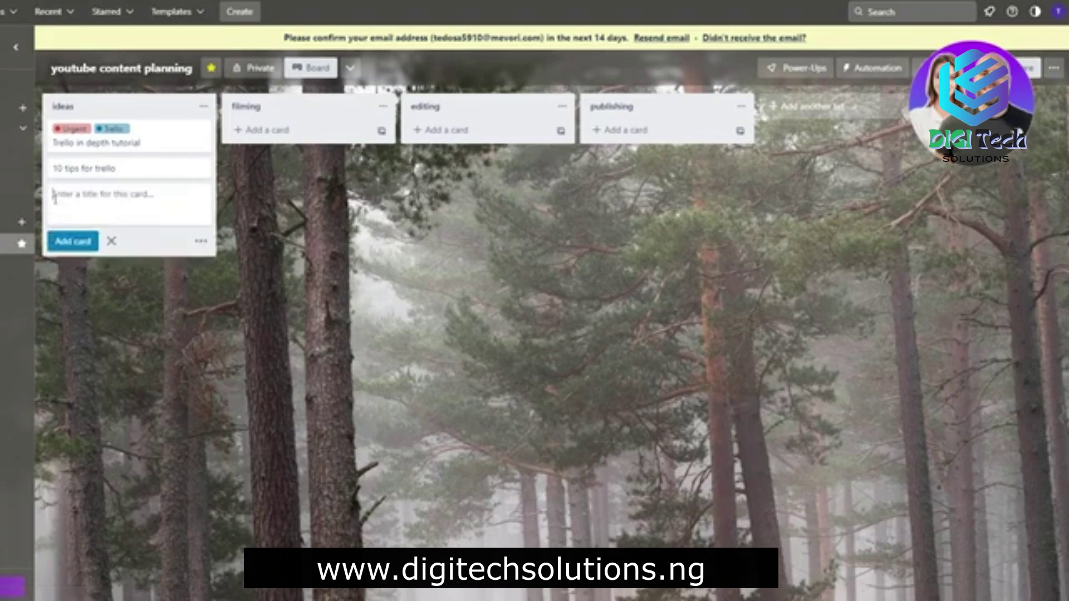
pyautogui.write('yotion tips')
pyautogui.press('Return')
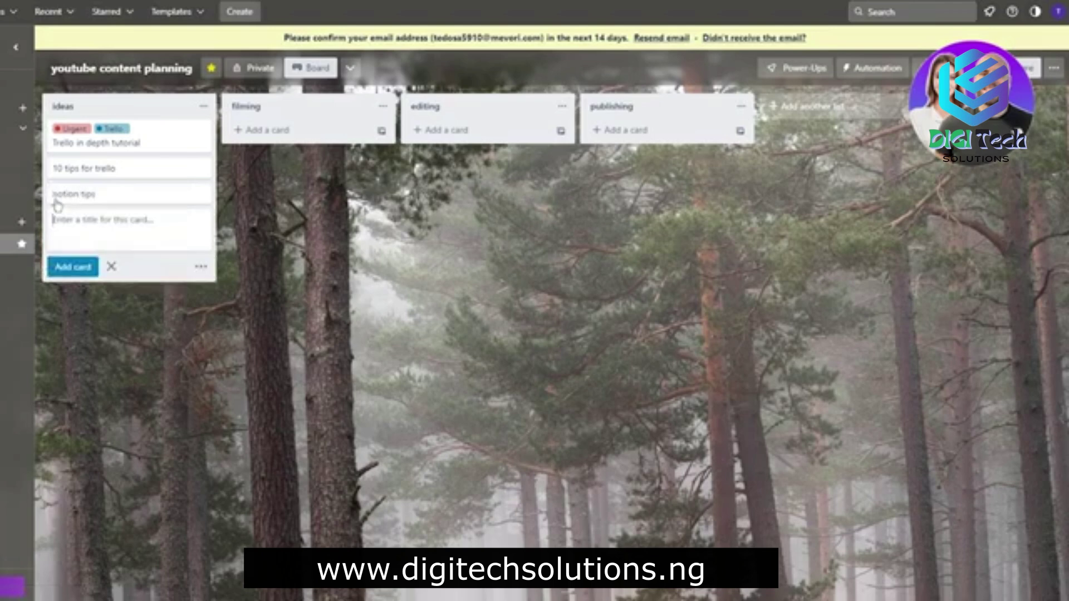
pyautogui.press('Escape')
# - Create a black label titled "notion" on the "notion tips" card and close the card
pyautogui.click(67, 193)
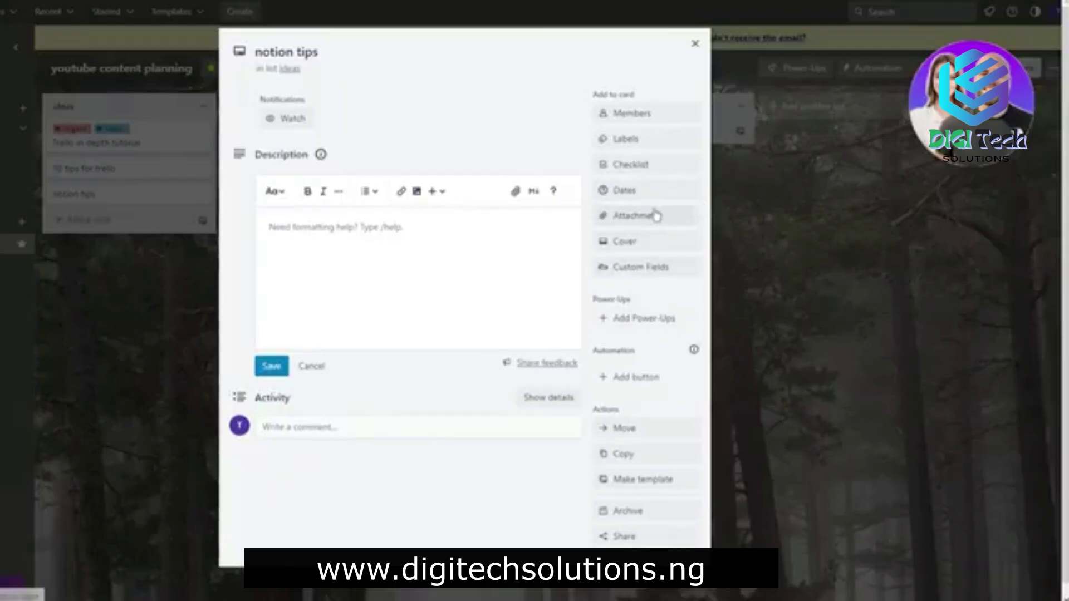
pyautogui.click(625, 140)
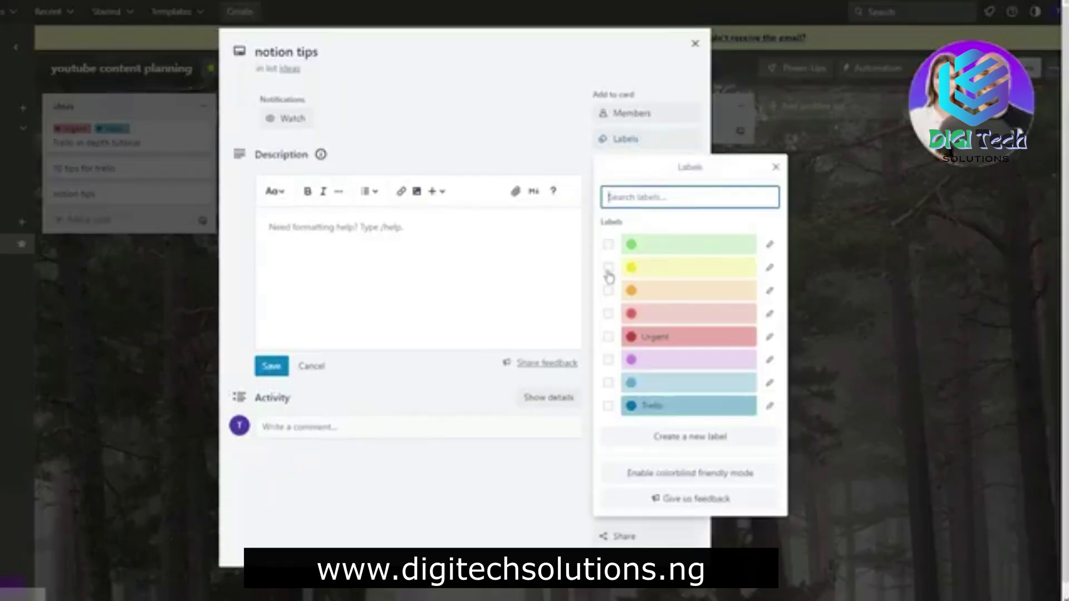
pyautogui.click(691, 436)
pyautogui.click(762, 445)
pyautogui.click(694, 285)
pyautogui.write('notion')
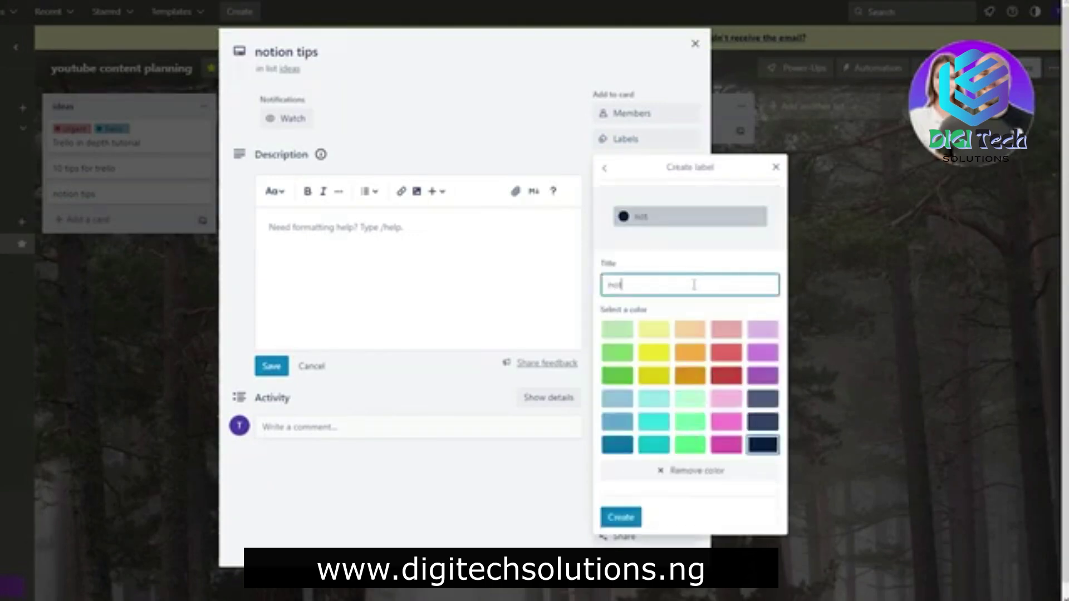
pyautogui.press('Return')
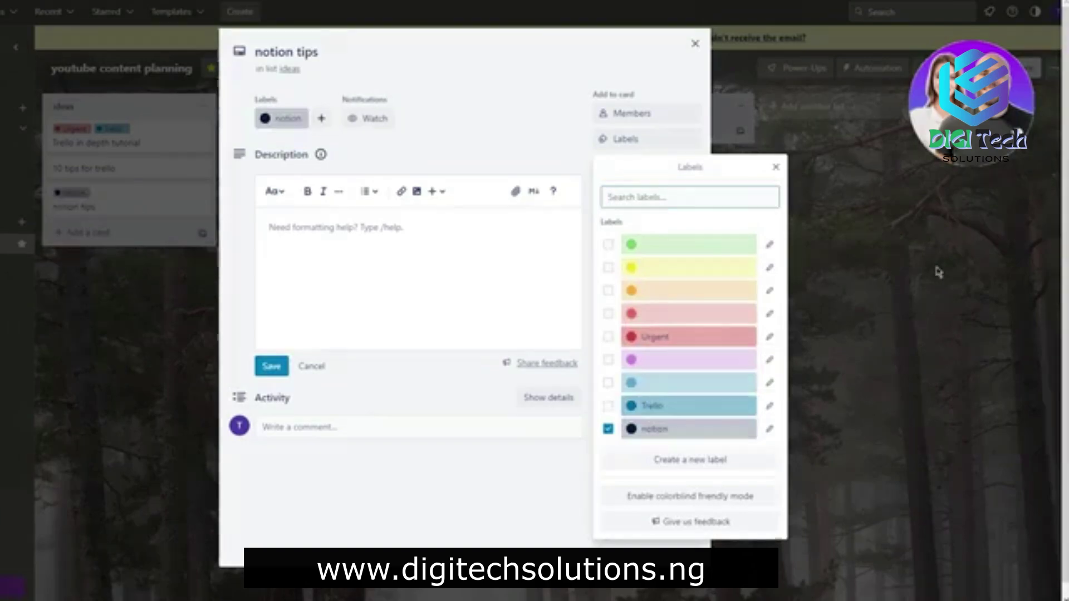
pyautogui.click(936, 269)
pyautogui.click(138, 198)
# - Apply the existing "Trello" label to the "10 tips for trello" card and return to the board
pyautogui.click(119, 169)
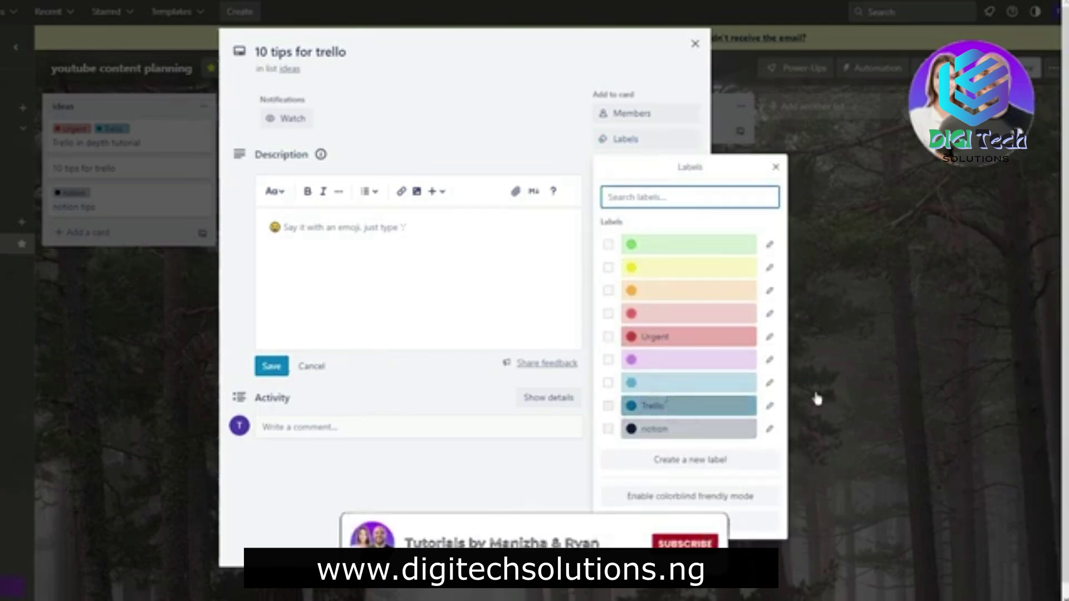
pyautogui.click(667, 404)
pyautogui.click(876, 367)
pyautogui.click(876, 368)
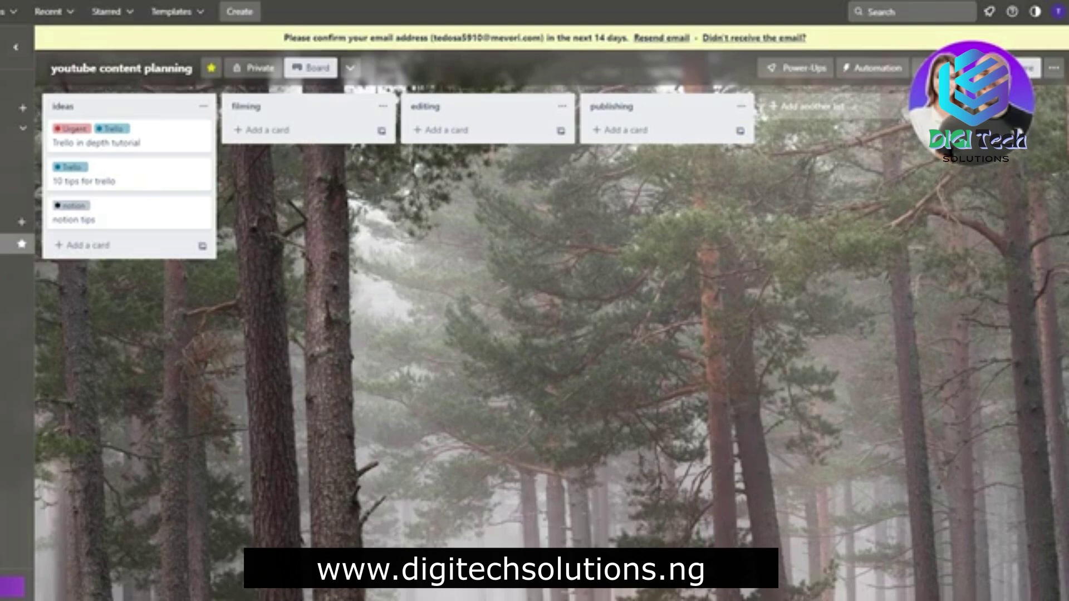
# - Add a checklist titled "Filming checklist" to the "Trello in depth tutorial" card
pyautogui.click(88, 143)
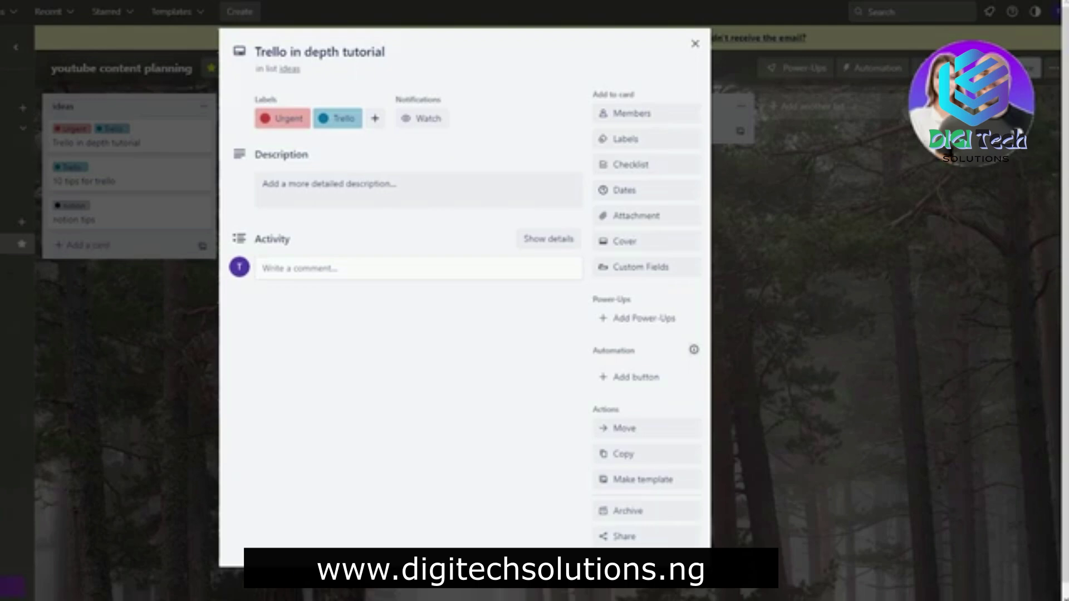
pyautogui.click(649, 163)
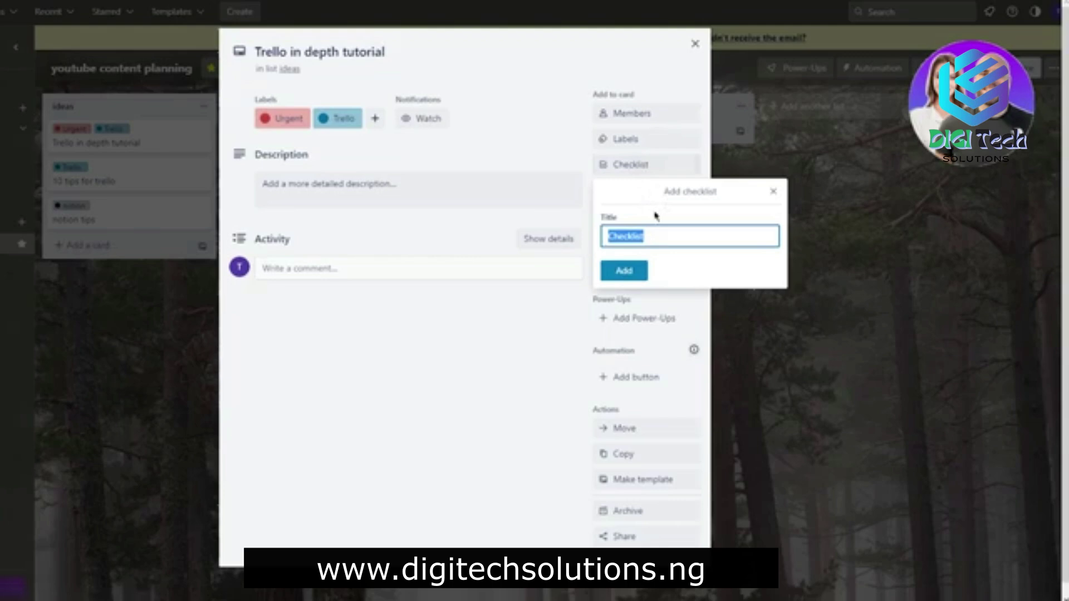
pyautogui.write('t')
pyautogui.write('ilming c')
pyautogui.write('hecklist')
pyautogui.press('Return')
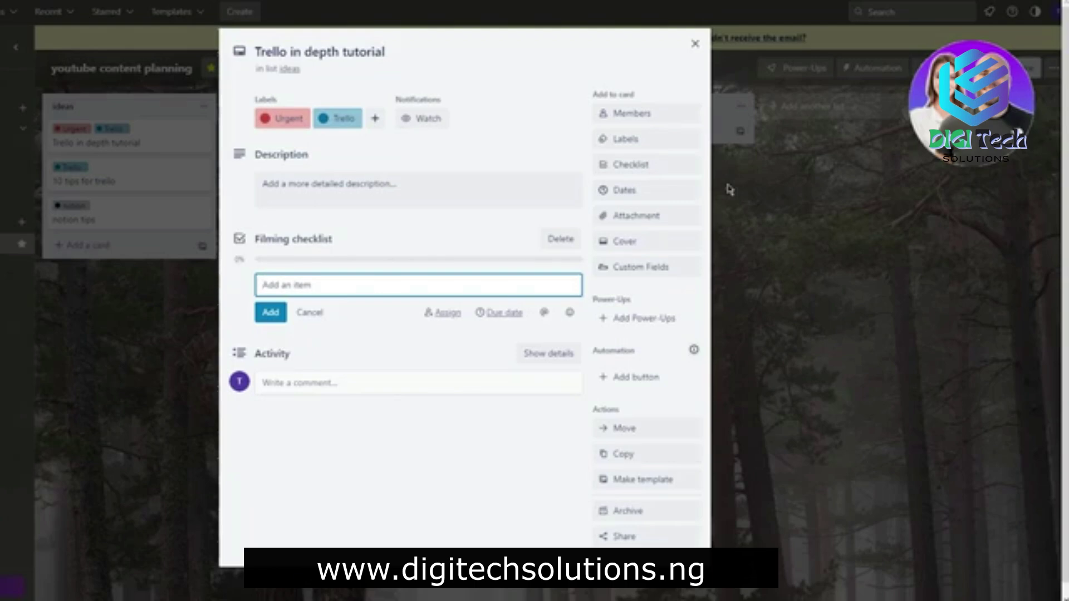
# - Add the items "Intro", "Explaining Trello", "Explaining Boards" and "Explaining Cards" to the filming checklist, and close the card
pyautogui.write('intro')
pyautogui.press('Return')
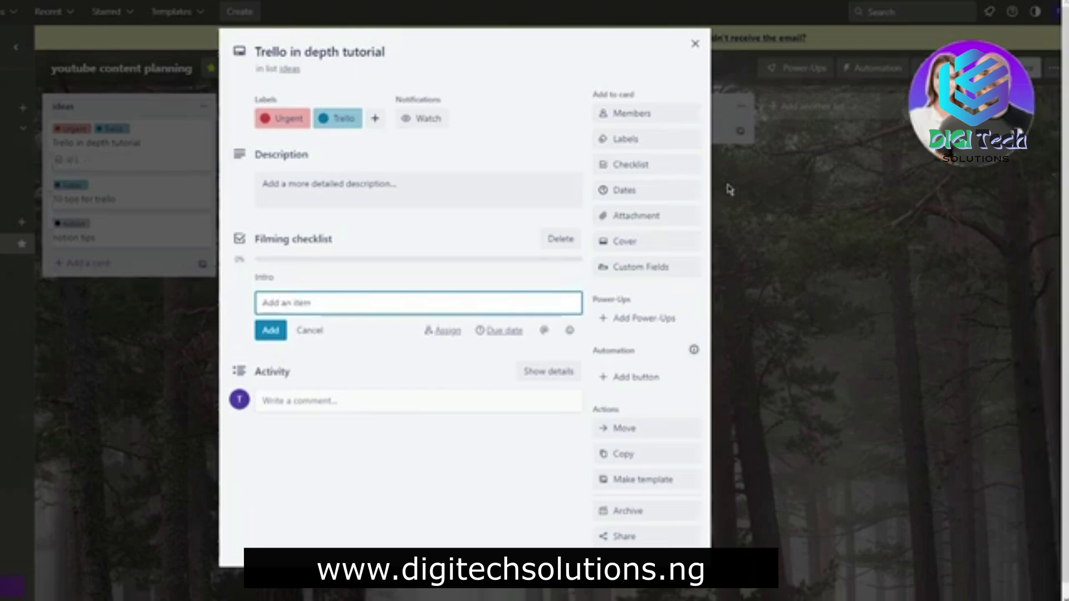
pyautogui.write('Expl')
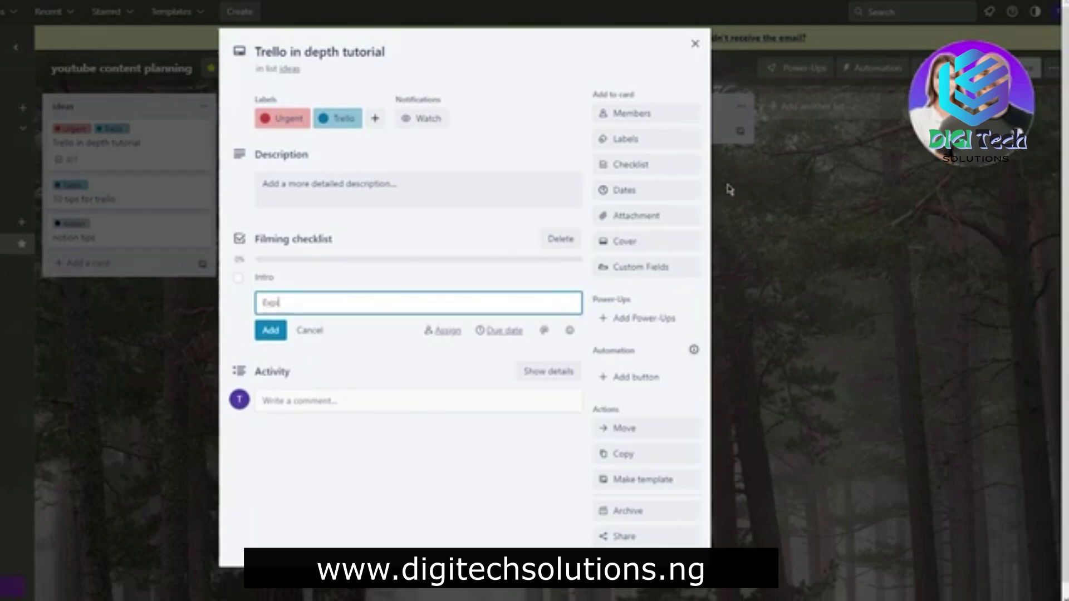
pyautogui.write('aining Trello')
pyautogui.press('Return')
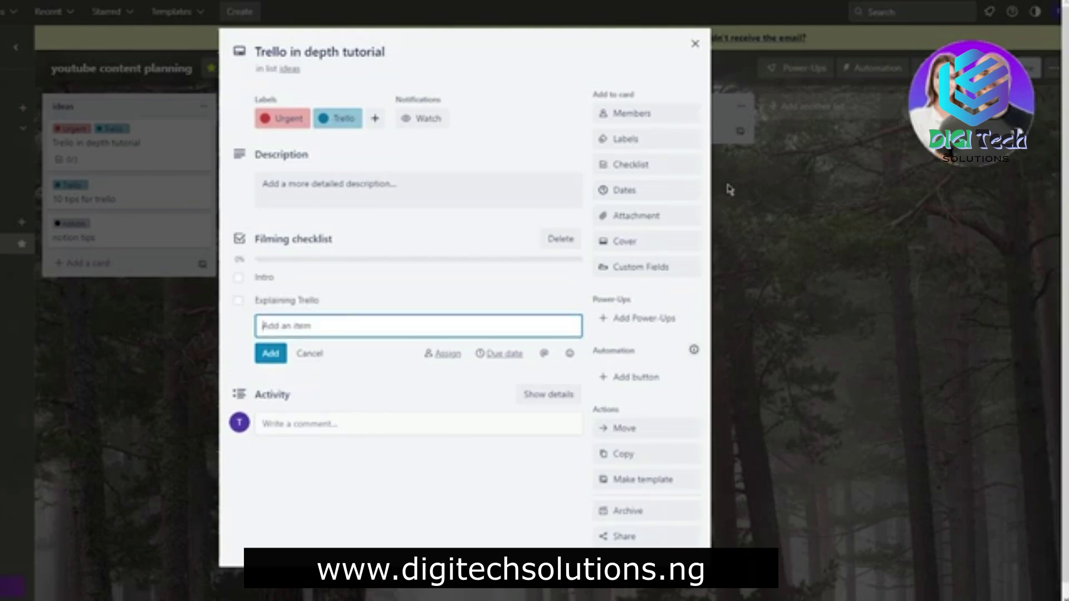
pyautogui.write('Explaining T')
pyautogui.write('oards')
pyautogui.press('Return')
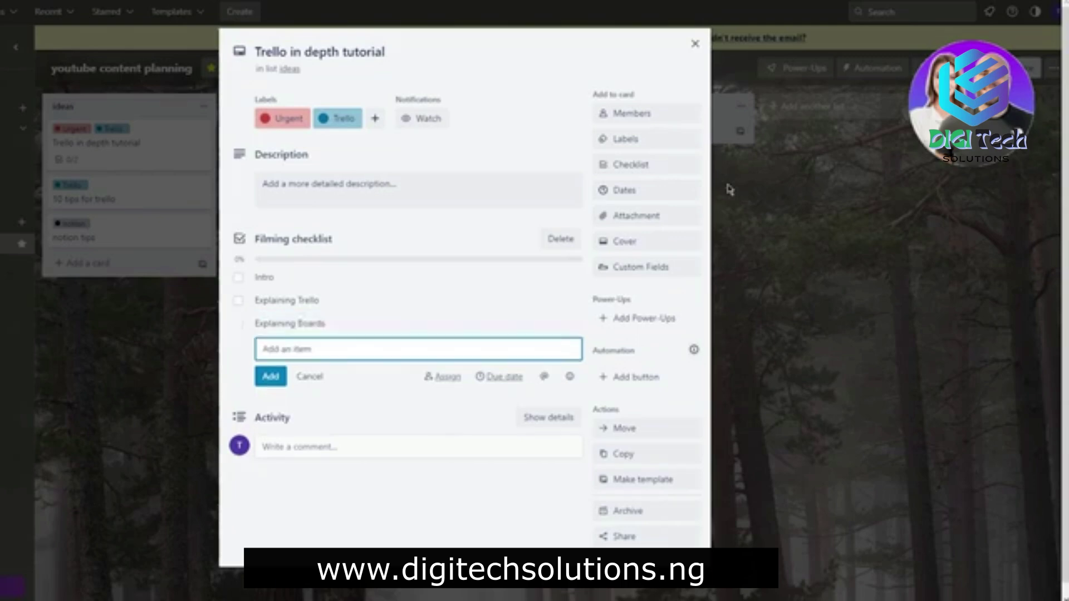
pyautogui.write('Explaining Card')
pyautogui.press('Return')
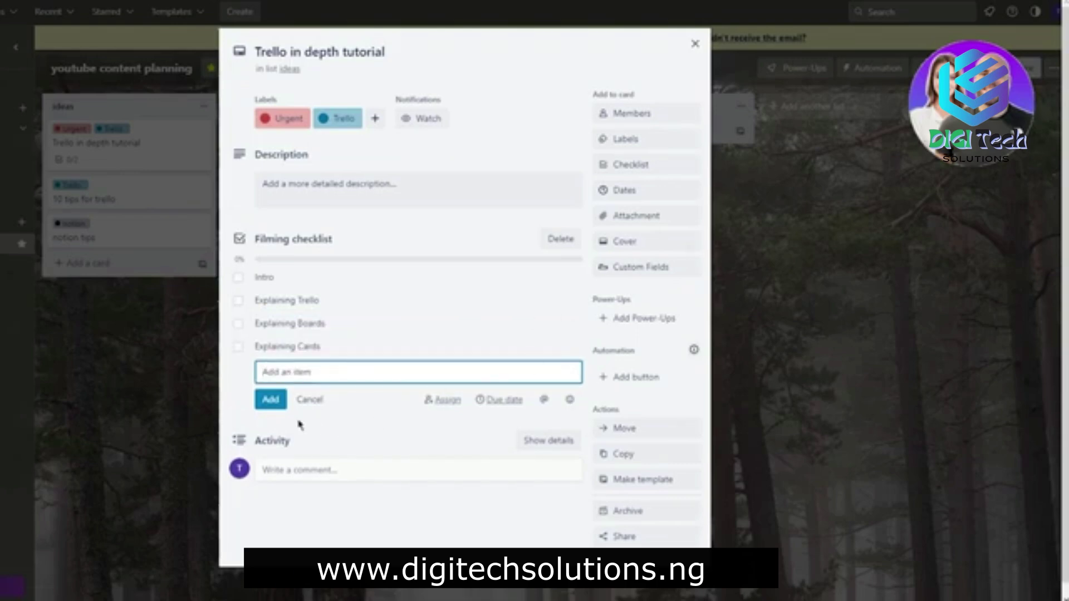
pyautogui.click(366, 412)
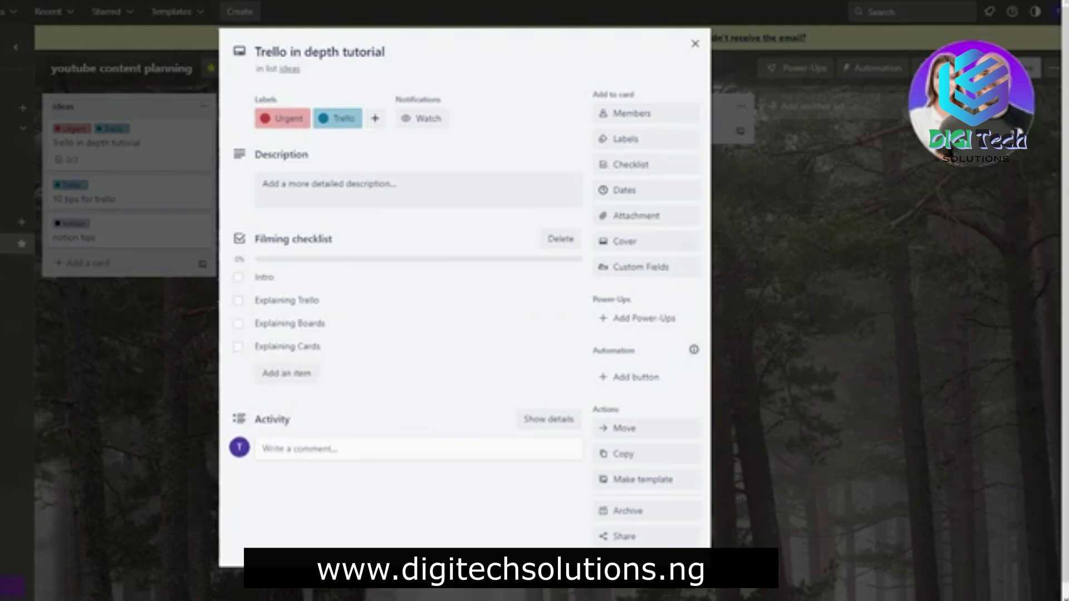
pyautogui.click(844, 279)
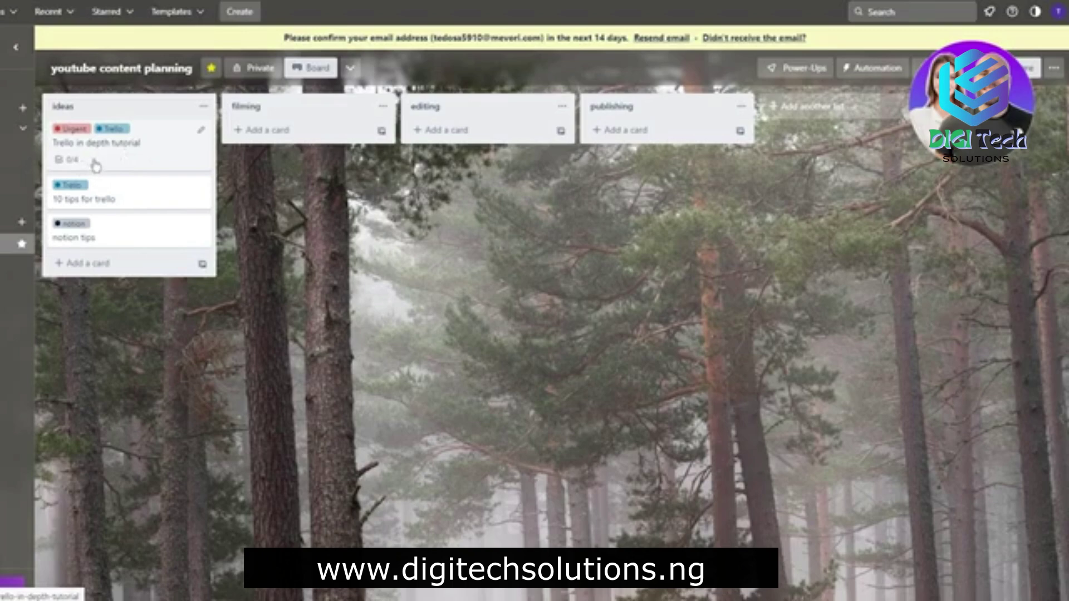
# - Tick the "Intro" and "Explaining Trello" items in the "Trello in depth tutorial" card's filming checklist and return to the board
pyautogui.click(131, 154)
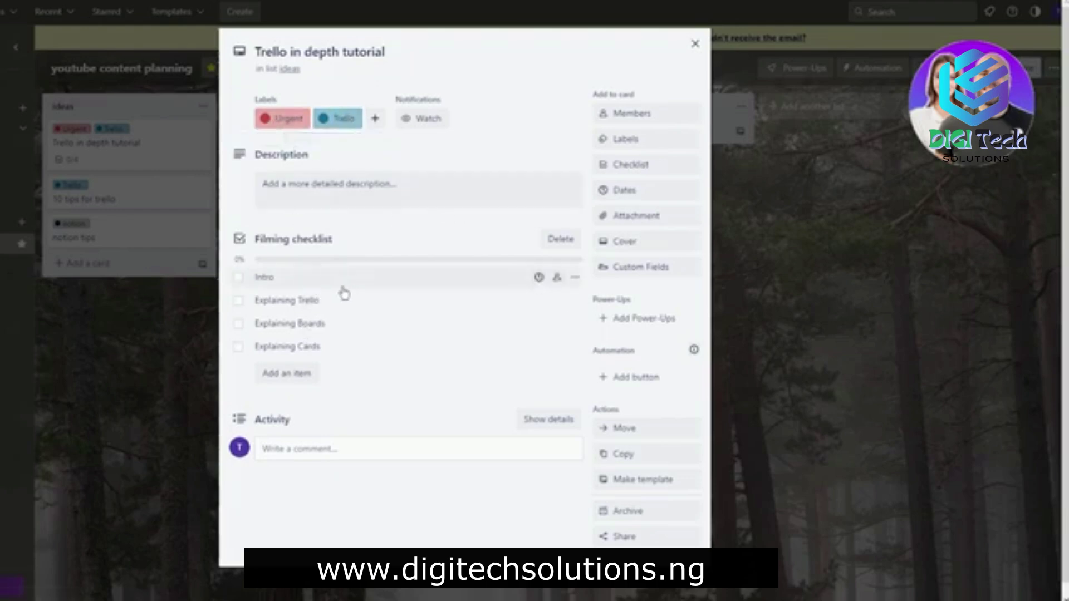
pyautogui.click(238, 277)
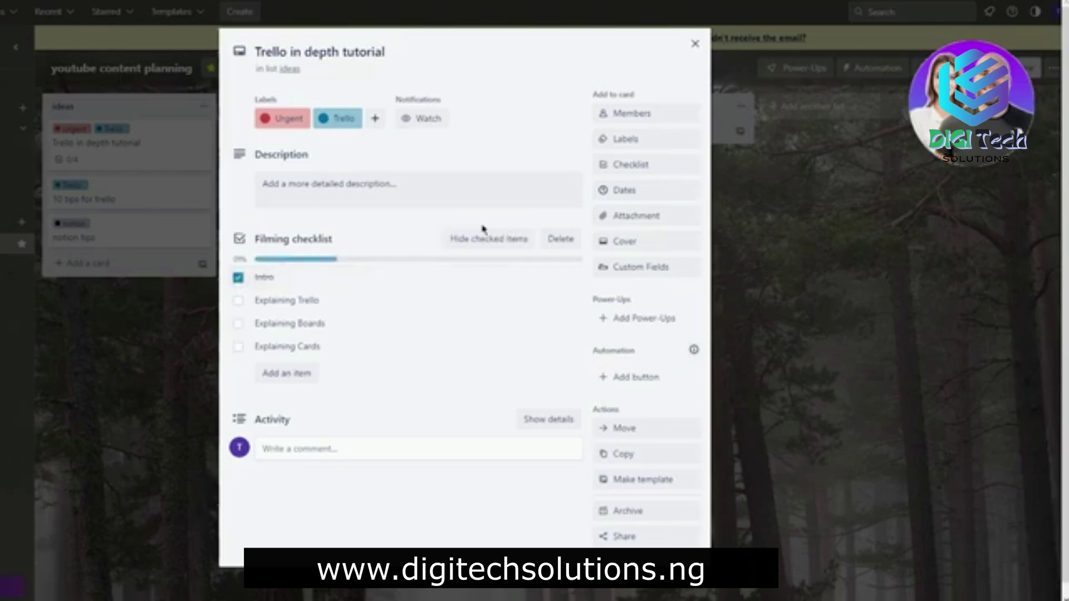
pyautogui.click(238, 302)
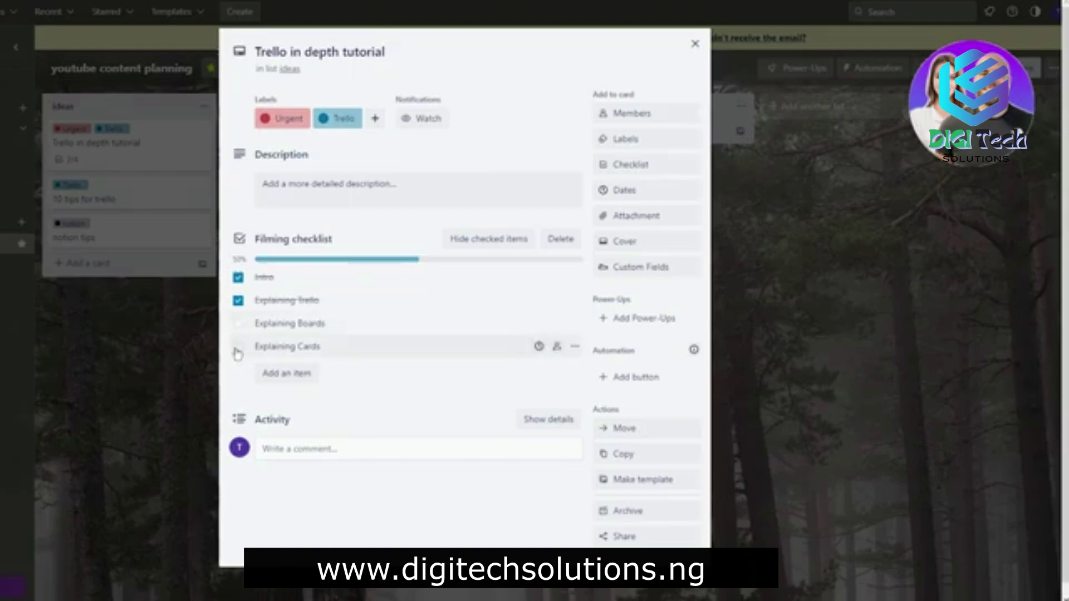
pyautogui.click(211, 357)
pyautogui.click(160, 148)
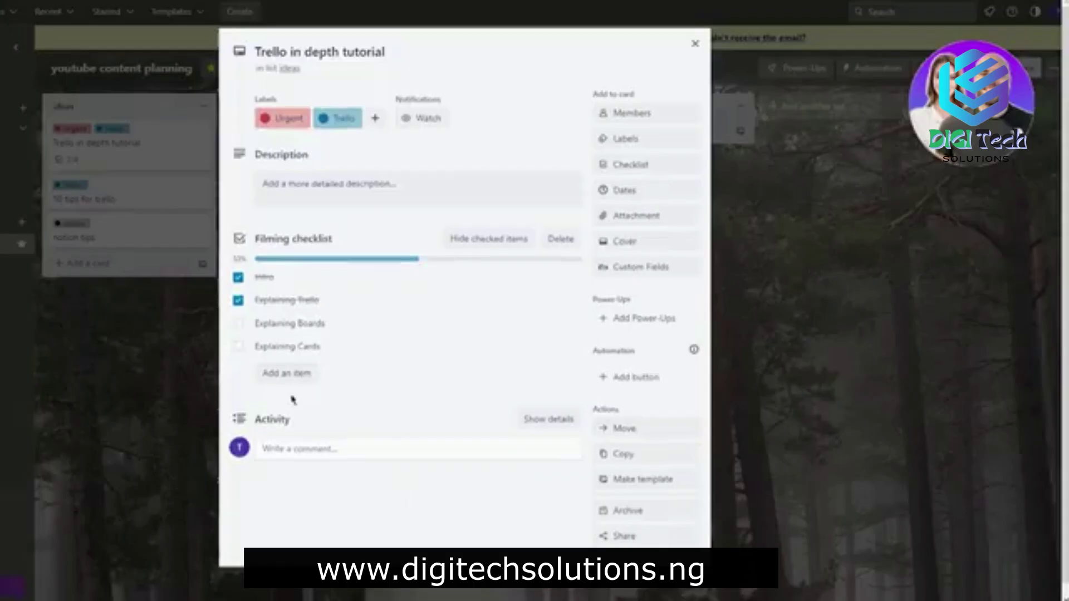
pyautogui.click(97, 339)
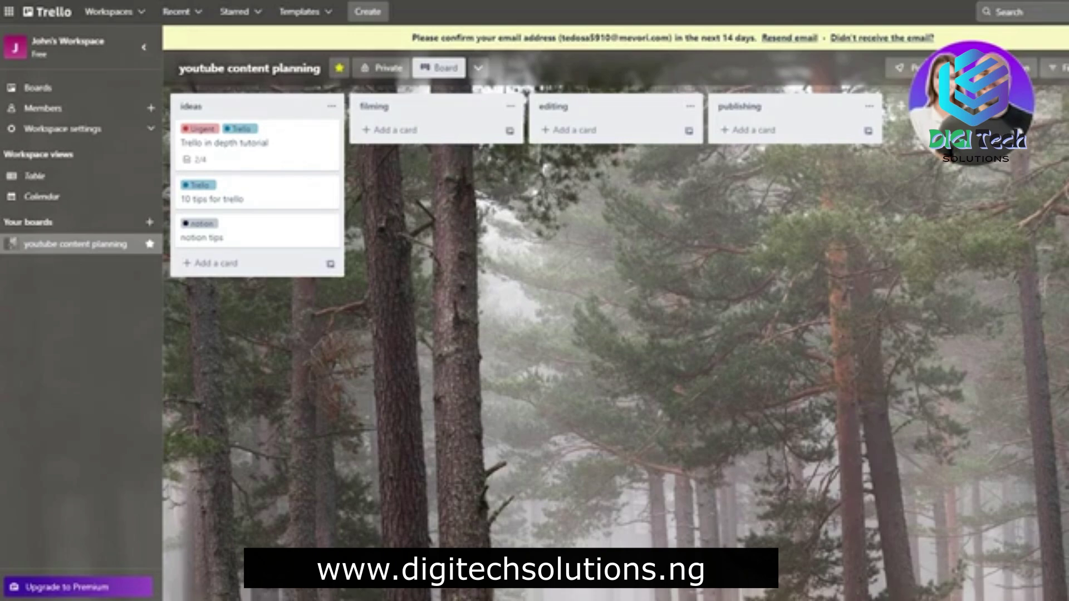
# - Tick the "Explaining Boards" and "Explaining Cards" items in the "Trello in depth tutorial" card's filming checklist and close the card
pyautogui.click(274, 161)
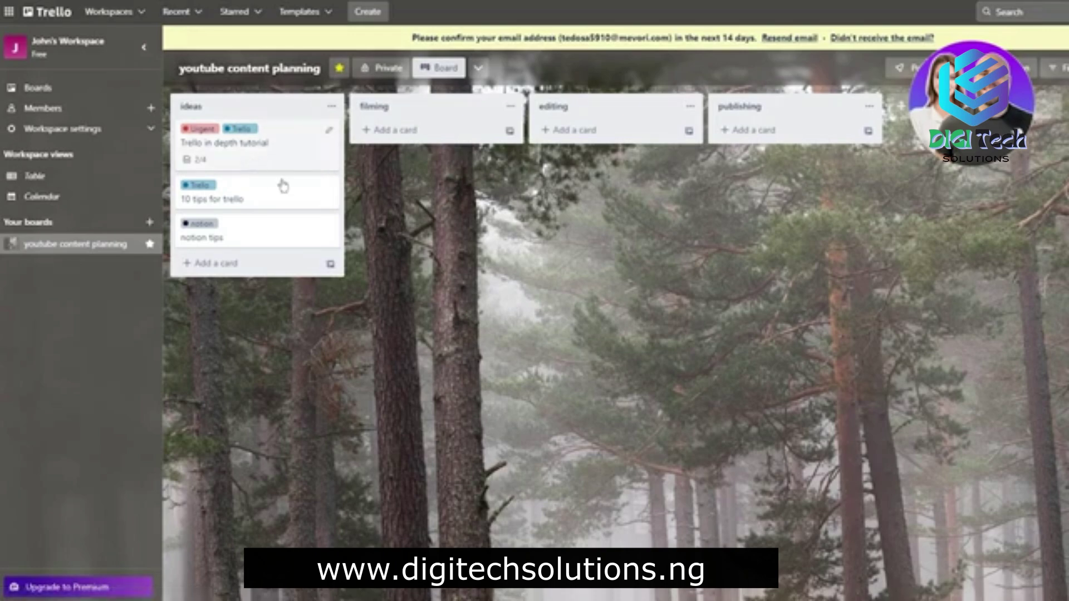
pyautogui.click(365, 324)
pyautogui.click(366, 346)
pyautogui.click(295, 312)
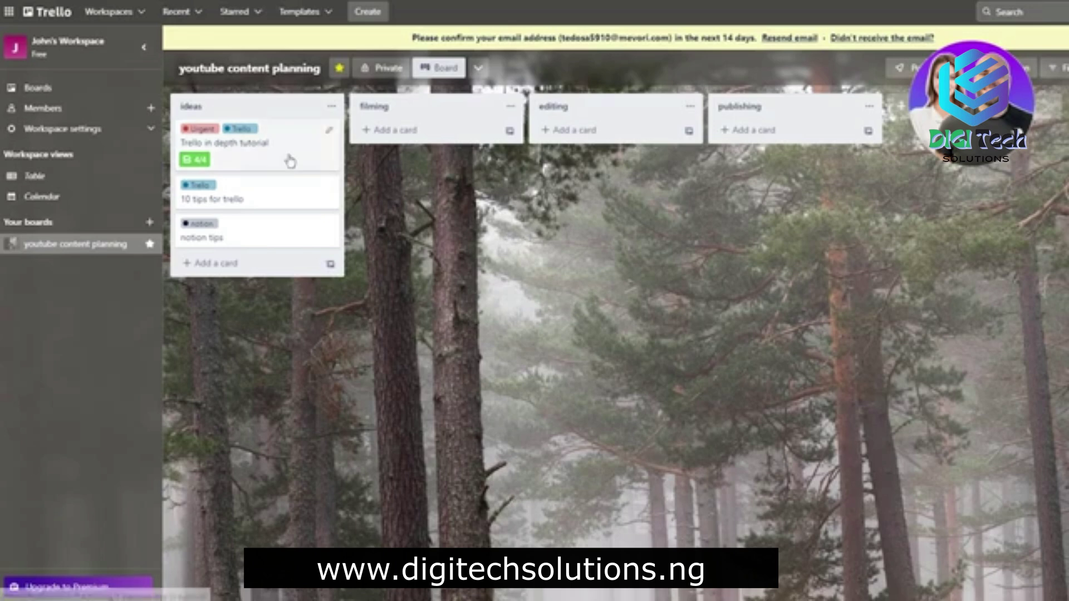
# - Move the "Trello in depth tutorial" card to the filming list, check its details, and move it on to the editing list
pyautogui.moveTo(246, 143); pyautogui.dragTo(517, 153)
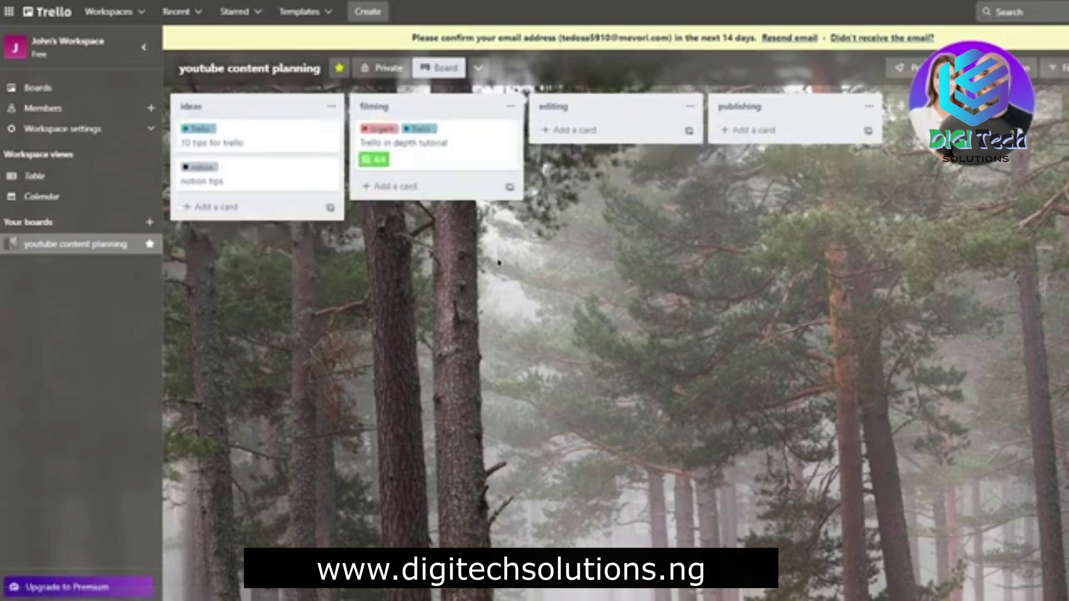
pyautogui.click(434, 146)
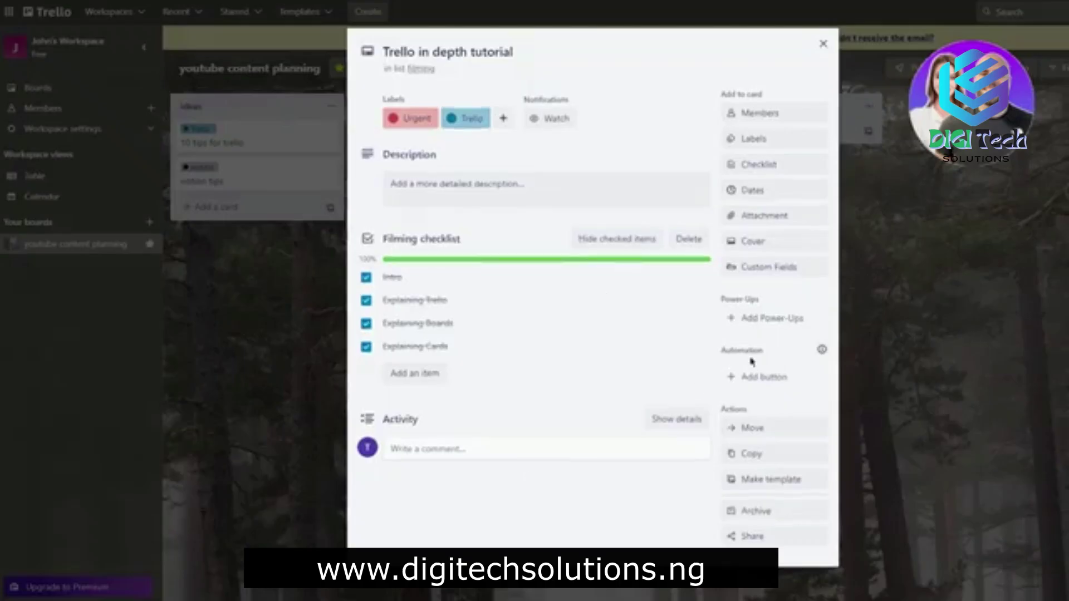
pyautogui.click(900, 313)
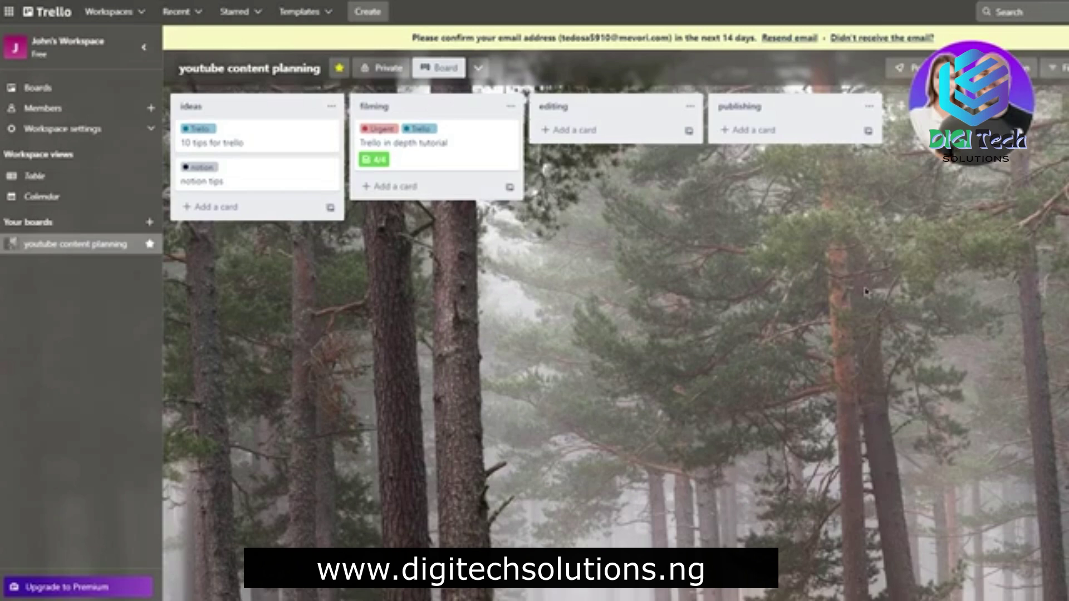
pyautogui.moveTo(425, 152); pyautogui.dragTo(638, 149)
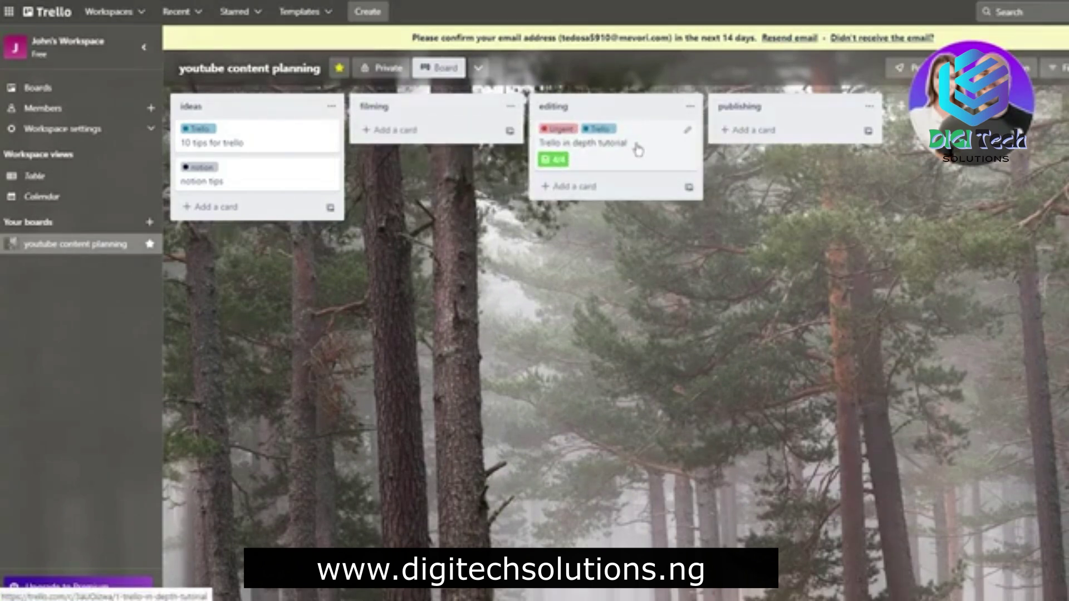
# - Set the due date of the "Trello in depth tutorial" card to June 10, 2023, save it and return to the board
pyautogui.click(637, 150)
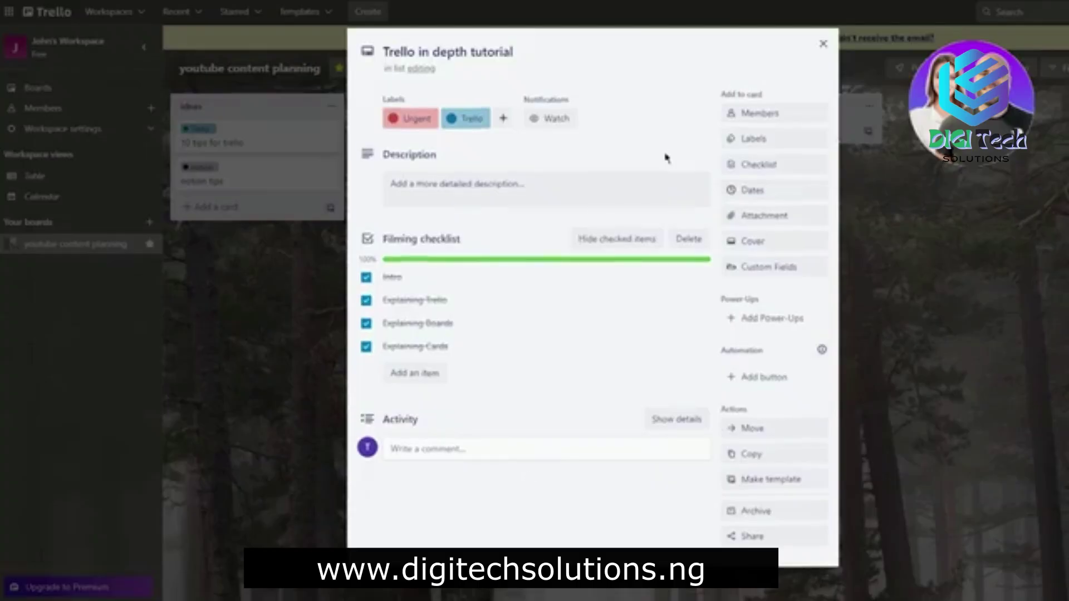
pyautogui.click(809, 195)
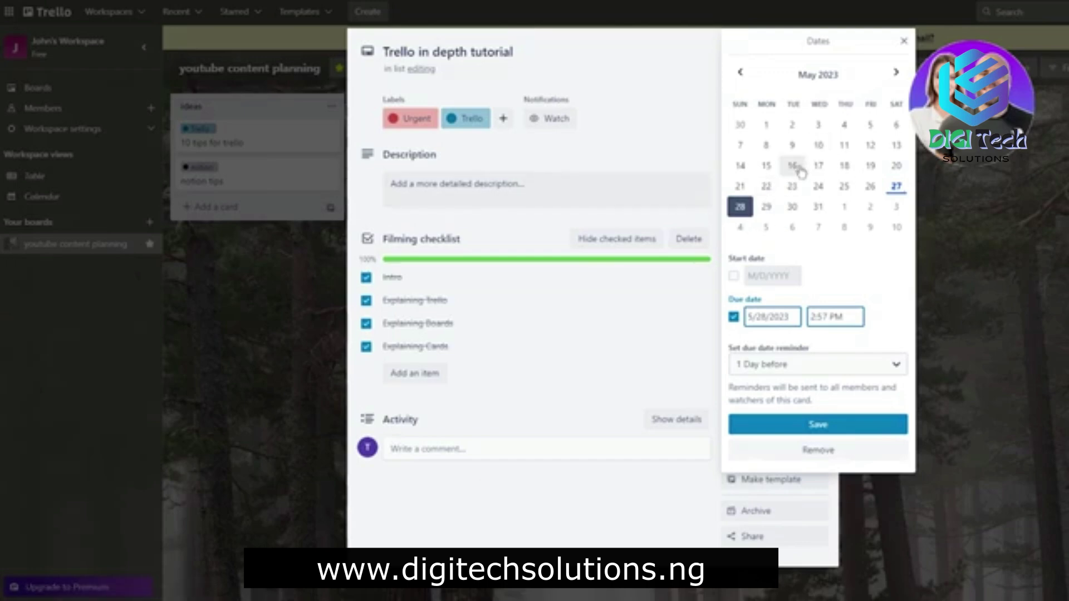
pyautogui.click(870, 166)
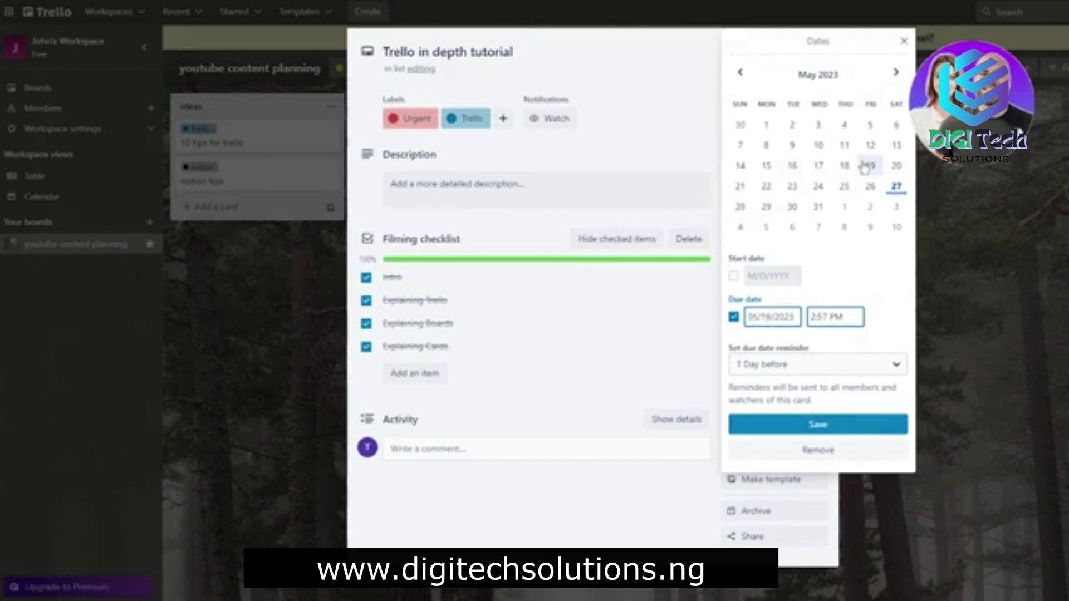
pyautogui.click(870, 207)
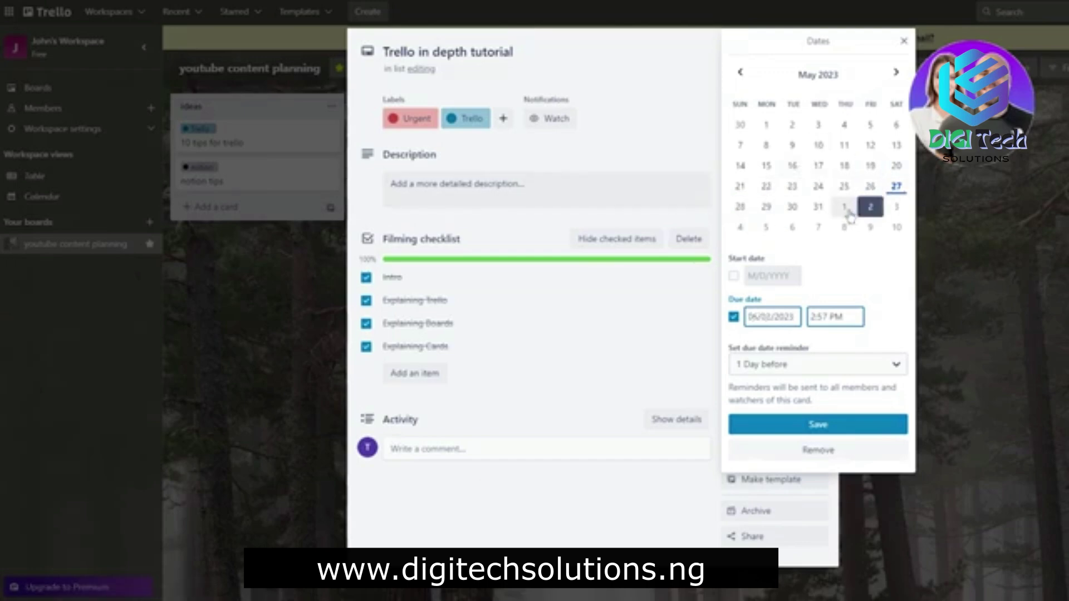
pyautogui.click(895, 226)
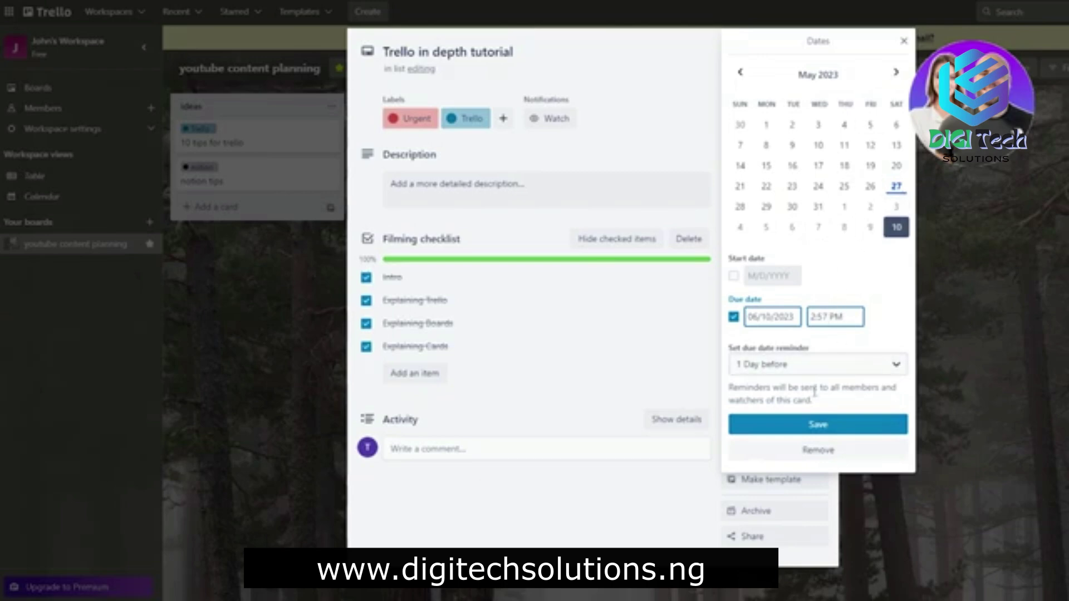
pyautogui.click(816, 424)
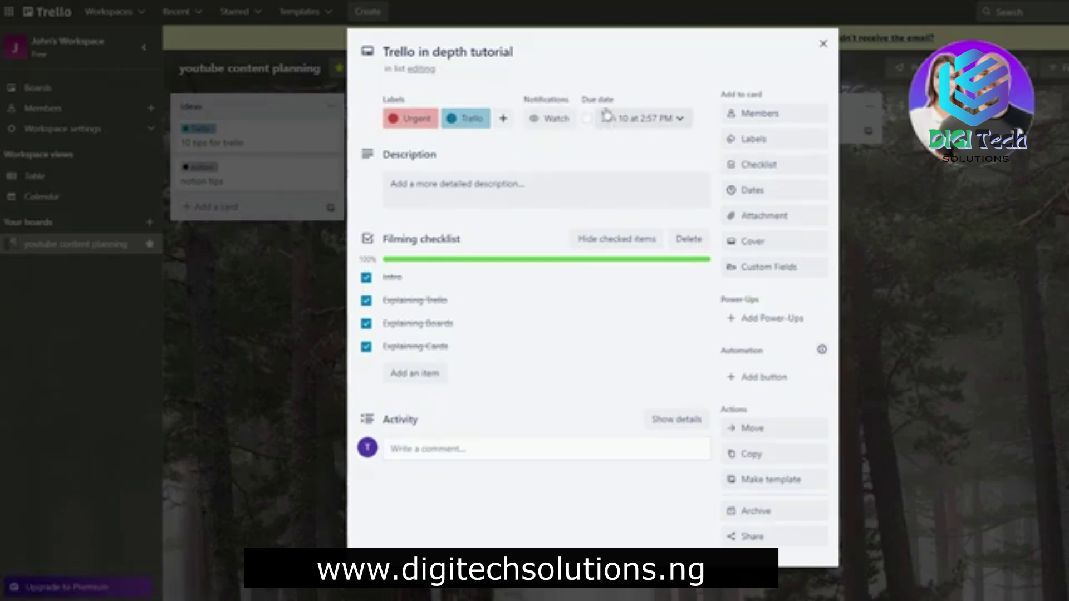
pyautogui.click(218, 181)
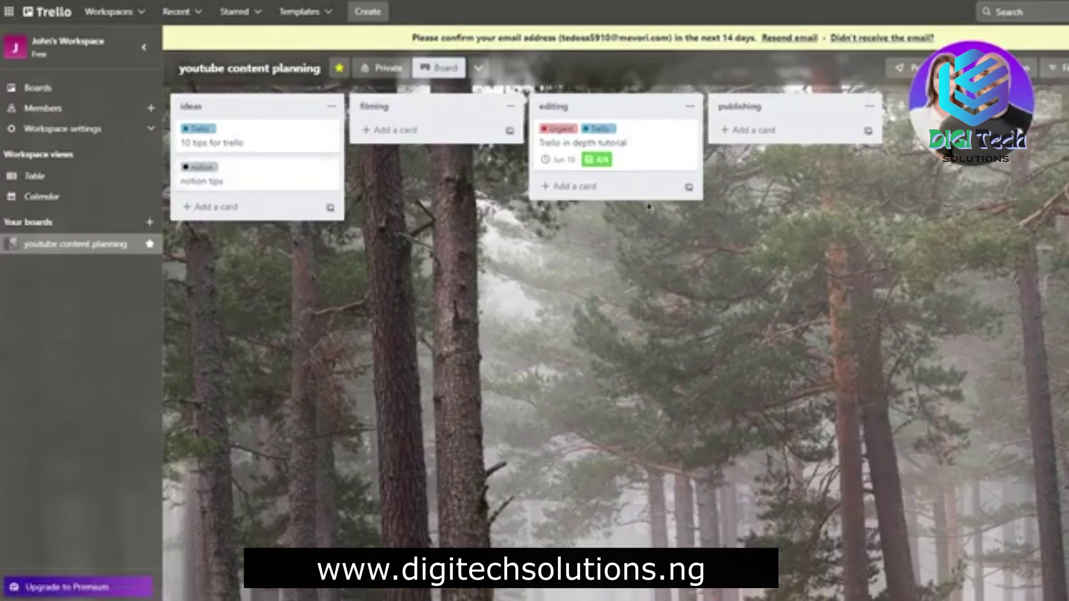
pyautogui.moveTo(556, 167)
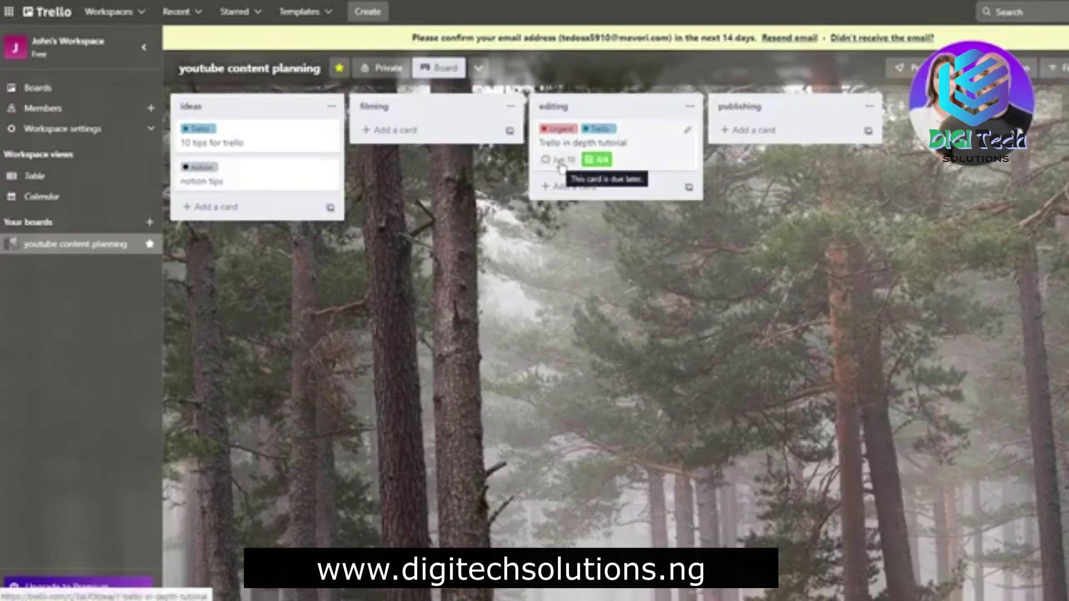
pyautogui.click(546, 161)
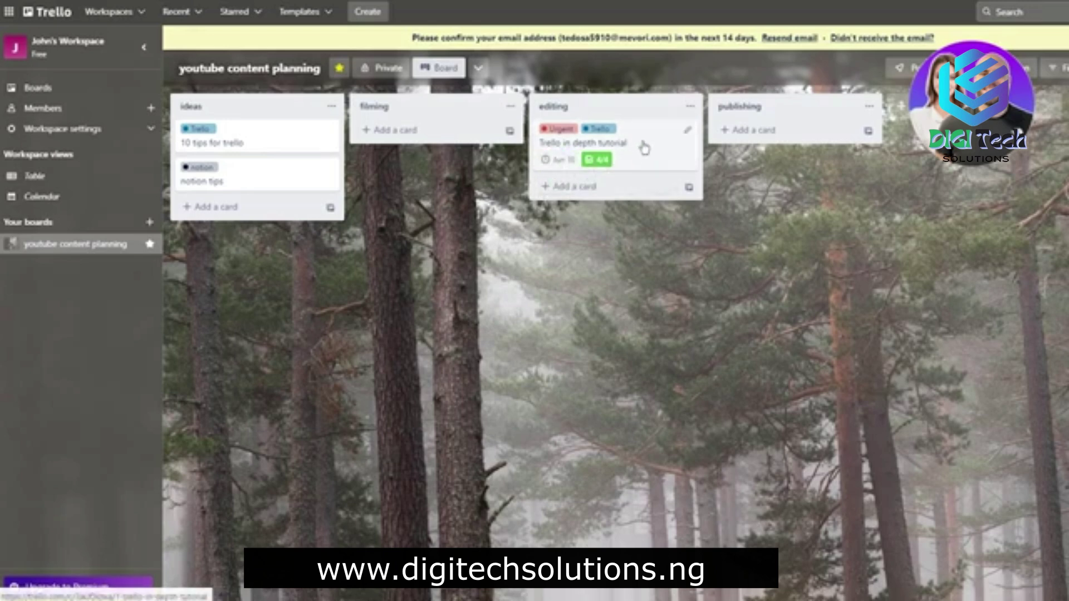
# - Open the "Trello in depth tutorial" card and look over the sources available for adding an attachment
pyautogui.click(623, 146)
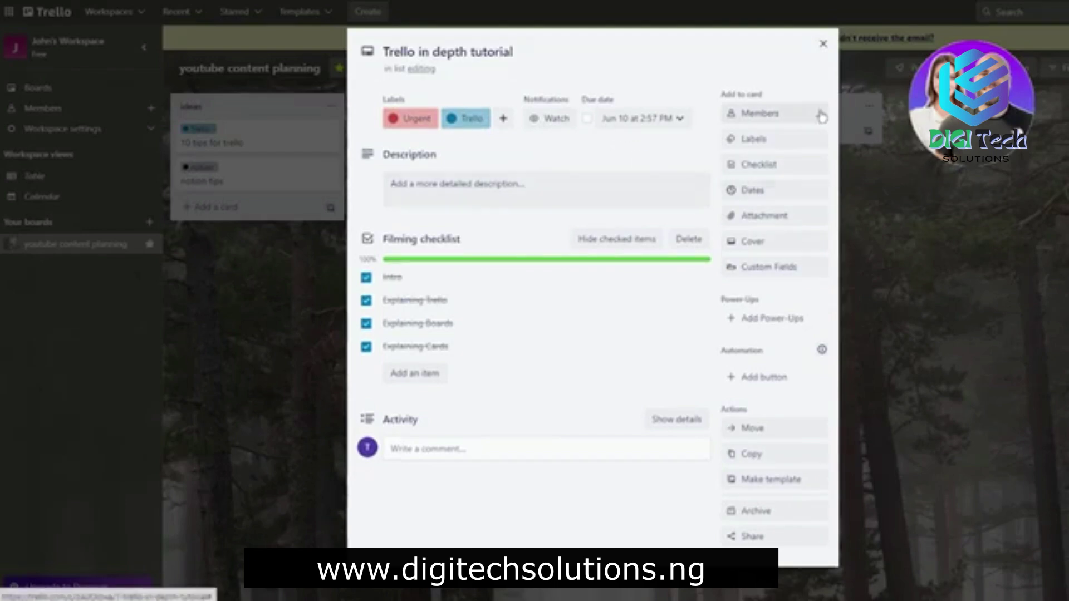
pyautogui.click(785, 216)
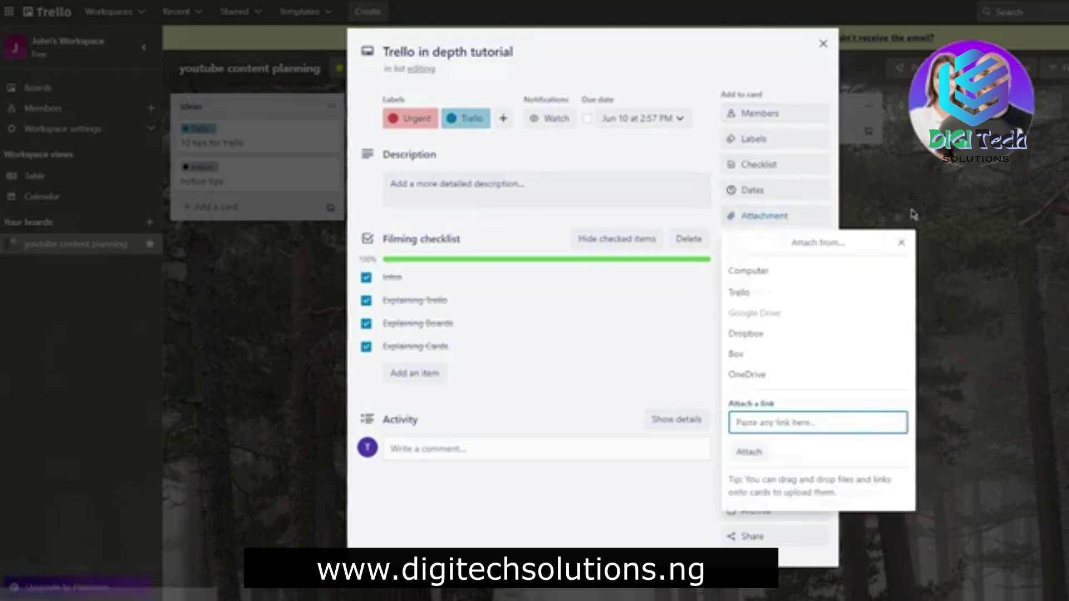
pyautogui.click(1068, 212)
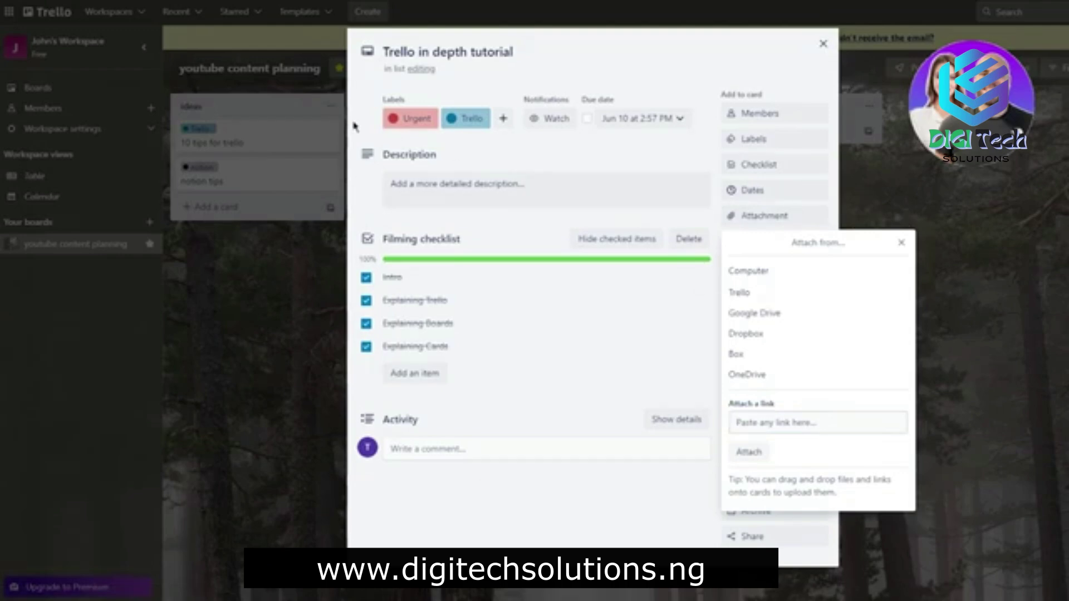
pyautogui.click(338, 229)
pyautogui.click(304, 216)
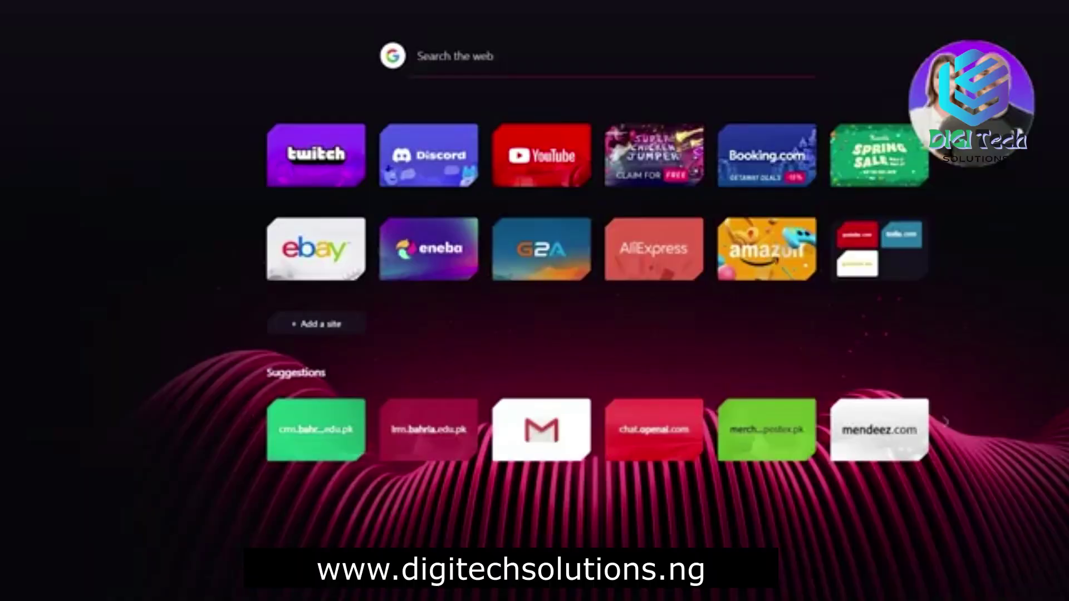
# - Open the Pexels stock photo website in a new browser tab
pyautogui.write('pexe')
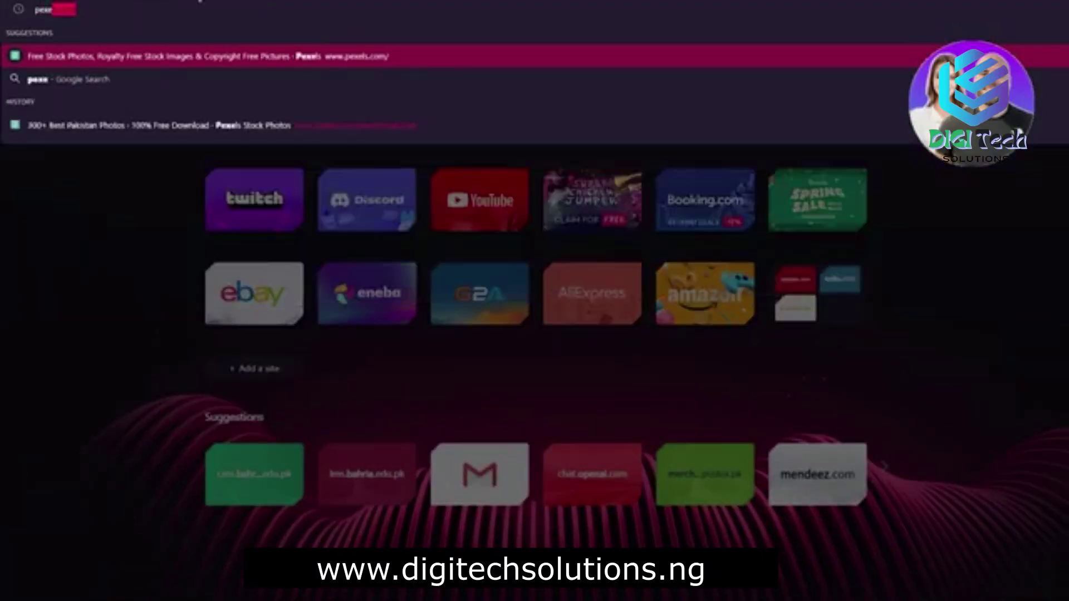
pyautogui.write('l')
pyautogui.press('Return')
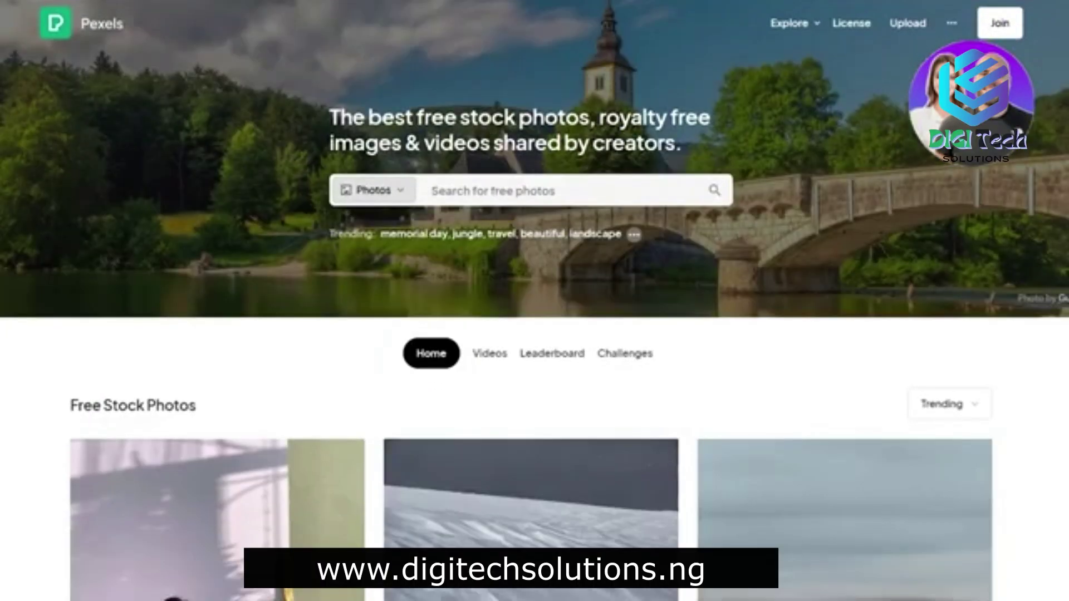
# - Search Pexels for "laptop" photos, download one of the laptop images, and go back to the Trello card
pyautogui.click(519, 187)
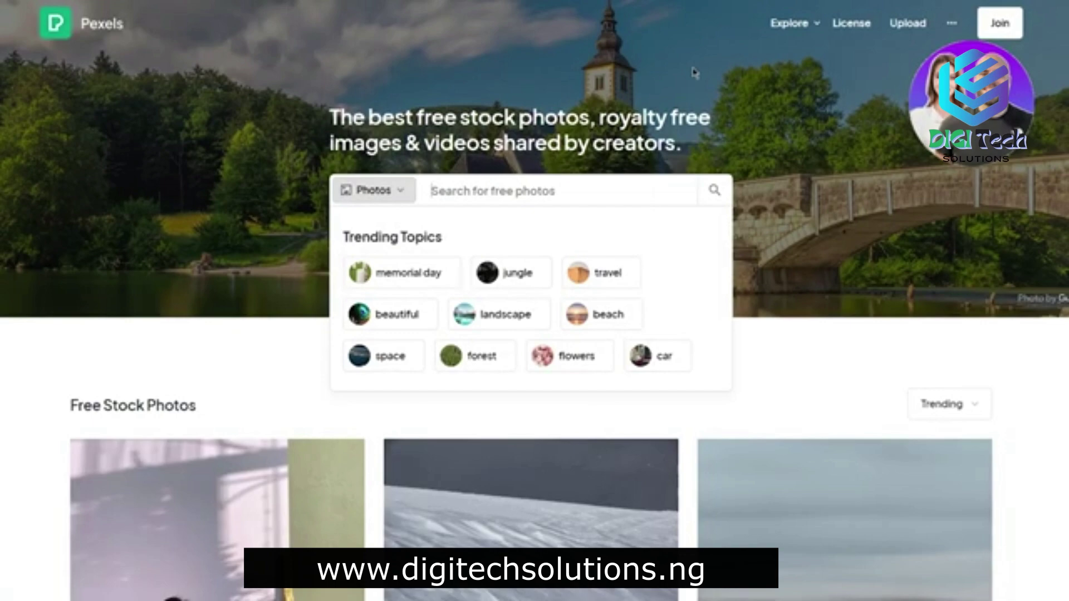
pyautogui.scroll(-5, 954, 265)
pyautogui.scroll(5, 954, 265)
pyautogui.write('lap')
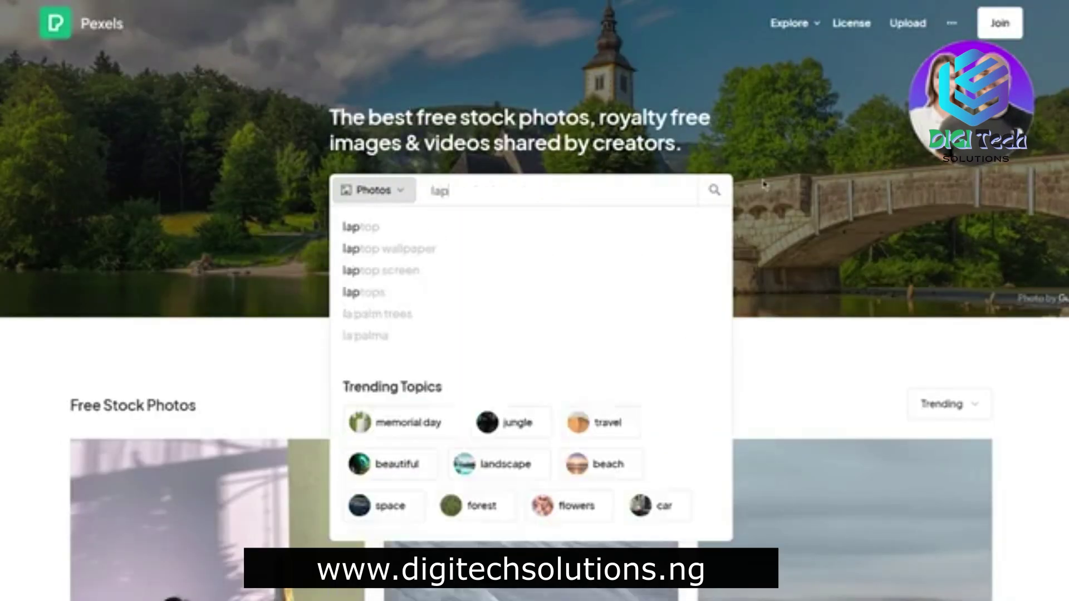
pyautogui.write('top')
pyautogui.press('Return')
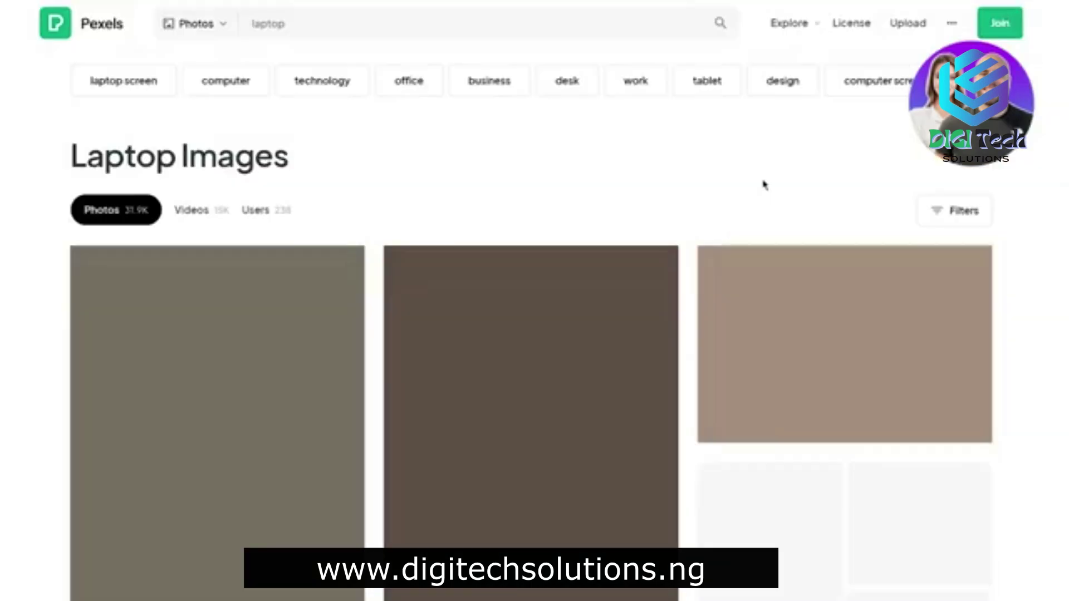
pyautogui.scroll(-10, 497, 127)
pyautogui.click(656, 544)
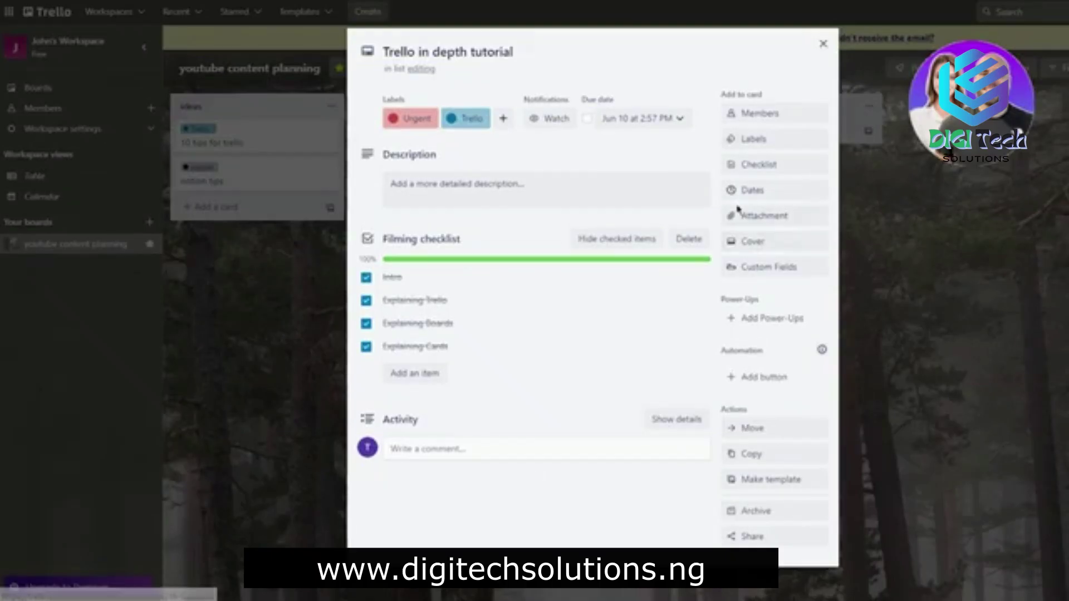
# - Attach the downloaded Pexels laptop photo from the computer to the "Trello in depth tutorial" card and close the card
pyautogui.click(741, 216)
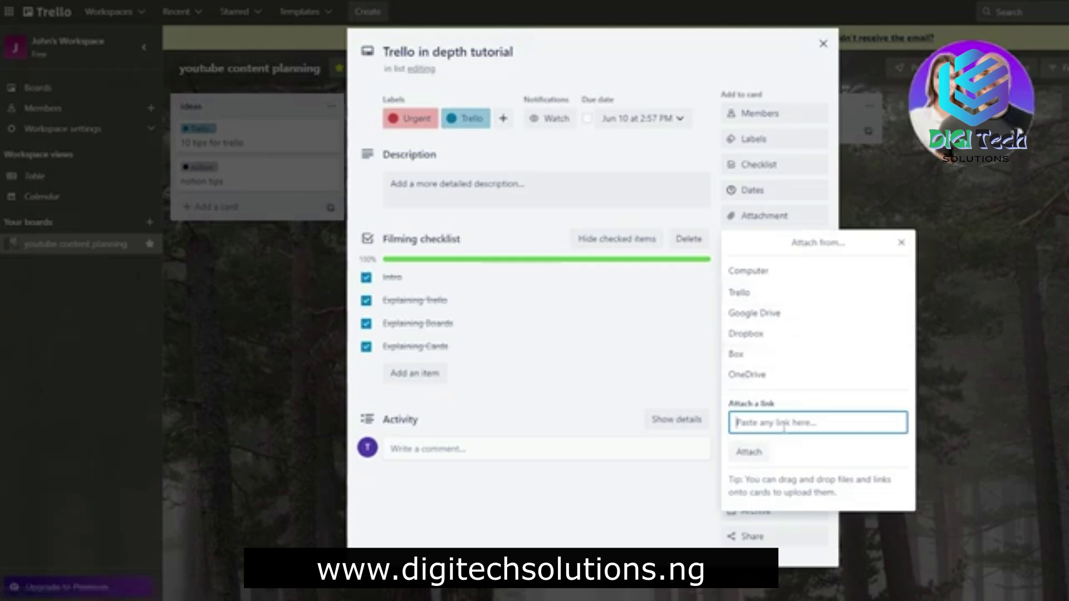
pyautogui.click(770, 273)
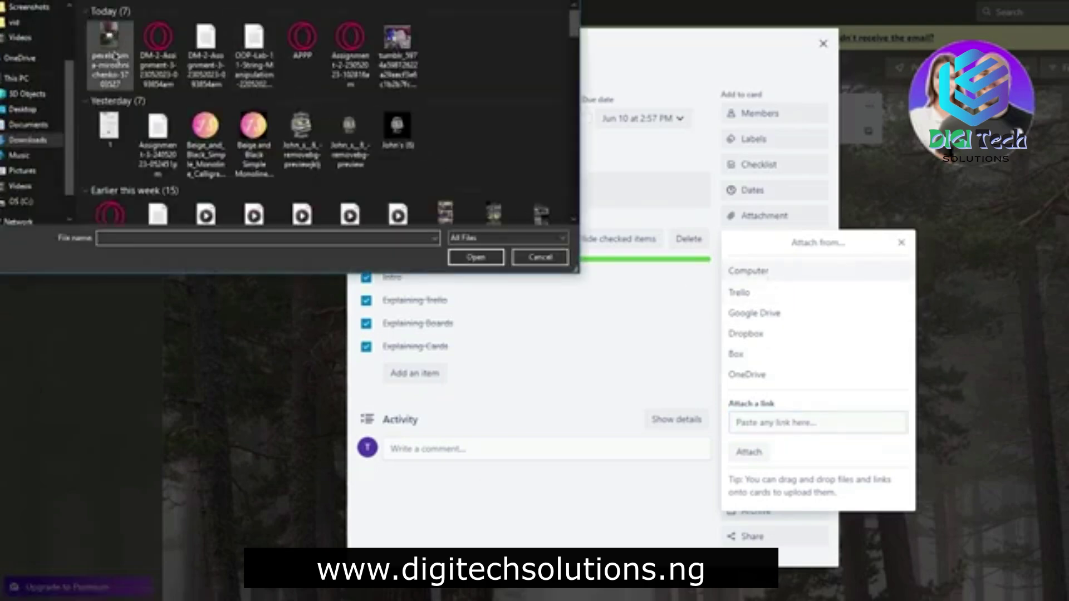
pyautogui.doubleClick(114, 56)
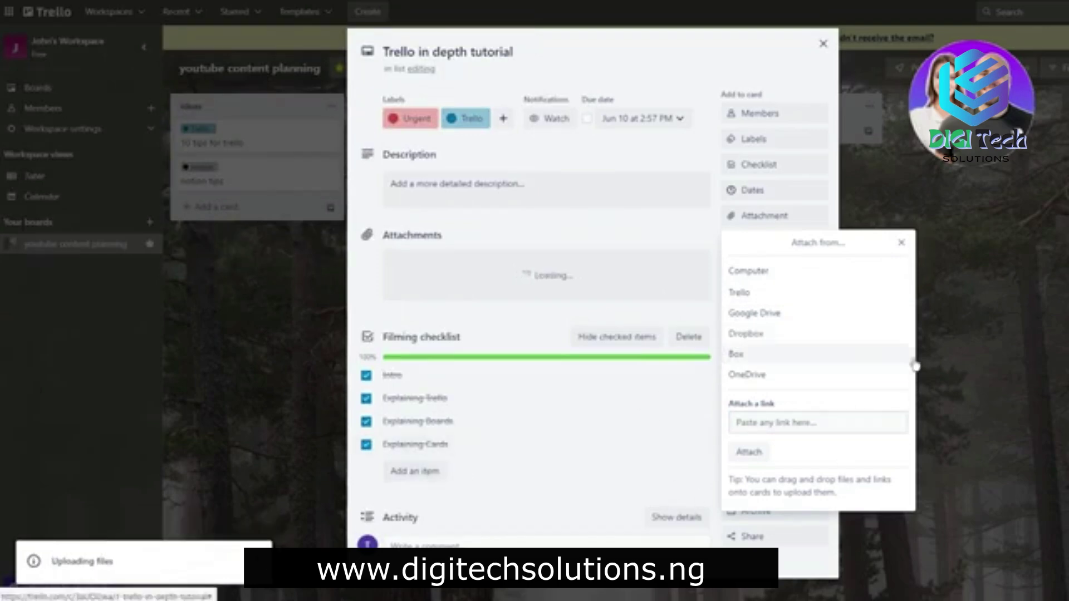
pyautogui.click(921, 225)
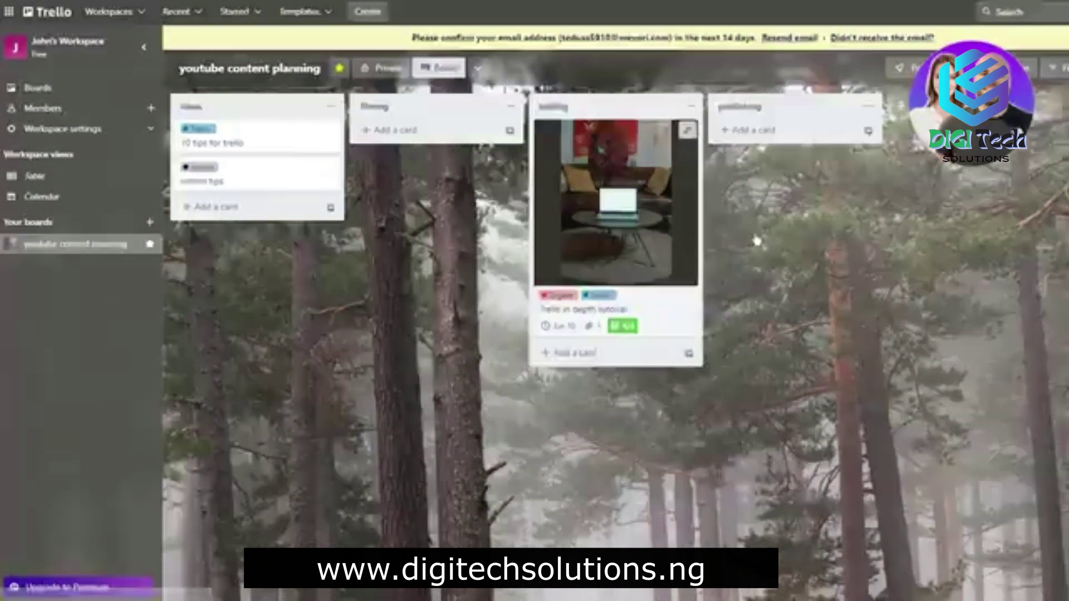
# - Try several colours and Unsplash photos as the "Trello in depth tutorial" card's cover, settle on solid yellow, and close the card
pyautogui.click(595, 255)
pyautogui.click(809, 115)
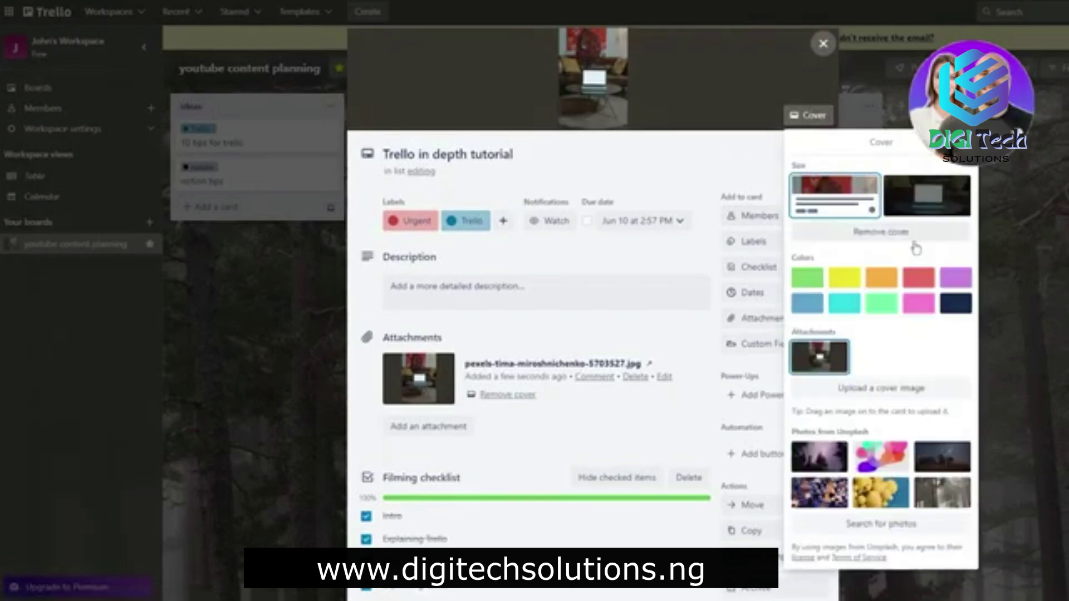
pyautogui.click(835, 304)
pyautogui.click(881, 304)
pyautogui.click(956, 304)
pyautogui.click(955, 277)
pyautogui.click(886, 457)
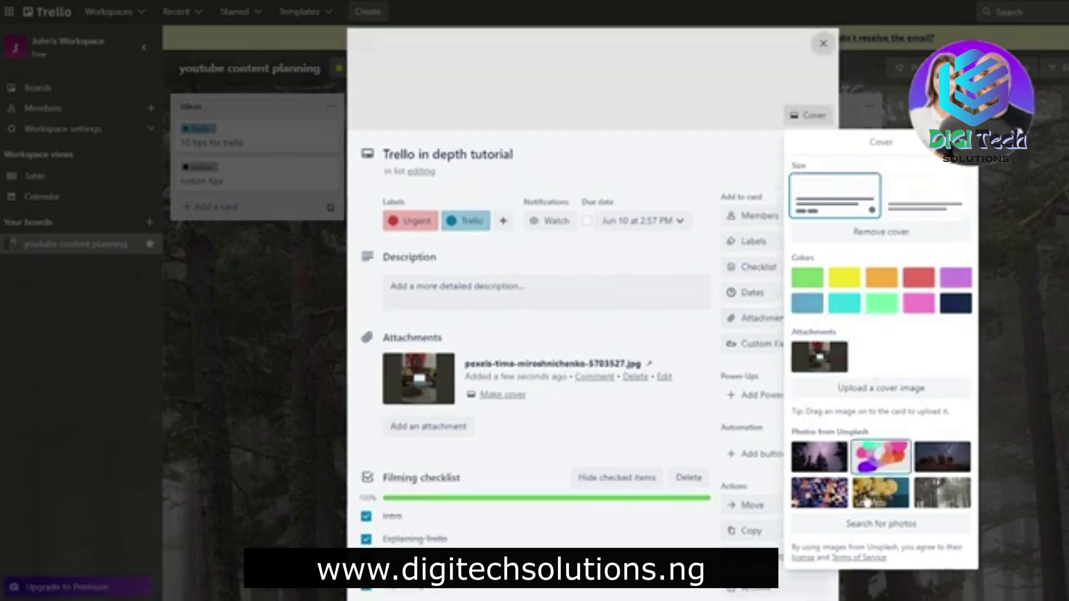
pyautogui.click(869, 501)
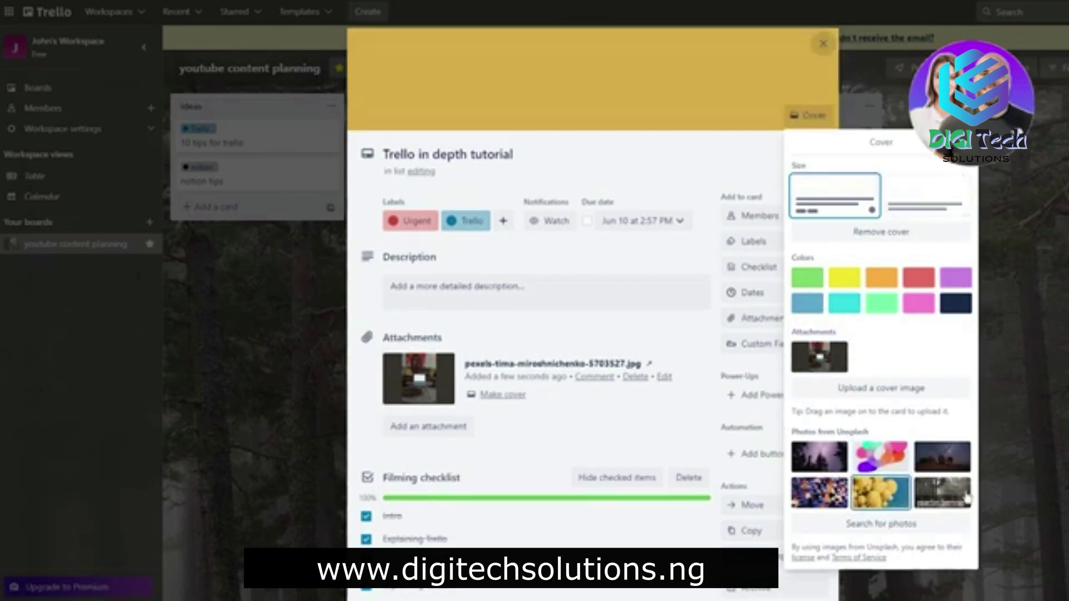
pyautogui.click(957, 461)
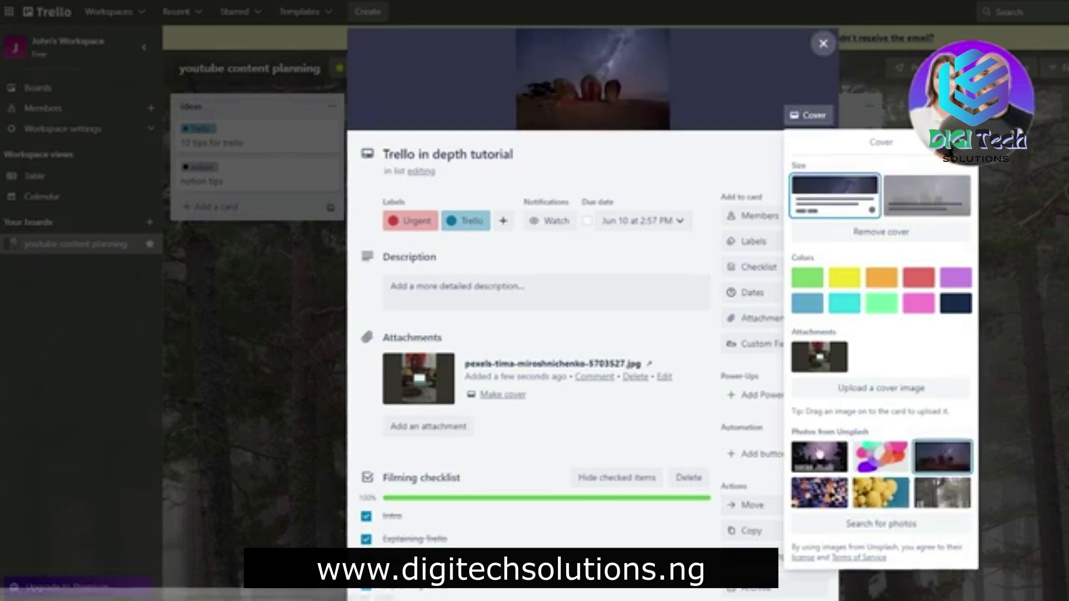
pyautogui.click(809, 301)
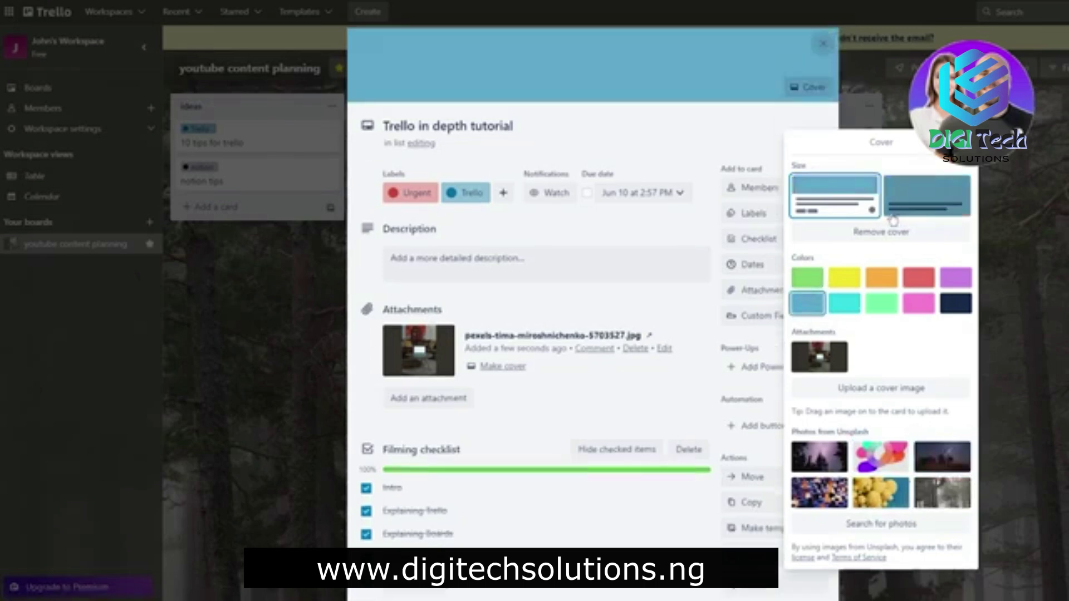
pyautogui.click(855, 281)
pyautogui.click(993, 282)
pyautogui.click(992, 283)
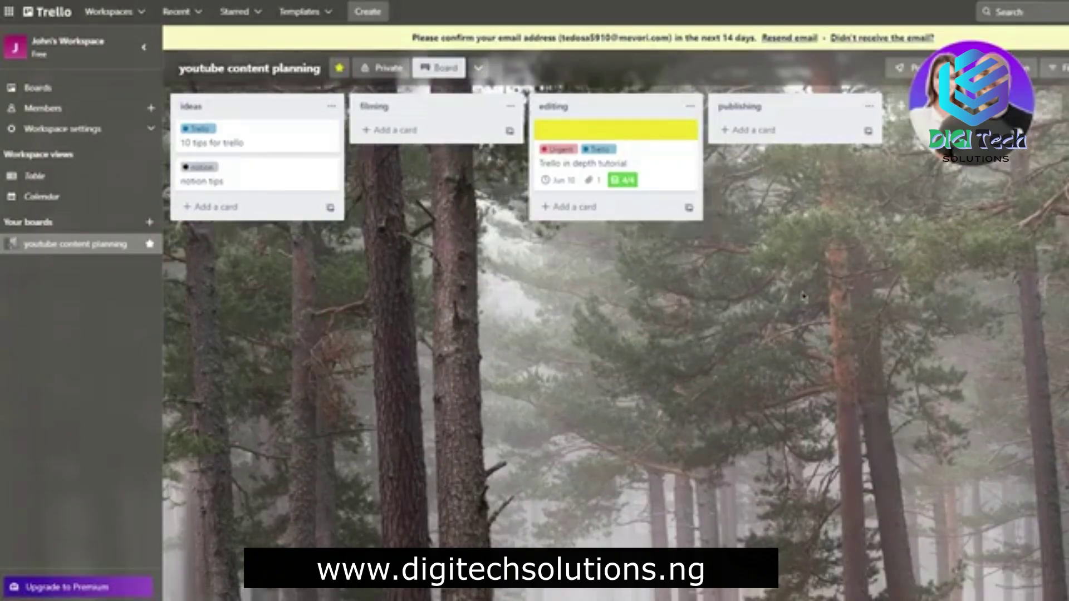
# - Post the comment "hey, please download the photo i pasted in the attachment as this photo woild be the perfect thumbnail" on the Trello tutorial card
pyautogui.click(640, 159)
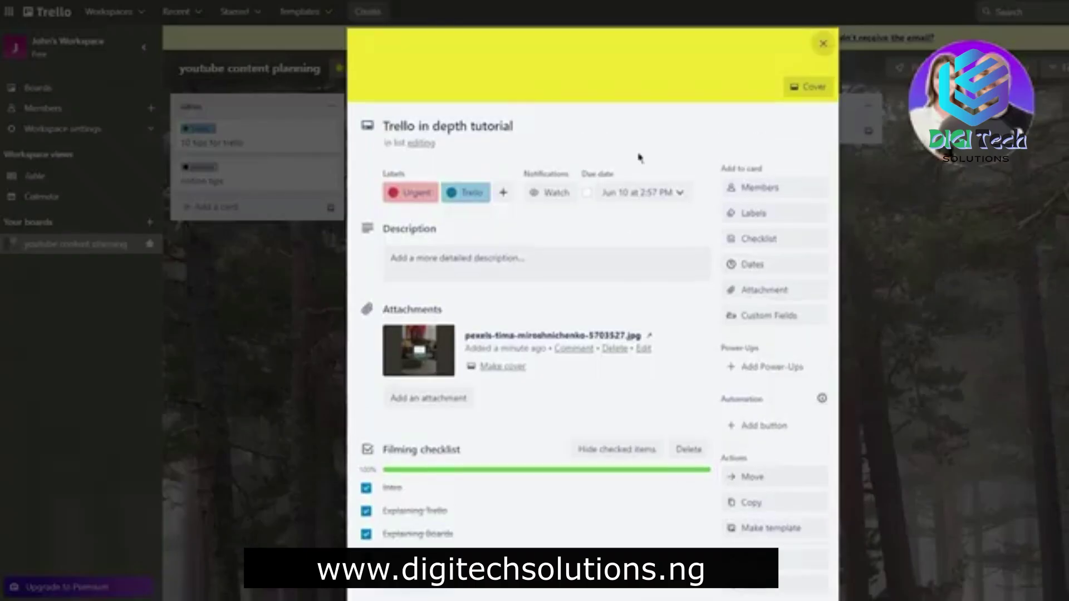
pyautogui.scroll(-3, 637, 248)
pyautogui.click(443, 527)
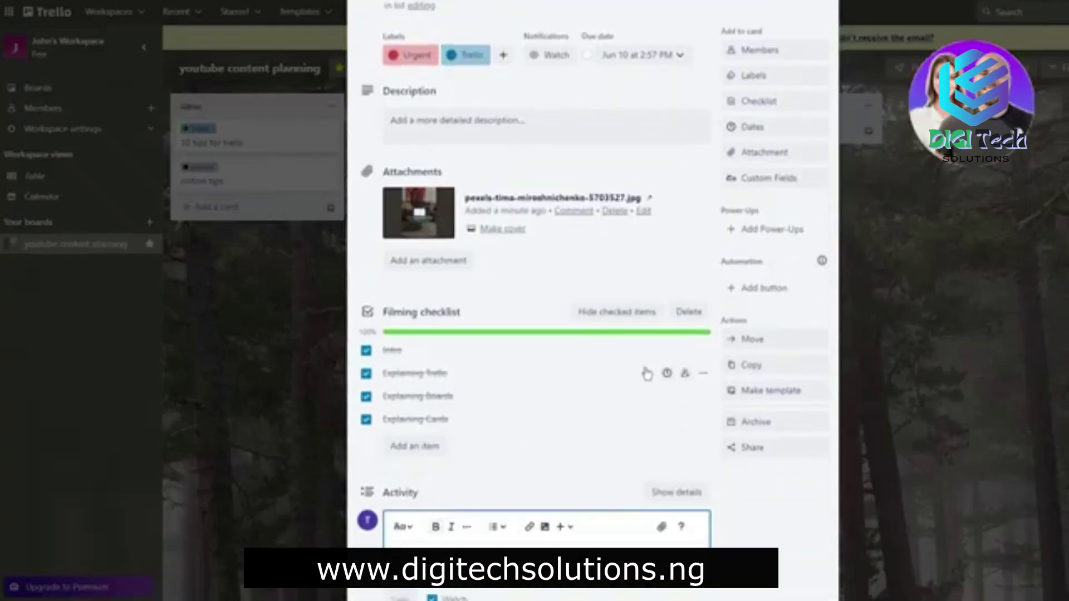
pyautogui.scroll(-2, 634, 368)
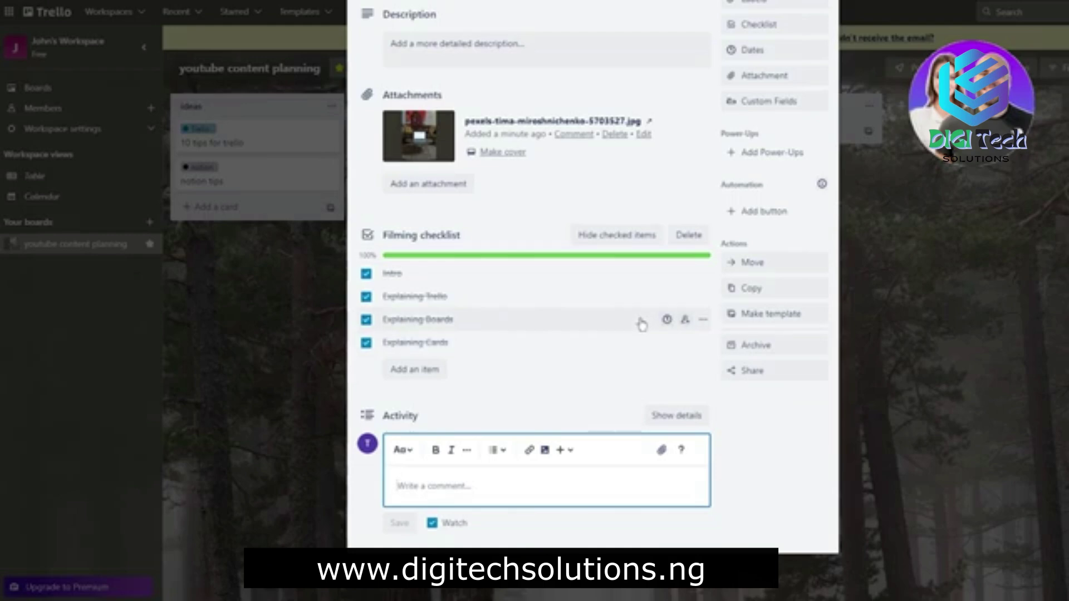
pyautogui.click(467, 481)
pyautogui.click(467, 482)
pyautogui.write('hey, ple')
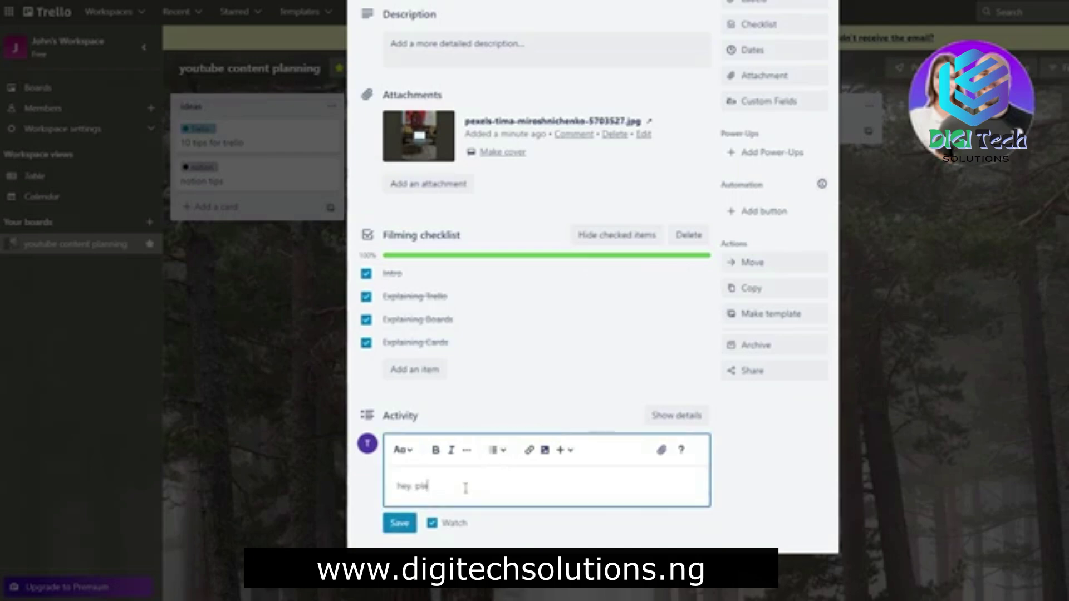
pyautogui.write('ase download the photo i')
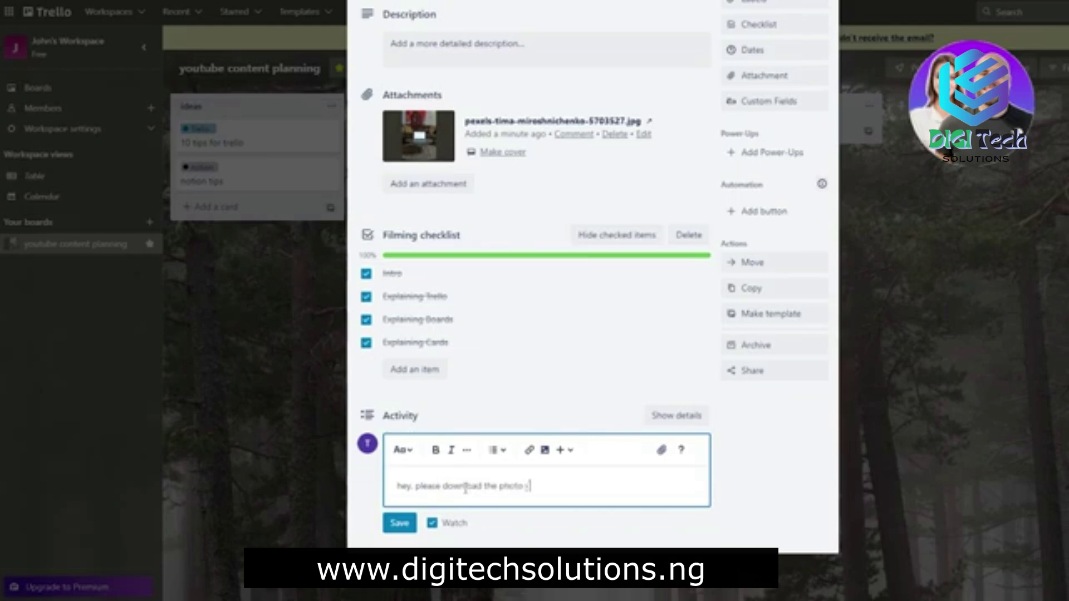
pyautogui.write(' planed in the attachment as')
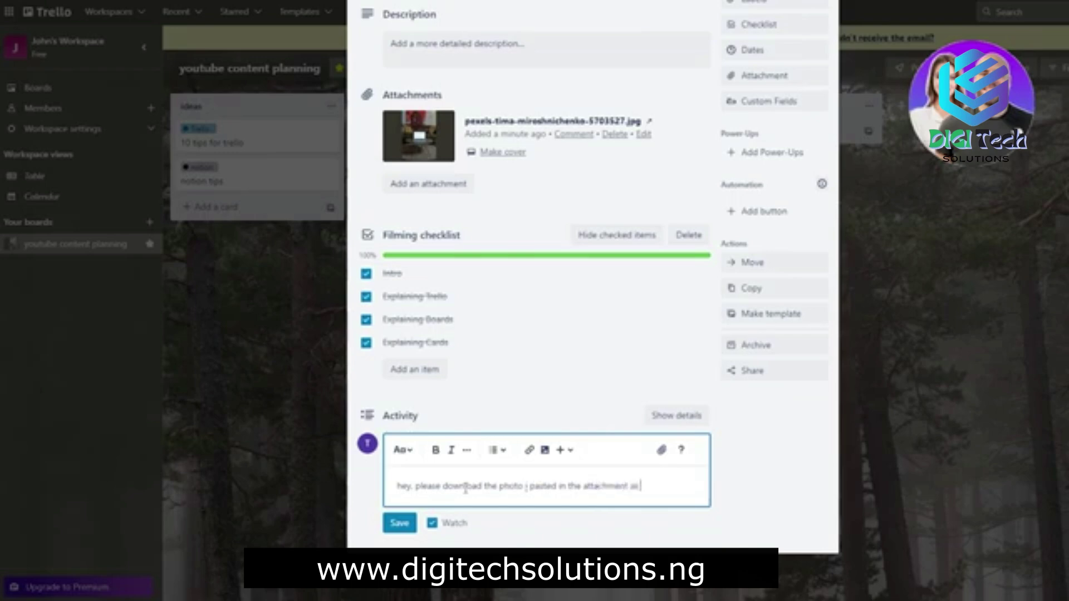
pyautogui.write(' this photo wold be t')
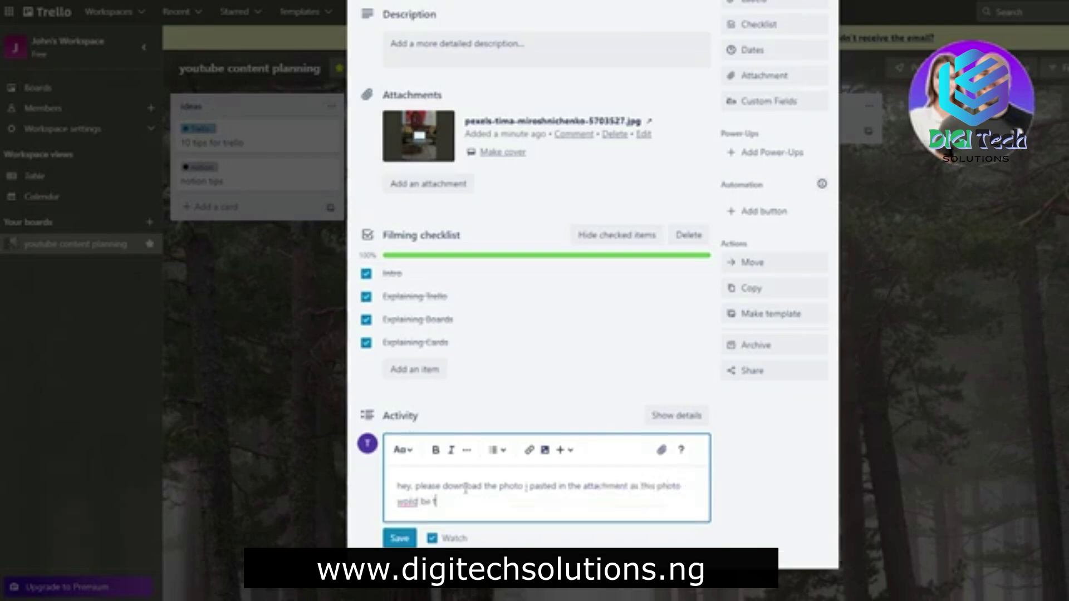
pyautogui.write('he perfect thu')
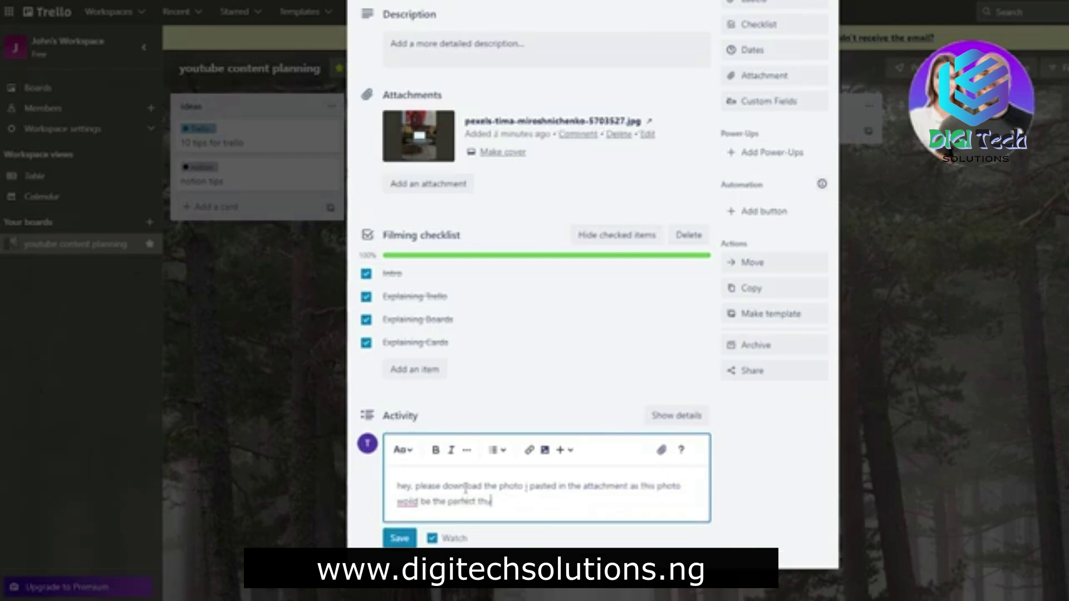
pyautogui.write('mbnail')
pyautogui.click(400, 539)
# - Preview the attached laptop photo, open it full size in a new browser tab, and return to the card
pyautogui.scroll(1, 563, 400)
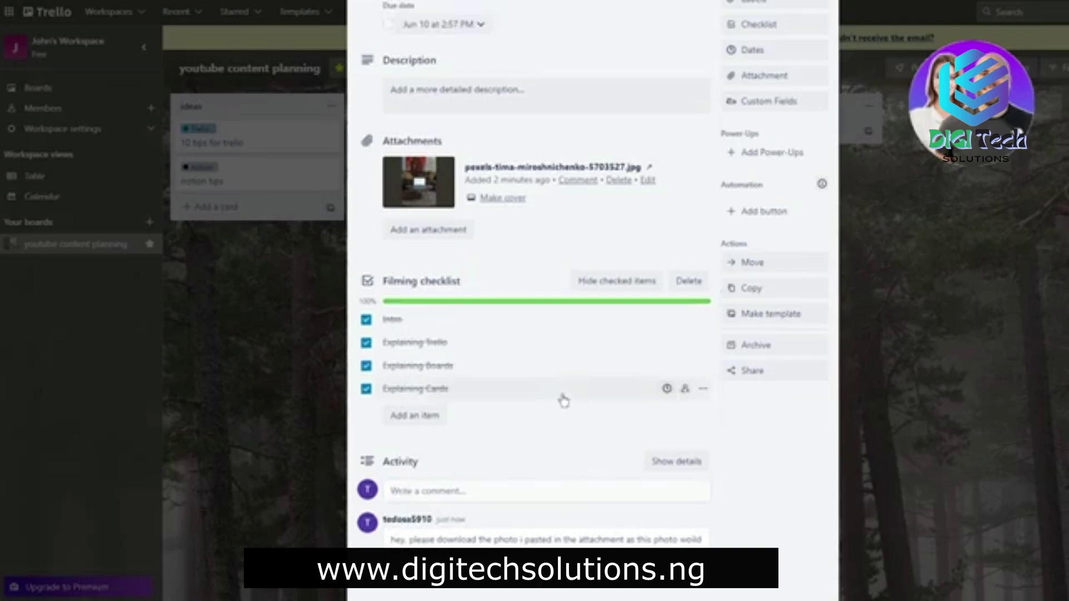
pyautogui.click(389, 206)
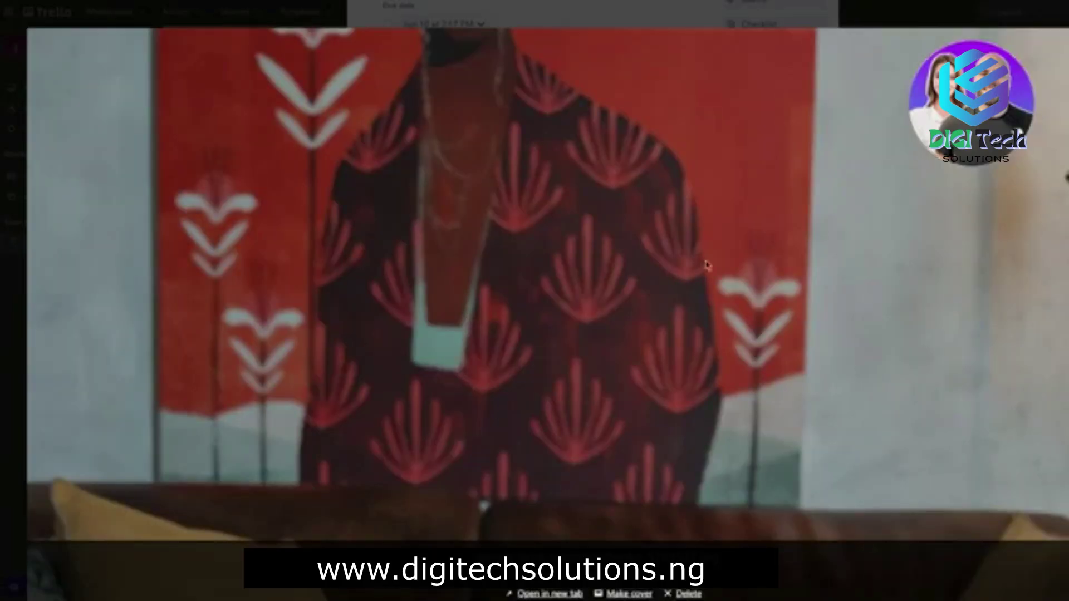
pyautogui.scroll(-20, 723, 382)
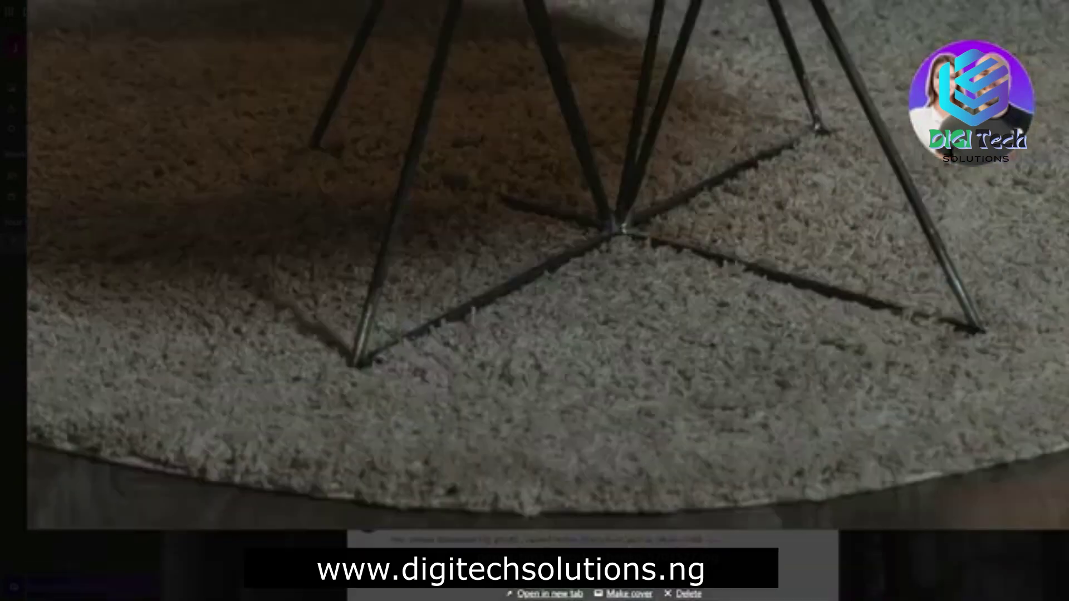
pyautogui.scroll(10, 653, 488)
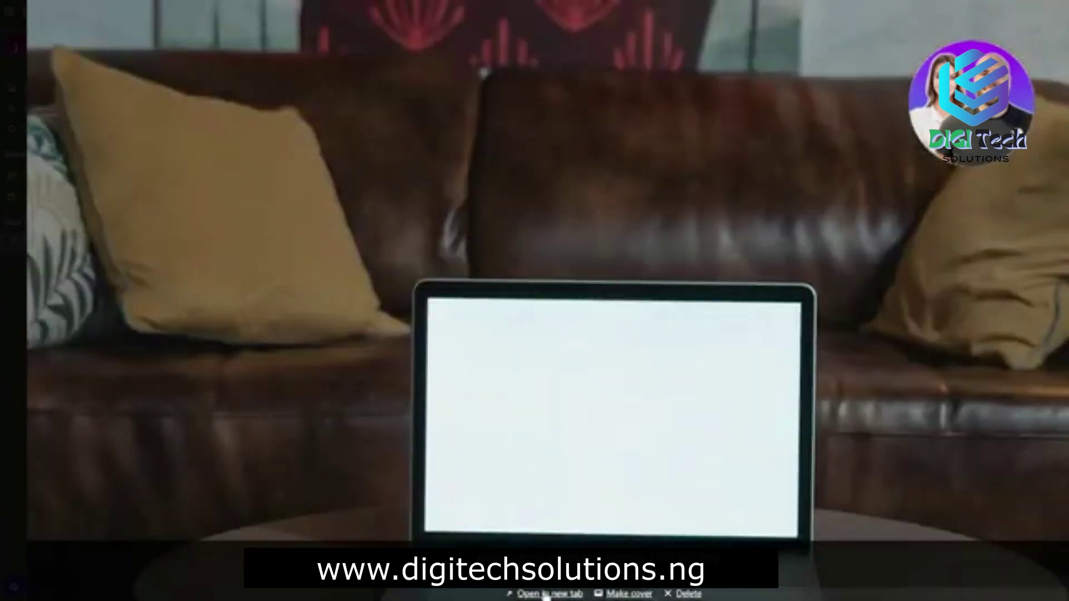
pyautogui.click(545, 595)
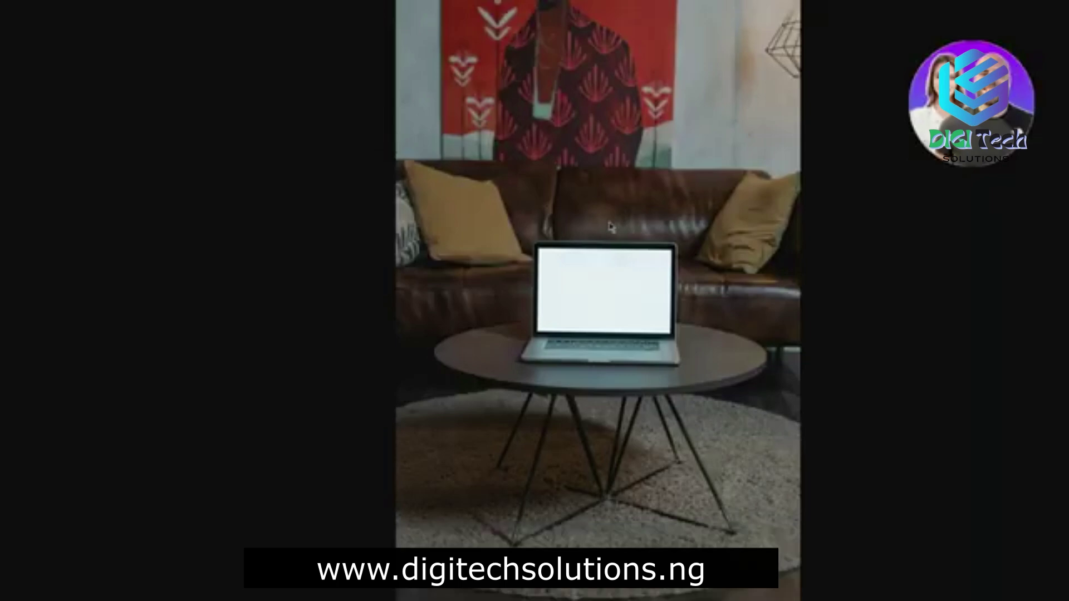
pyautogui.rightClick(619, 212)
pyautogui.click(534, 109)
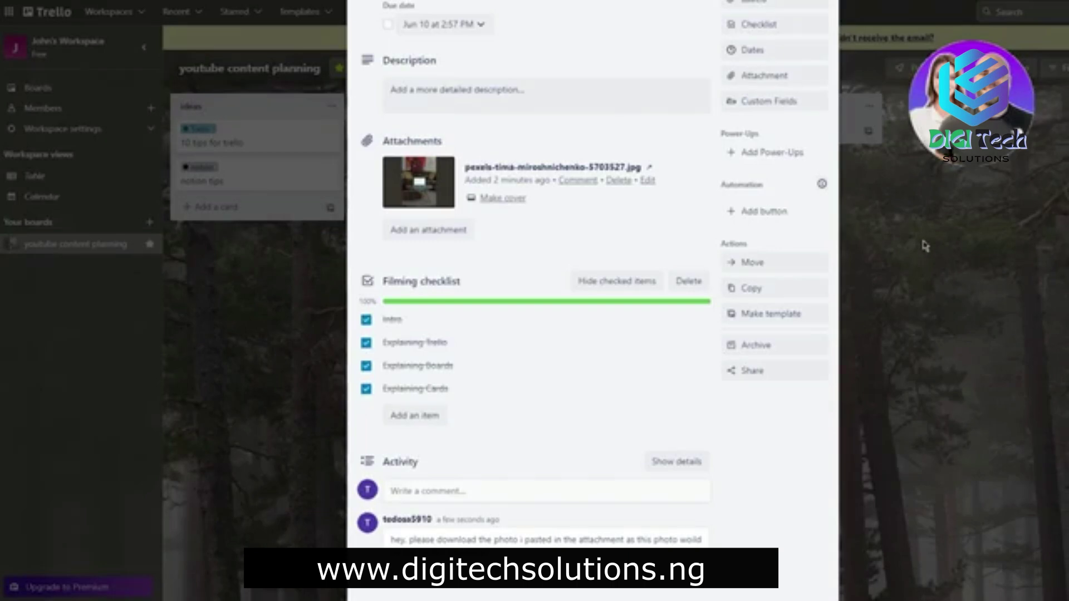
# - Look over the card's move options, close the card, and try shifting it out of the editing list and back
pyautogui.scroll(4, 791, 134)
pyautogui.scroll(-2, 795, 167)
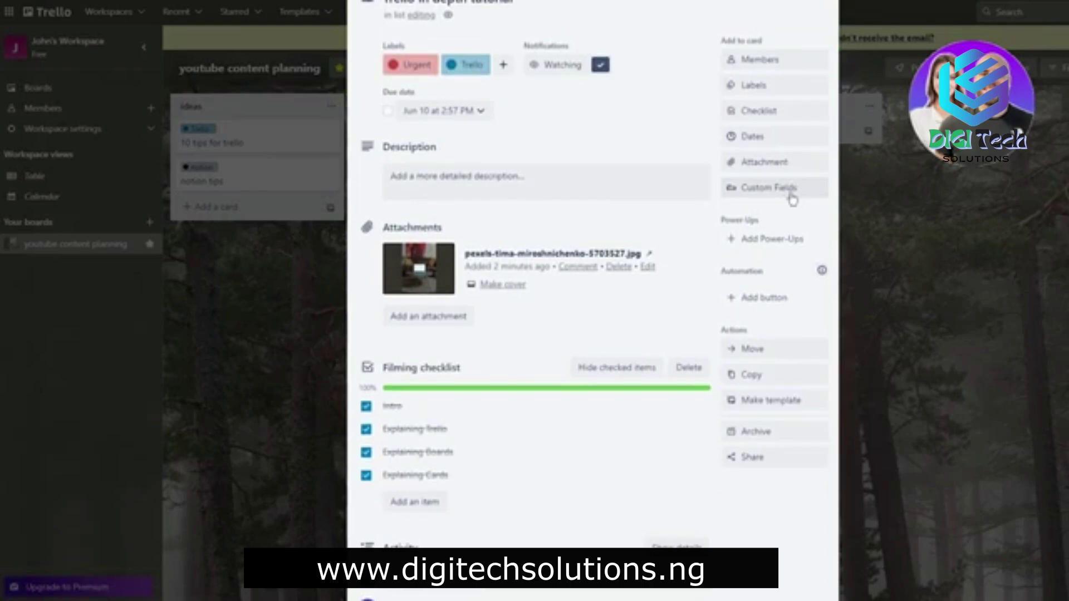
pyautogui.scroll(-3, 749, 340)
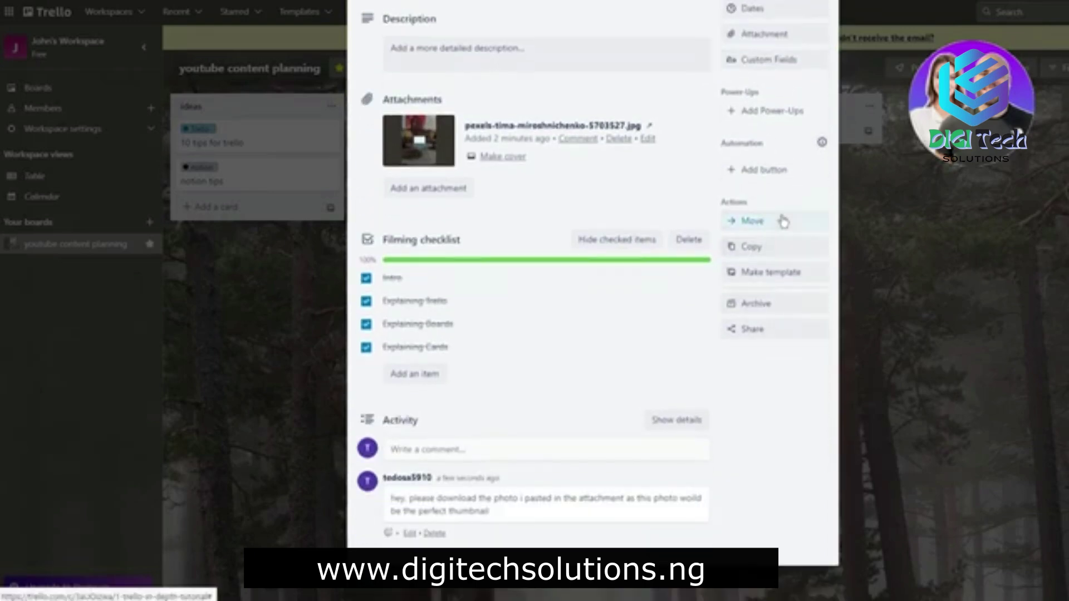
pyautogui.click(783, 221)
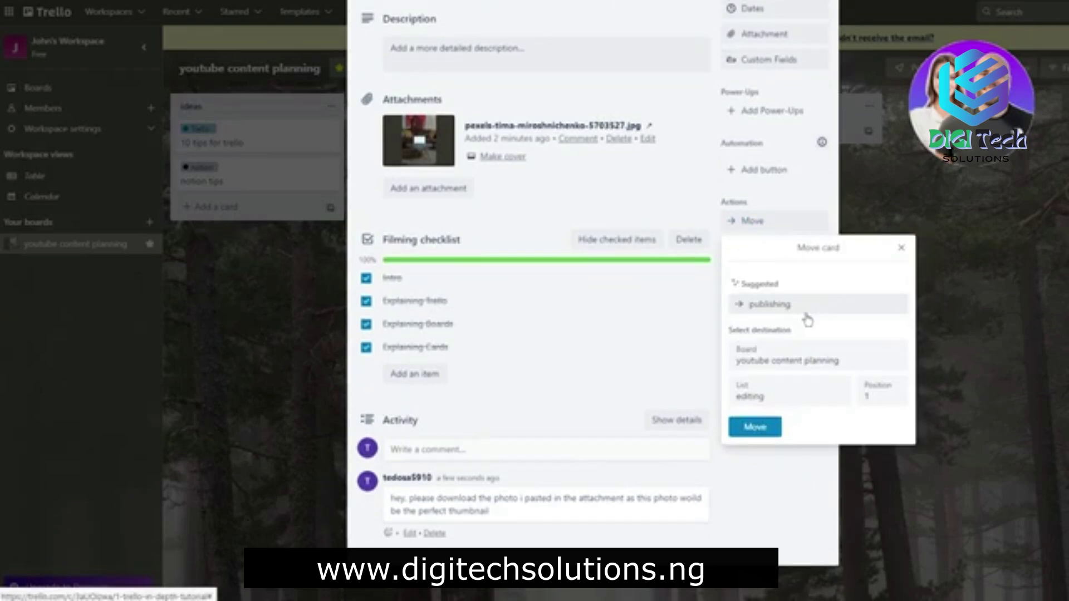
pyautogui.click(912, 234)
pyautogui.click(912, 233)
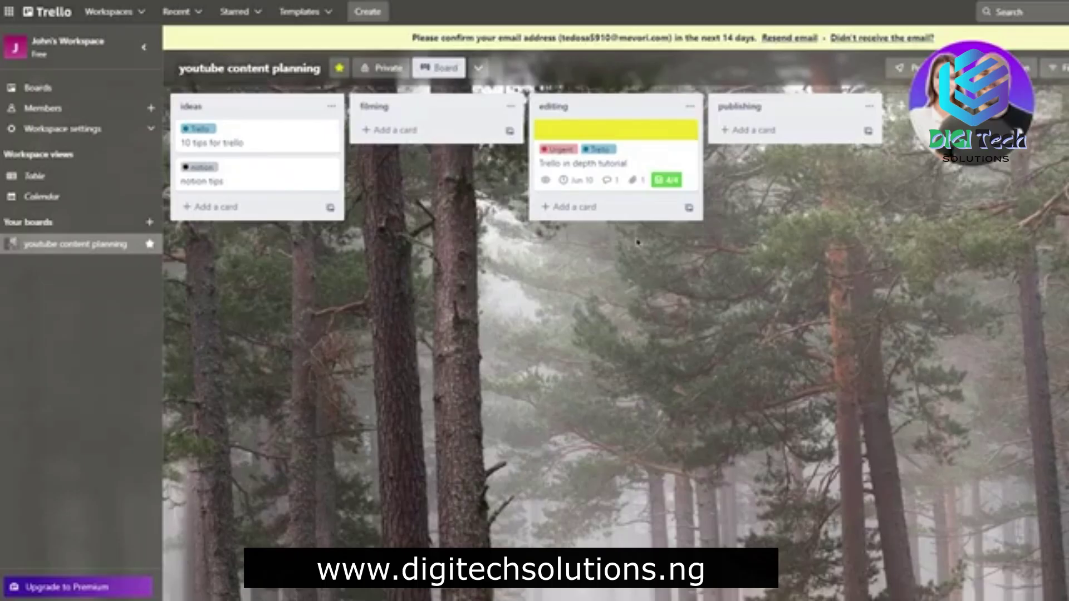
pyautogui.moveTo(589, 179); pyautogui.dragTo(435, 143)
pyautogui.moveTo(243, 129); pyautogui.dragTo(557, 122)
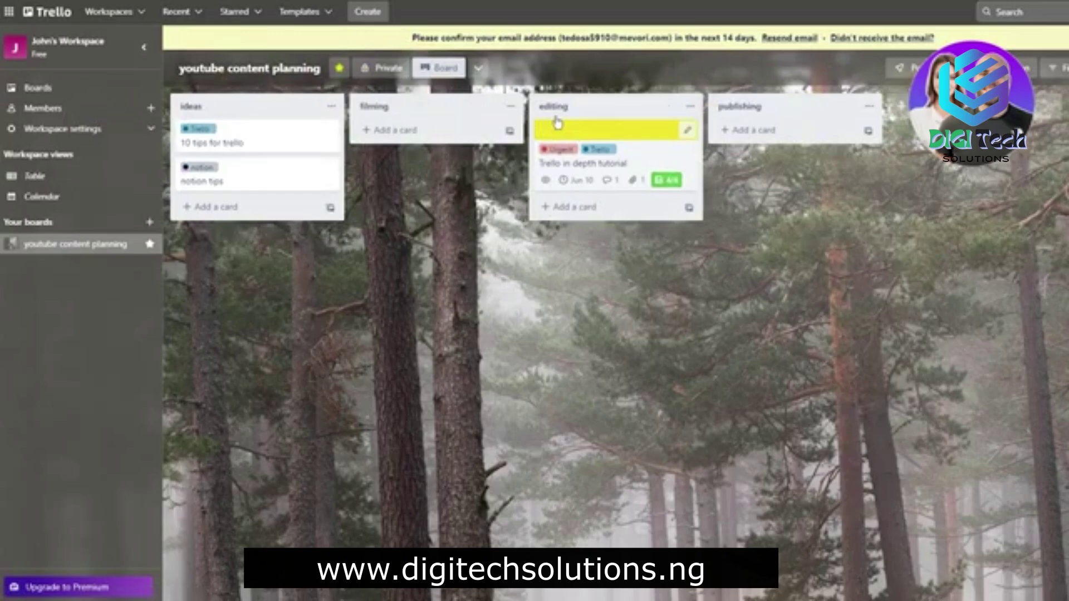
# - Copy the "Trello in depth tutorial" card to position 1 of the editing list, keeping its checklists, labels, attachments and comments
pyautogui.click(612, 181)
pyautogui.scroll(-4, 650, 267)
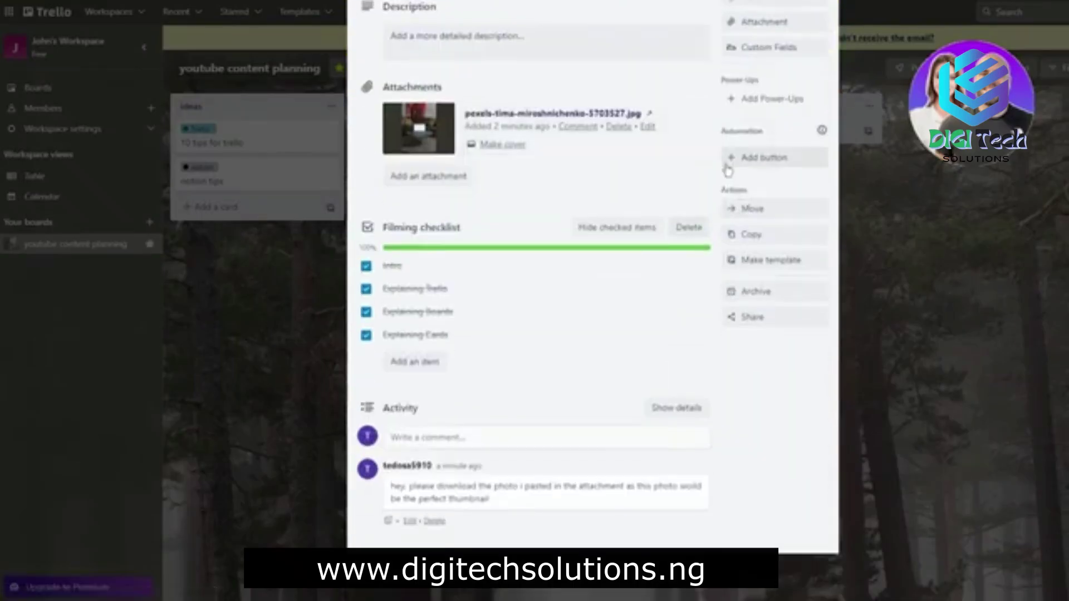
pyautogui.click(744, 232)
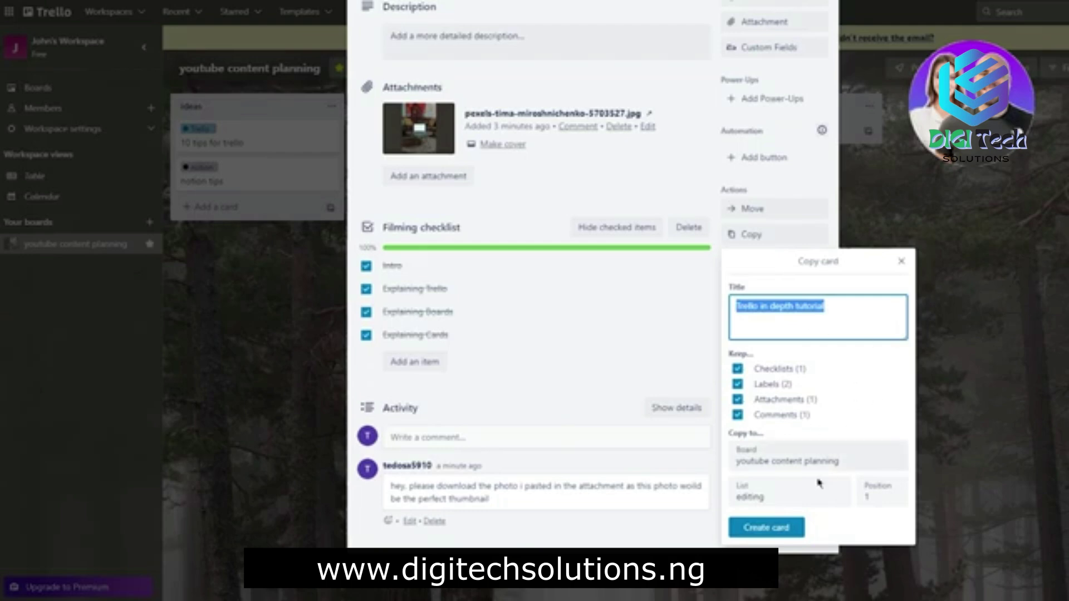
pyautogui.click(766, 529)
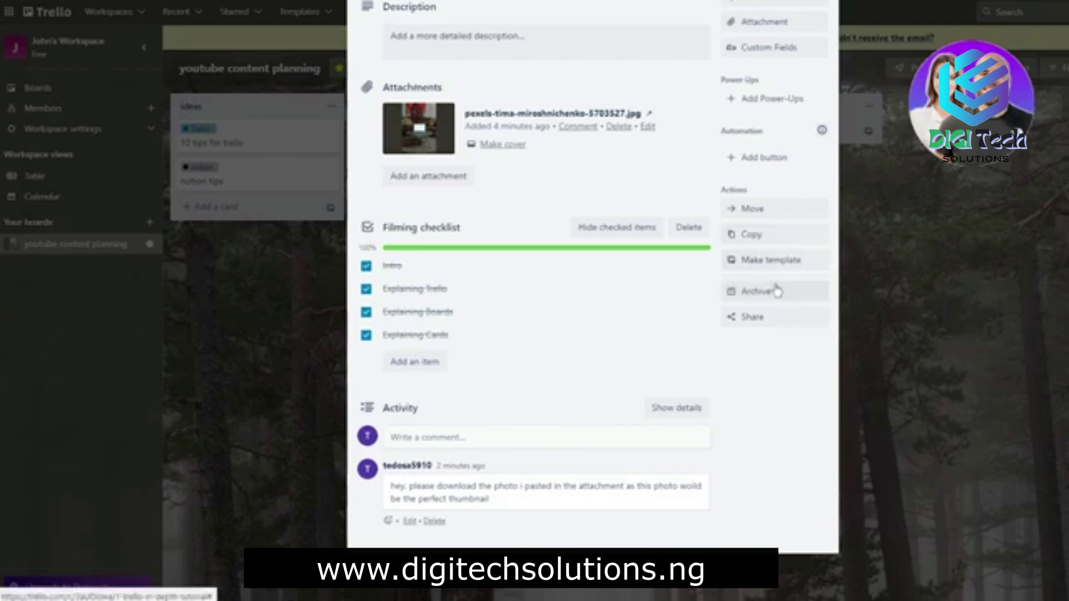
# - Try making the original card a template and archiving it, revert both changes, and close the card
pyautogui.click(778, 262)
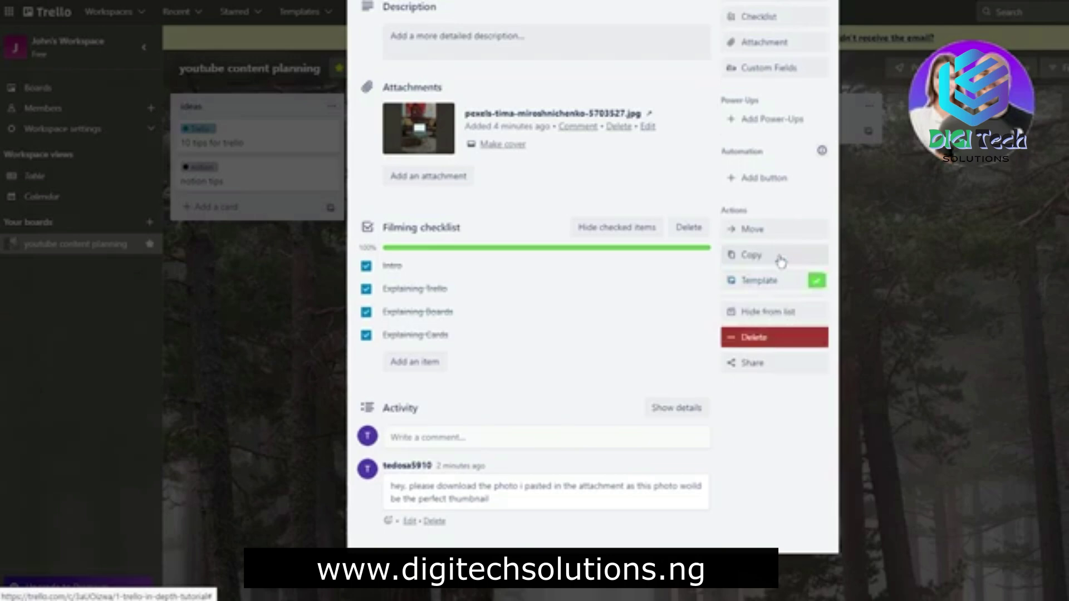
pyautogui.click(812, 280)
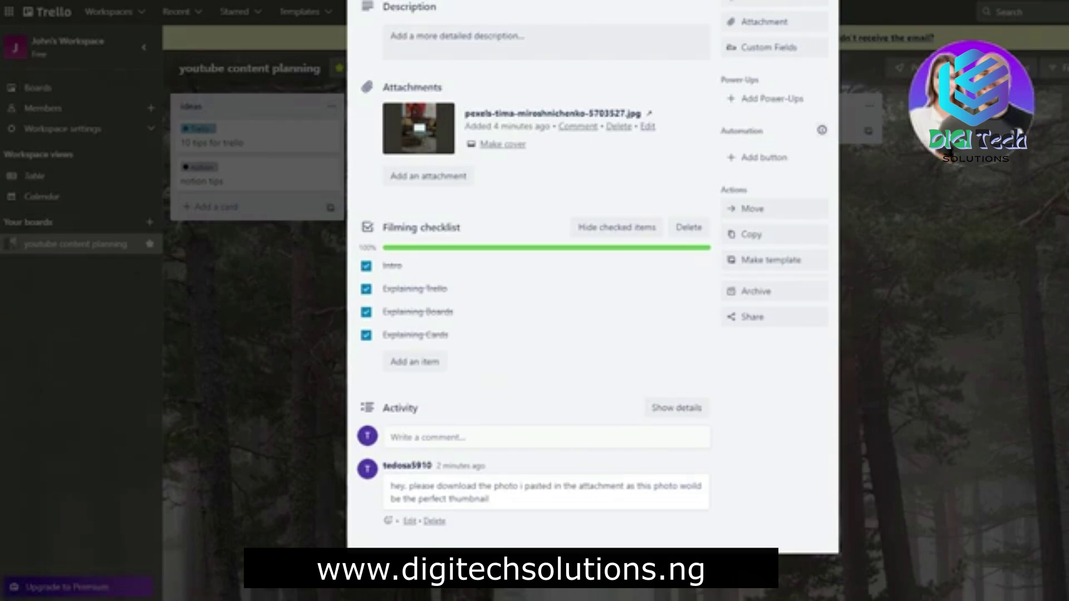
pyautogui.click(804, 289)
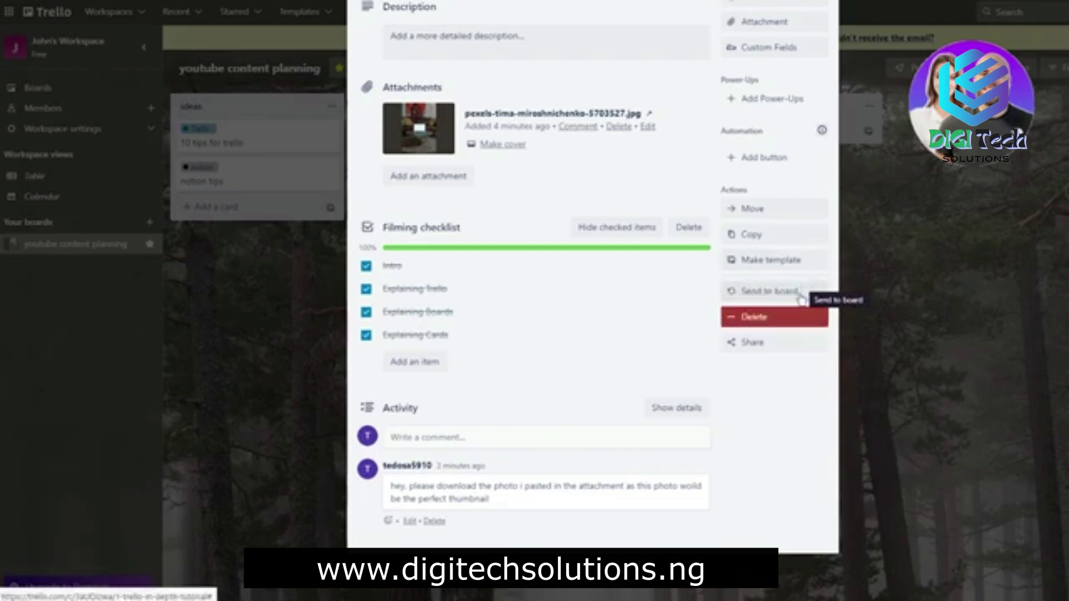
pyautogui.click(802, 299)
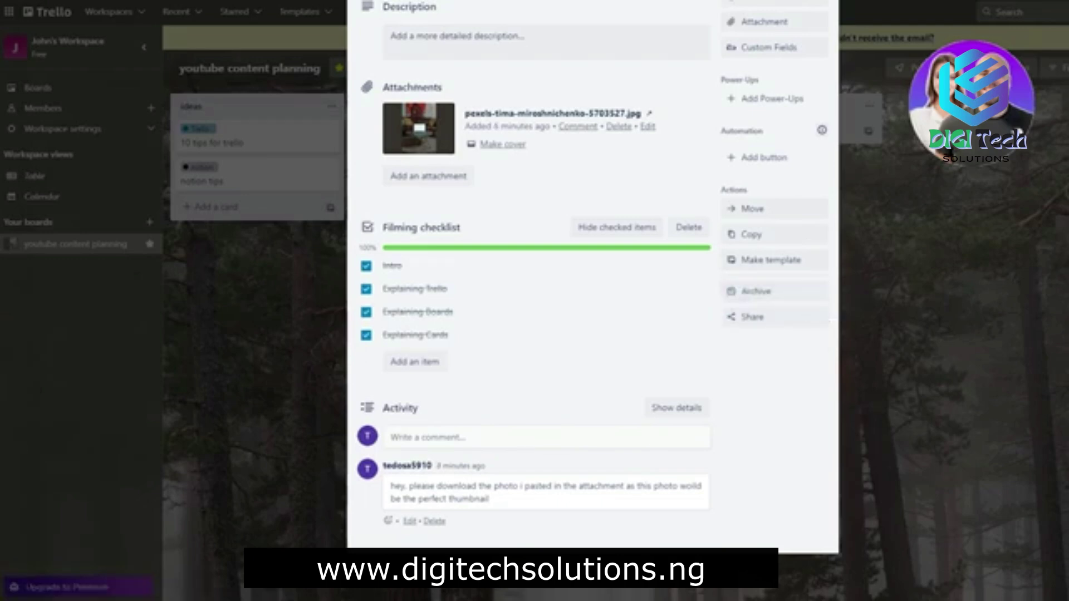
pyautogui.click(1028, 245)
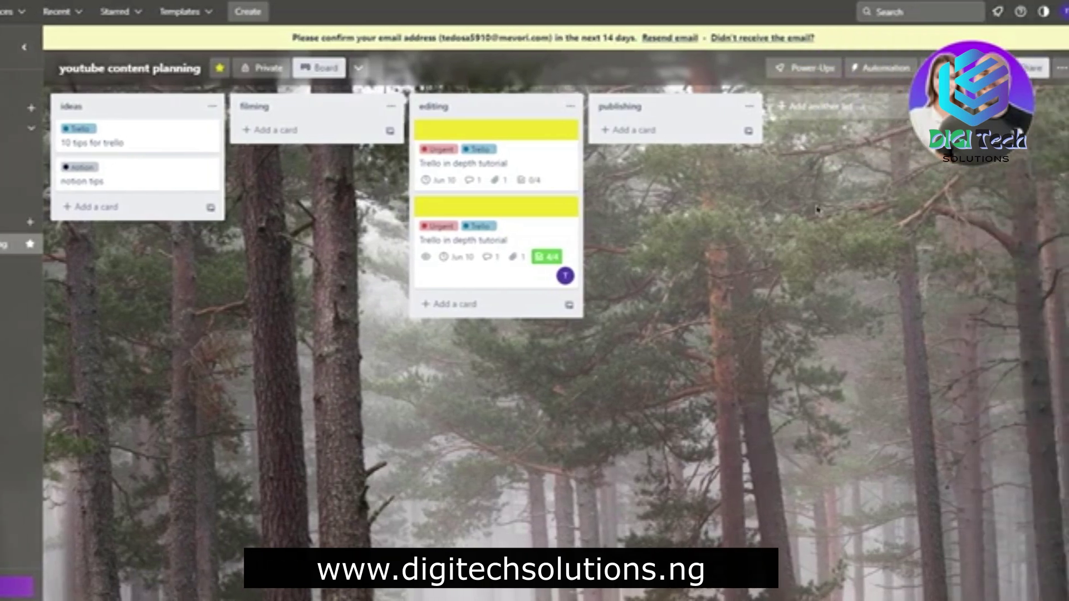
# - Look at the Power-Ups available for the board and dismiss the panel
pyautogui.click(802, 68)
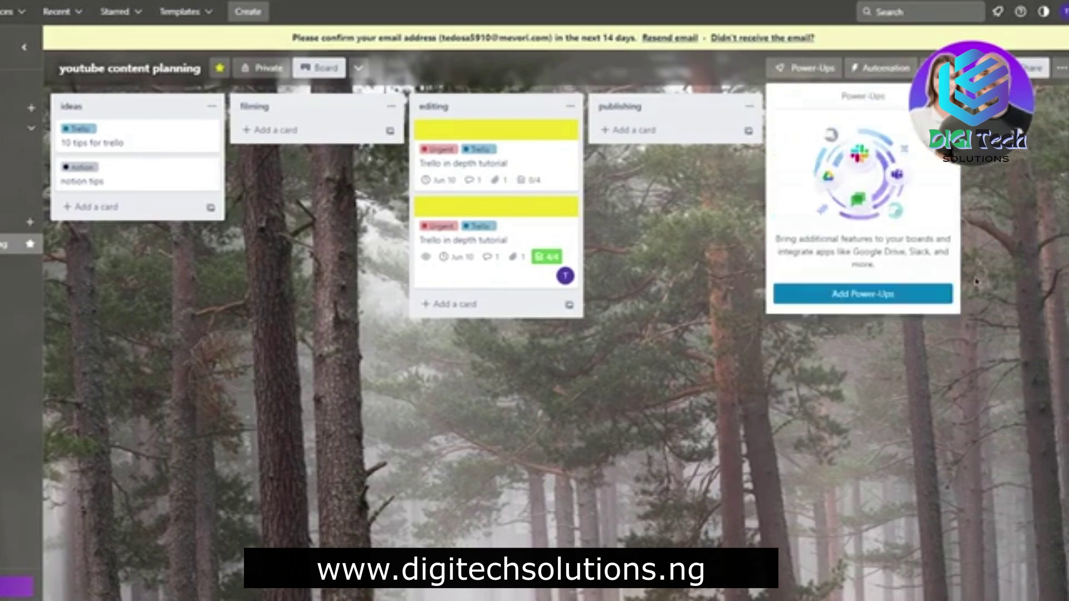
pyautogui.click(968, 265)
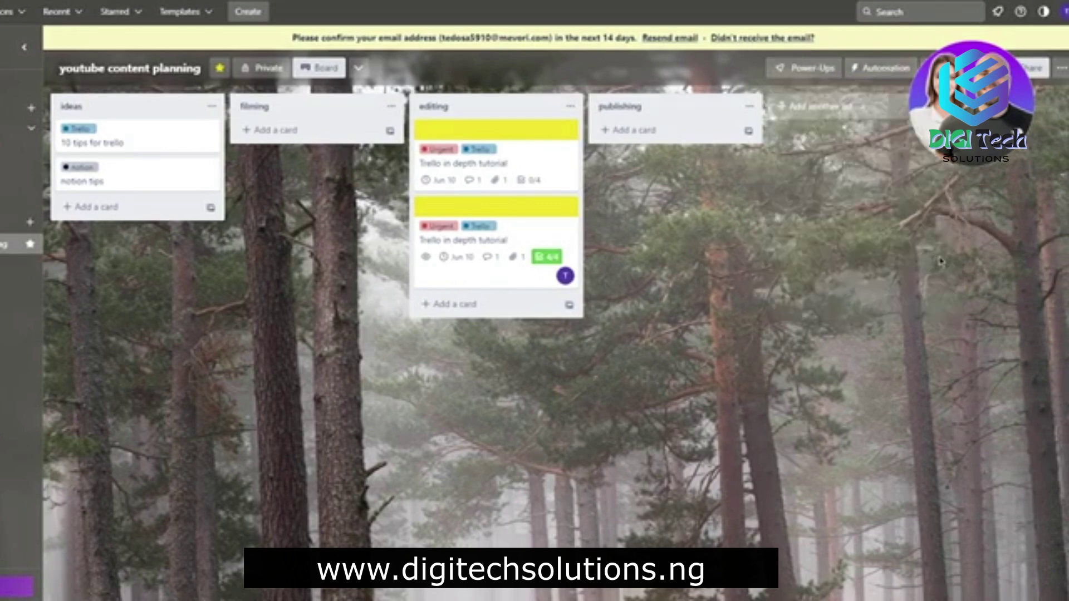
# - Open the board's Power-Ups directory and browse the featured, Trello integration, essential and other Power-Ups
pyautogui.click(804, 73)
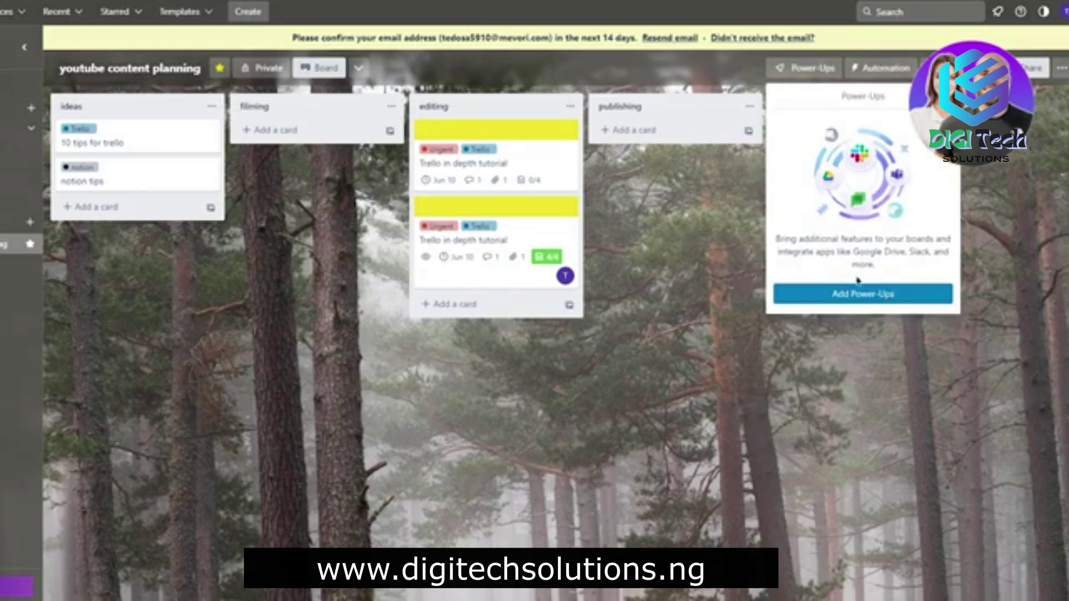
pyautogui.click(989, 249)
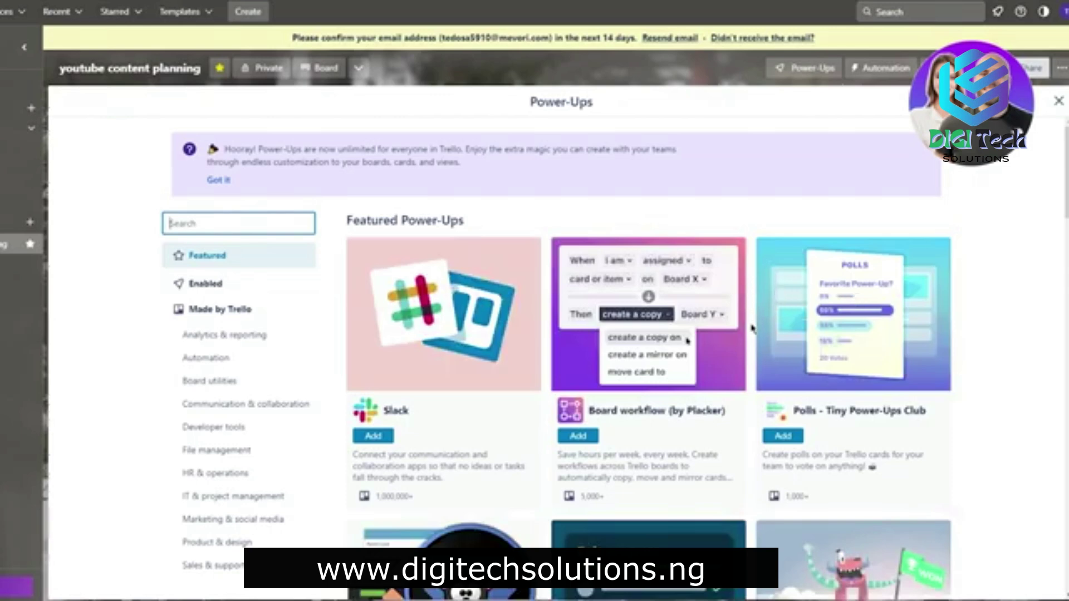
pyautogui.scroll(-3, 894, 274)
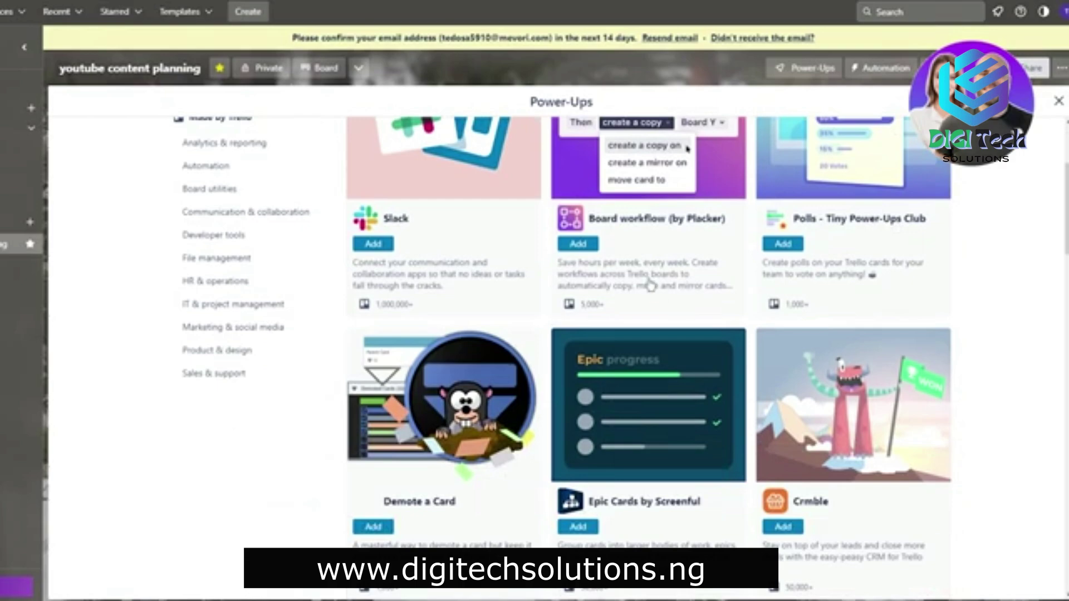
pyautogui.scroll(3, 648, 284)
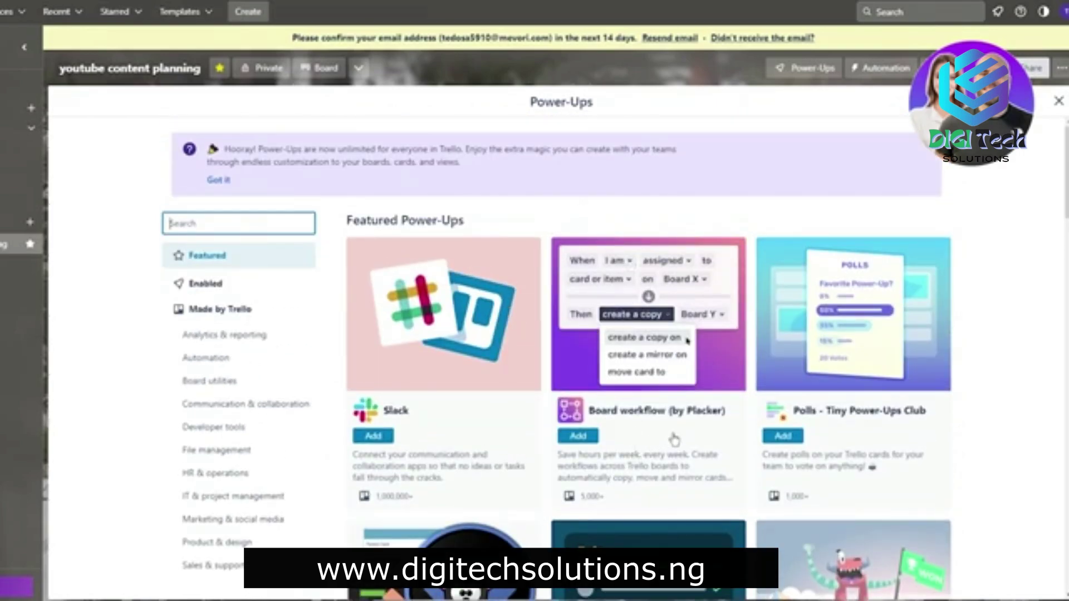
pyautogui.scroll(-5, 551, 396)
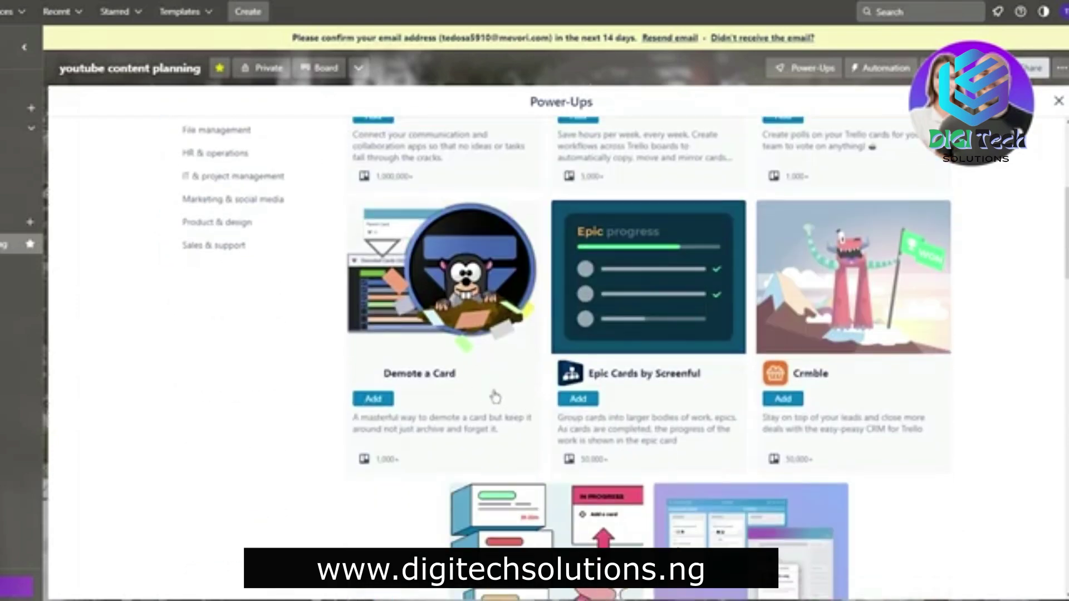
pyautogui.scroll(-4, 635, 395)
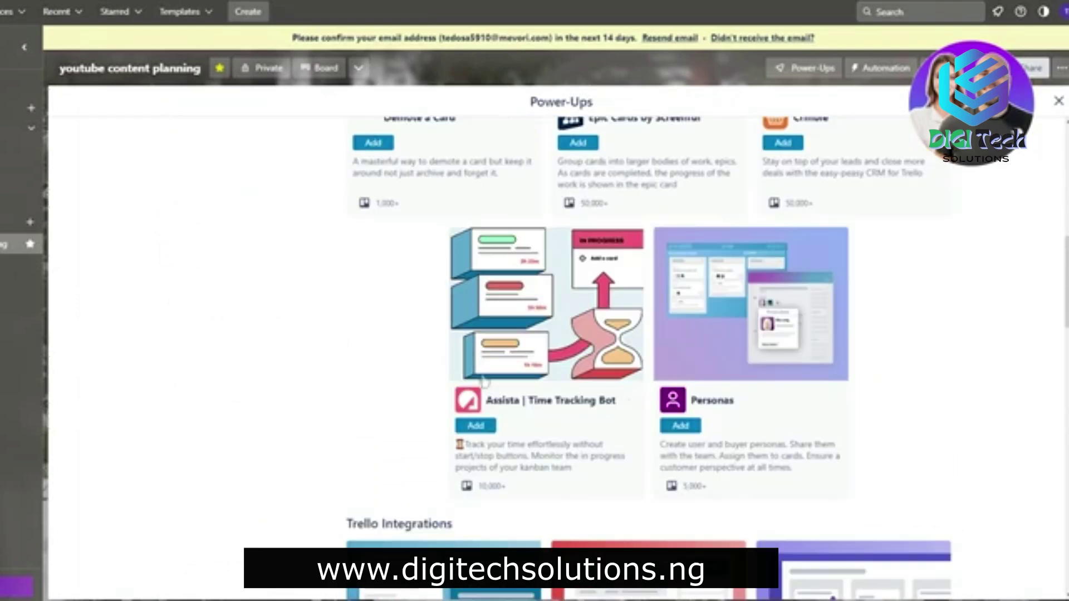
pyautogui.scroll(-4, 629, 397)
pyautogui.scroll(-2, 462, 358)
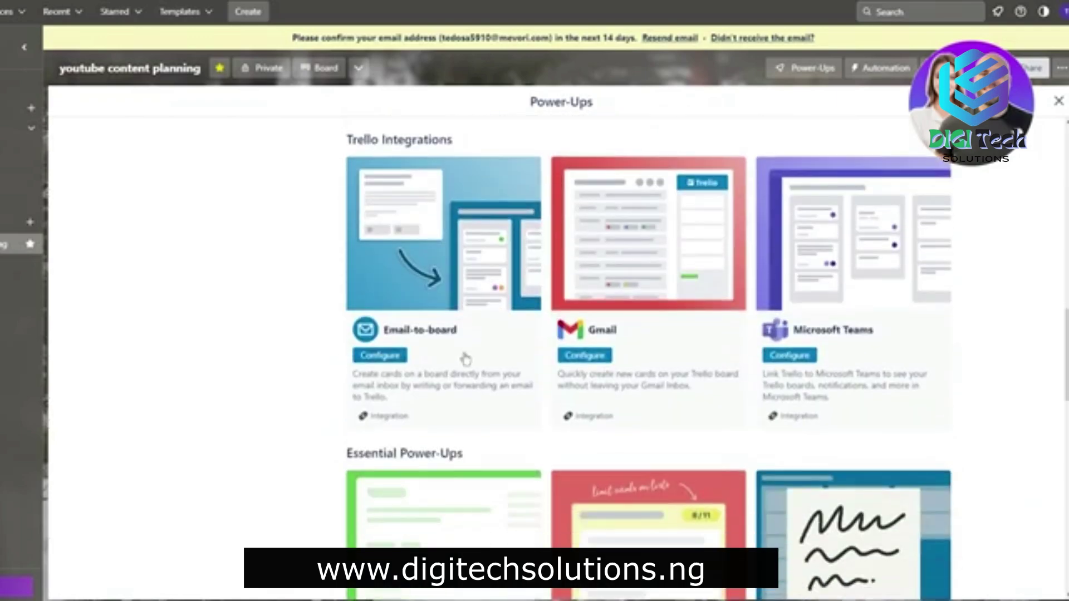
pyautogui.scroll(-5, 579, 358)
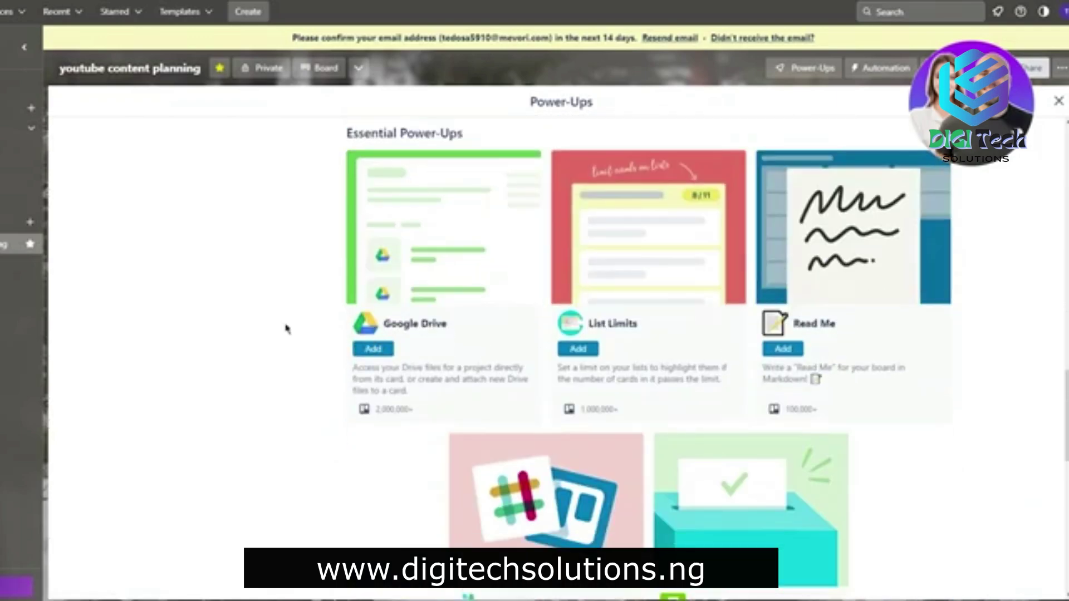
pyautogui.scroll(-4, 265, 328)
pyautogui.scroll(3, 265, 327)
pyautogui.scroll(-10, 265, 327)
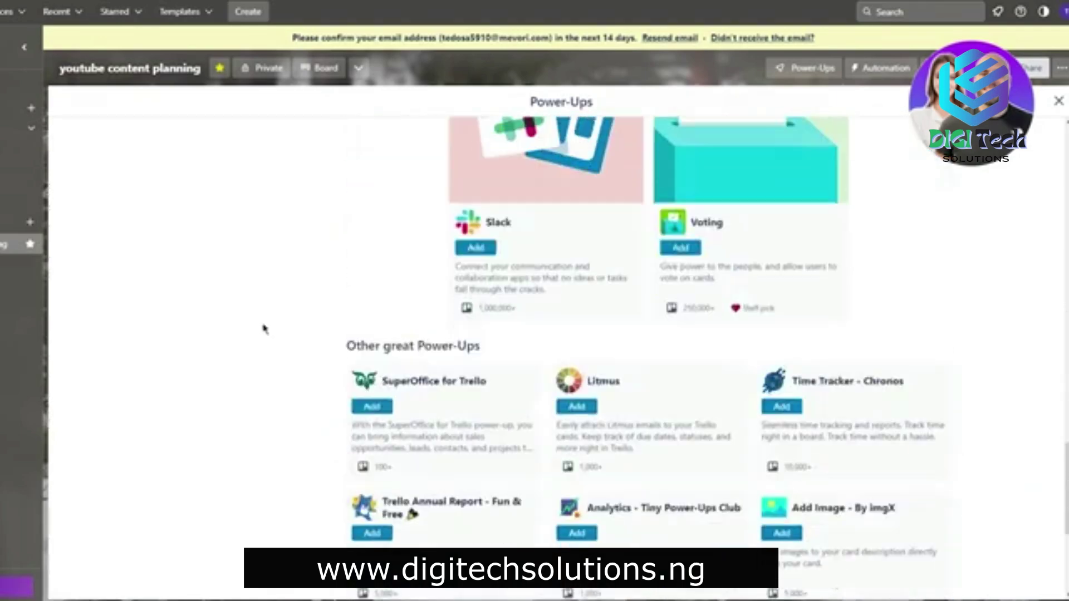
pyautogui.scroll(2, 273, 310)
pyautogui.scroll(15, 273, 310)
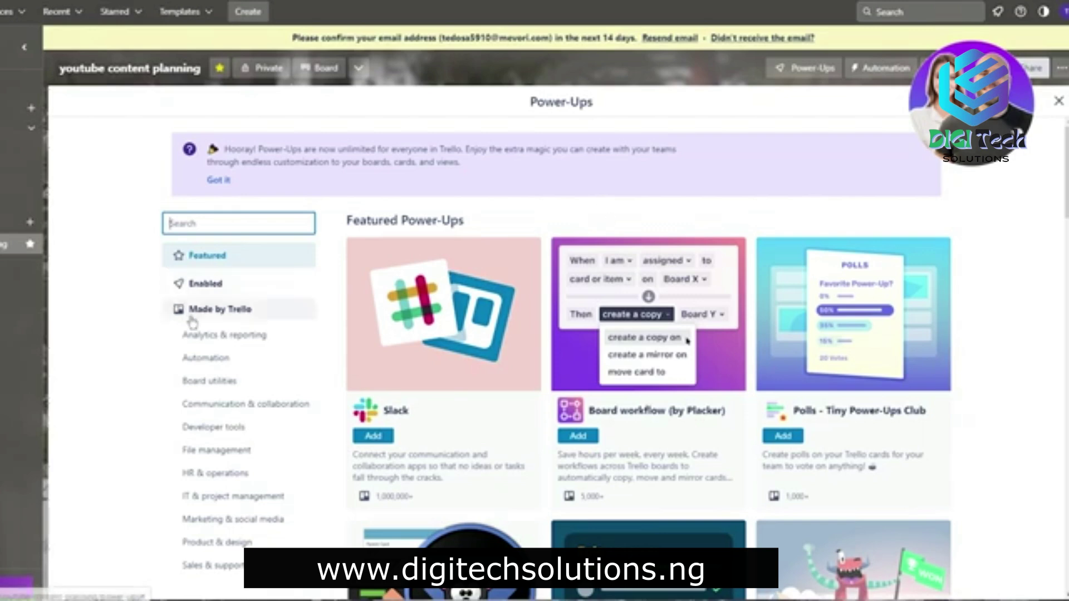
# - Show the Power-Ups made by Trello and look through the whole collection
pyautogui.click(241, 309)
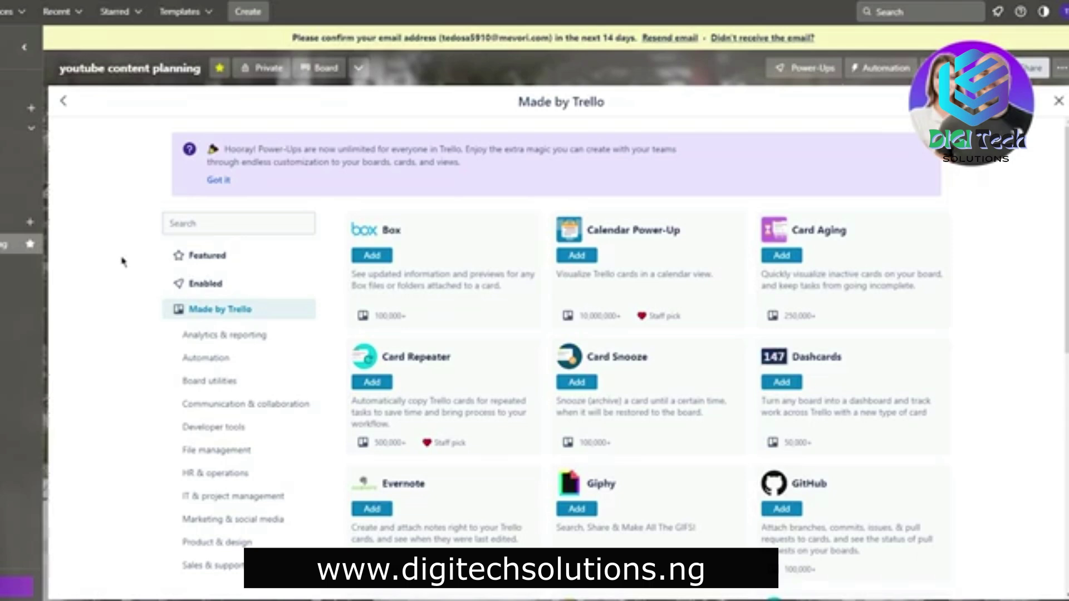
pyautogui.scroll(-9, 275, 282)
pyautogui.scroll(10, 248, 289)
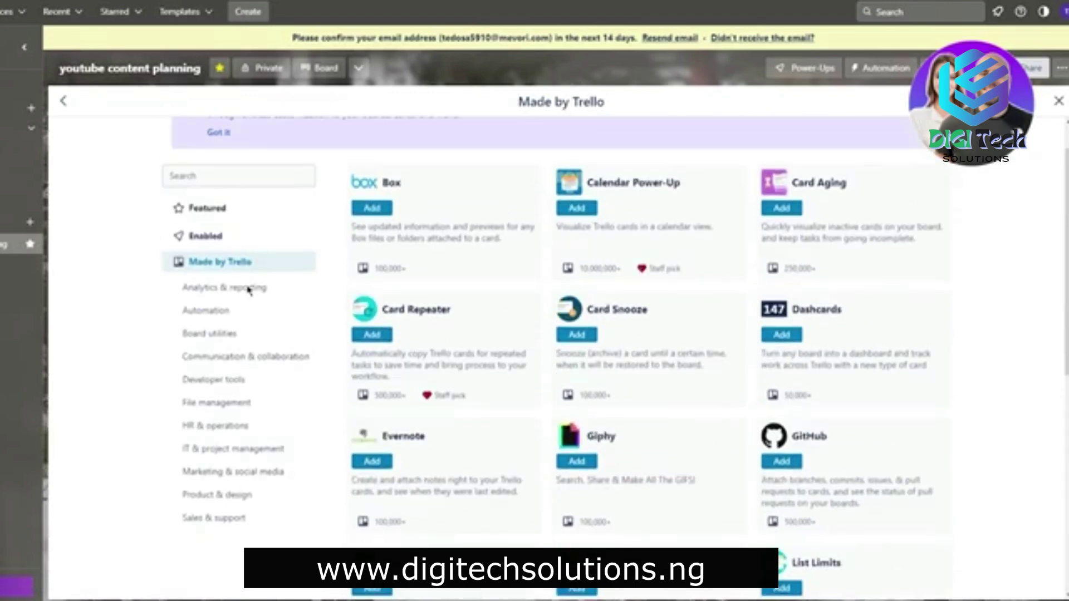
pyautogui.scroll(-2, 848, 341)
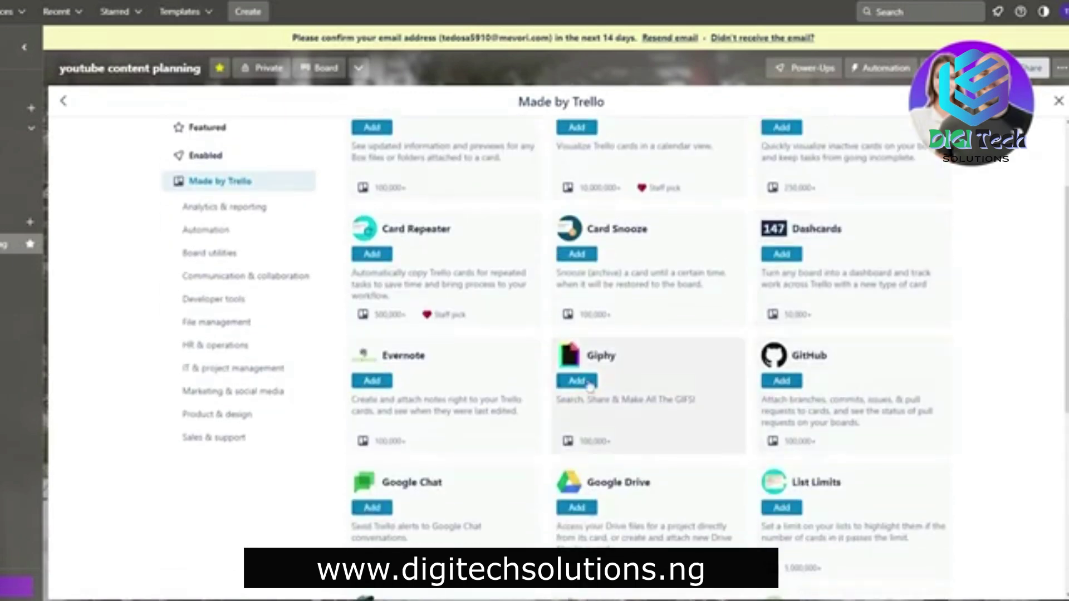
pyautogui.scroll(-5, 589, 389)
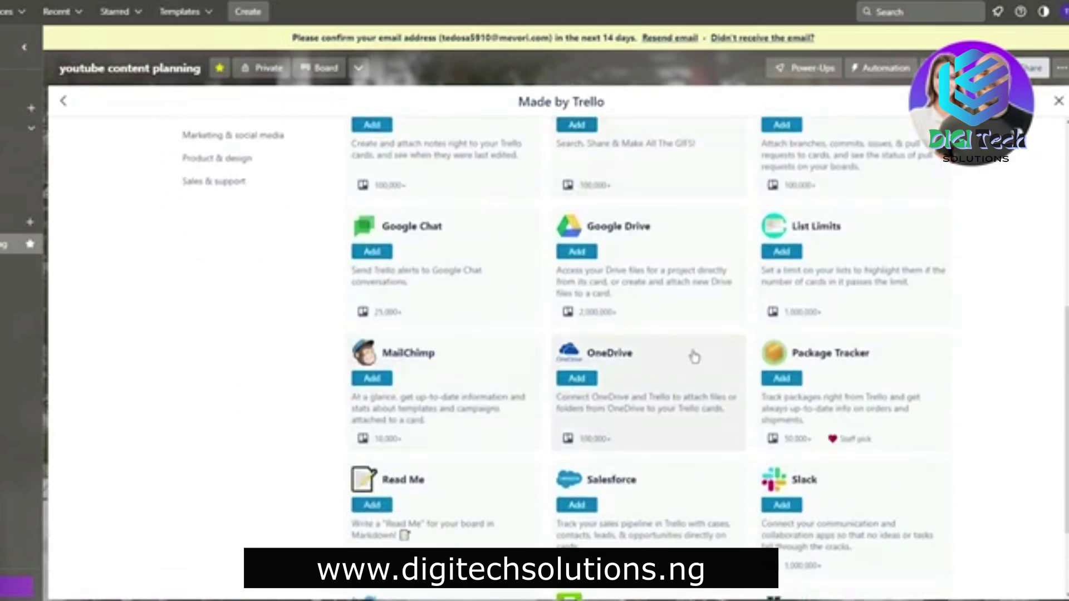
pyautogui.scroll(-2, 679, 357)
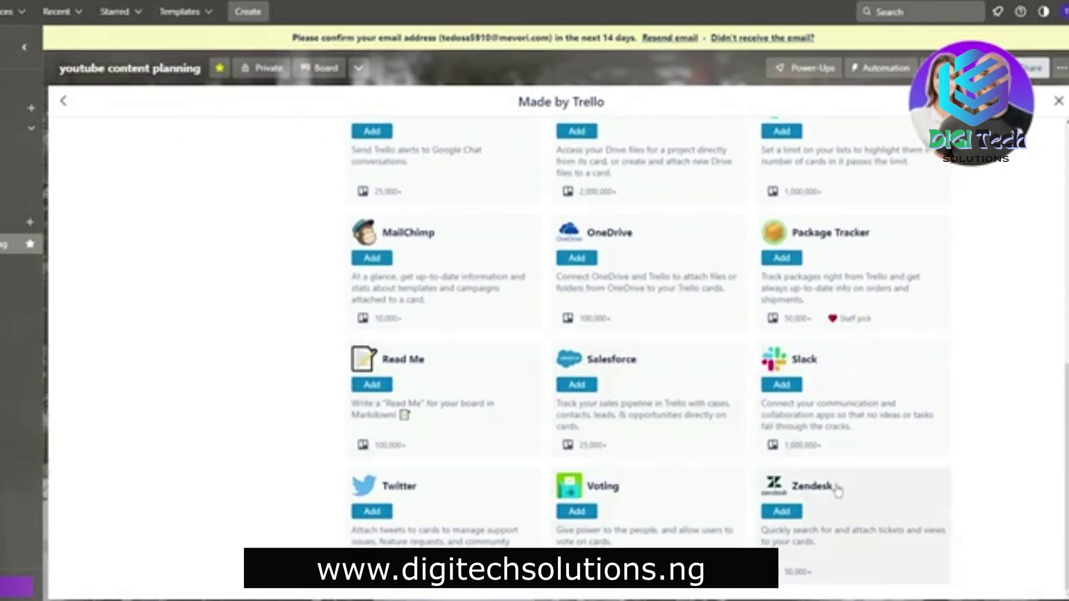
pyautogui.scroll(5, 579, 370)
pyautogui.scroll(6, 687, 375)
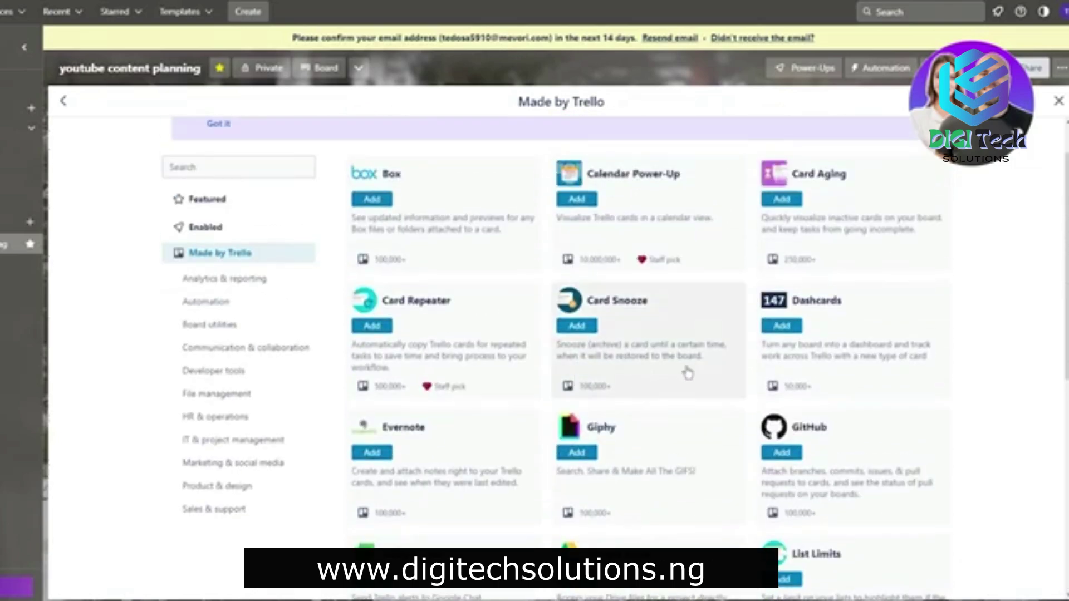
pyautogui.scroll(-9, 869, 412)
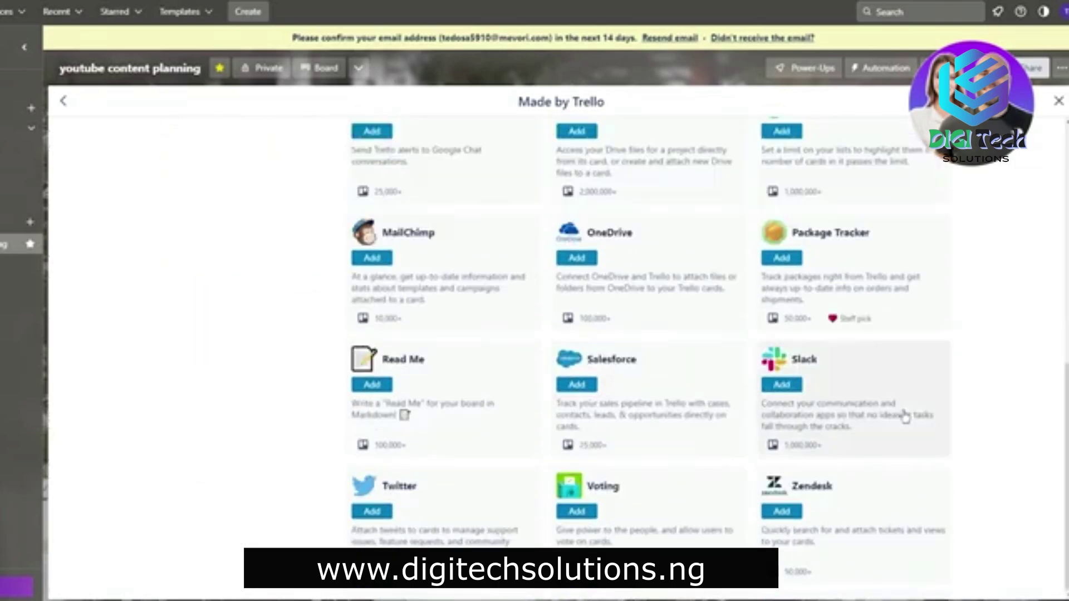
pyautogui.scroll(8, 1002, 409)
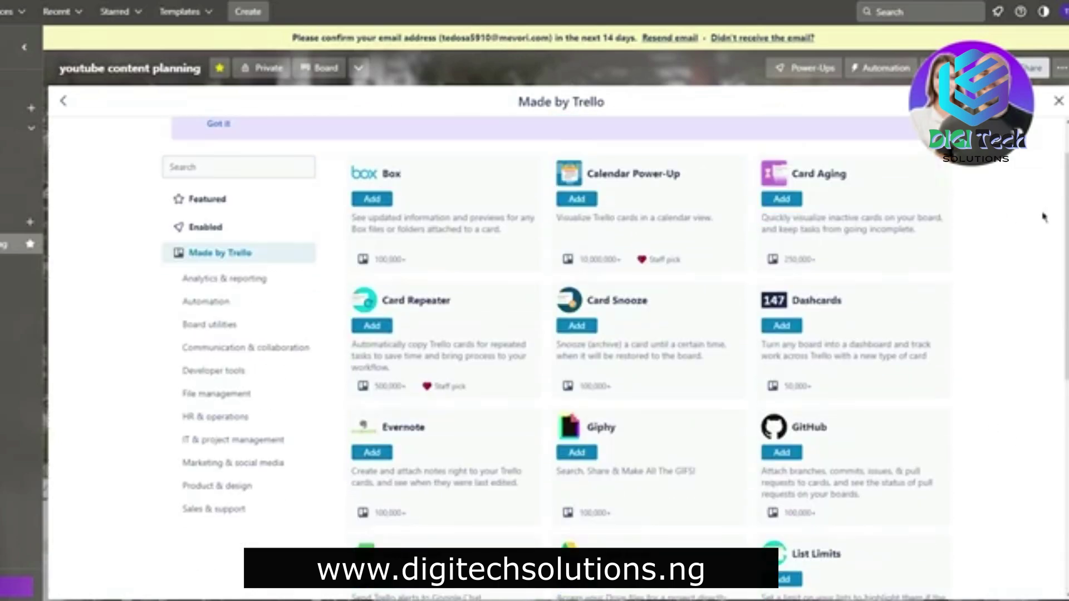
pyautogui.scroll(1, 1047, 173)
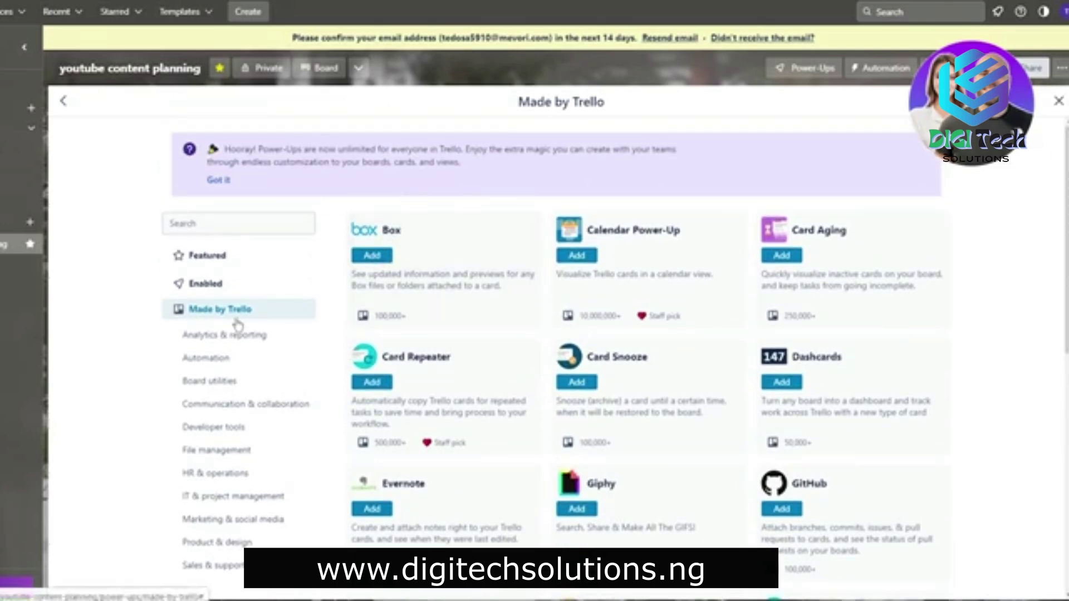
# - Open the Voting Power-Up's page and read its description, feature list and preview images
pyautogui.scroll(-9, 716, 357)
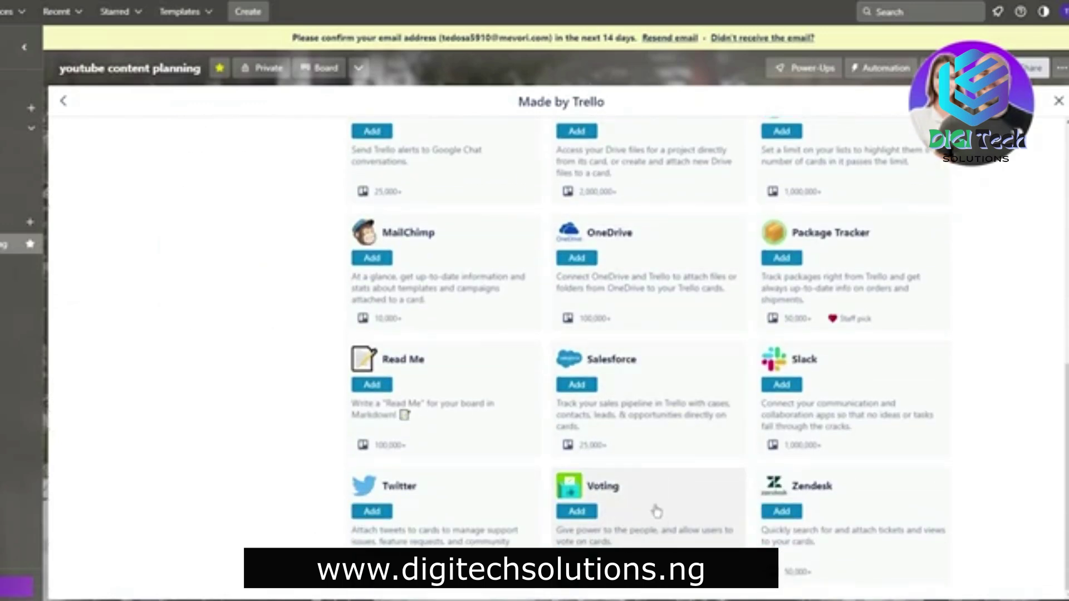
pyautogui.click(657, 510)
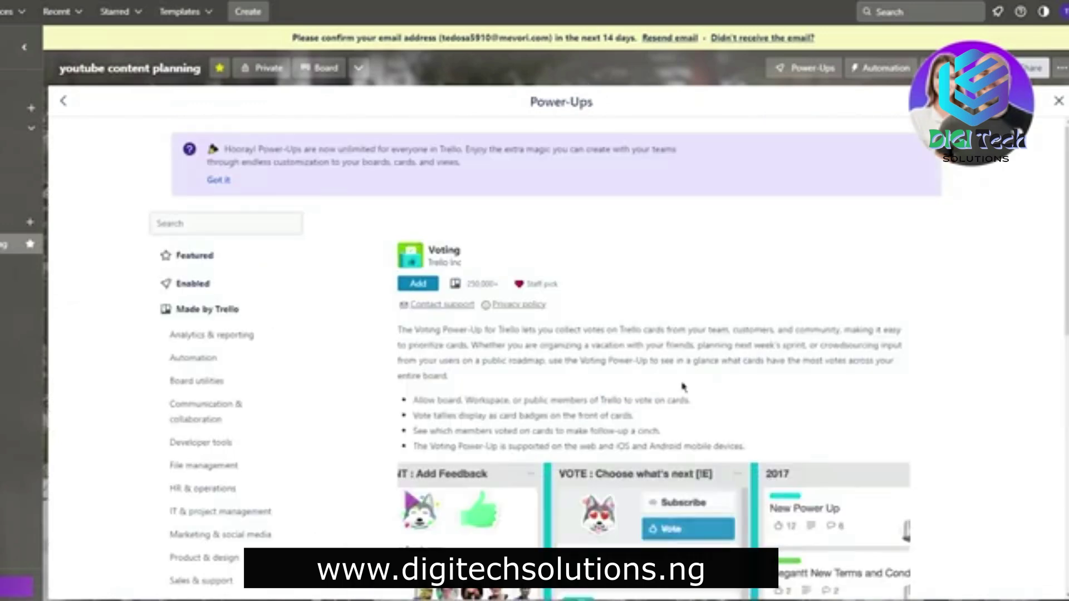
pyautogui.scroll(-2, 590, 377)
pyautogui.moveTo(397, 206); pyautogui.dragTo(607, 320)
pyautogui.click(709, 311)
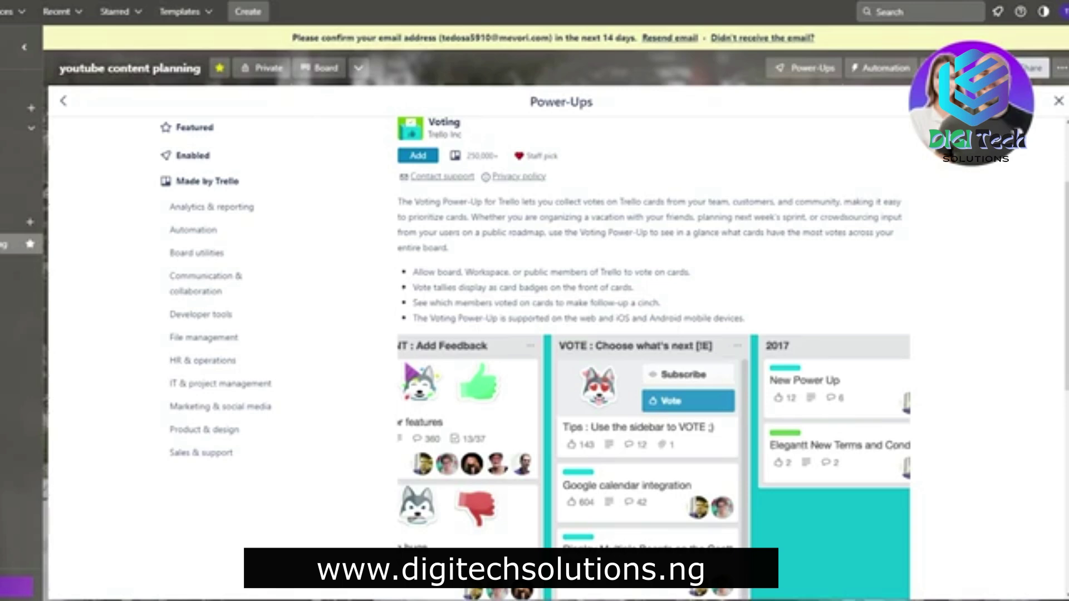
pyautogui.moveTo(413, 273); pyautogui.dragTo(547, 288)
pyautogui.click(548, 293)
pyautogui.moveTo(451, 295); pyautogui.dragTo(550, 290)
pyautogui.click(562, 304)
pyautogui.moveTo(633, 288); pyautogui.dragTo(577, 289)
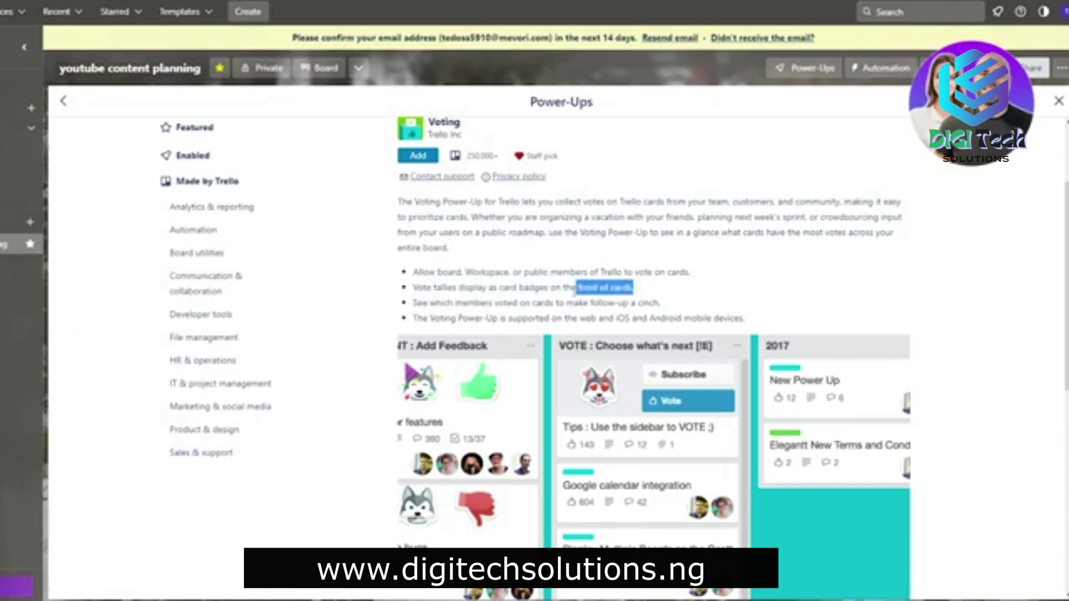
pyautogui.click(560, 308)
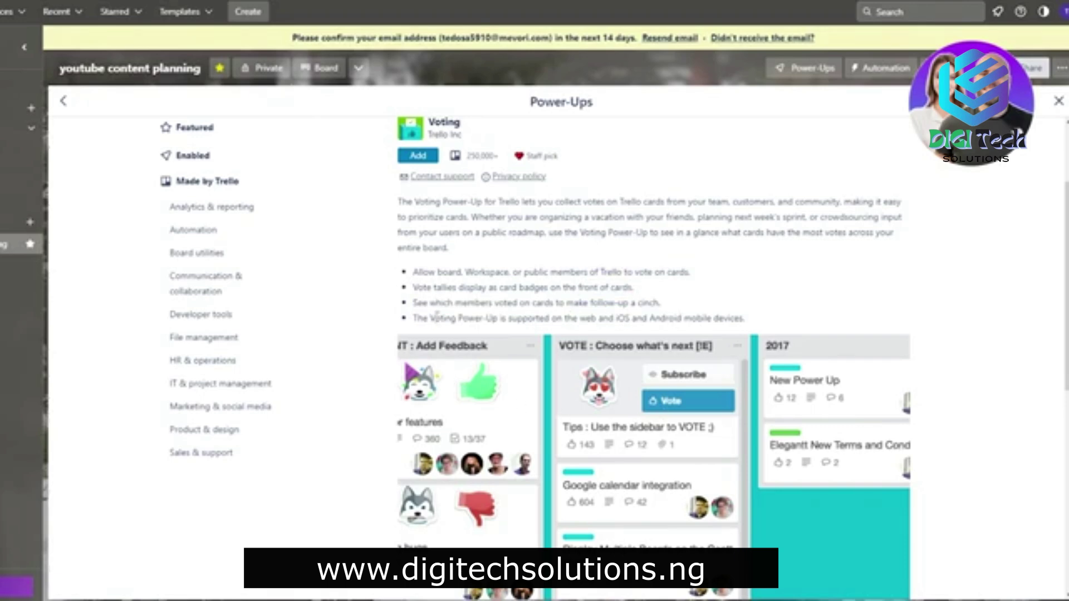
pyautogui.scroll(-5, 939, 323)
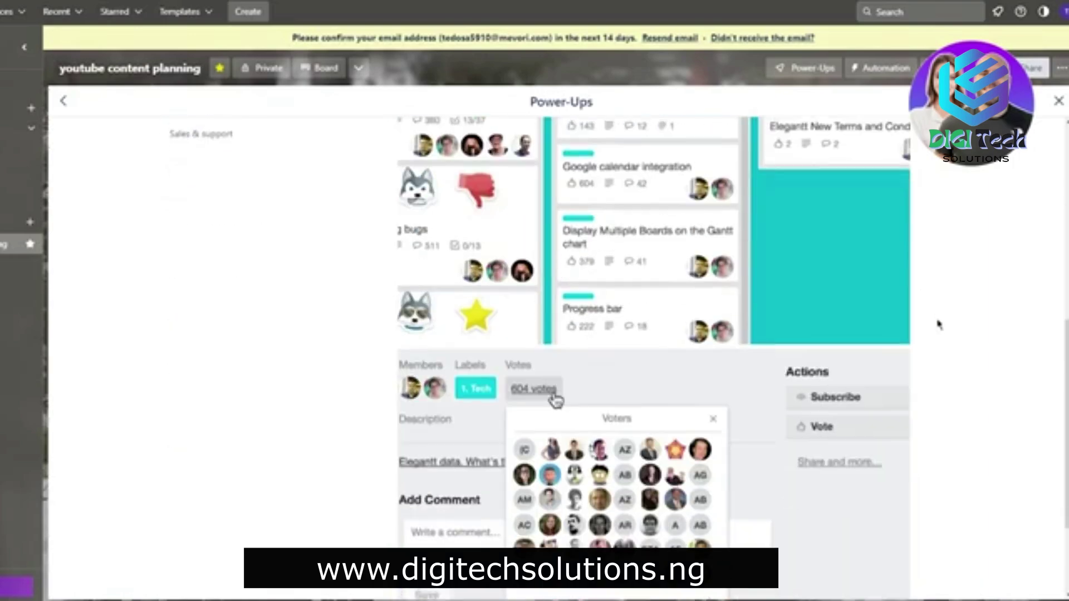
pyautogui.scroll(7, 937, 321)
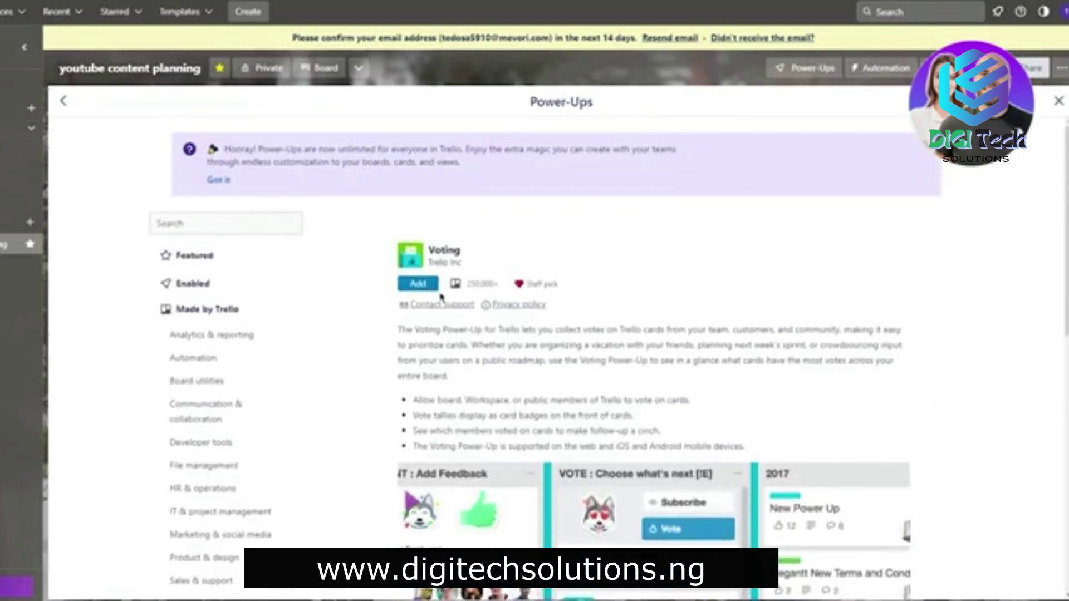
pyautogui.scroll(-7, 441, 297)
pyautogui.scroll(3, 370, 277)
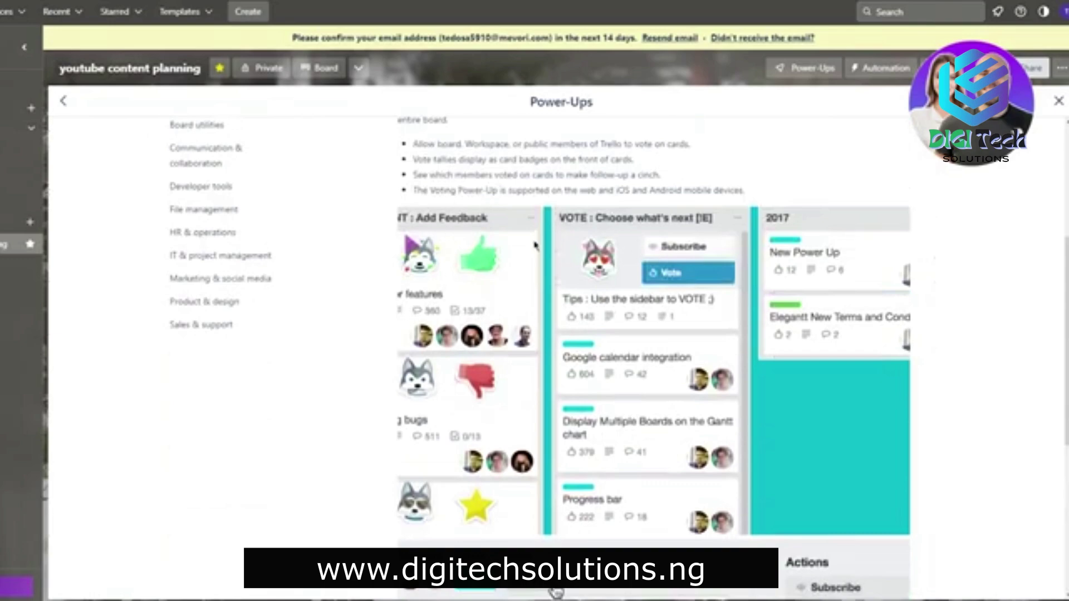
pyautogui.scroll(-6, 835, 287)
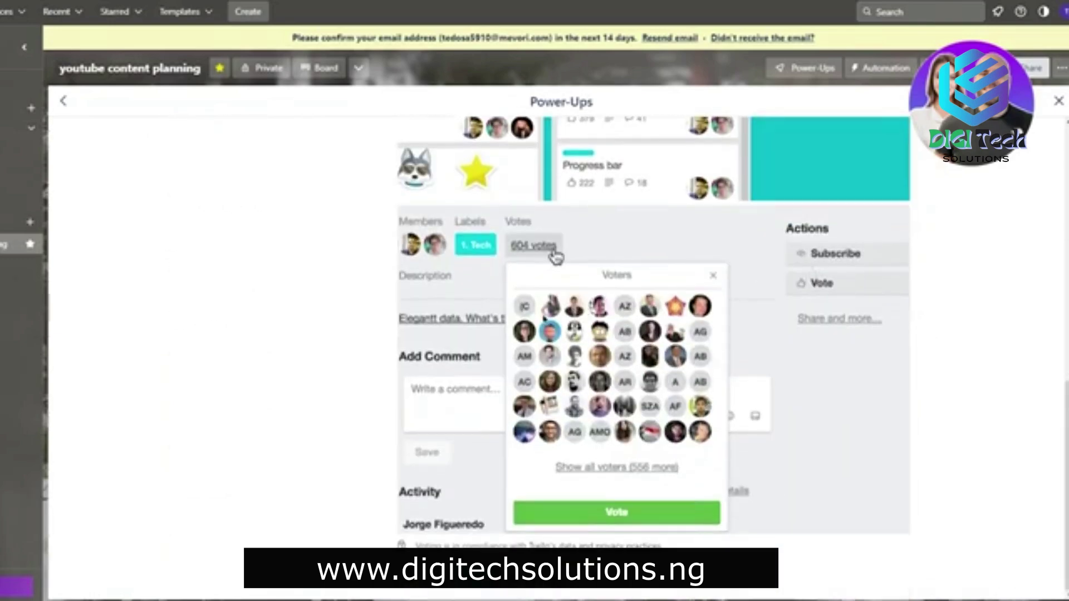
# - Add the Voting Power-Up to the board and open its settings for editing
pyautogui.scroll(10, 701, 276)
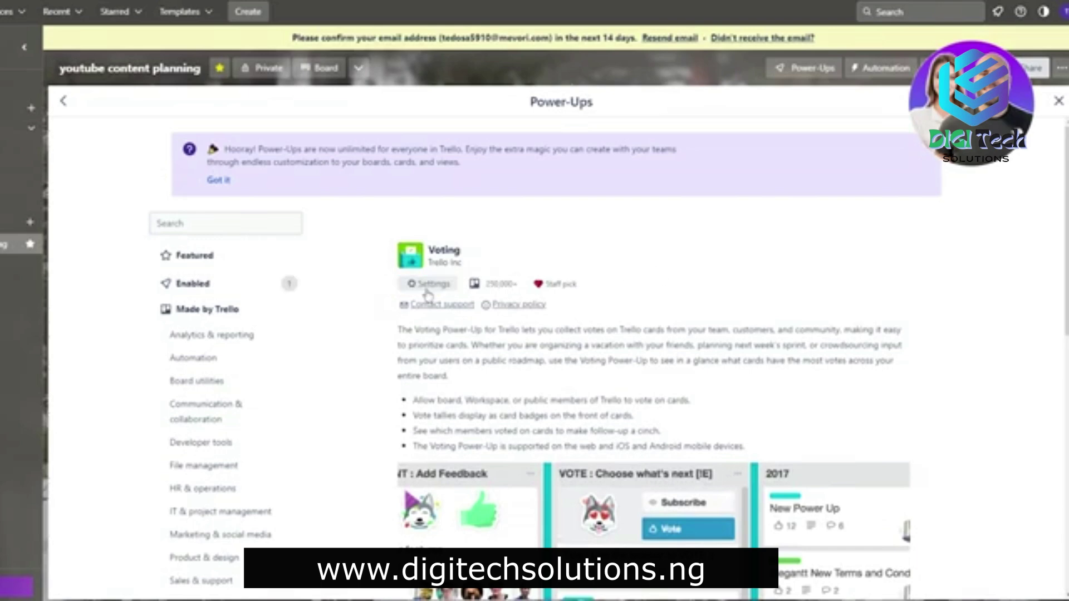
pyautogui.click(434, 286)
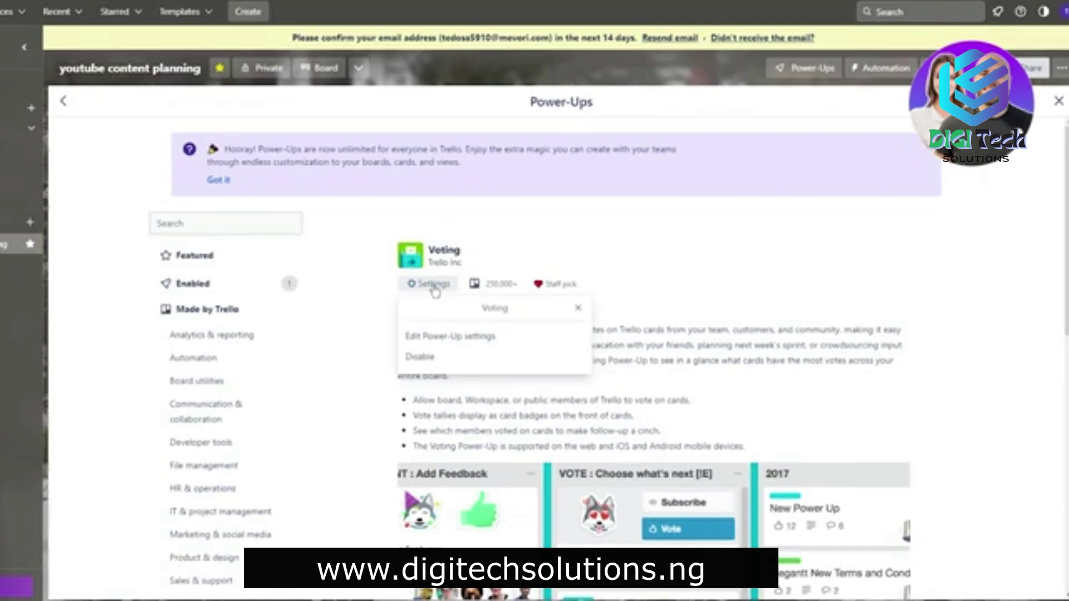
pyautogui.click(454, 336)
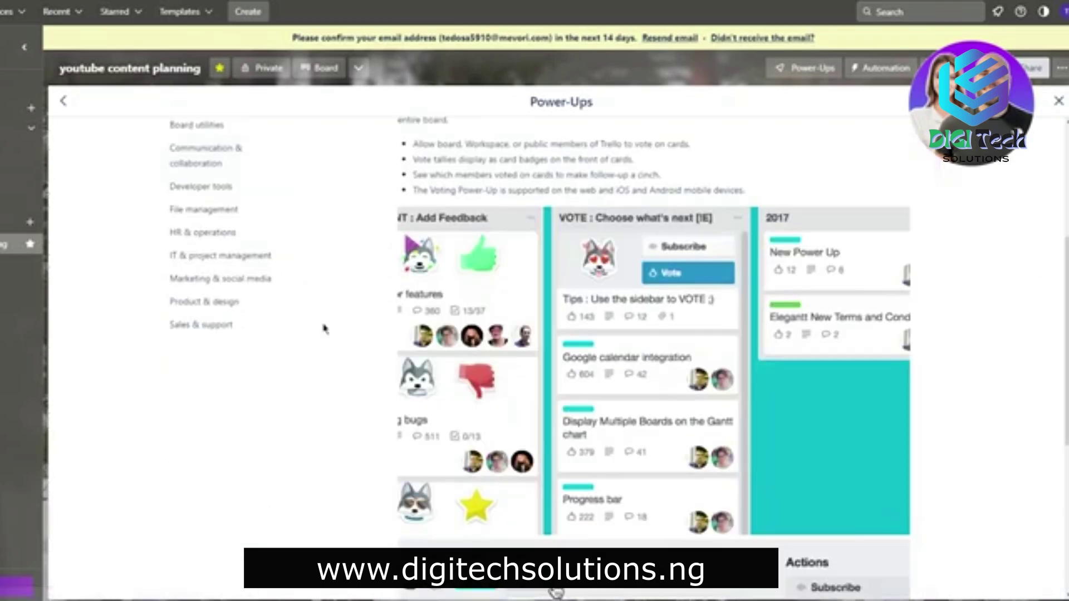
# - Leave the Voting Power-Up's page and close the Power-Ups directory to return to the board
pyautogui.scroll(3, 324, 329)
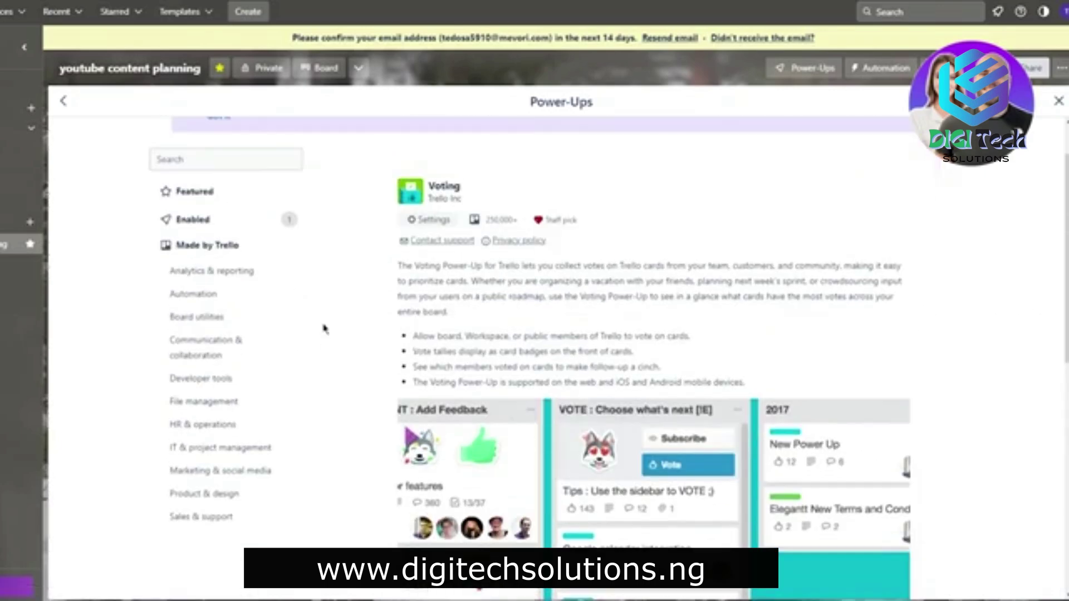
pyautogui.scroll(1, 345, 287)
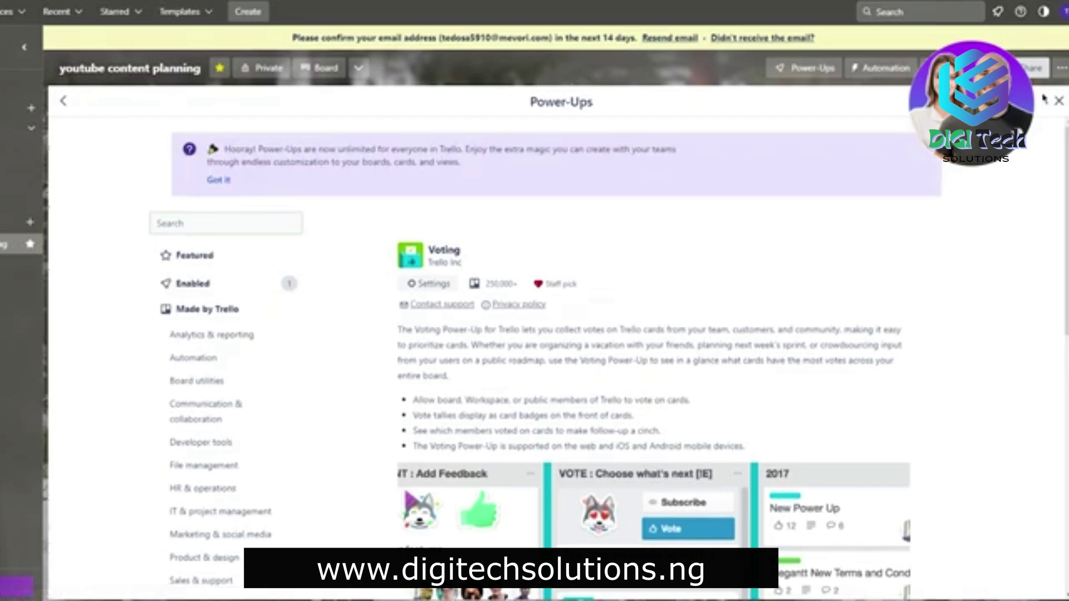
pyautogui.click(696, 62)
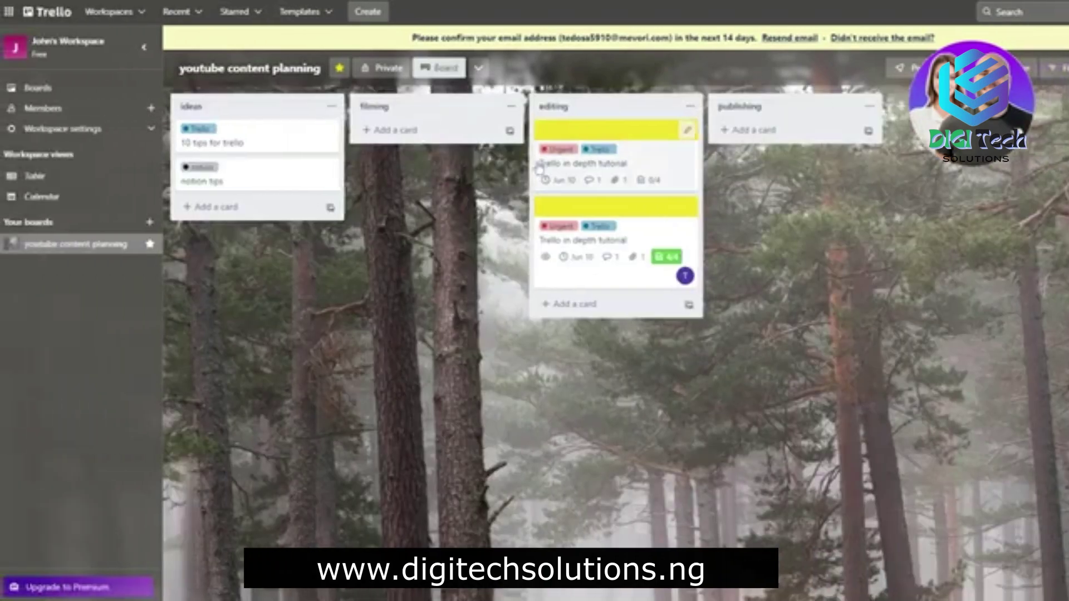
# - Open the "10 tips for trello" card and cast a vote on it, toggling the vote until it is withdrawn
pyautogui.click(263, 140)
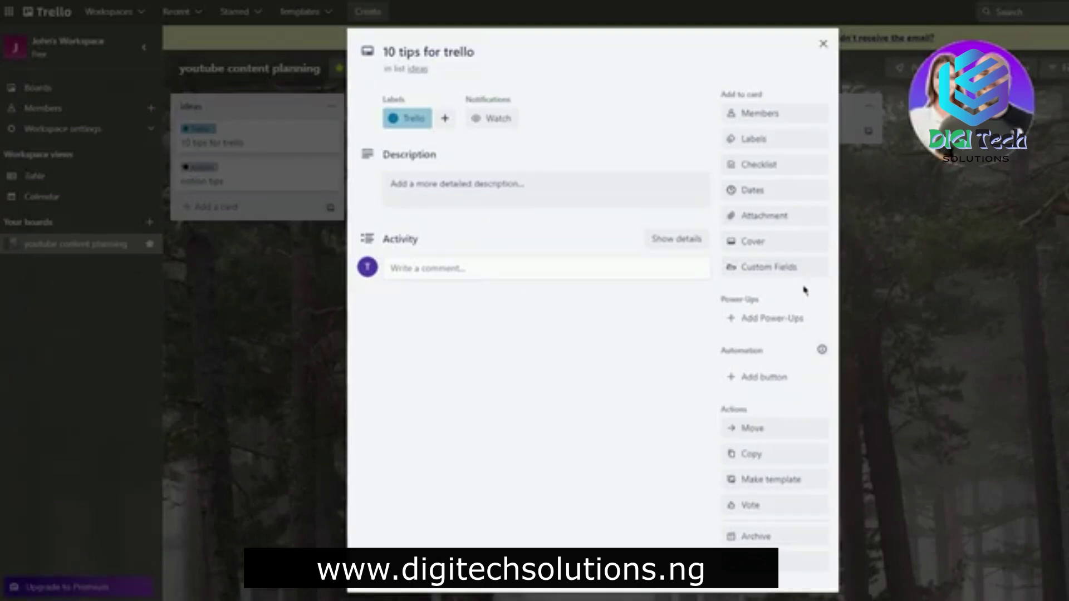
pyautogui.click(748, 512)
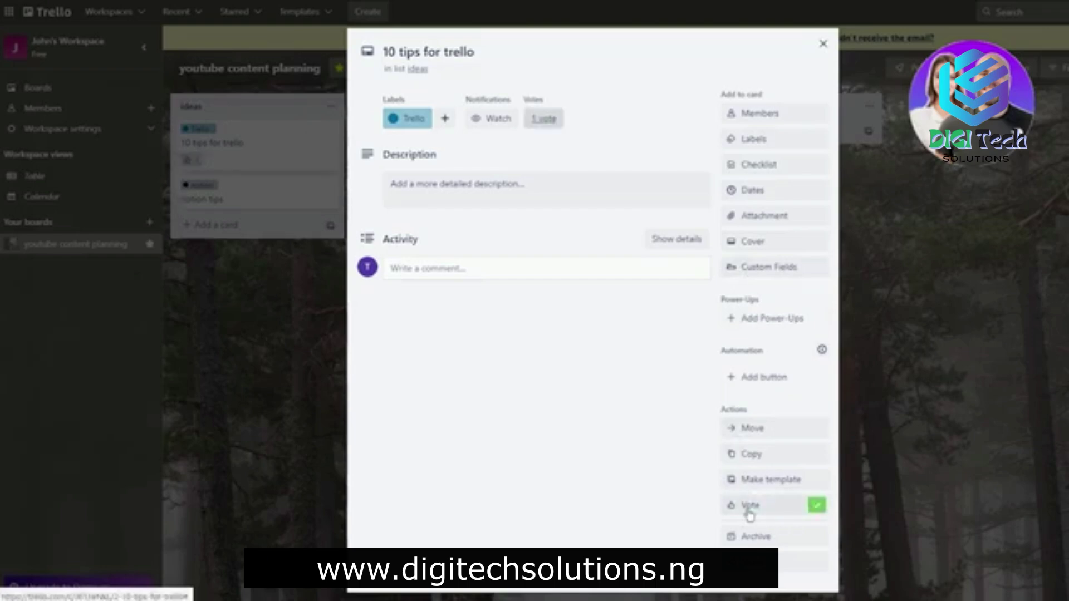
pyautogui.click(748, 512)
pyautogui.click(749, 514)
pyautogui.click(748, 513)
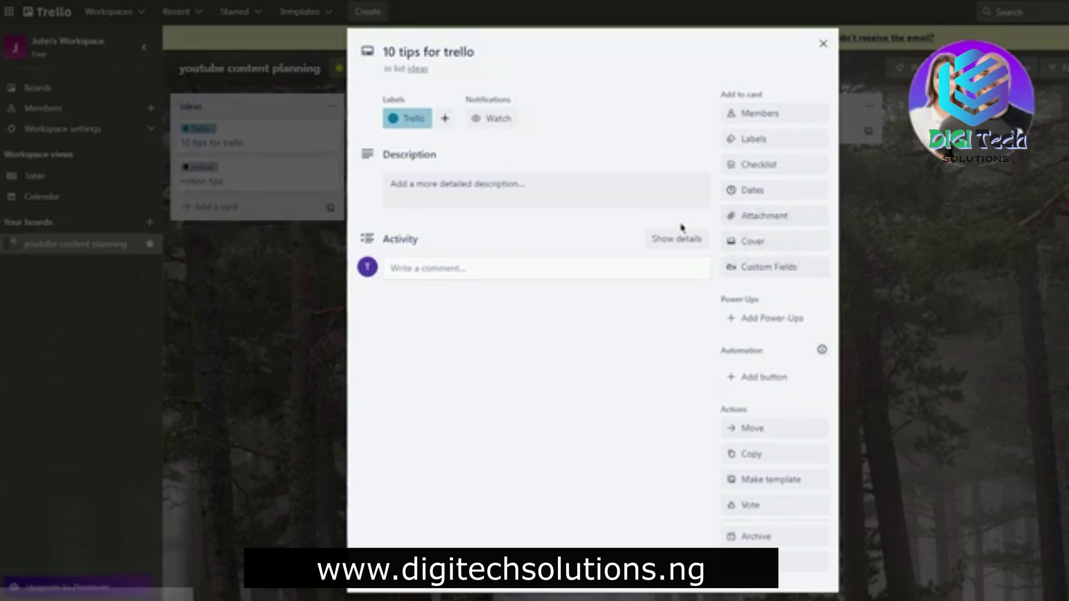
pyautogui.click(538, 196)
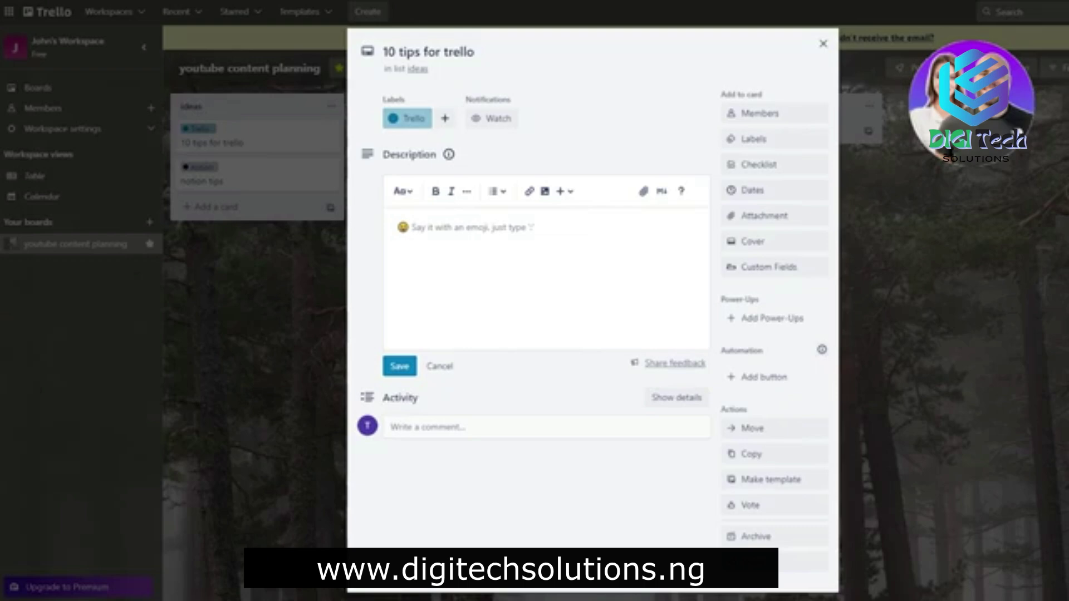
pyautogui.click(964, 179)
pyautogui.click(1026, 205)
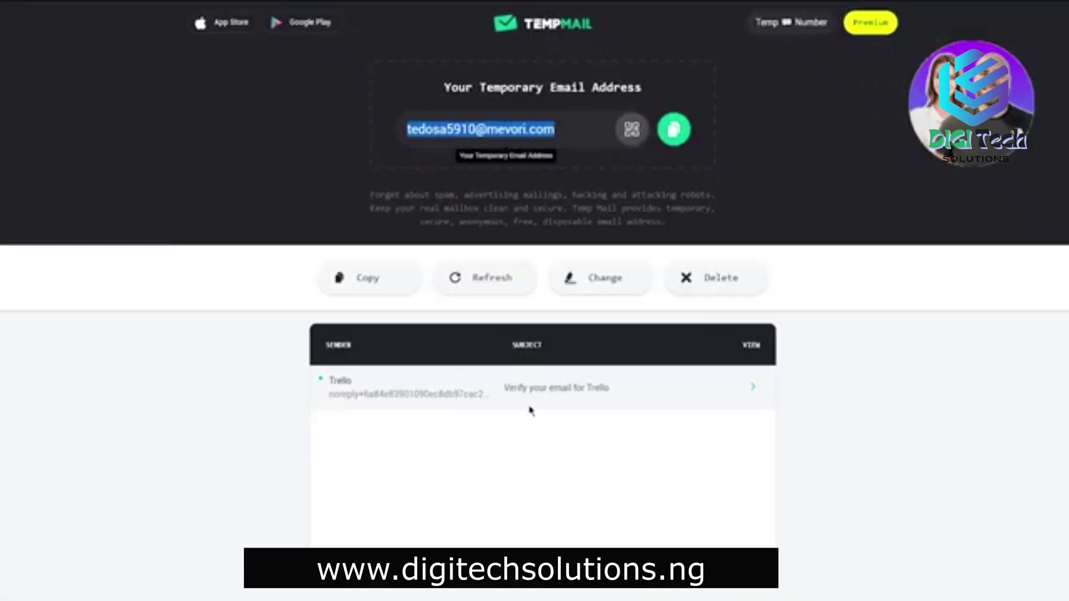
# - In the Temp Mail inbox, open the "Verify your email for Trello" message and bring its verification link into view
pyautogui.click(544, 390)
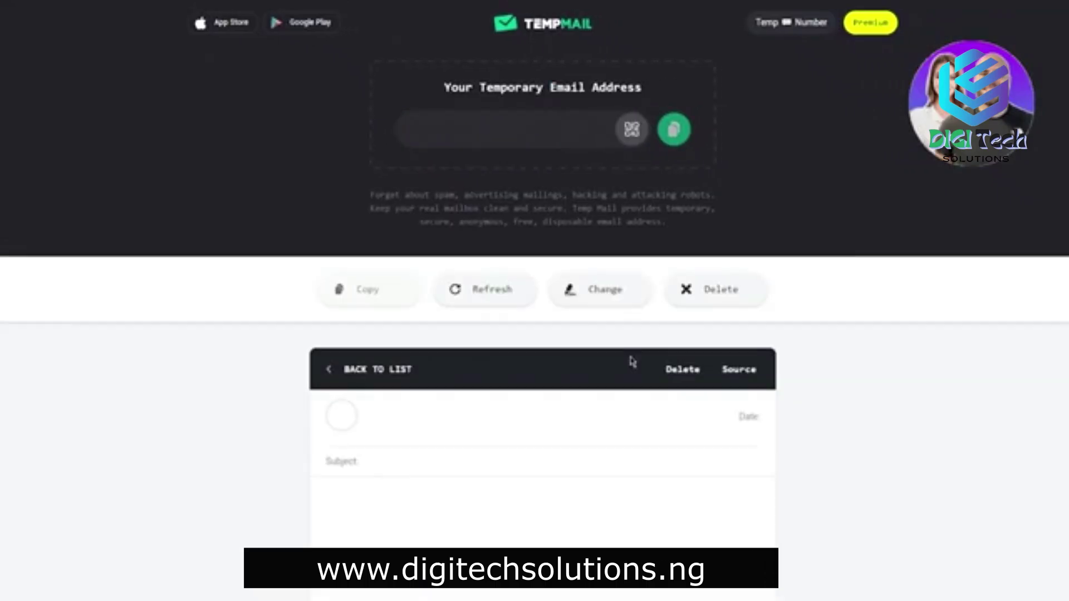
pyautogui.scroll(-4, 681, 350)
pyautogui.scroll(-2, 681, 350)
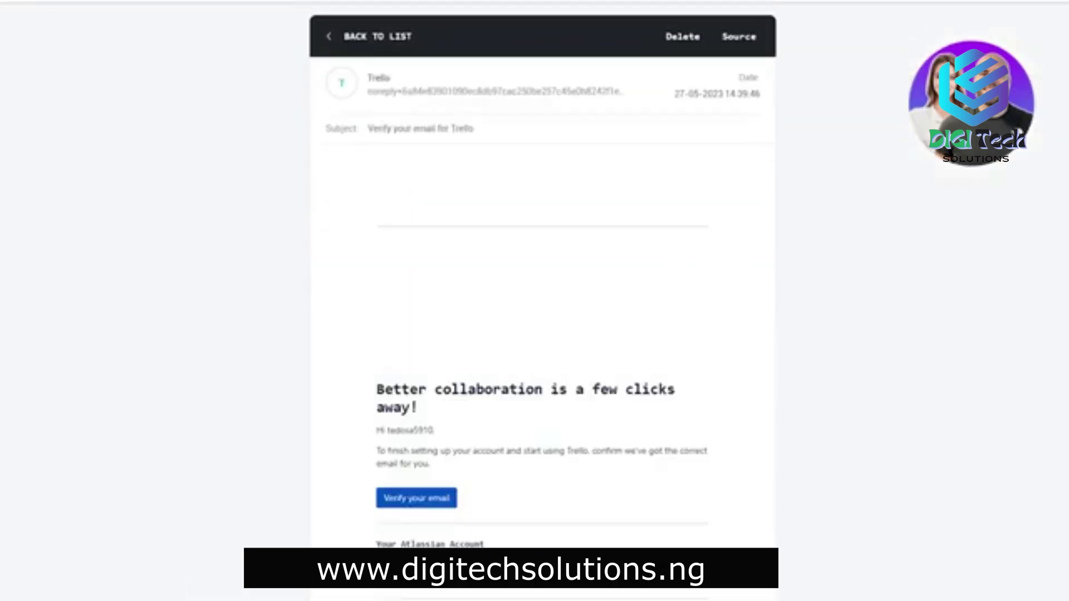
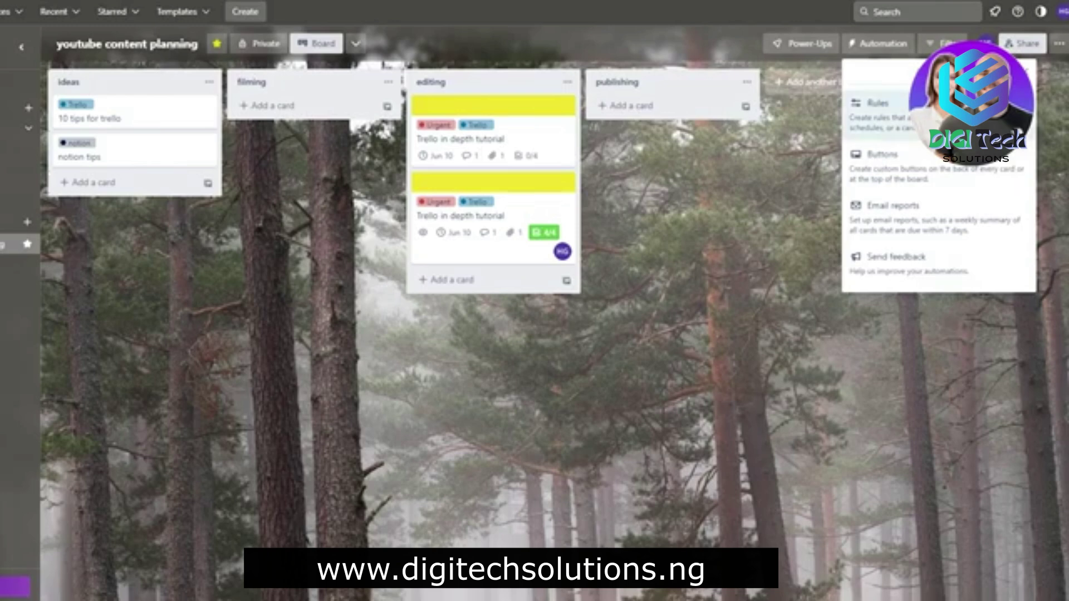
# - Open the board's automation rules and read the introduction with its example rules
pyautogui.click(874, 104)
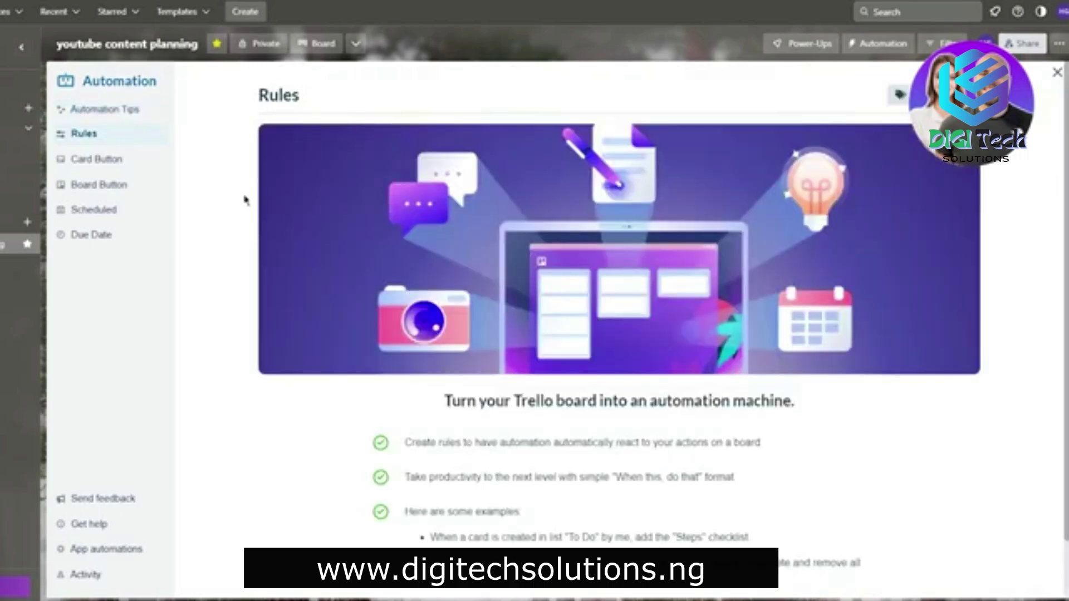
pyautogui.scroll(-1, 266, 179)
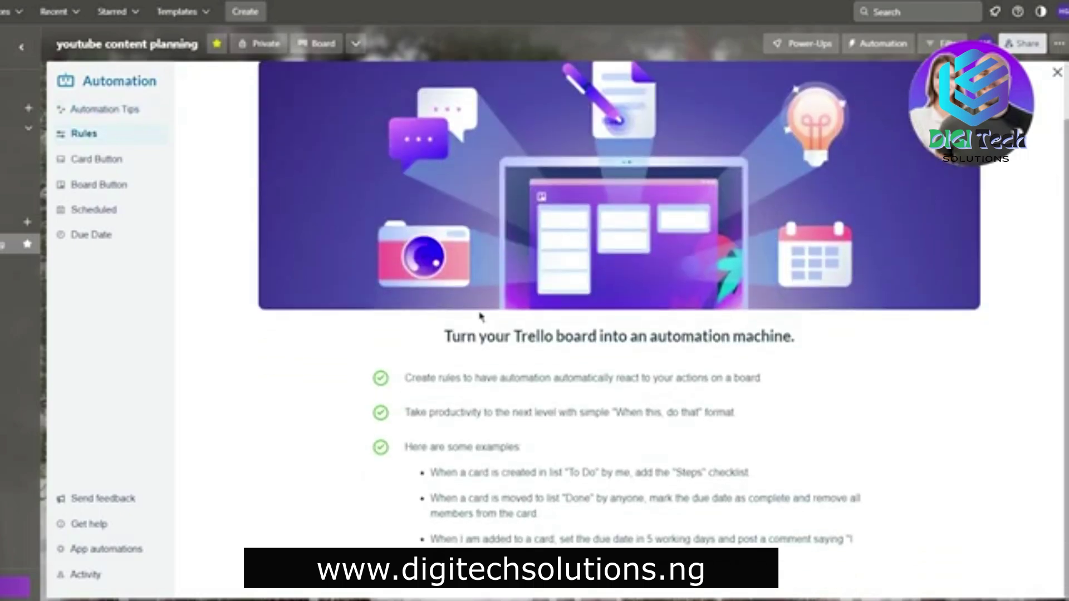
pyautogui.moveTo(838, 350); pyautogui.dragTo(857, 338)
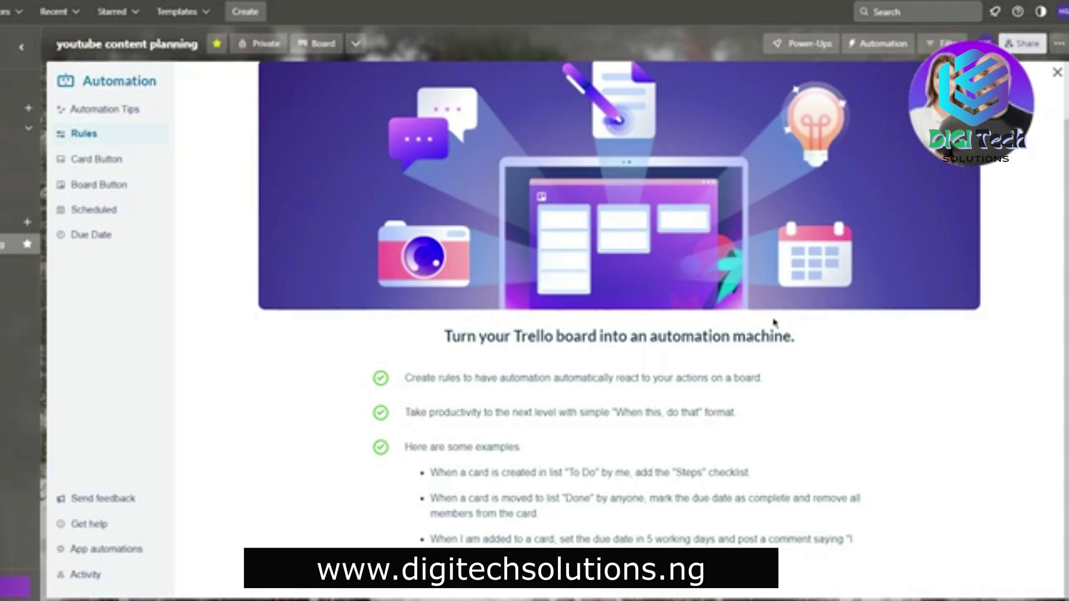
# - Start a new automation rule and bring up the choices for its trigger
pyautogui.click(946, 95)
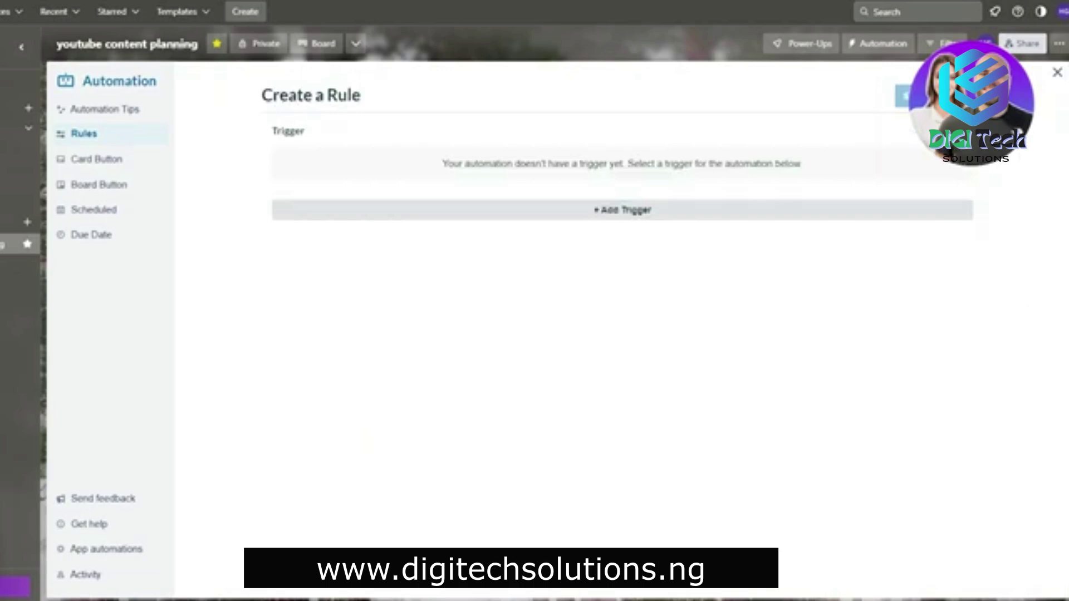
pyautogui.moveTo(399, 172); pyautogui.dragTo(780, 160)
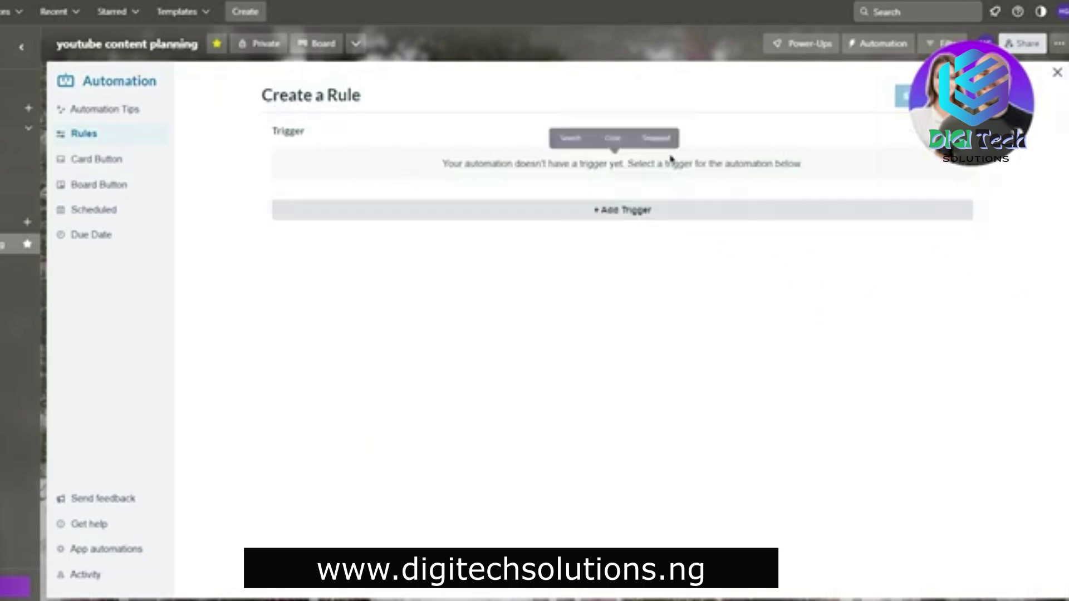
pyautogui.click(651, 211)
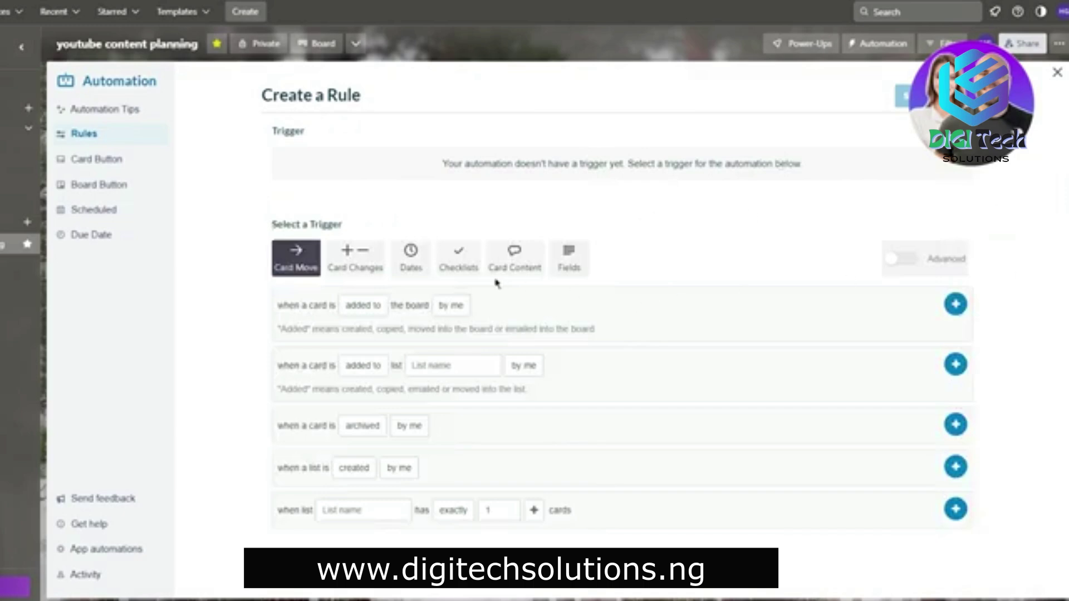
# - Browse the rule's trigger categories, including card changes, dates, card content and fields
pyautogui.moveTo(301, 254); pyautogui.dragTo(448, 228)
pyautogui.click(377, 266)
pyautogui.click(411, 258)
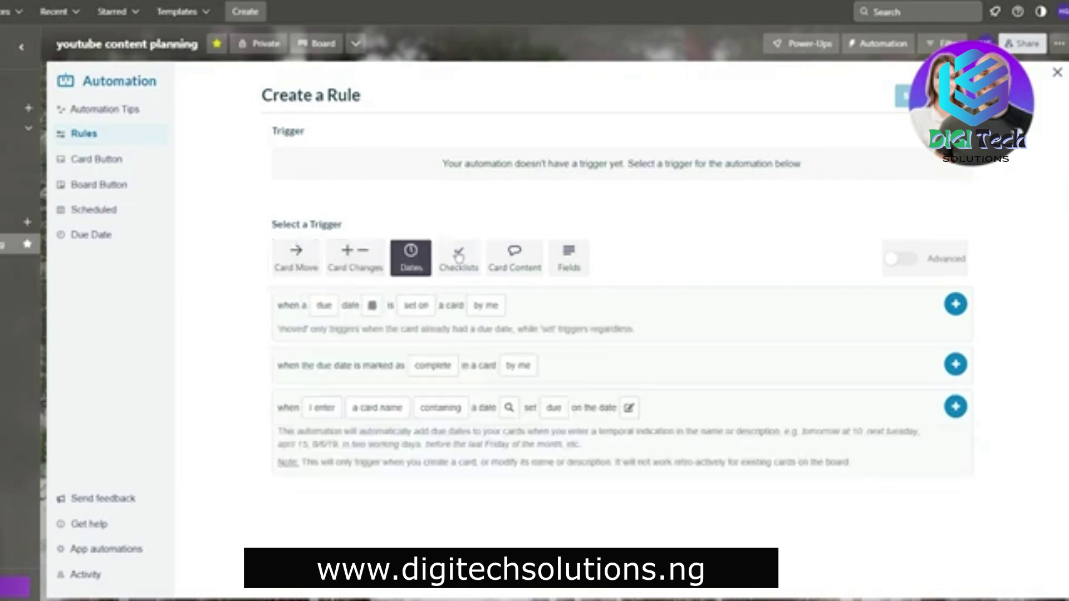
pyautogui.click(513, 258)
pyautogui.click(569, 257)
pyautogui.click(411, 257)
pyautogui.click(355, 257)
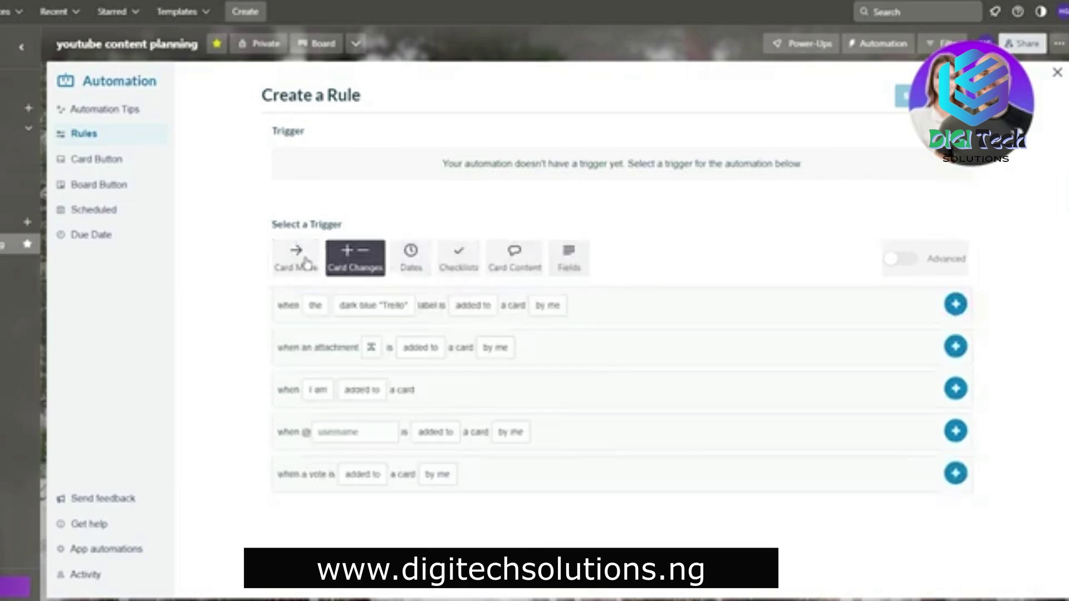
# - Examine the date triggers and the choices for who performs them, followed by the card content and custom field triggers
pyautogui.click(401, 262)
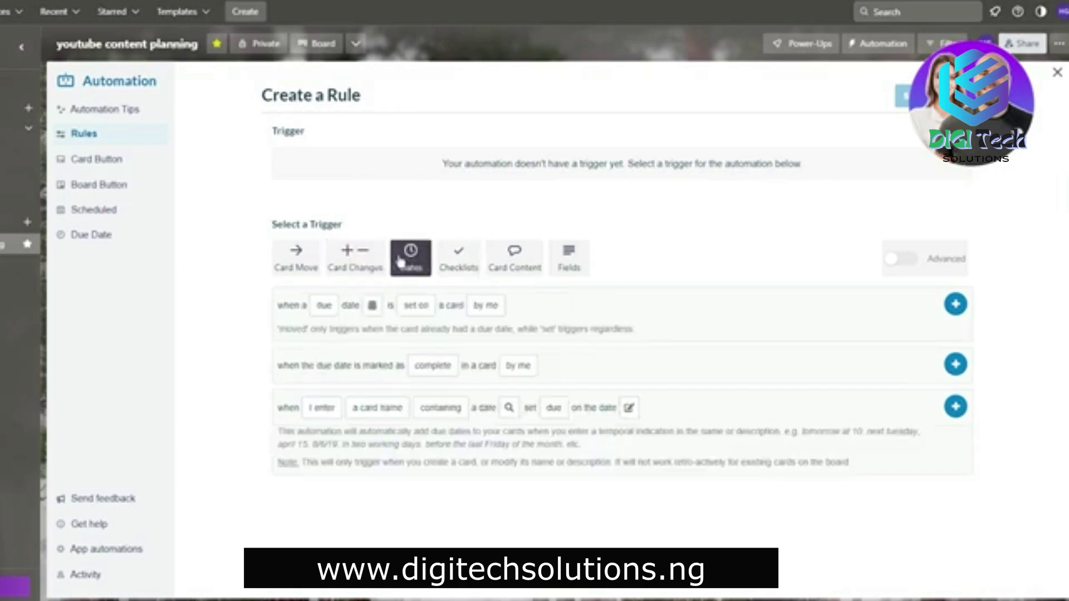
pyautogui.moveTo(246, 317); pyautogui.dragTo(878, 502)
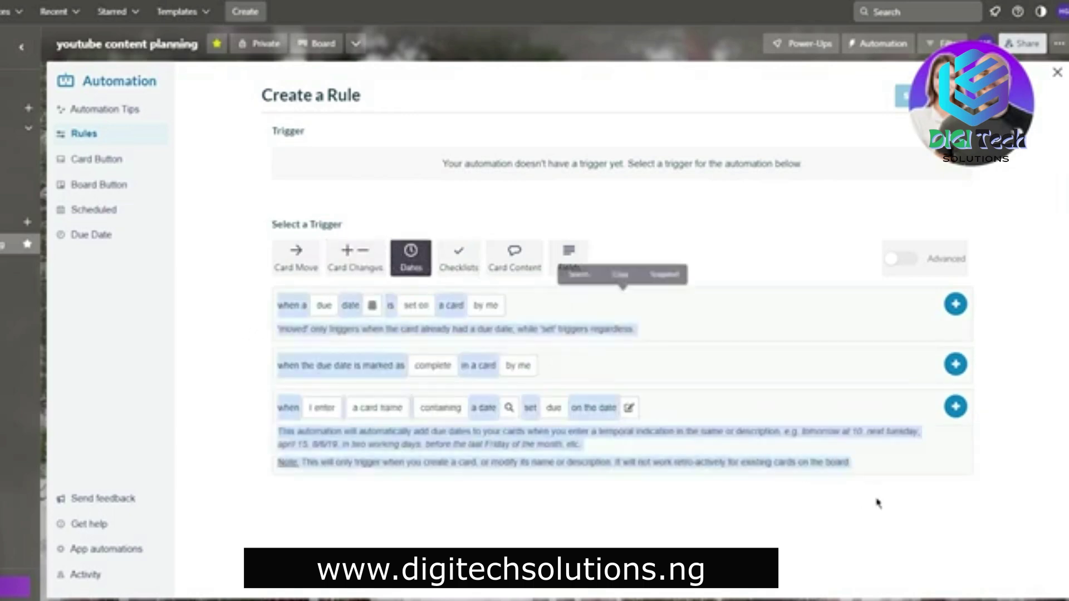
pyautogui.click(224, 349)
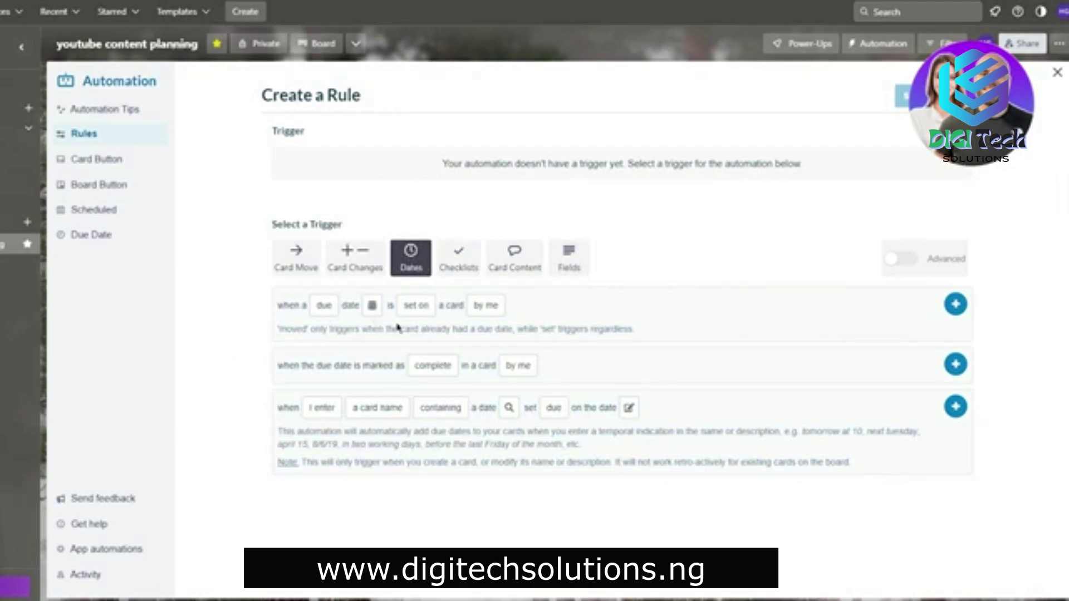
pyautogui.click(486, 306)
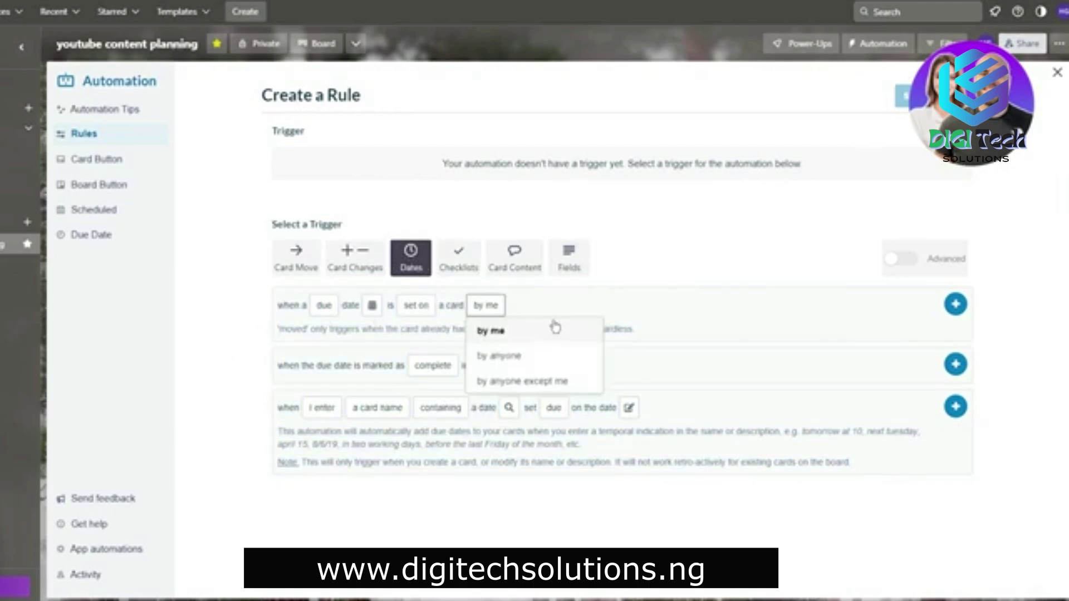
pyautogui.click(490, 330)
pyautogui.click(514, 258)
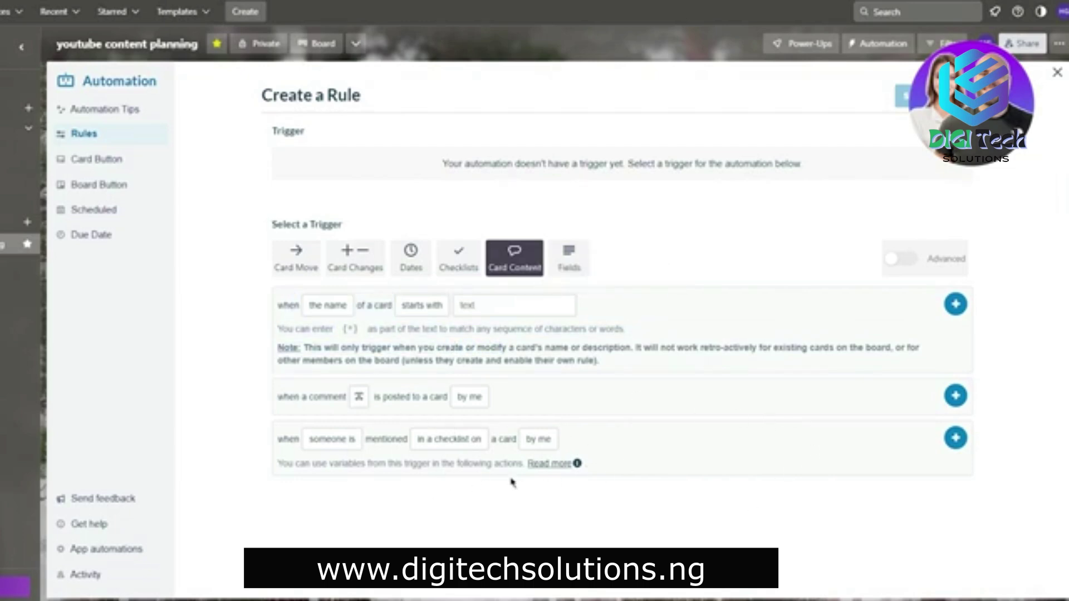
pyautogui.click(565, 269)
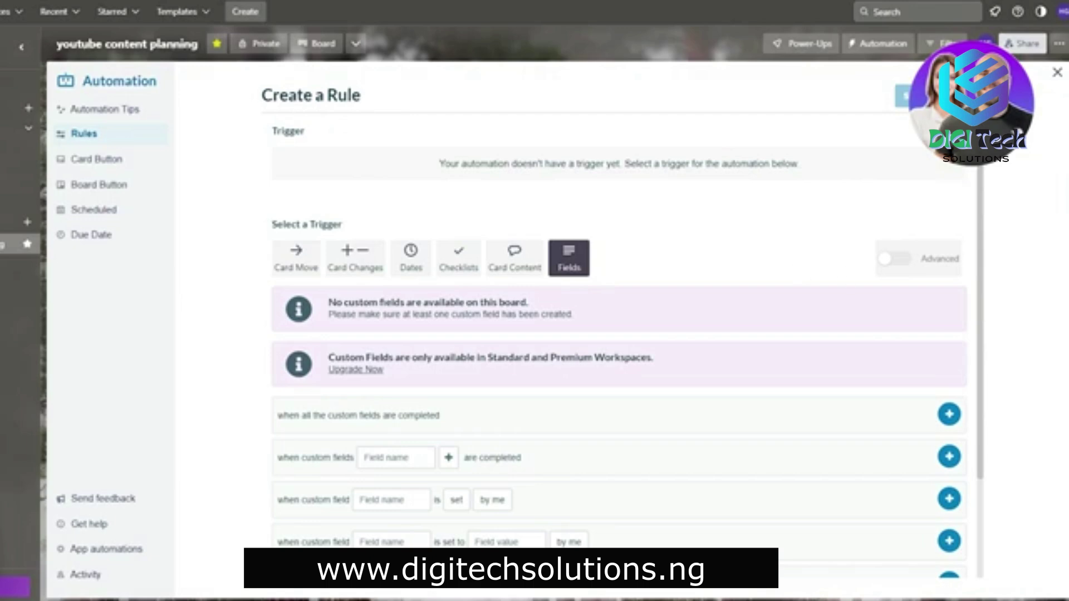
# - Add a card-move trigger to the rule for when a card is added to the list filming by anyone
pyautogui.click(305, 255)
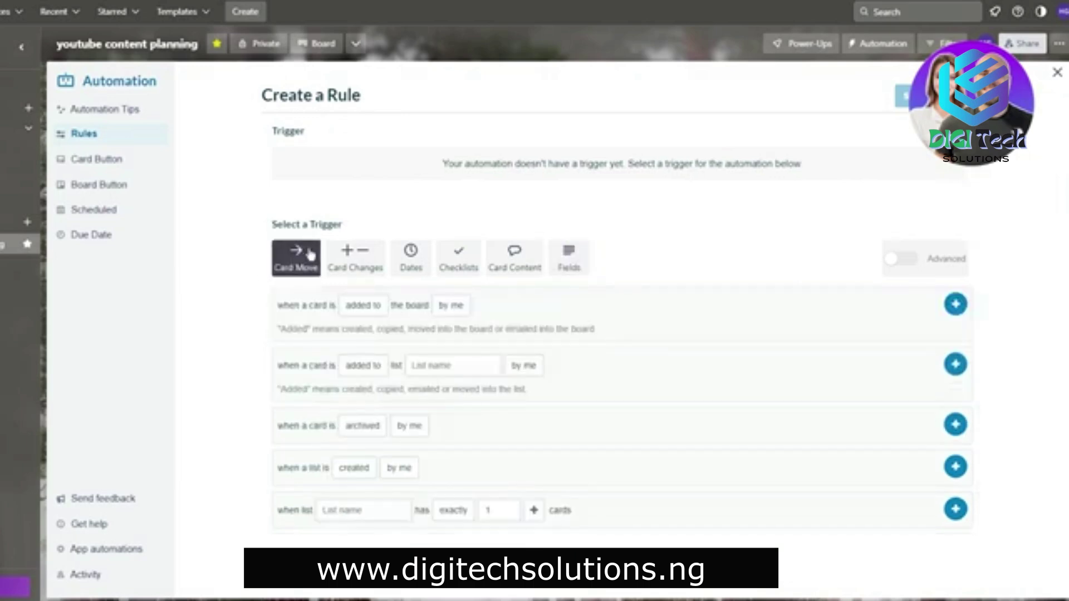
pyautogui.click(383, 309)
pyautogui.click(496, 309)
pyautogui.click(461, 365)
pyautogui.click(459, 424)
pyautogui.click(536, 363)
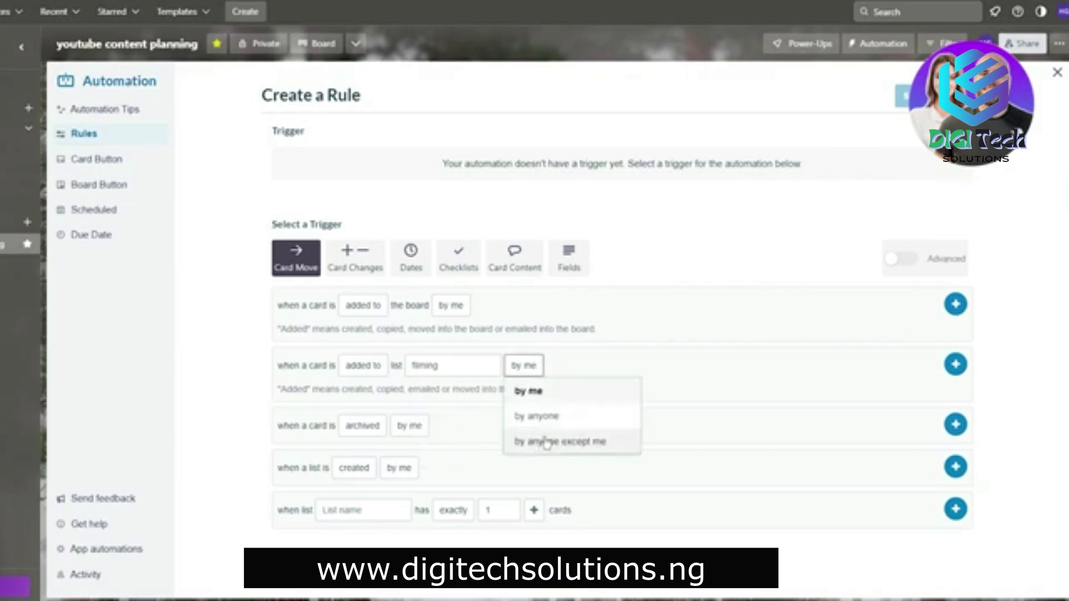
pyautogui.click(546, 440)
pyautogui.click(565, 372)
pyautogui.click(536, 416)
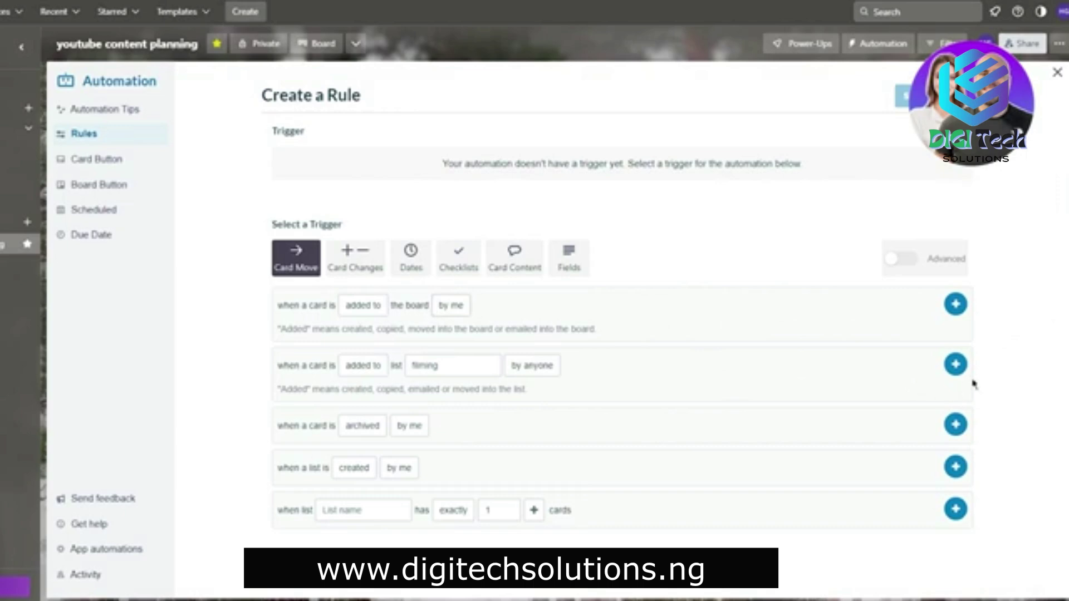
pyautogui.click(955, 366)
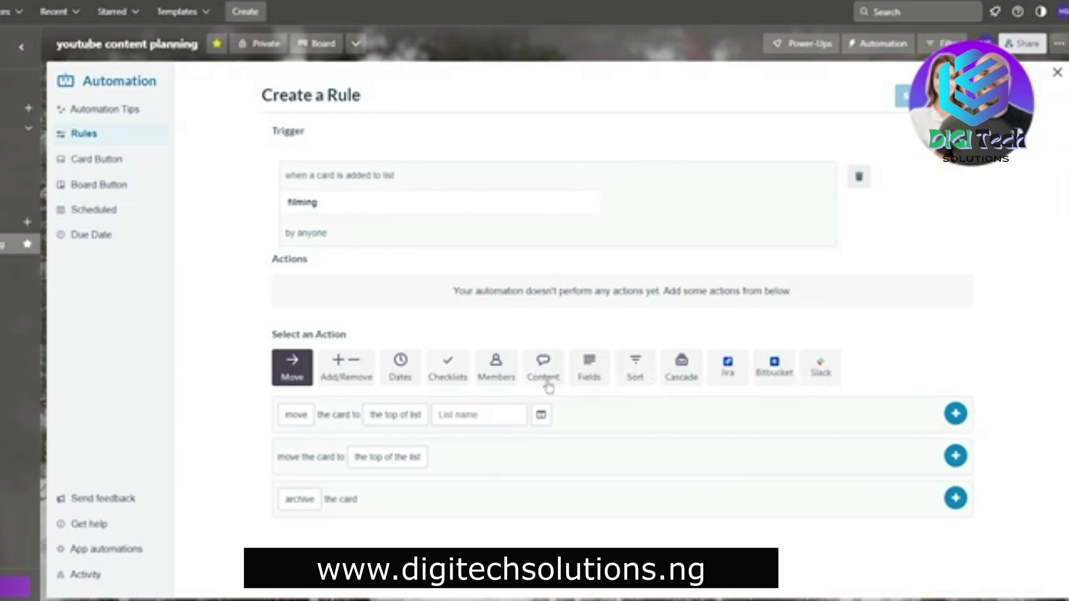
# - Add an action that assigns the board member's username to the card, and save the rule
pyautogui.click(497, 370)
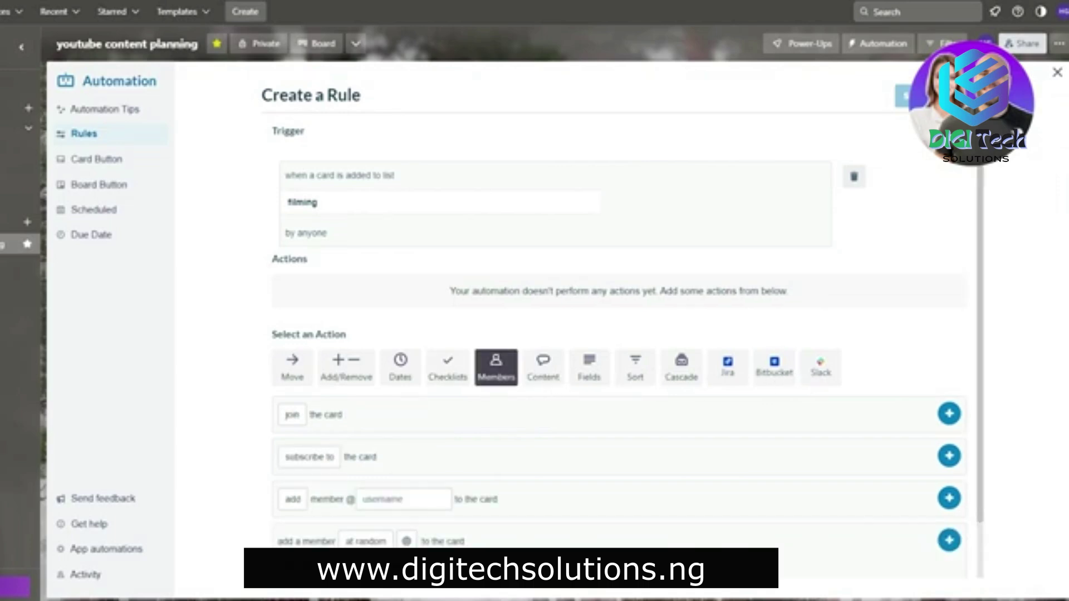
pyautogui.scroll(-1, 914, 368)
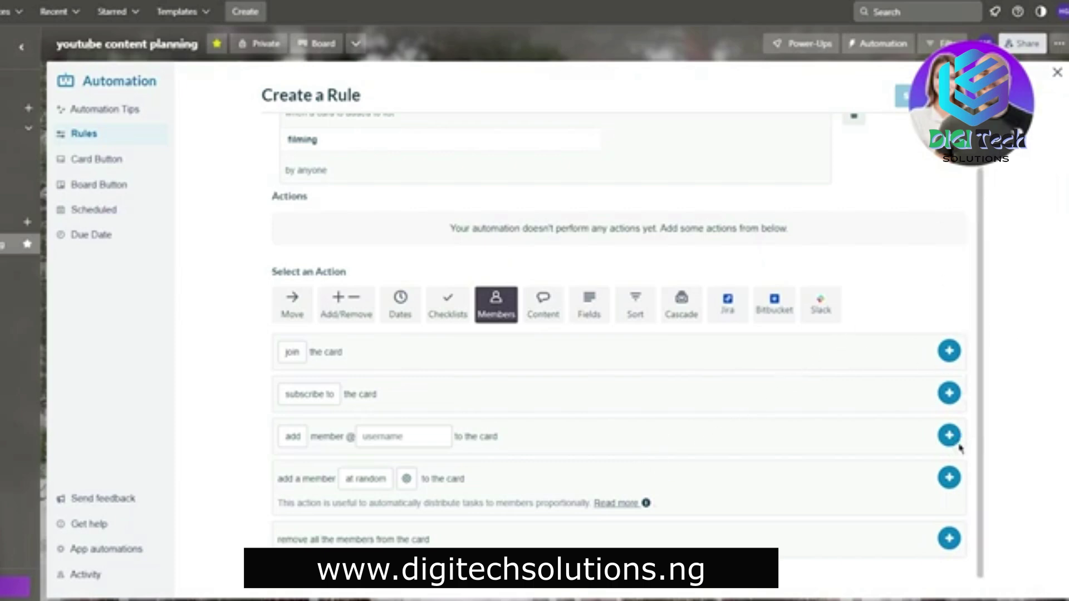
pyautogui.click(407, 472)
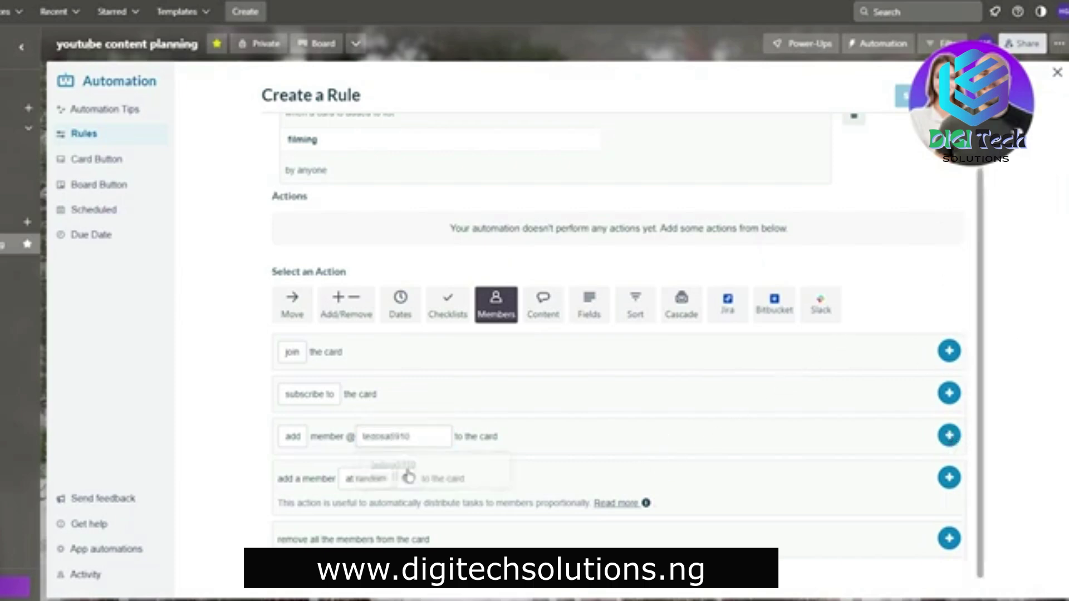
pyautogui.click(948, 435)
pyautogui.click(917, 95)
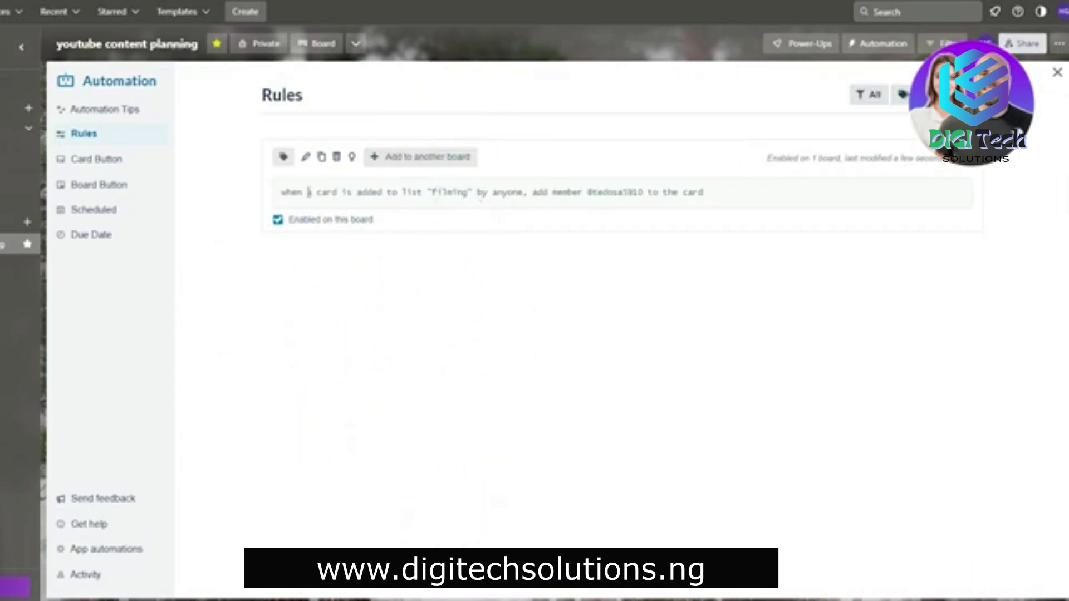
# - Review the saved rule, close the automation window and test it by moving the "10 tips for trello" card to the filming list
pyautogui.moveTo(539, 192); pyautogui.dragTo(744, 193)
pyautogui.click(759, 294)
pyautogui.click(1058, 72)
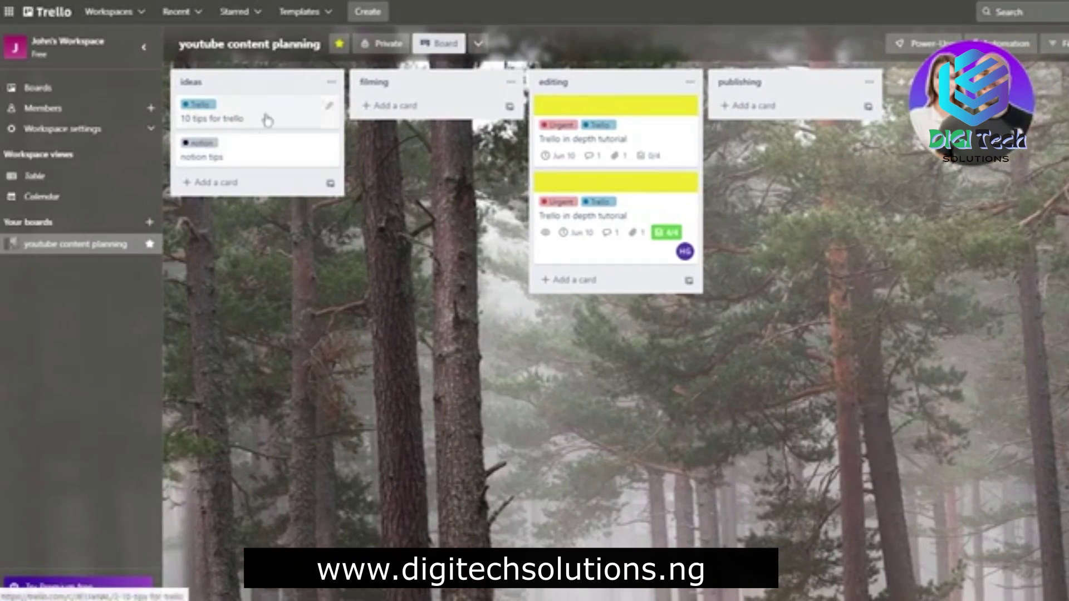
pyautogui.moveTo(267, 120); pyautogui.dragTo(434, 123)
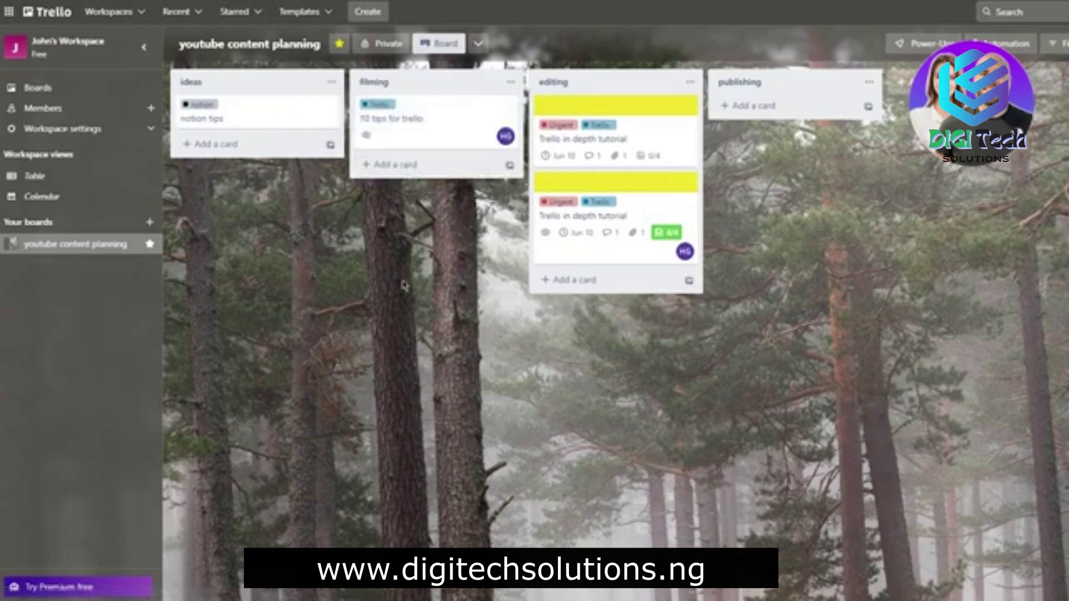
# - Check the "10 tips for trello" card, move the "notion tips" card from ideas to filming and review its details
pyautogui.click(417, 114)
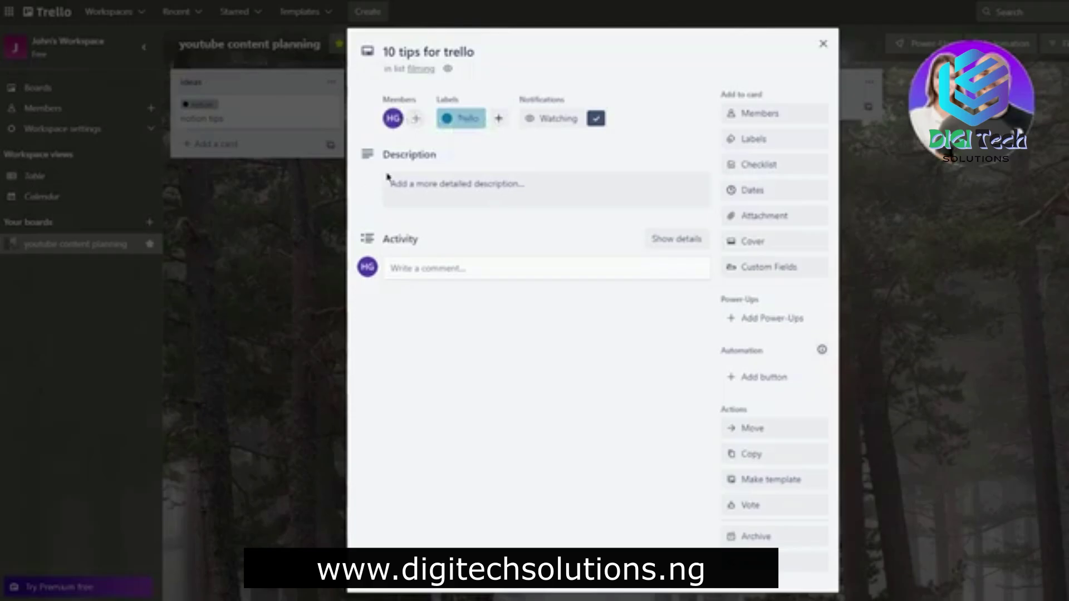
pyautogui.click(323, 177)
pyautogui.moveTo(272, 113); pyautogui.dragTo(245, 116)
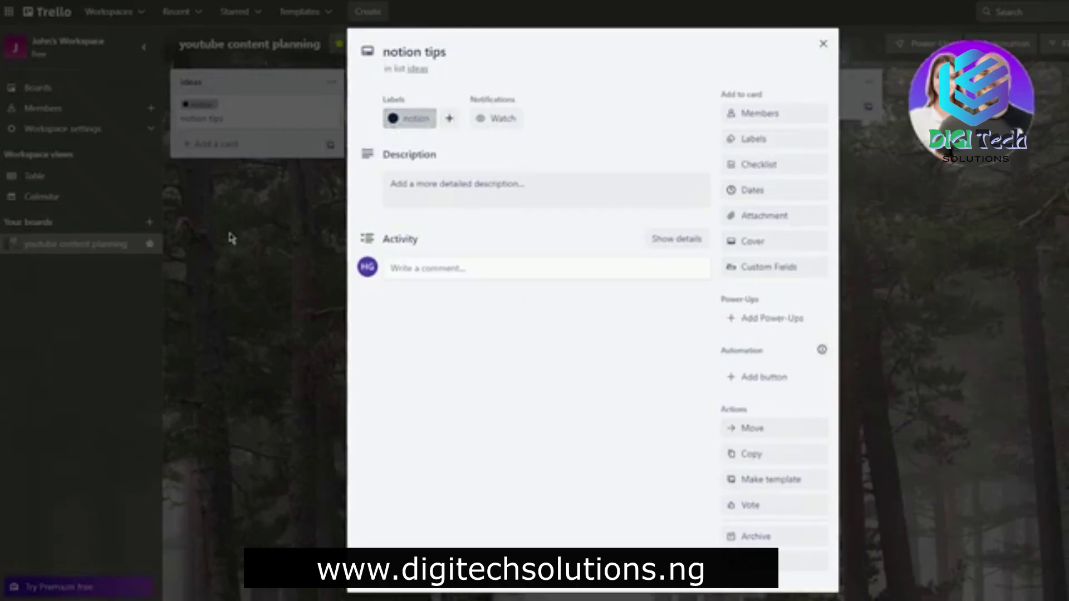
pyautogui.click(262, 112)
pyautogui.moveTo(263, 112); pyautogui.dragTo(448, 185)
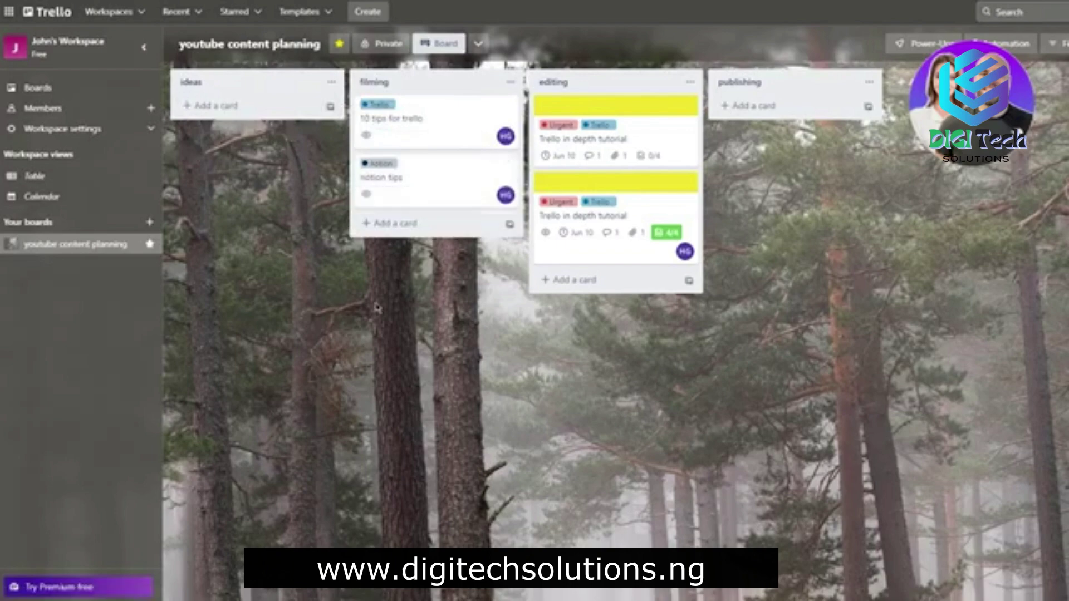
pyautogui.click(461, 181)
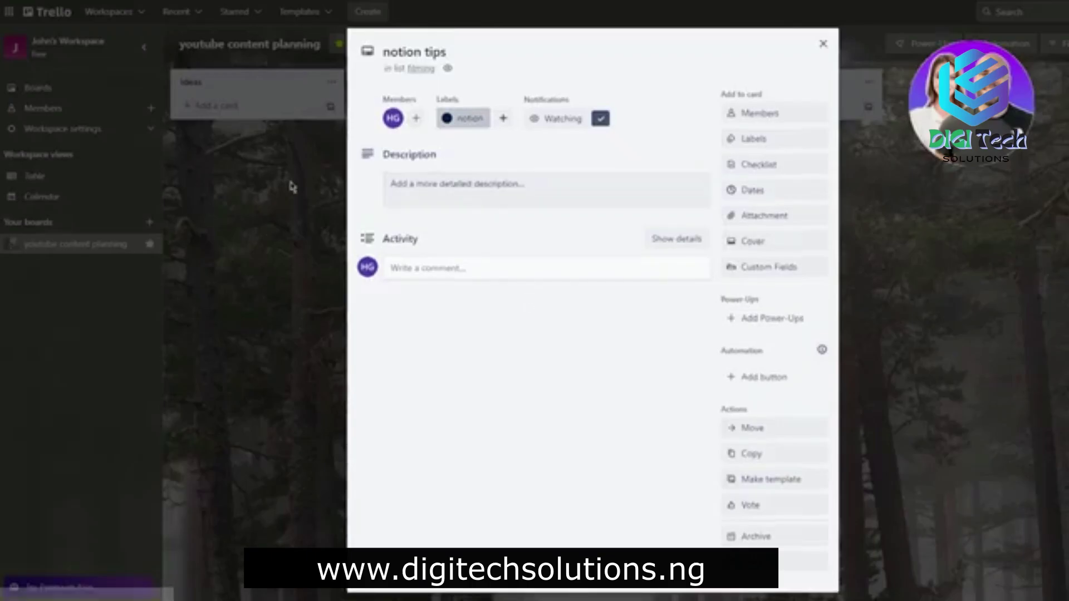
pyautogui.click(290, 204)
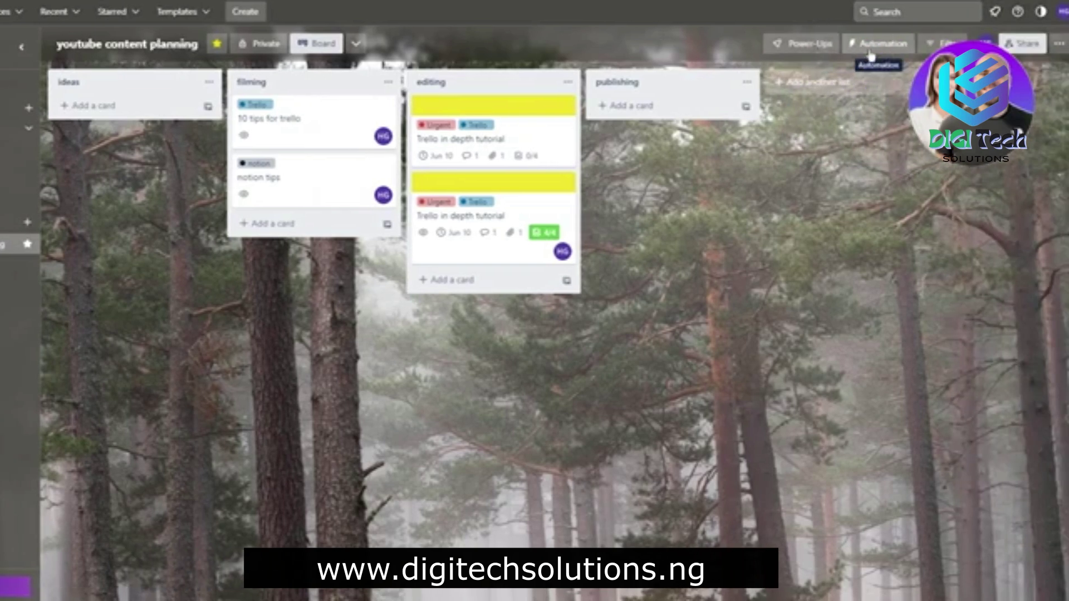
# - Open the card button automations and read the introduction with its Assign Me, Completed and Send to Reviewer examples
pyautogui.click(999, 44)
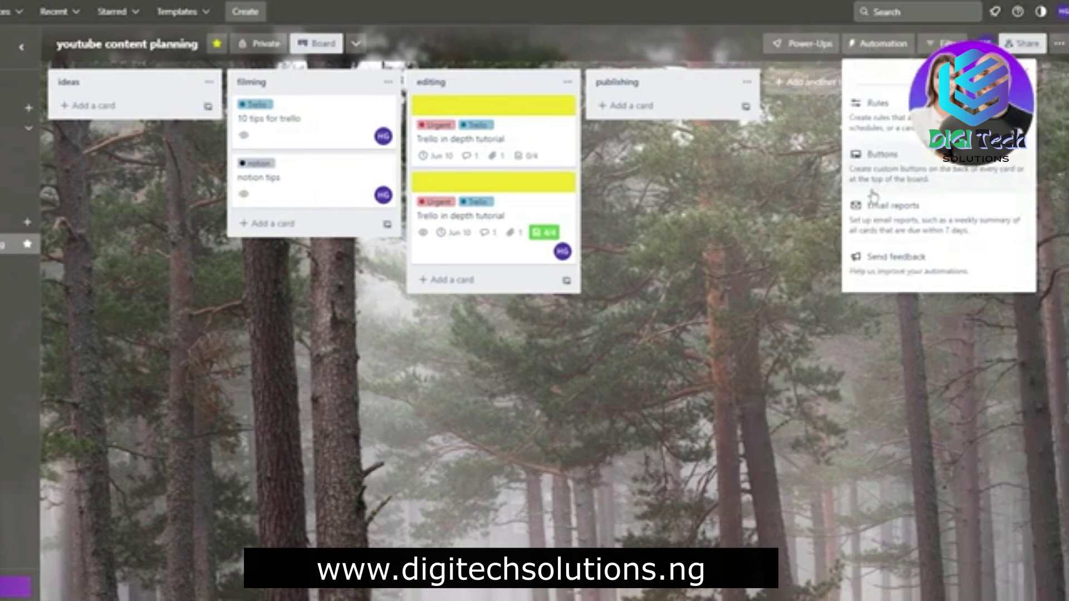
pyautogui.click(964, 177)
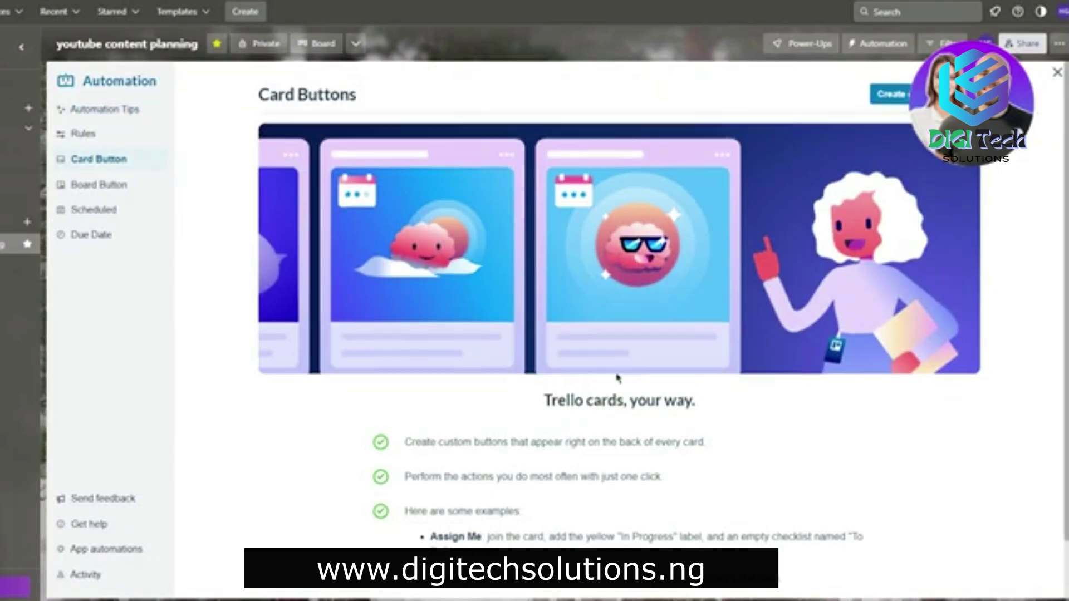
pyautogui.scroll(-1, 617, 378)
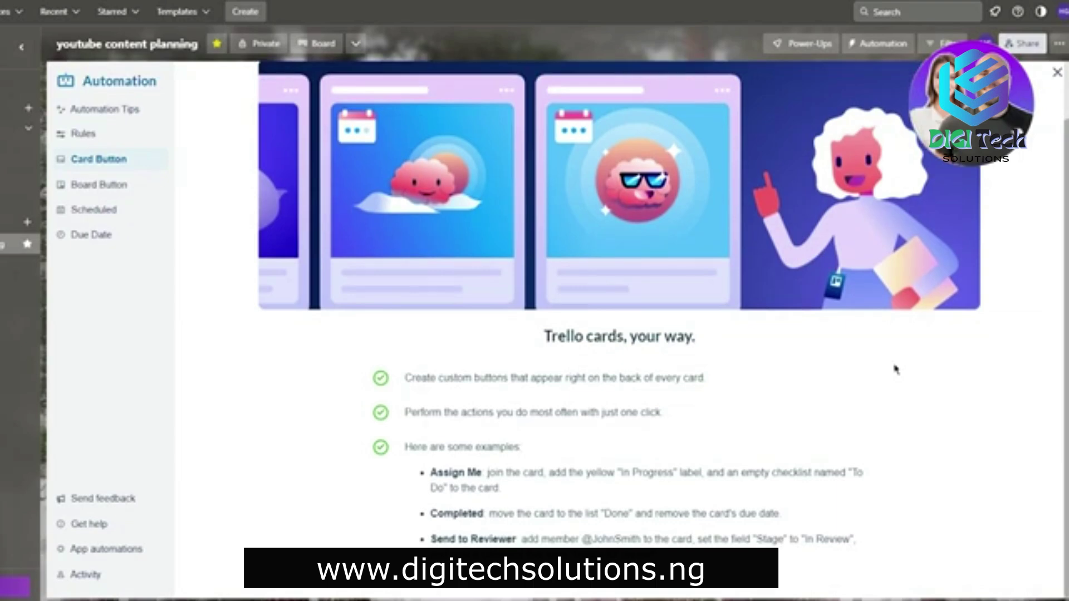
pyautogui.moveTo(426, 468); pyautogui.dragTo(633, 514)
pyautogui.click(350, 449)
pyautogui.moveTo(568, 518); pyautogui.dragTo(840, 522)
pyautogui.click(840, 522)
pyautogui.moveTo(429, 473); pyautogui.dragTo(715, 540)
pyautogui.click(714, 541)
pyautogui.scroll(2, 501, 441)
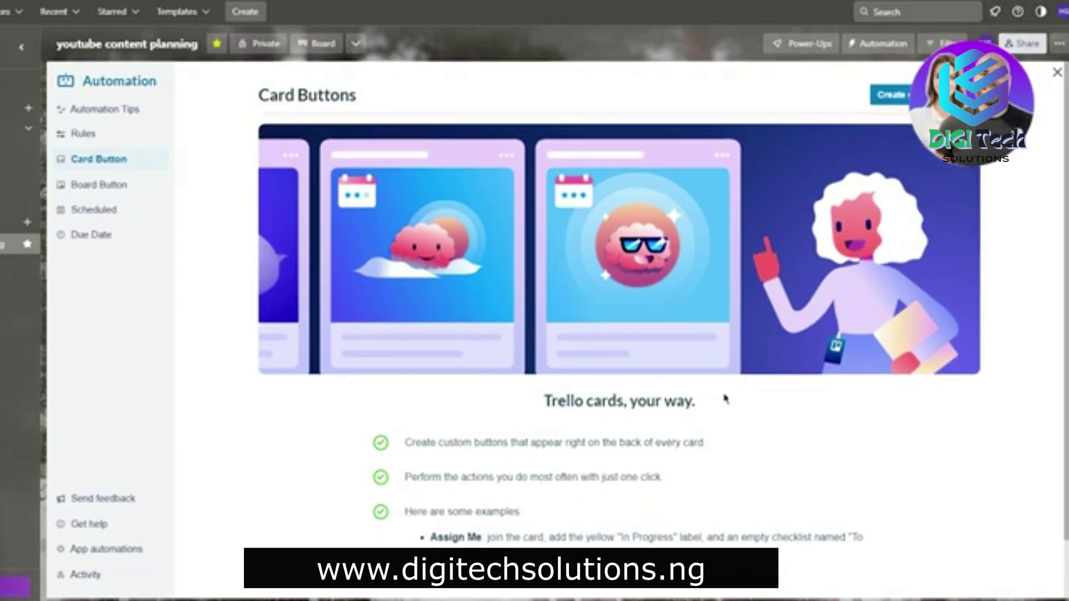
# - Create a card button titled "send to filming" with the lightning bolt icon
pyautogui.click(891, 94)
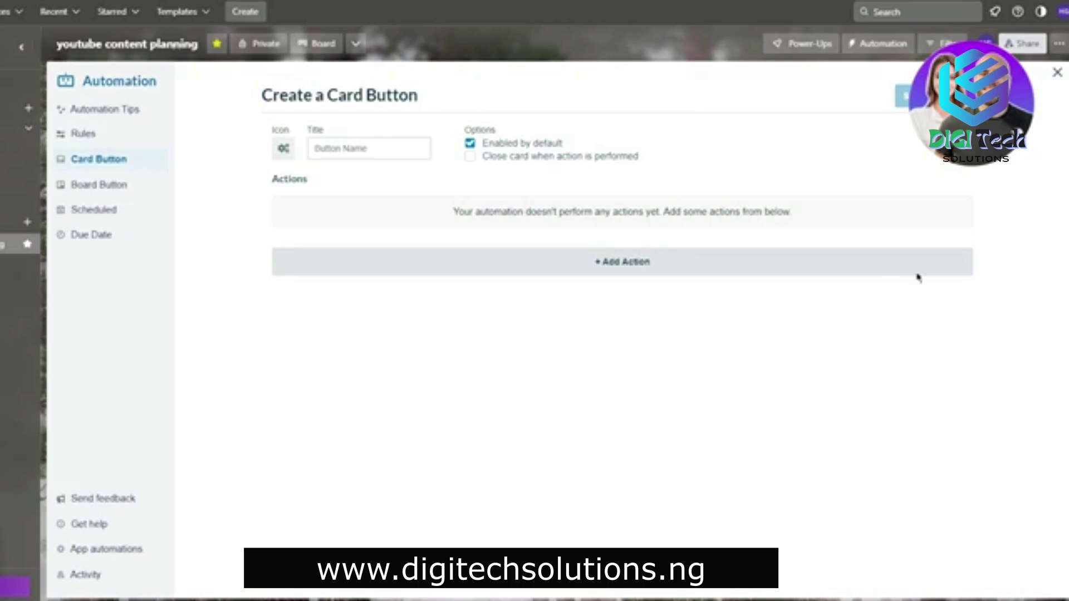
pyautogui.click(370, 144)
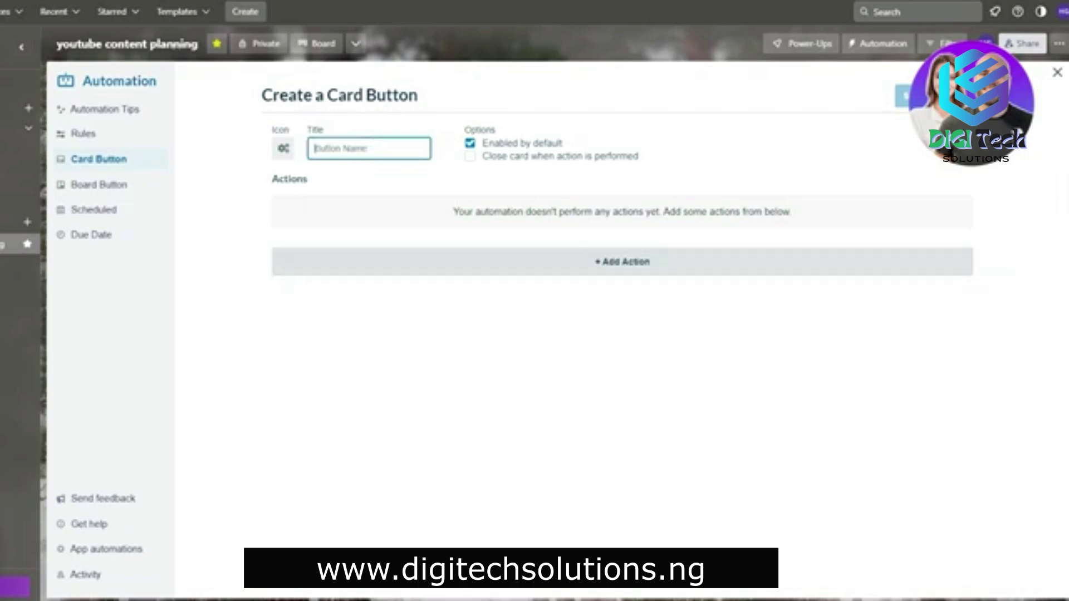
pyautogui.click(930, 97)
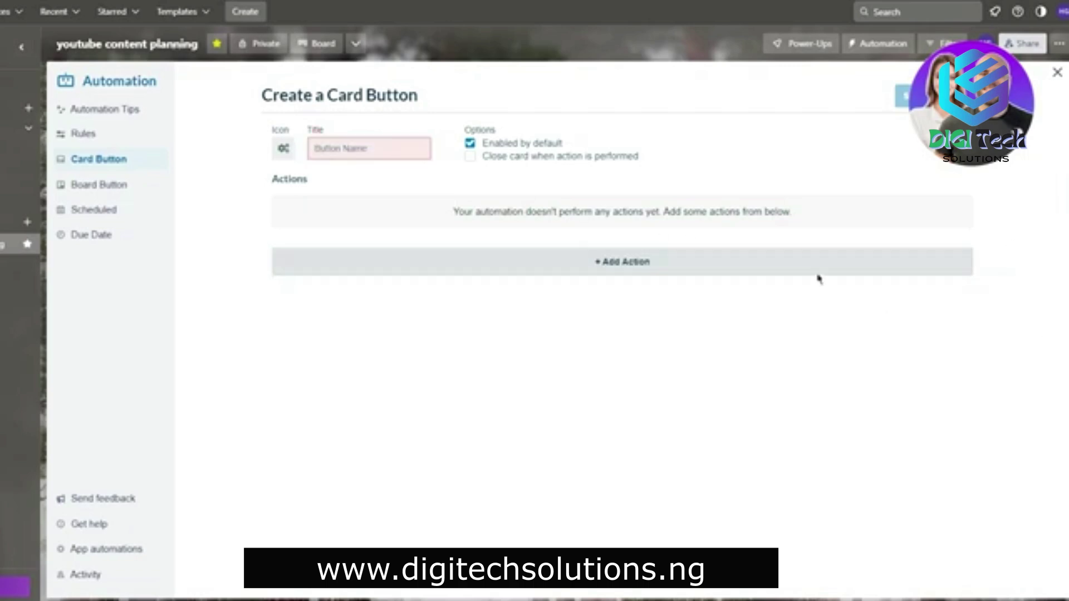
pyautogui.click(365, 150)
pyautogui.click(360, 143)
pyautogui.write('send to filming')
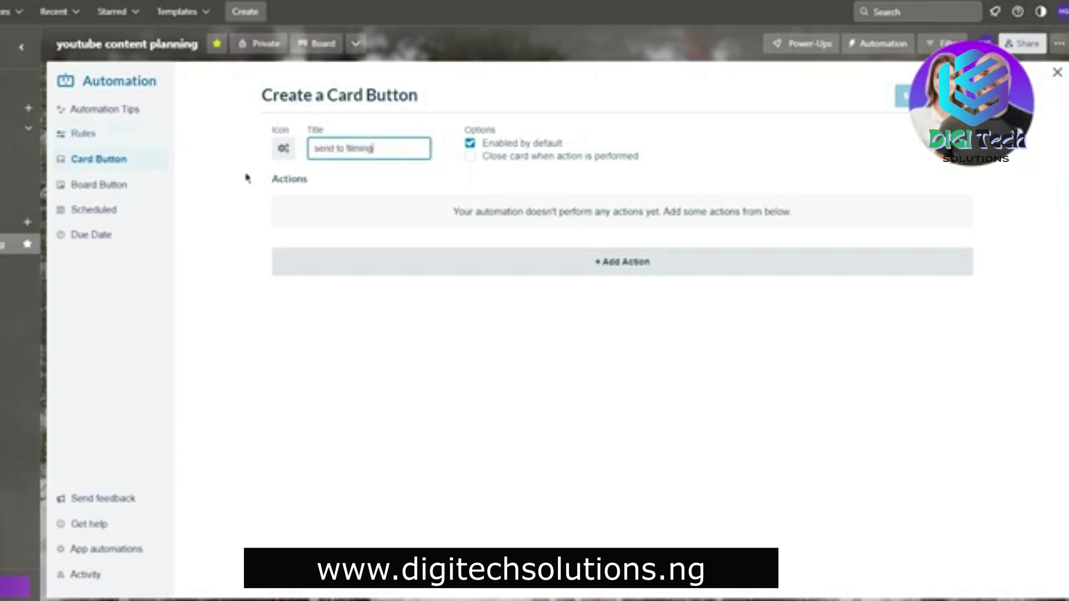
pyautogui.click(283, 148)
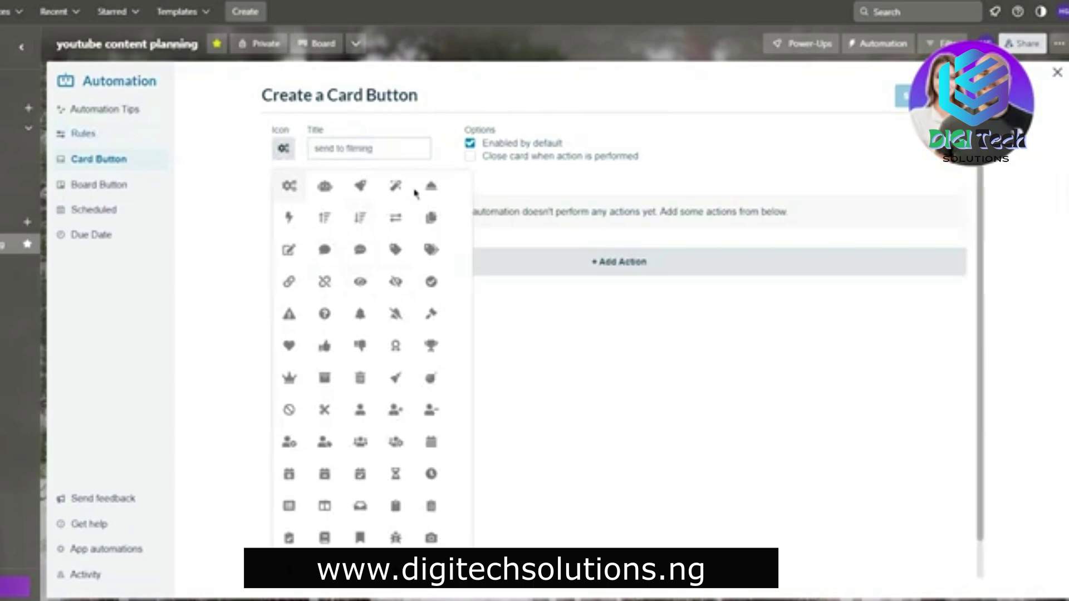
pyautogui.click(284, 223)
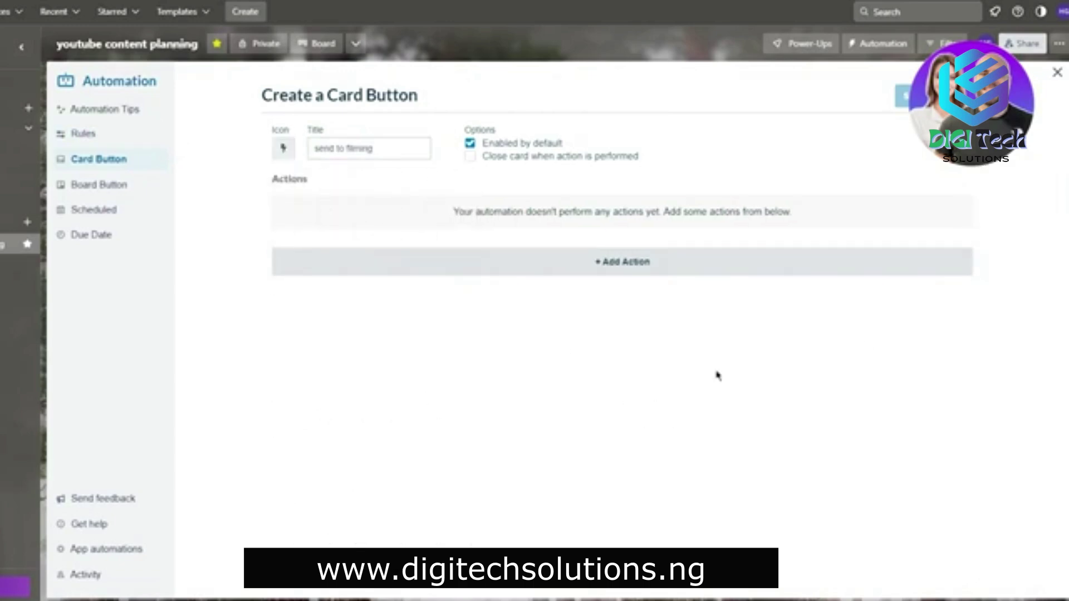
# - Add an action to the card button that moves the card to the top of list filming
pyautogui.click(636, 272)
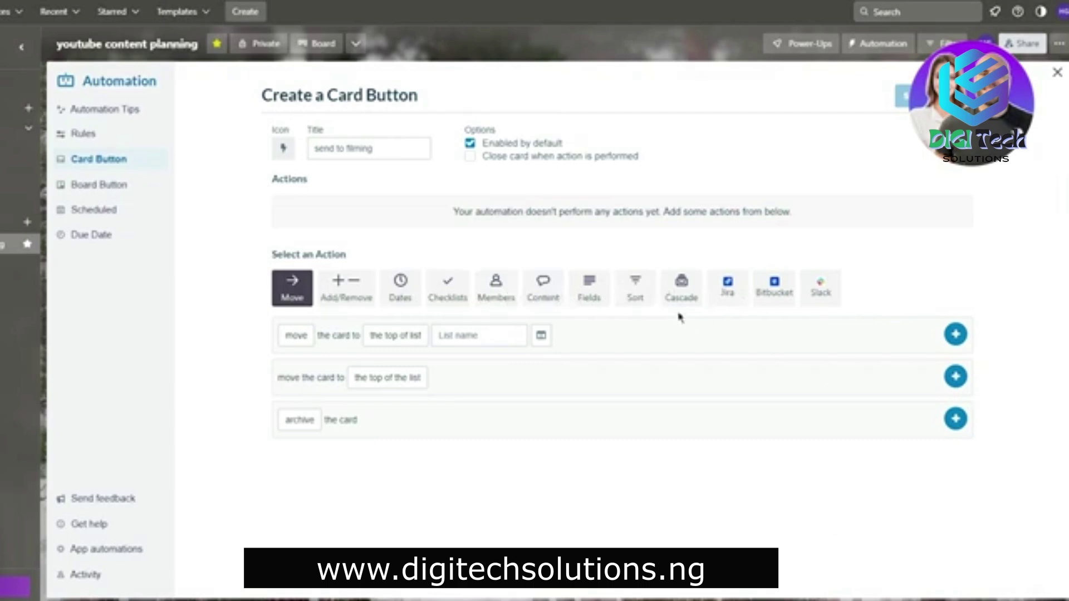
pyautogui.click(509, 294)
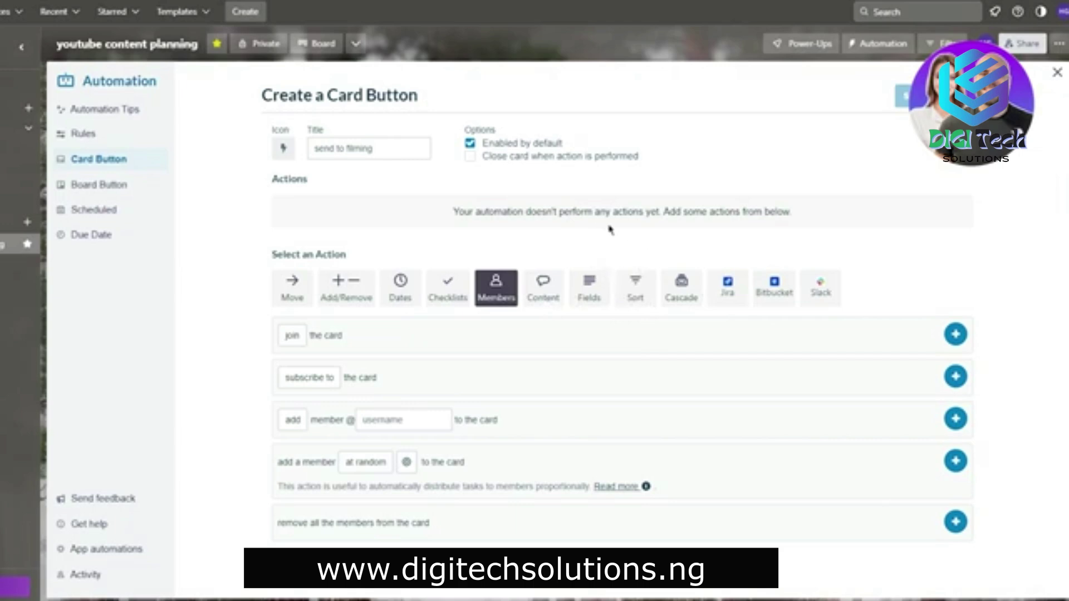
pyautogui.click(292, 287)
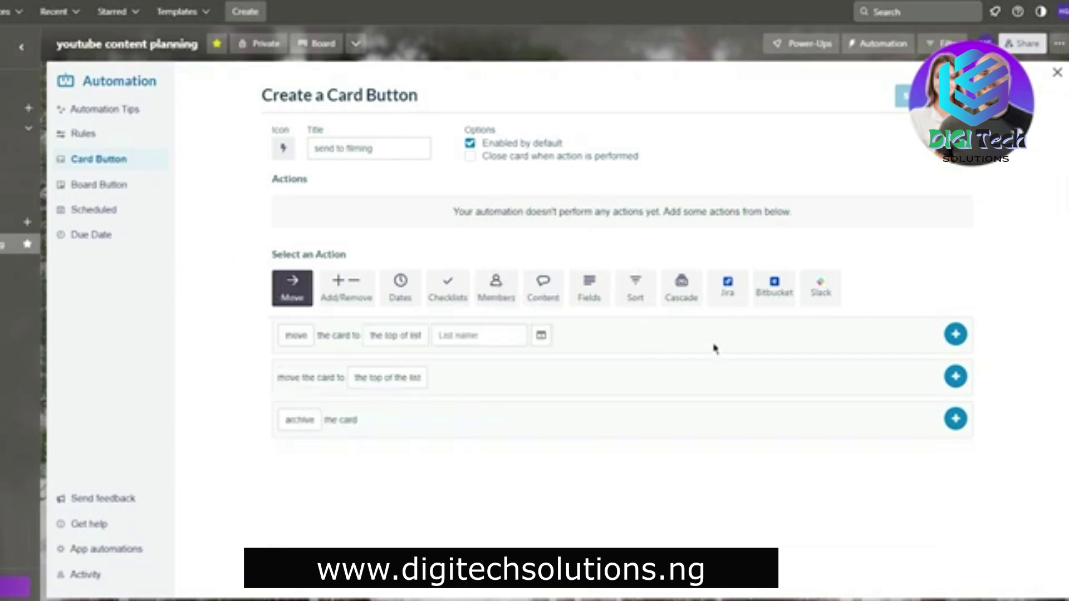
pyautogui.click(479, 335)
pyautogui.click(455, 418)
pyautogui.click(510, 337)
pyautogui.click(488, 392)
pyautogui.click(956, 334)
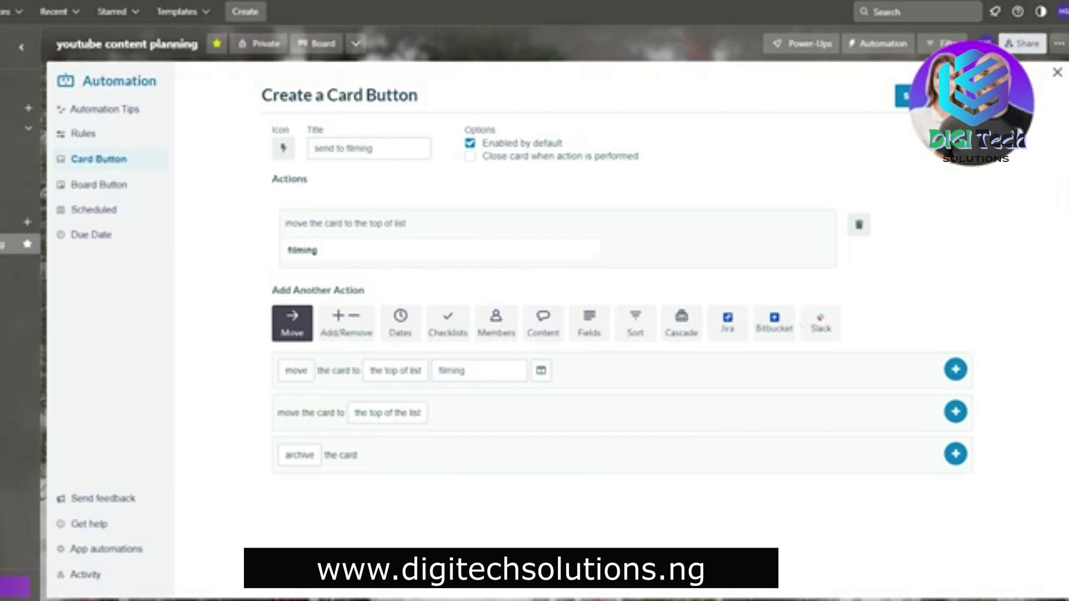
# - In the content actions, enter "new automation" as the card description and "hbi new comment time" as the comment to post
pyautogui.click(497, 331)
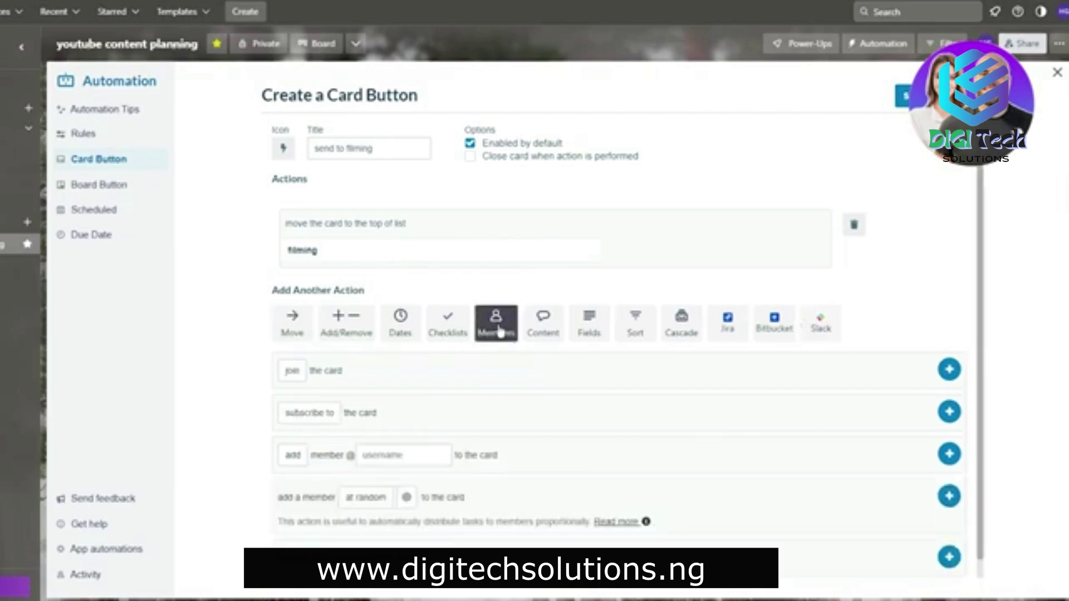
pyautogui.click(556, 333)
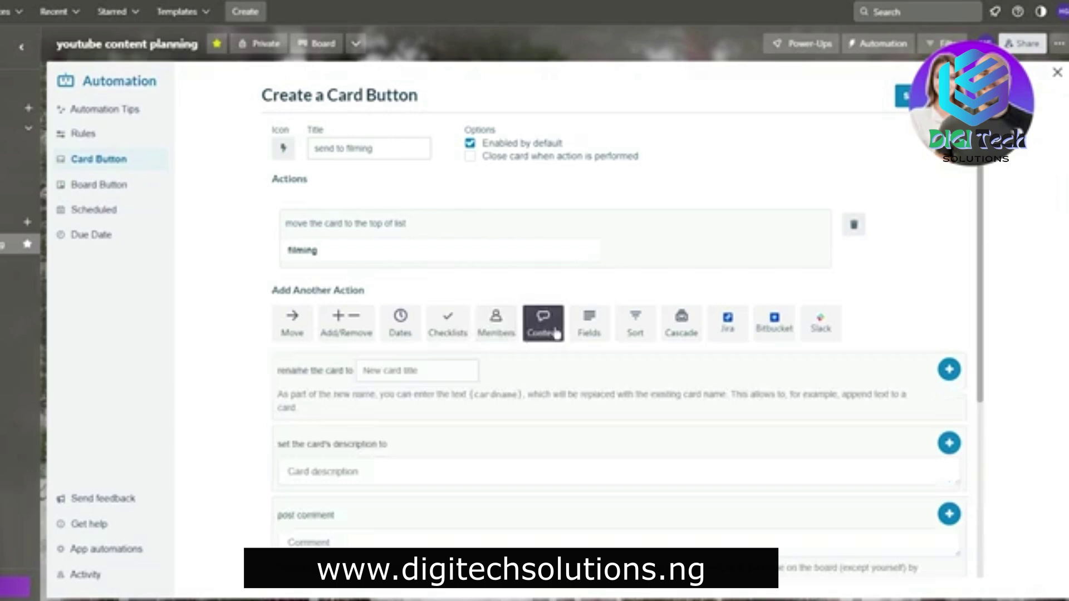
pyautogui.scroll(-3, 390, 378)
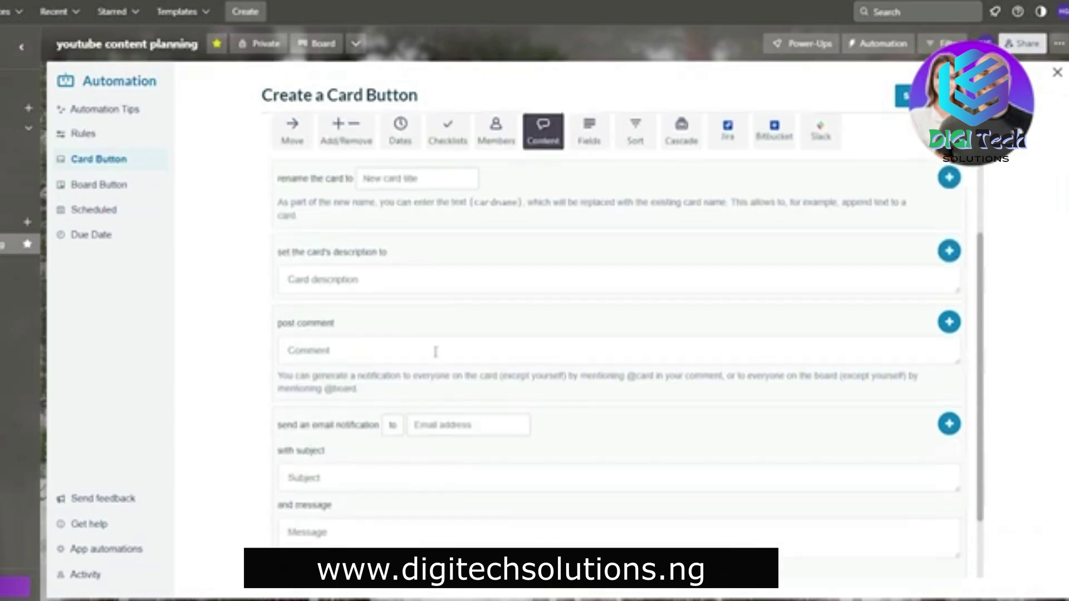
pyautogui.click(376, 294)
pyautogui.write('new automation')
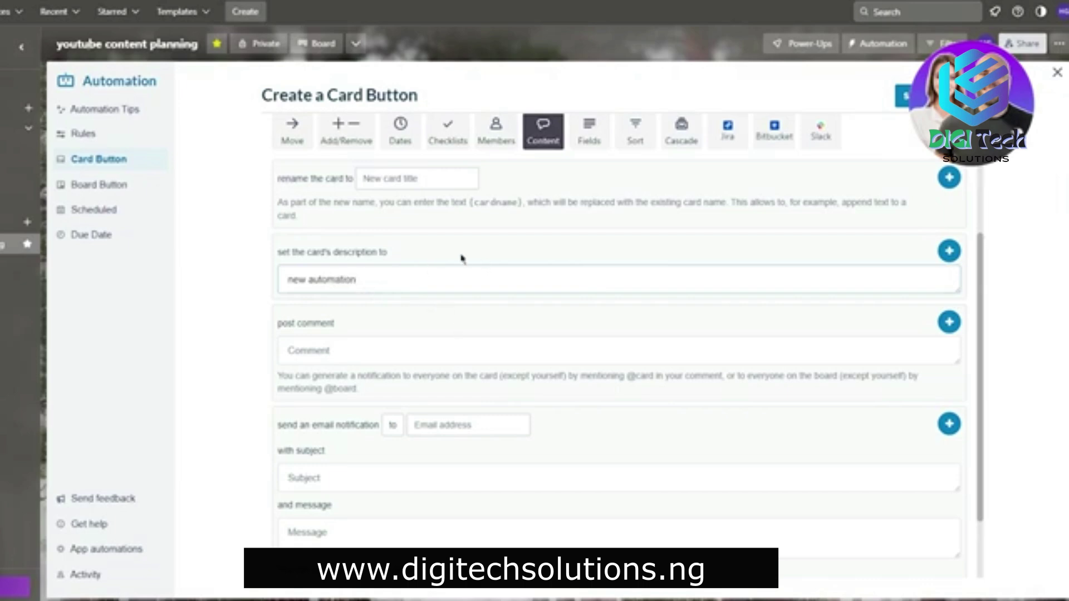
pyautogui.click(465, 351)
pyautogui.write('hbi riew')
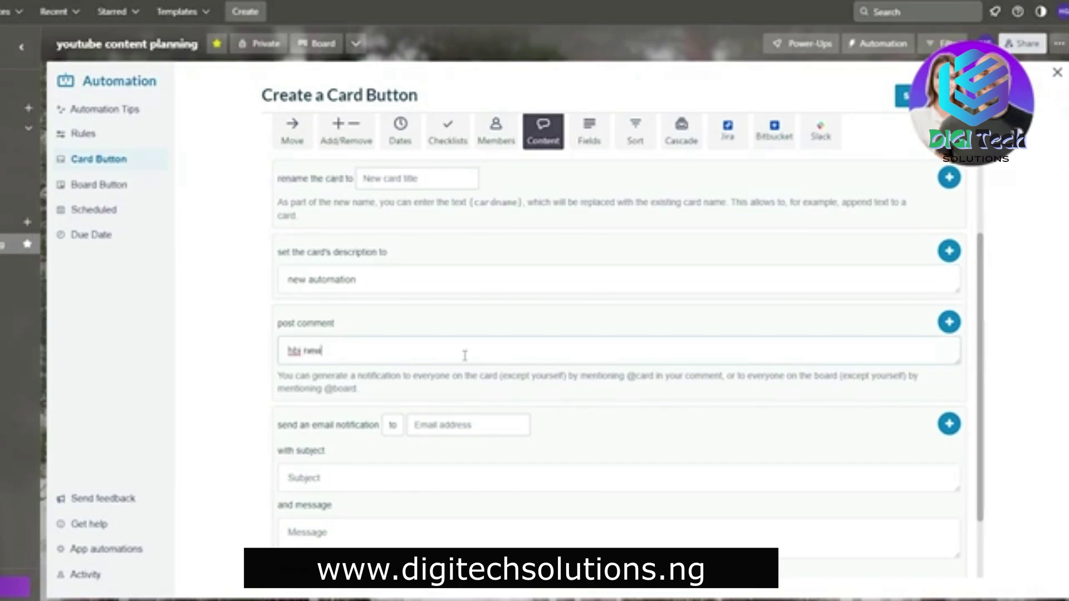
pyautogui.write(' crmment time')
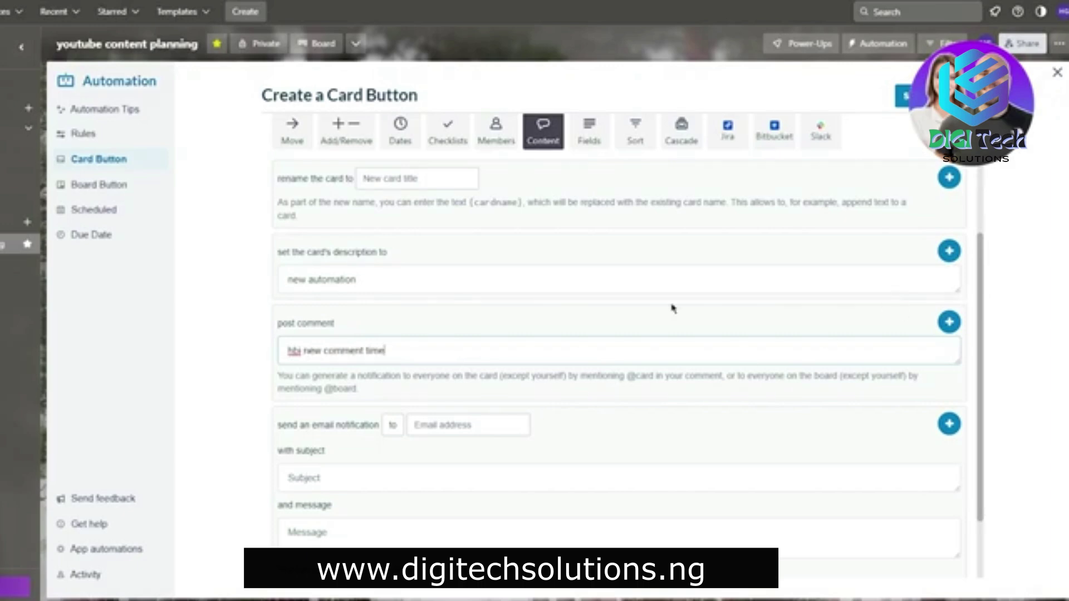
# - Add the set-description action to the card button and save the button
pyautogui.scroll(-2, 669, 306)
pyautogui.scroll(5, 724, 286)
pyautogui.scroll(-3, 807, 312)
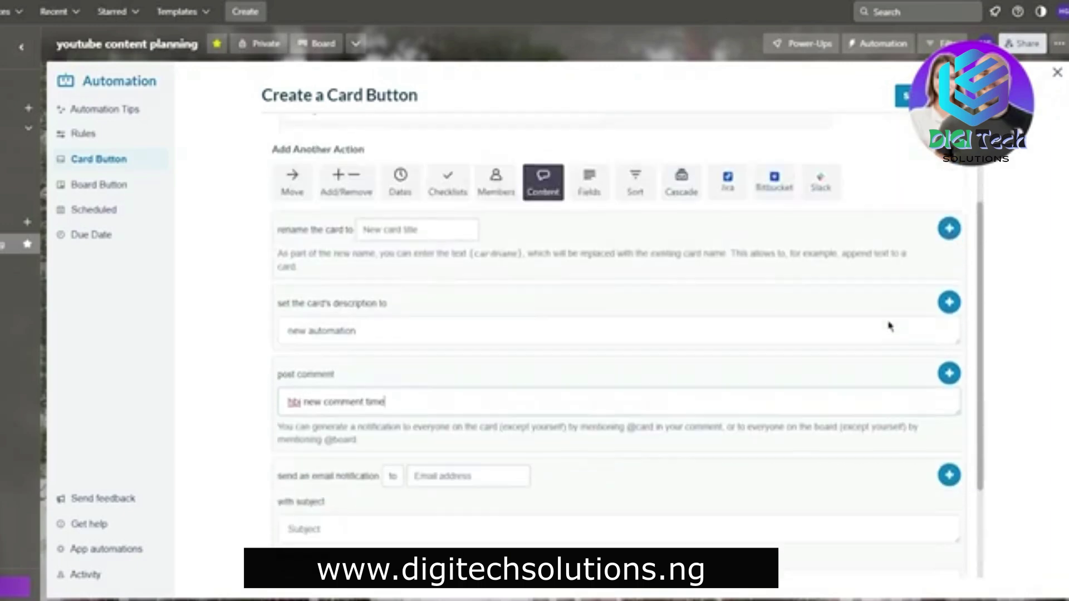
pyautogui.click(949, 297)
pyautogui.scroll(3, 979, 268)
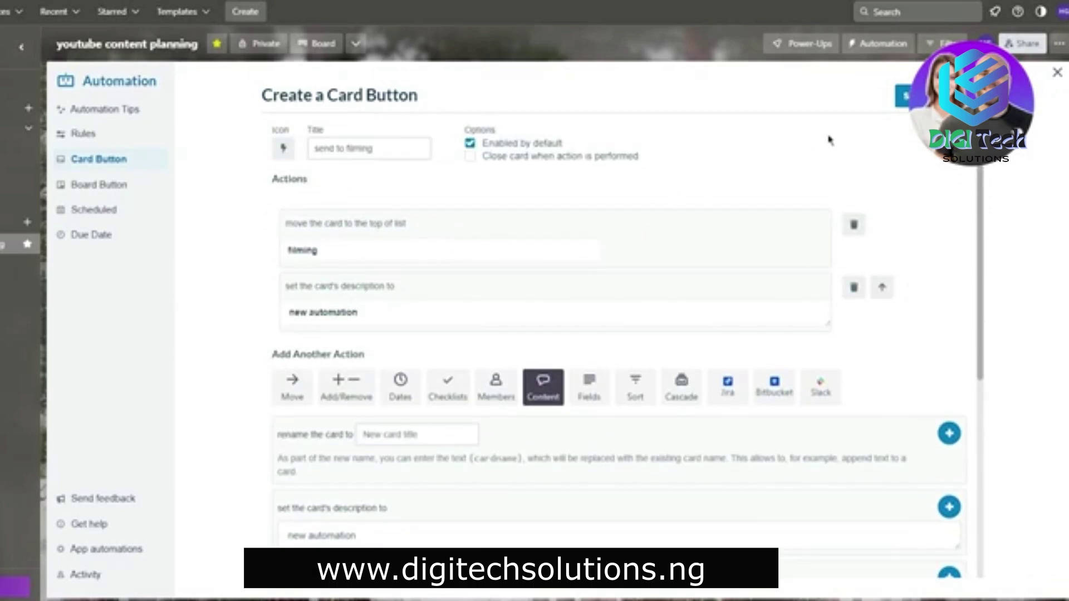
pyautogui.click(903, 96)
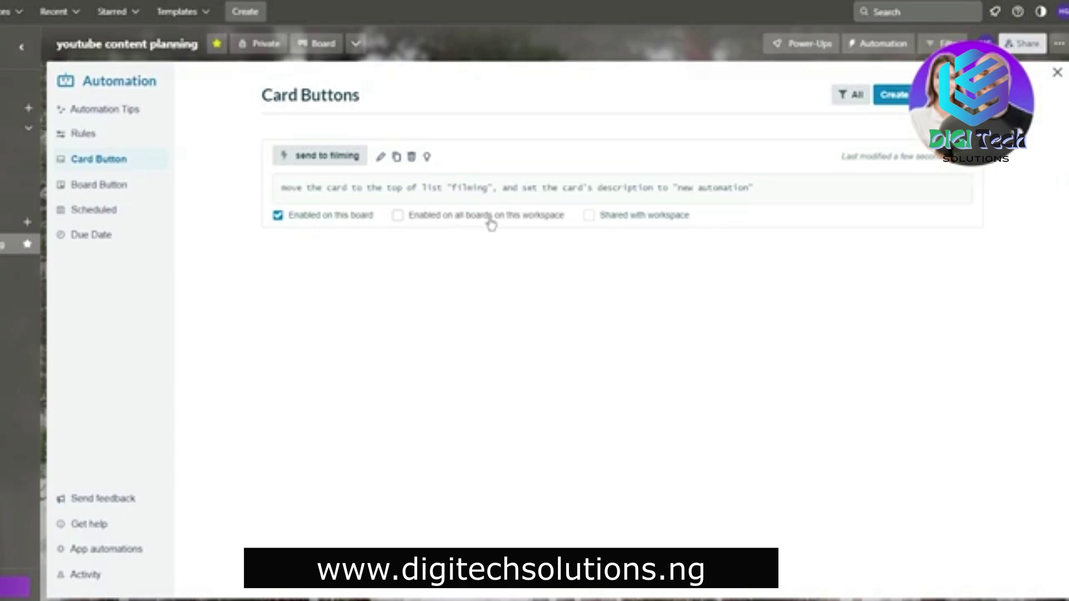
# - Close the automation window and move the upper "Trello in depth tutorial" card through filming and back to the top of editing
pyautogui.click(1057, 73)
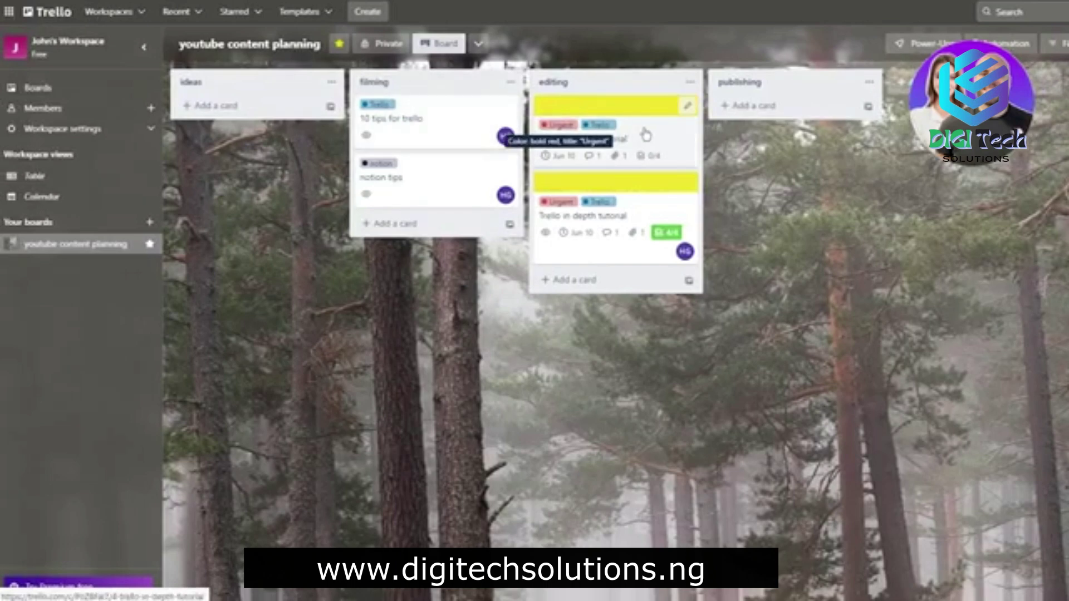
pyautogui.moveTo(646, 134); pyautogui.dragTo(640, 111)
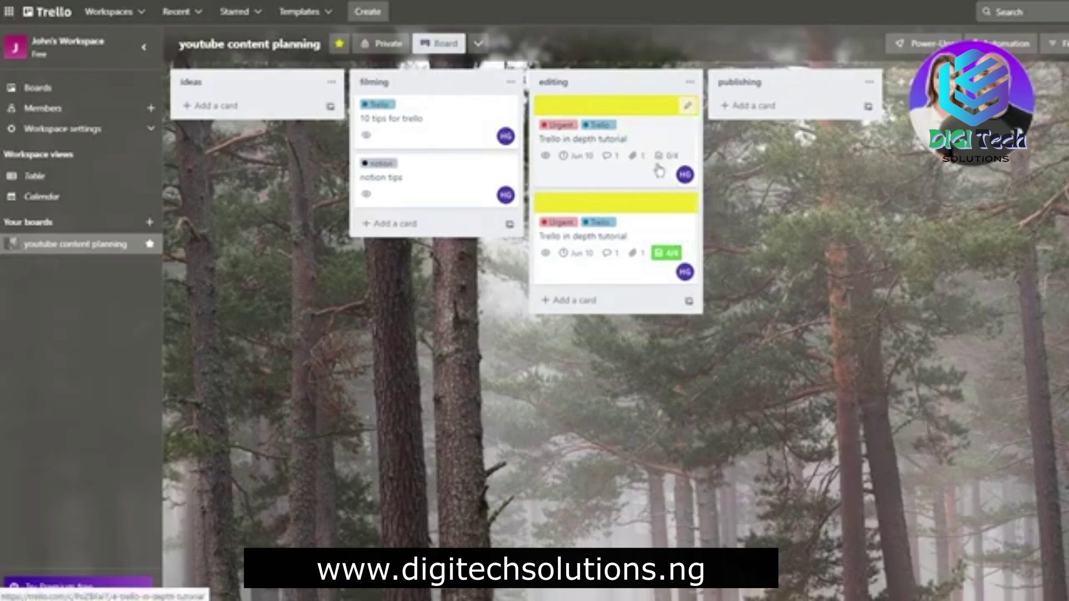
pyautogui.click(613, 127)
pyautogui.press('Escape')
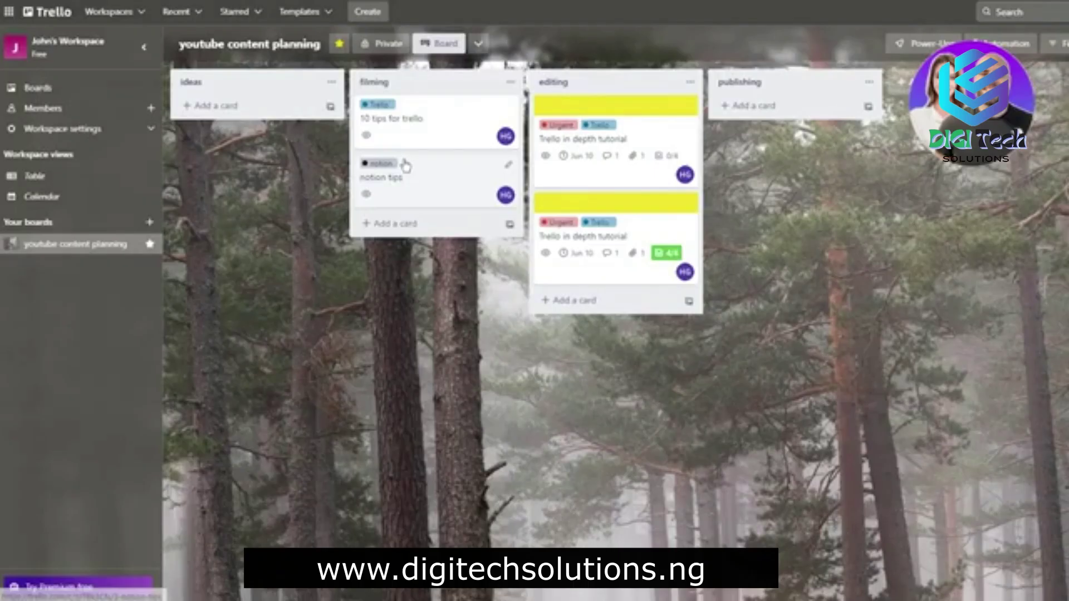
# - Run the "send to filming" button on the "10 tips for trello" card and reopen the card to check its description
pyautogui.click(453, 115)
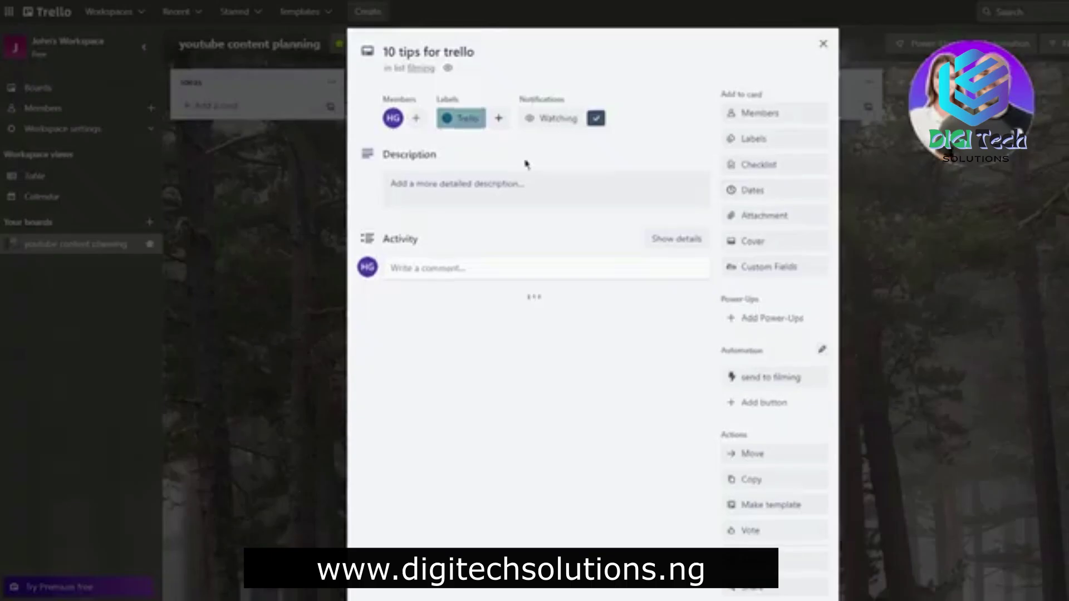
pyautogui.click(787, 381)
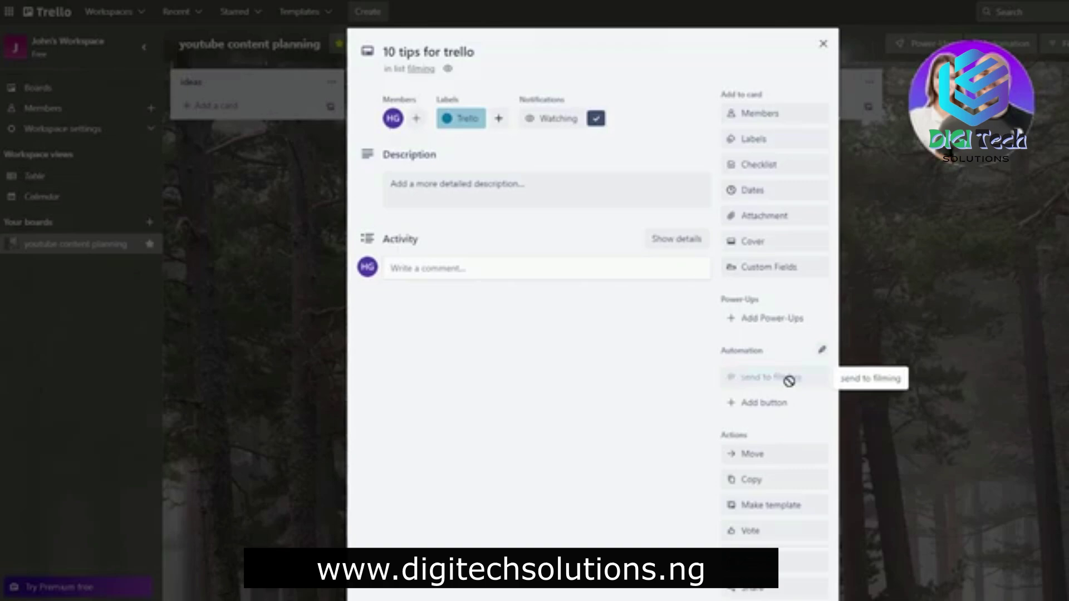
pyautogui.click(966, 336)
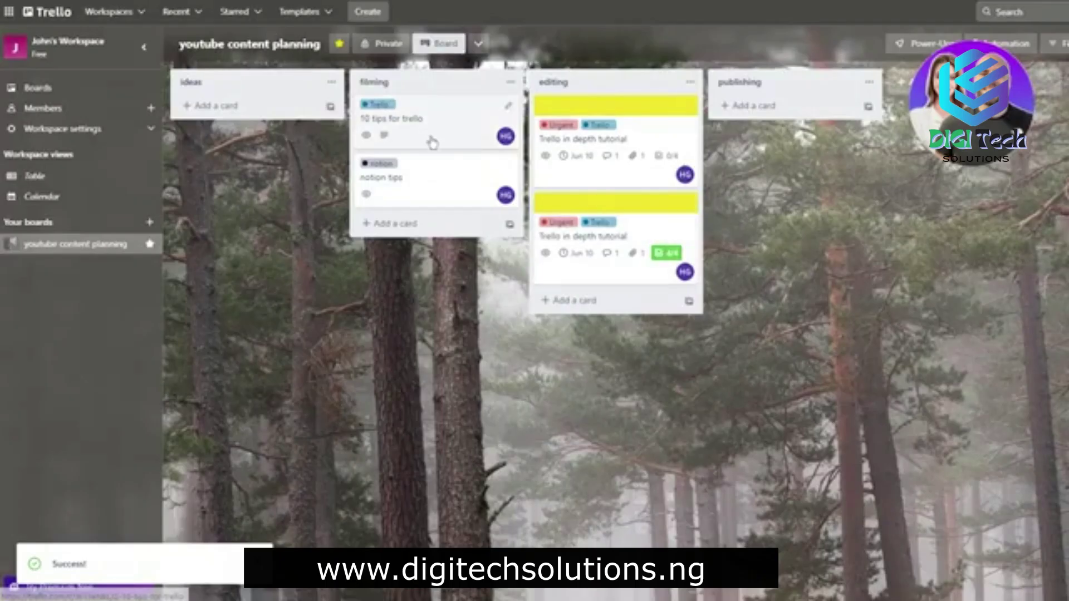
pyautogui.click(418, 137)
pyautogui.scroll(-2, 570, 349)
pyautogui.scroll(2, 570, 348)
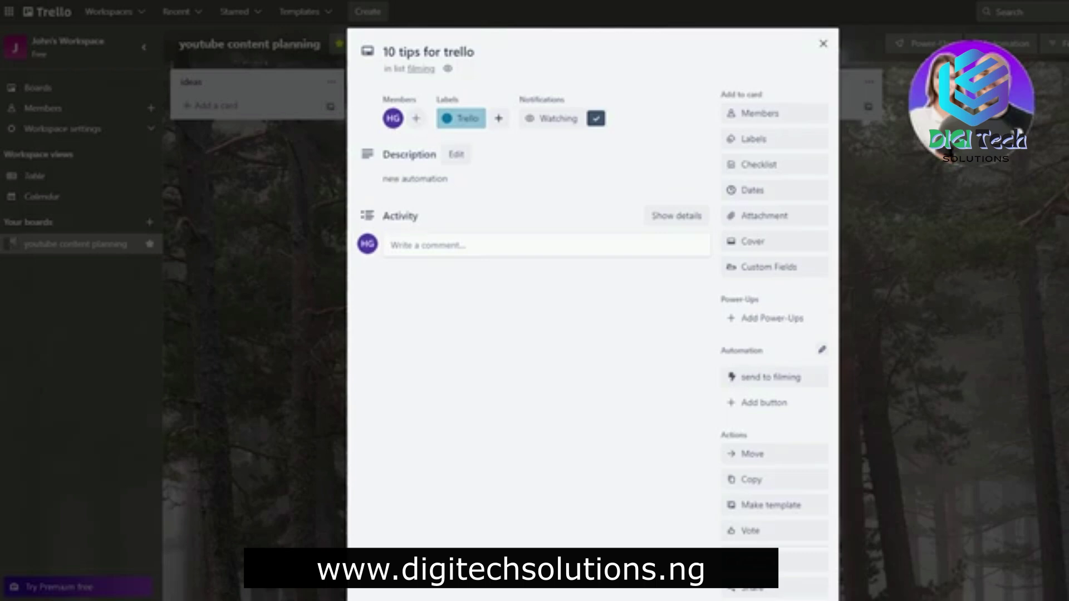
# - Close the open card and run the "send to filming" button on the upper "Trello in depth tutorial" card in editing
pyautogui.press('Escape')
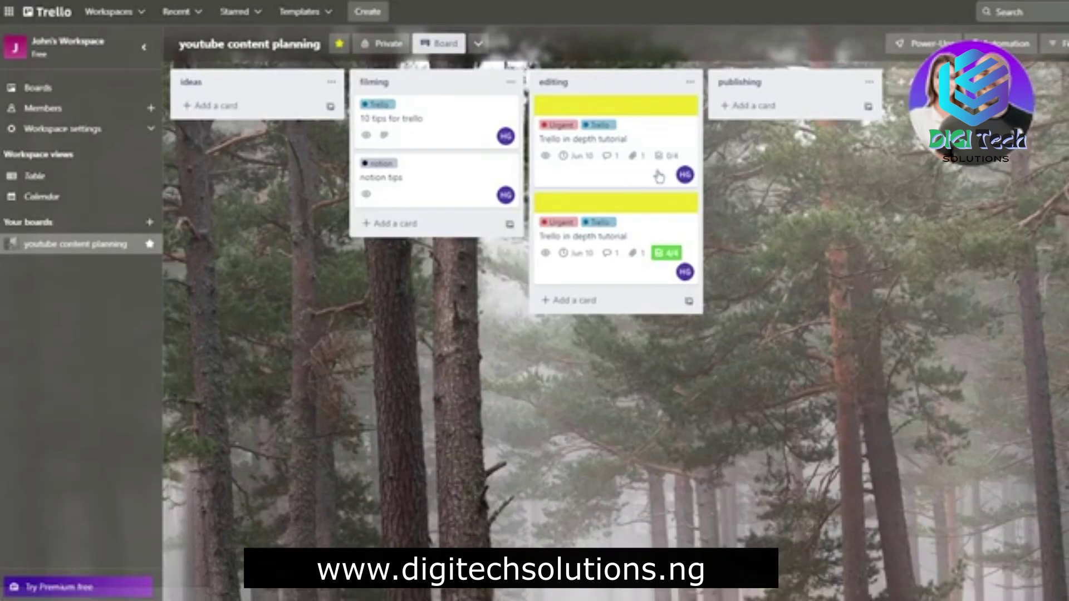
pyautogui.click(647, 149)
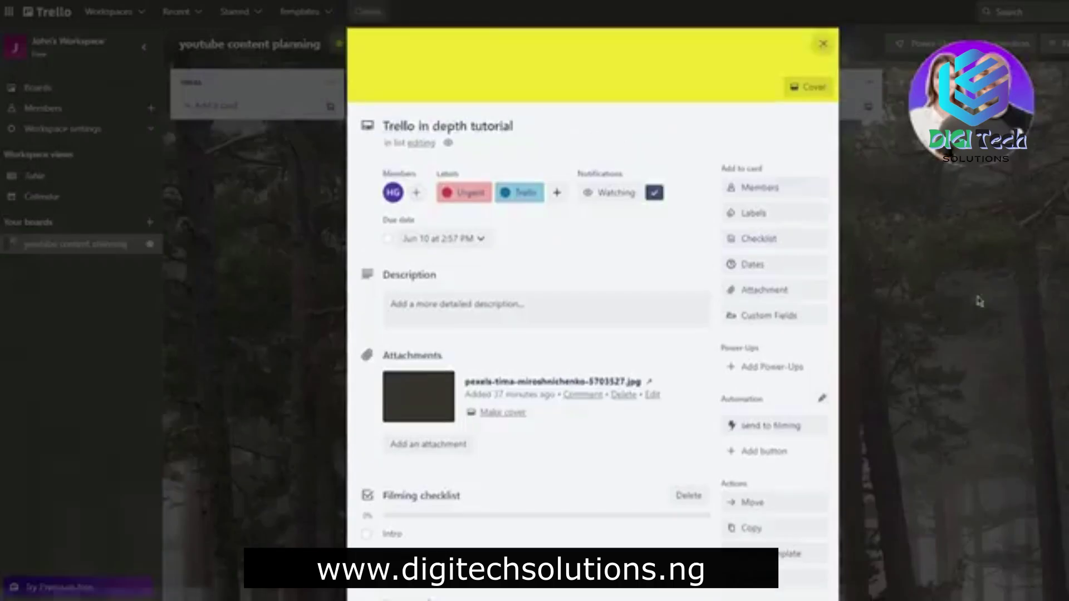
pyautogui.click(780, 429)
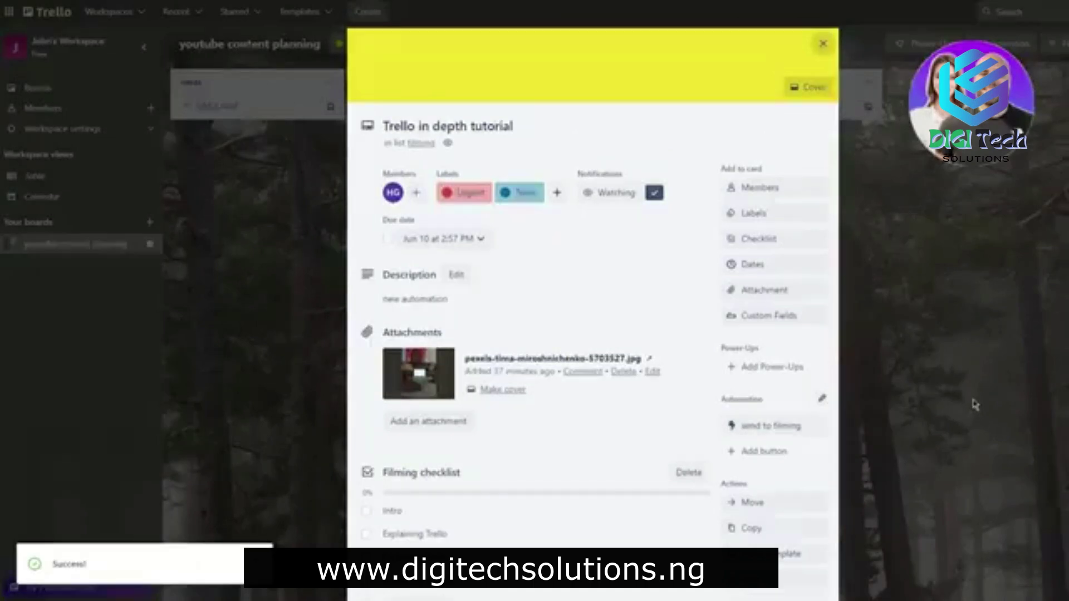
pyautogui.click(974, 402)
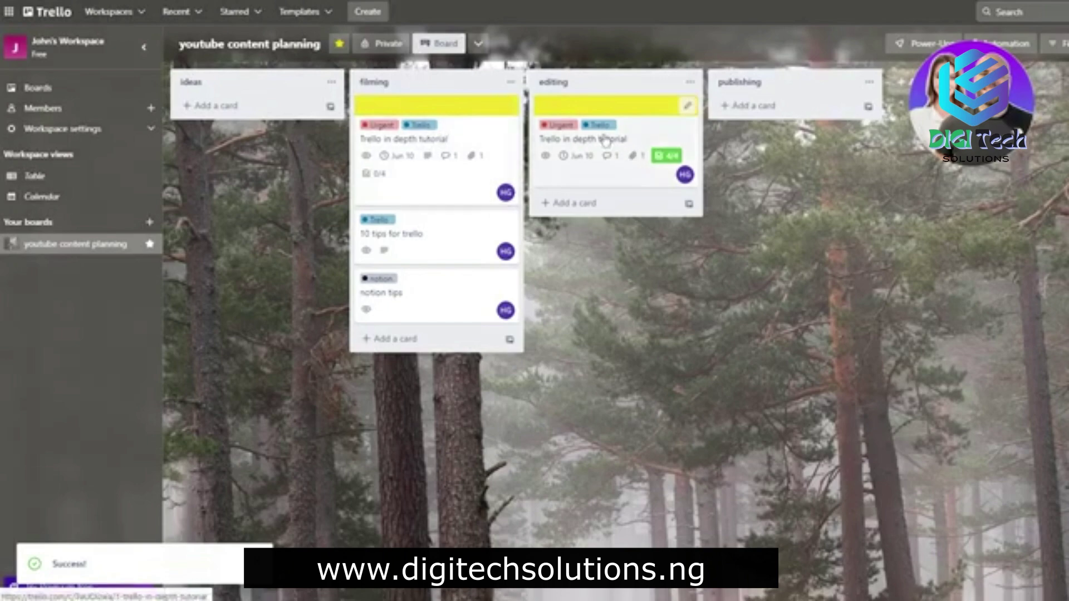
# - Run "send to filming" on the remaining "Trello in depth tutorial" card in editing and reopen it to check its description
pyautogui.click(656, 140)
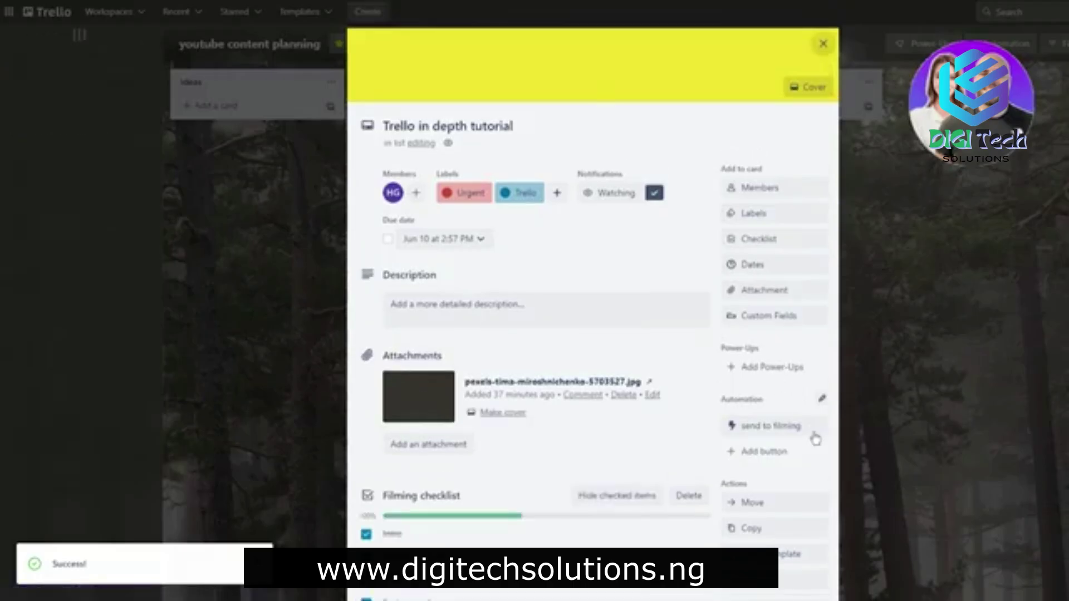
pyautogui.click(789, 431)
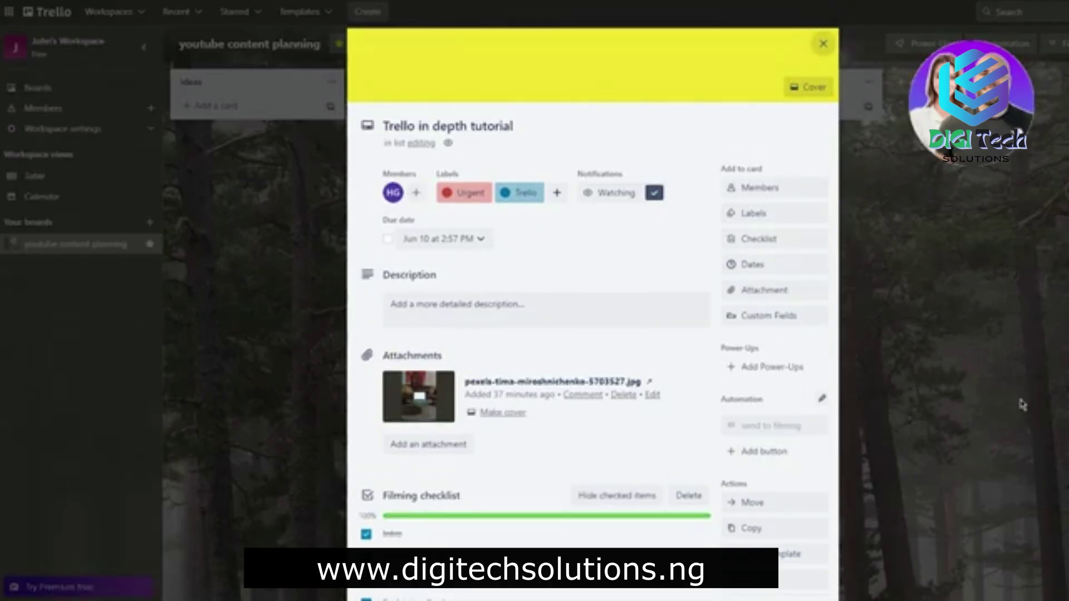
pyautogui.click(1011, 391)
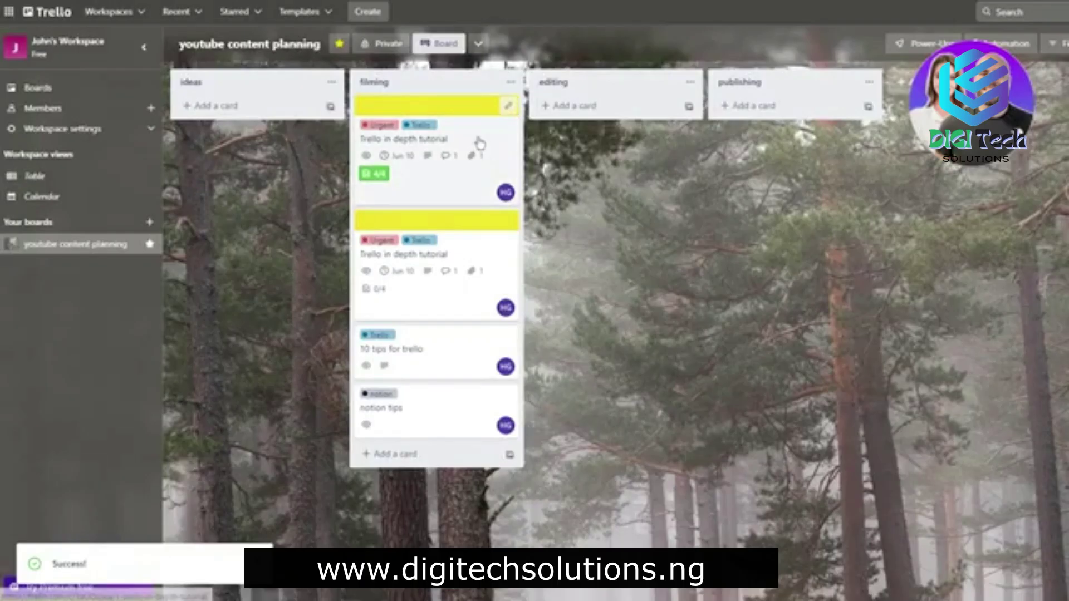
pyautogui.click(480, 144)
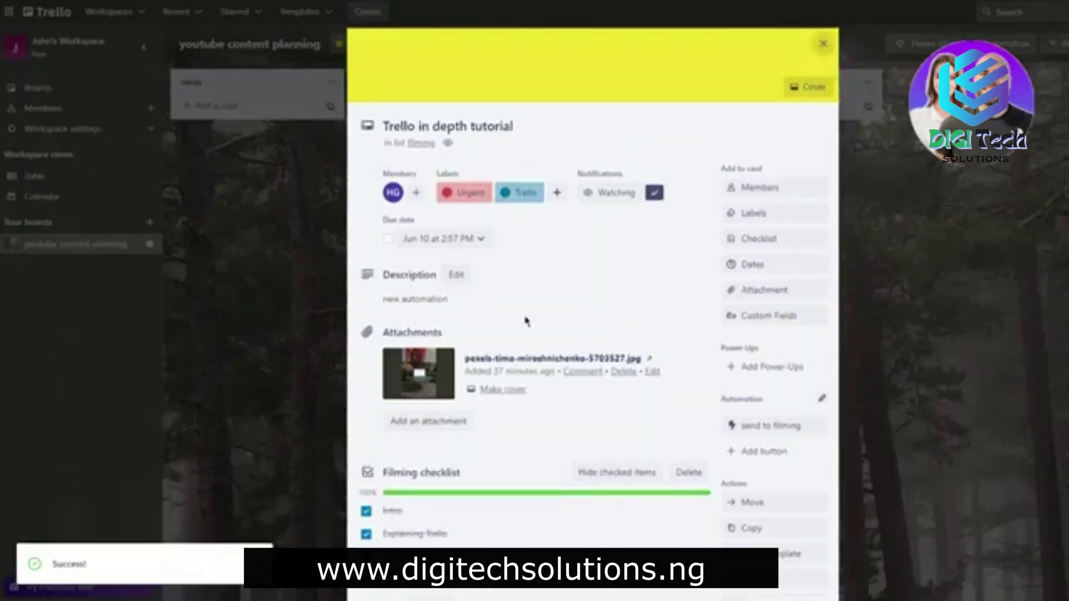
pyautogui.click(927, 309)
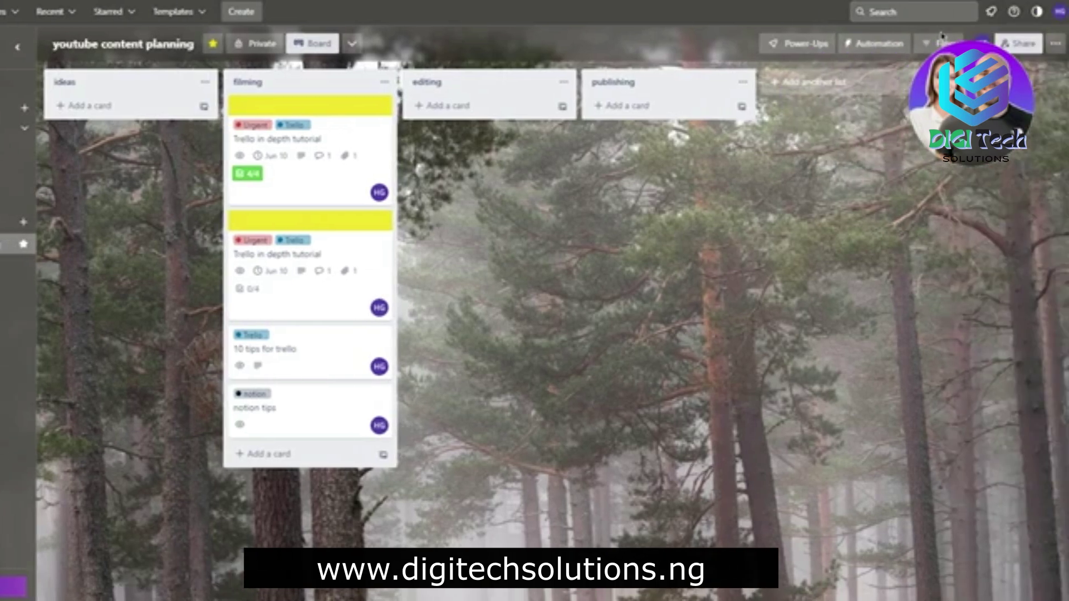
# - Filter the board's cards by the keyword "new", then clear the keyword and close the filter
pyautogui.click(941, 40)
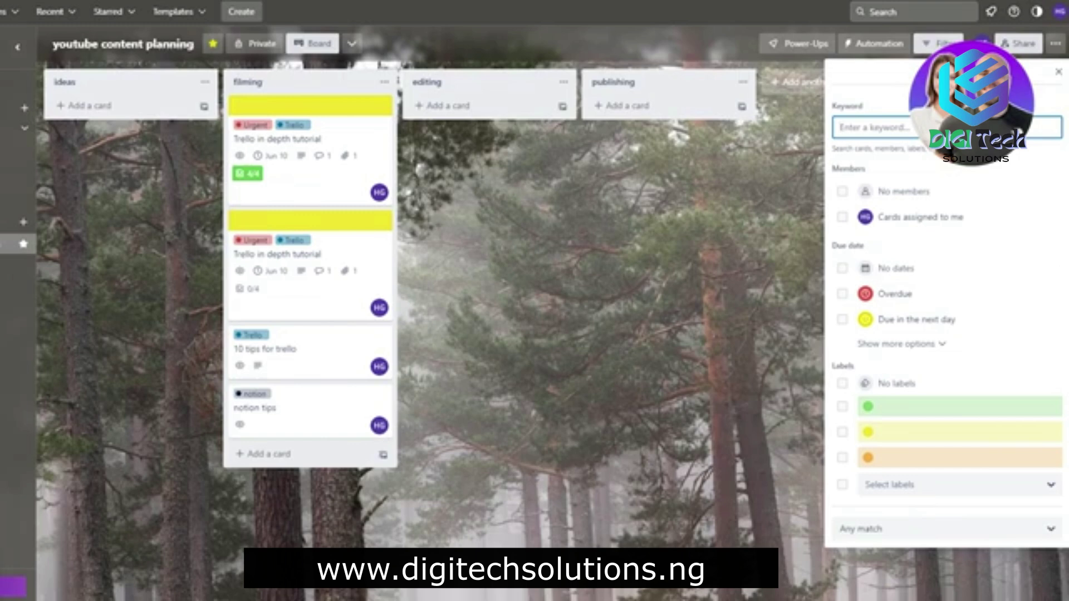
pyautogui.write('new')
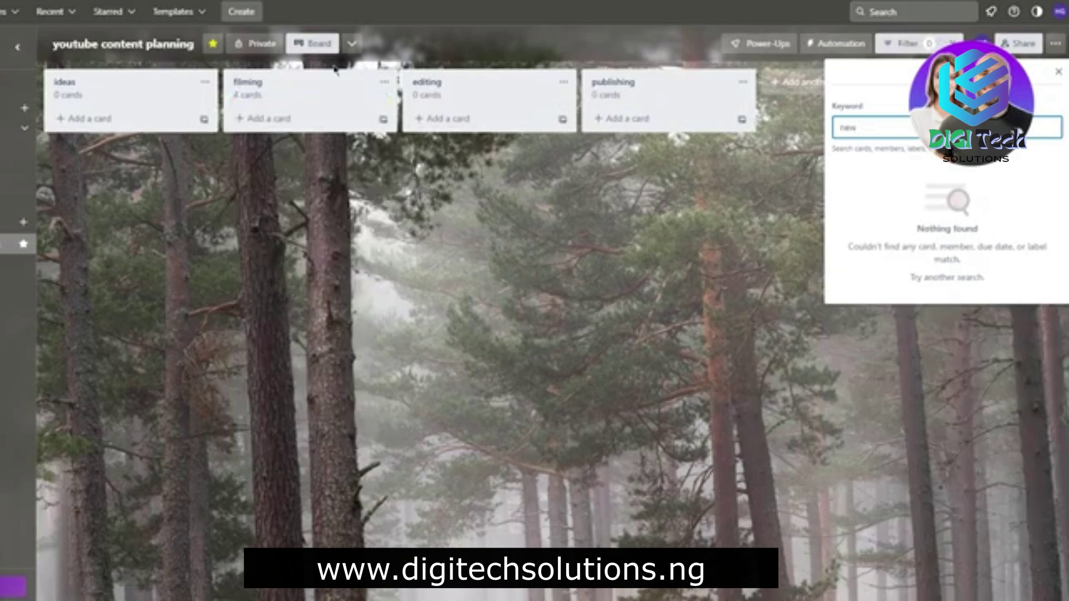
pyautogui.click(271, 94)
pyautogui.click(337, 254)
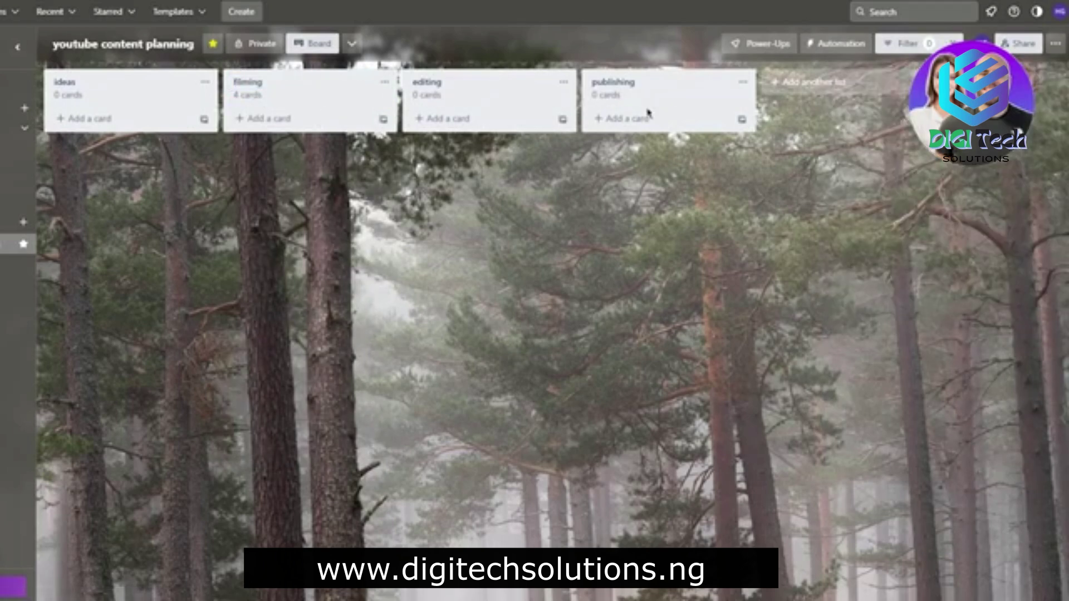
pyautogui.click(905, 43)
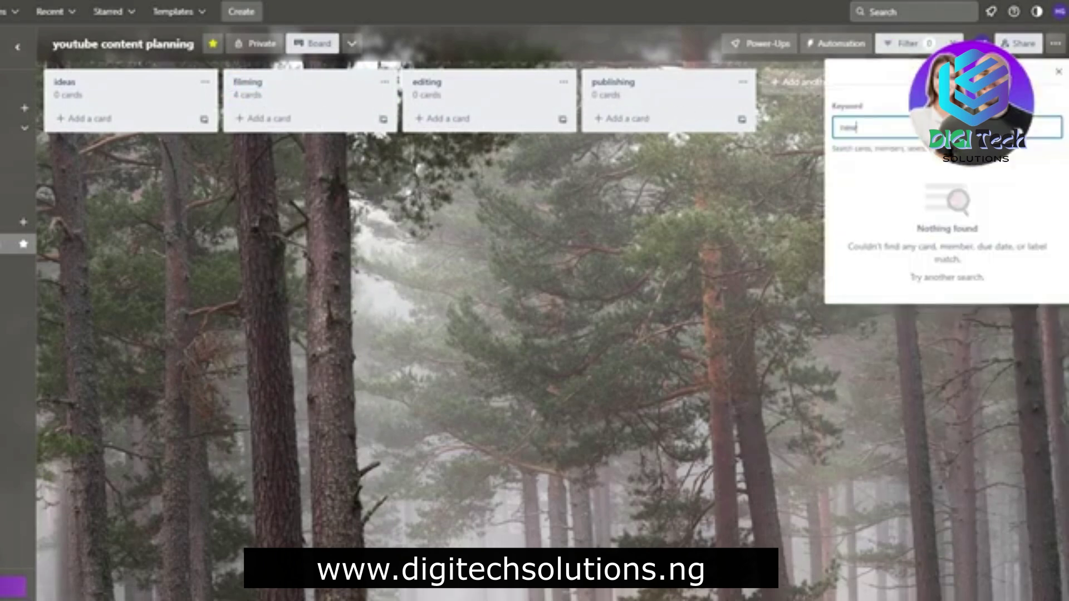
pyautogui.press('BackSpace')
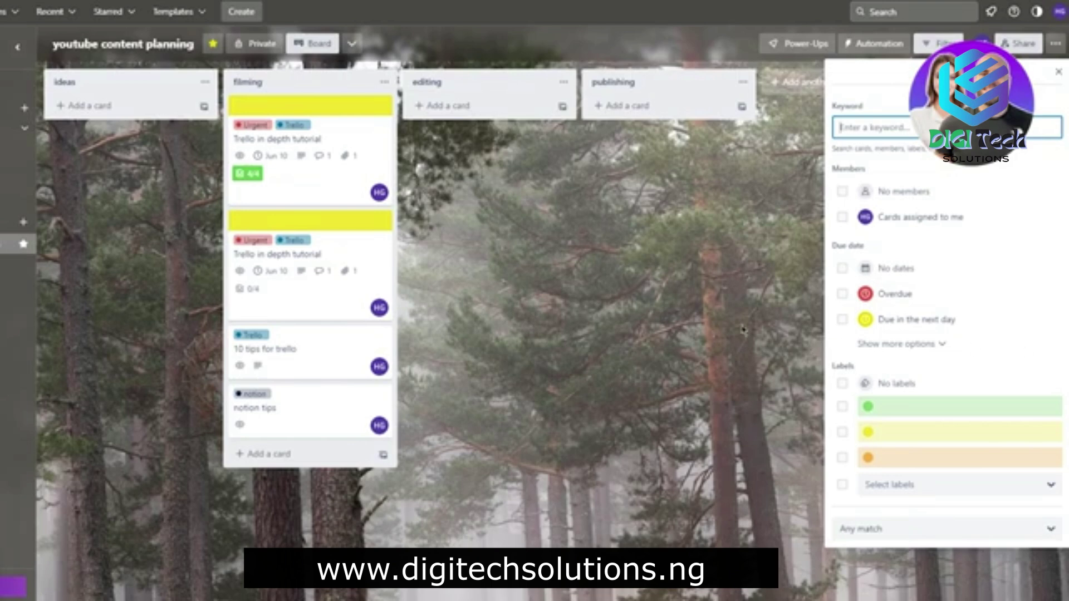
pyautogui.click(744, 331)
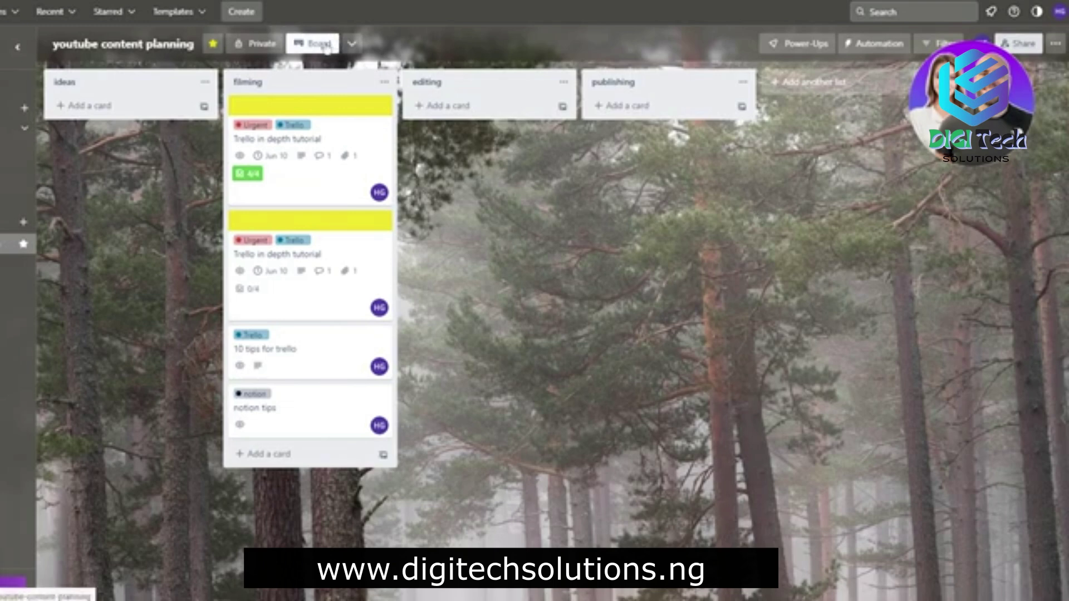
# - Create a new workspace-visible board titled "iyhk" with the forest background
pyautogui.click(261, 12)
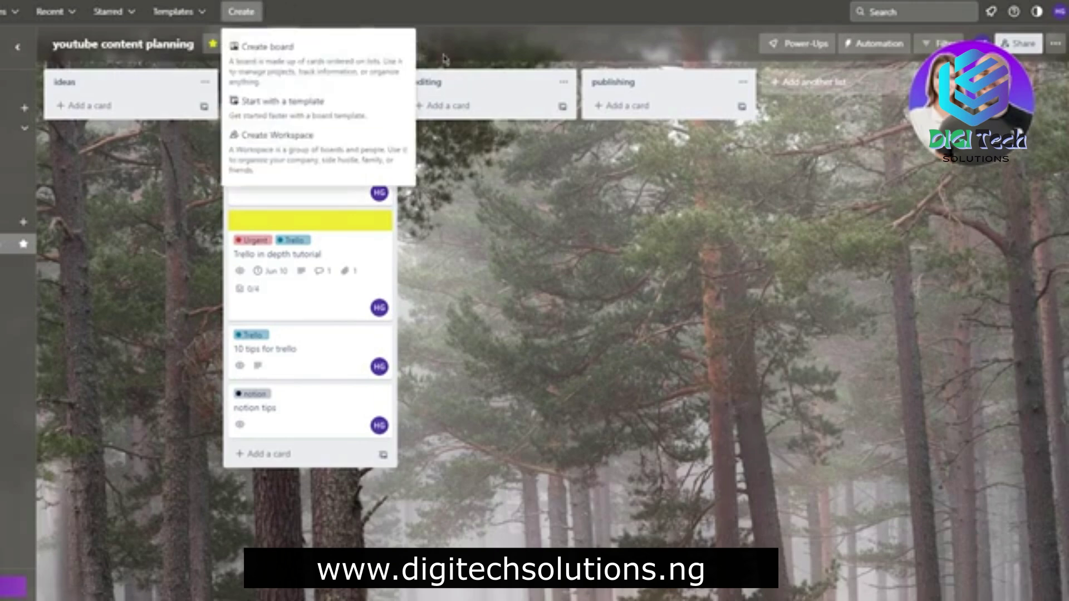
pyautogui.click(284, 46)
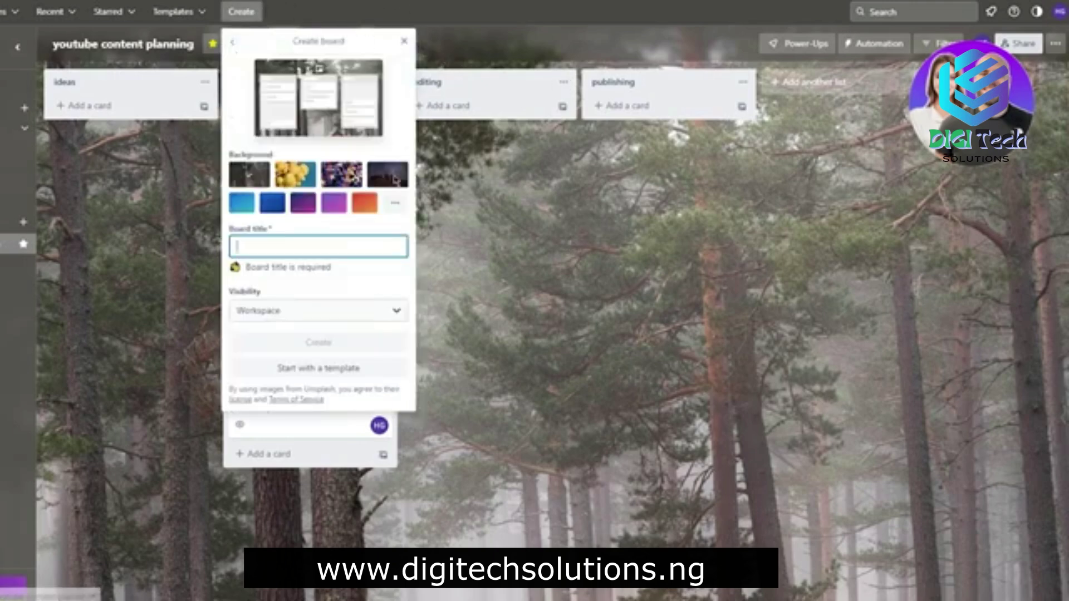
pyautogui.write('iyhk')
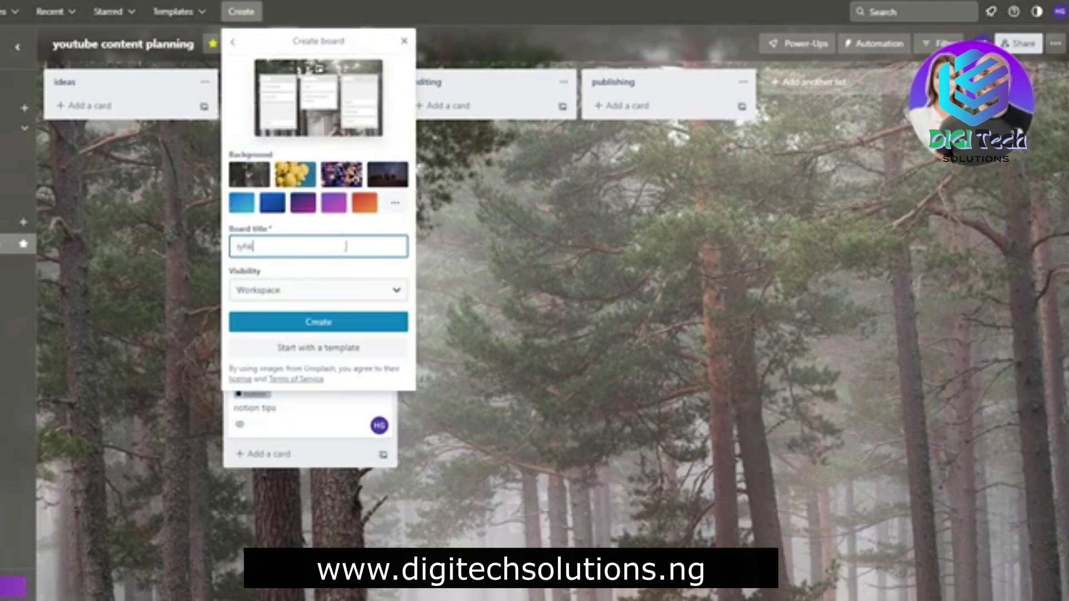
pyautogui.click(319, 322)
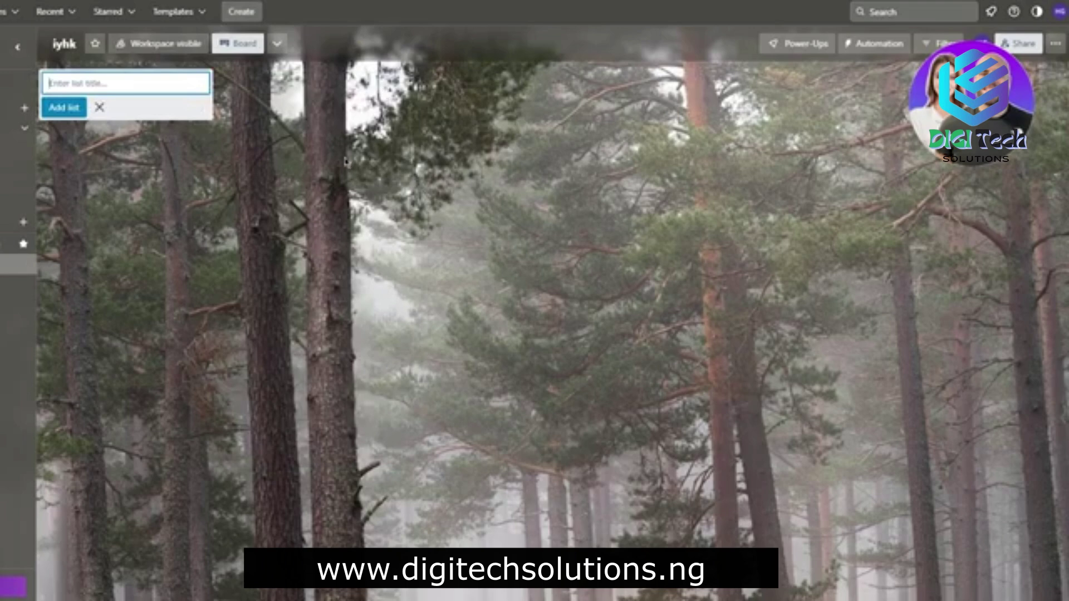
# - Add the lists "q1", "q2", "q3", "q4" and "complete" to the iyhk board
pyautogui.write('sf')
pyautogui.press('Return')
pyautogui.write('q2')
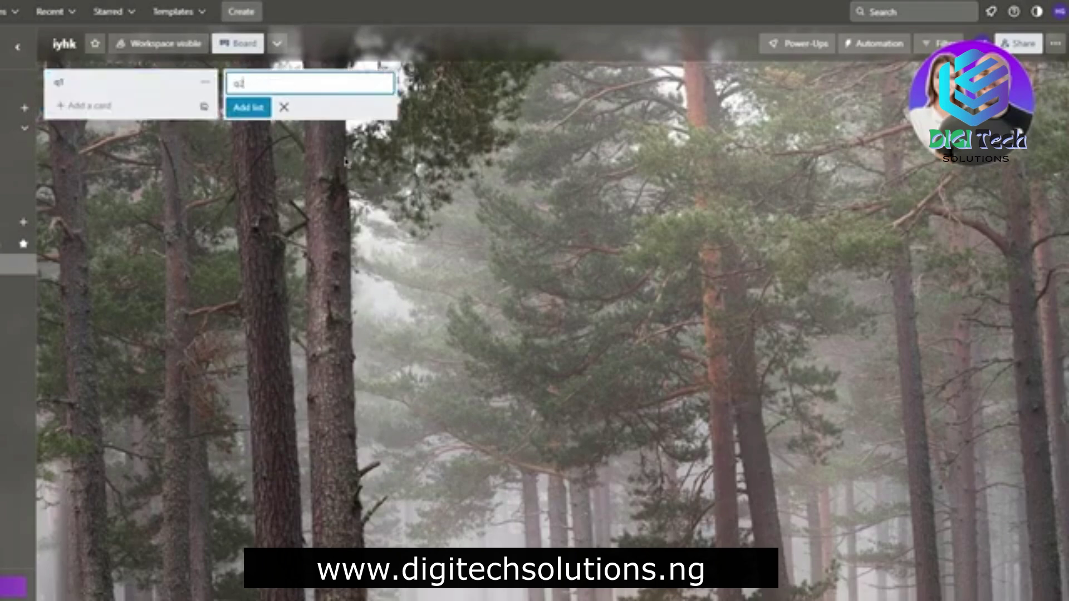
pyautogui.press('Return')
pyautogui.write('q3')
pyautogui.press('Return')
pyautogui.write('q4')
pyautogui.press('Return')
pyautogui.write('compl')
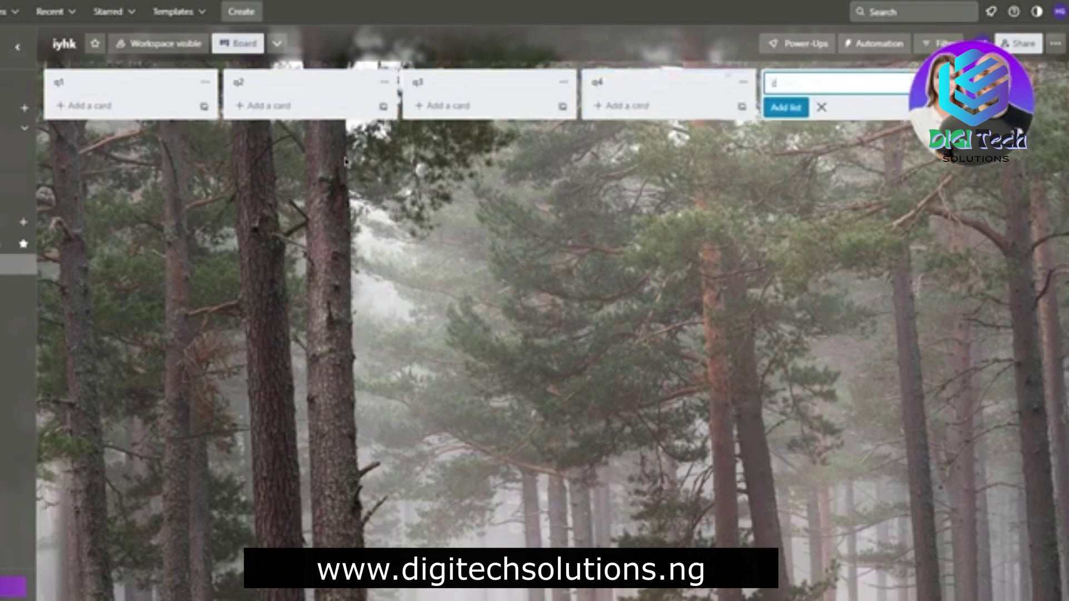
pyautogui.write('ete')
pyautogui.press('Return')
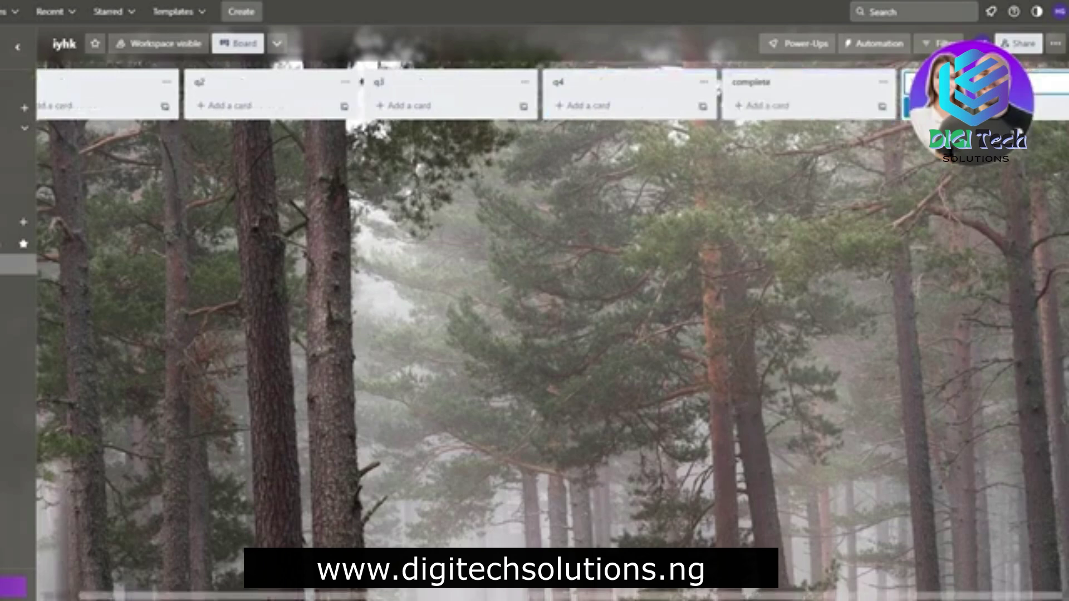
pyautogui.press('Escape')
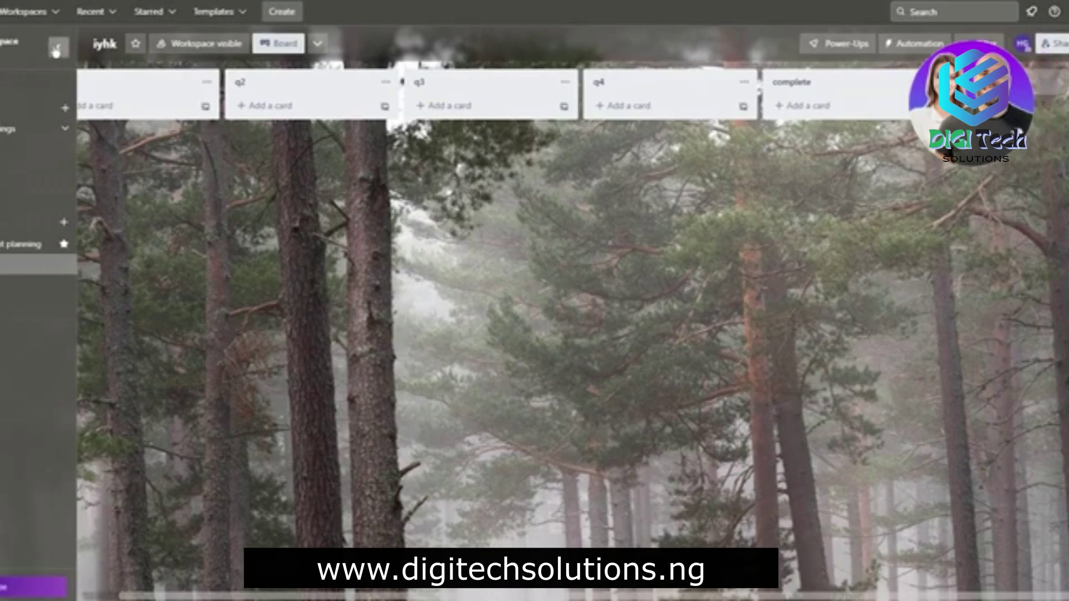
# - Collapse the workspace sidebar and add the cards "reach 100k subs", "start youtube ads" and "complete website" to the q1 list
pyautogui.click(16, 47)
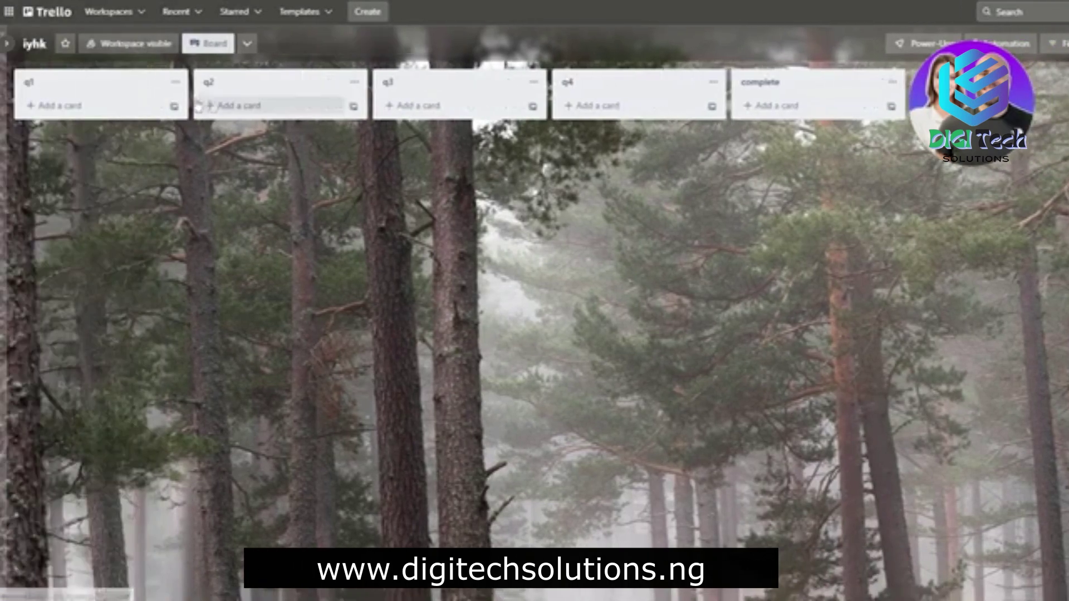
pyautogui.click(95, 107)
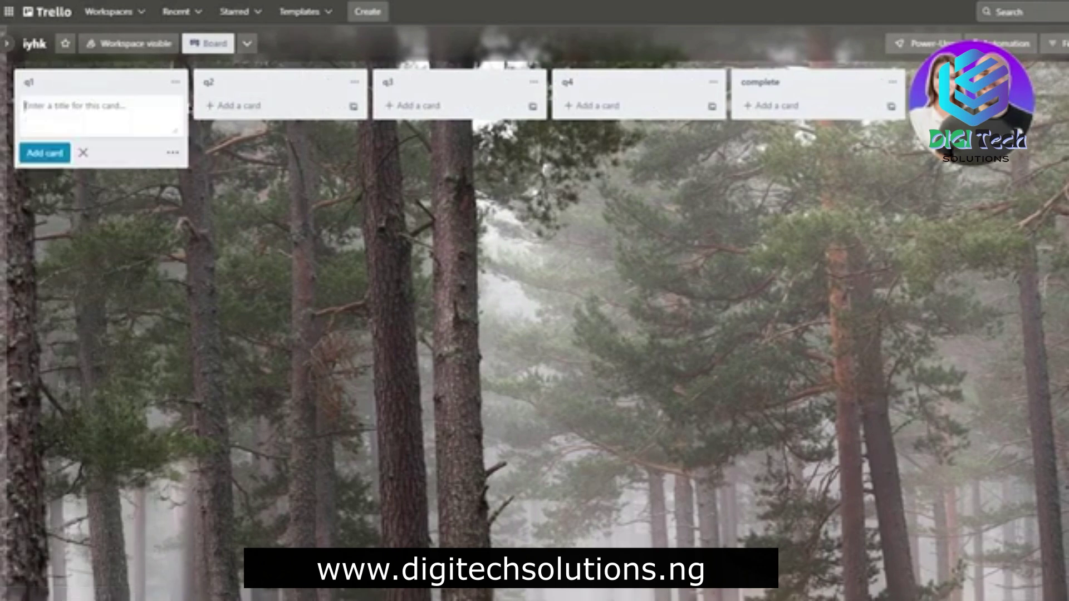
pyautogui.write('teac')
pyautogui.write('h 1')
pyautogui.write('00k sub')
pyautogui.write('s')
pyautogui.press('Return')
pyautogui.write('start youtube ads')
pyautogui.press('Return')
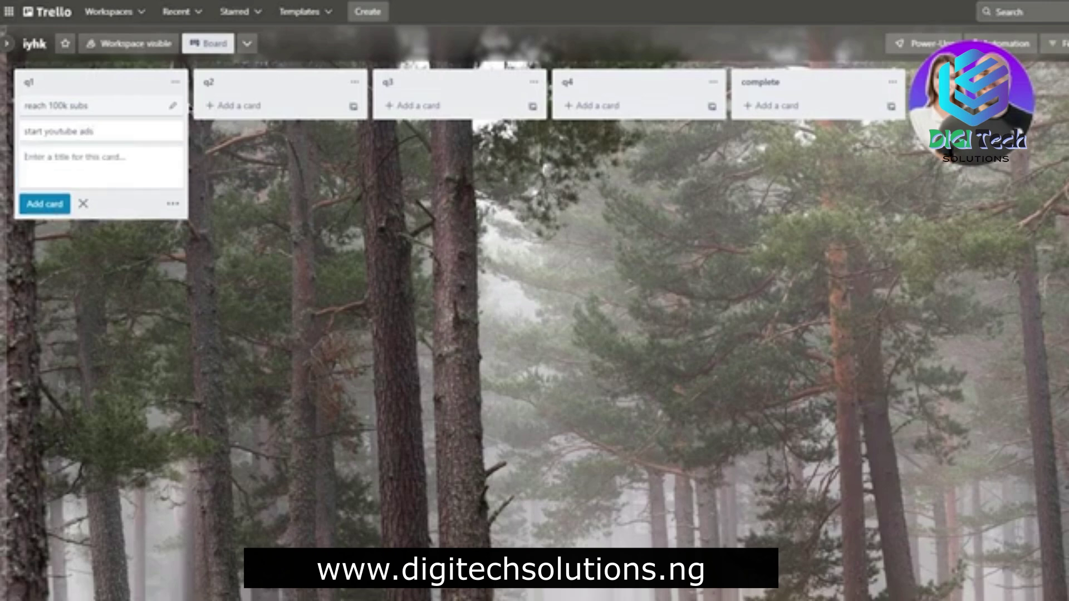
pyautogui.write('complete web')
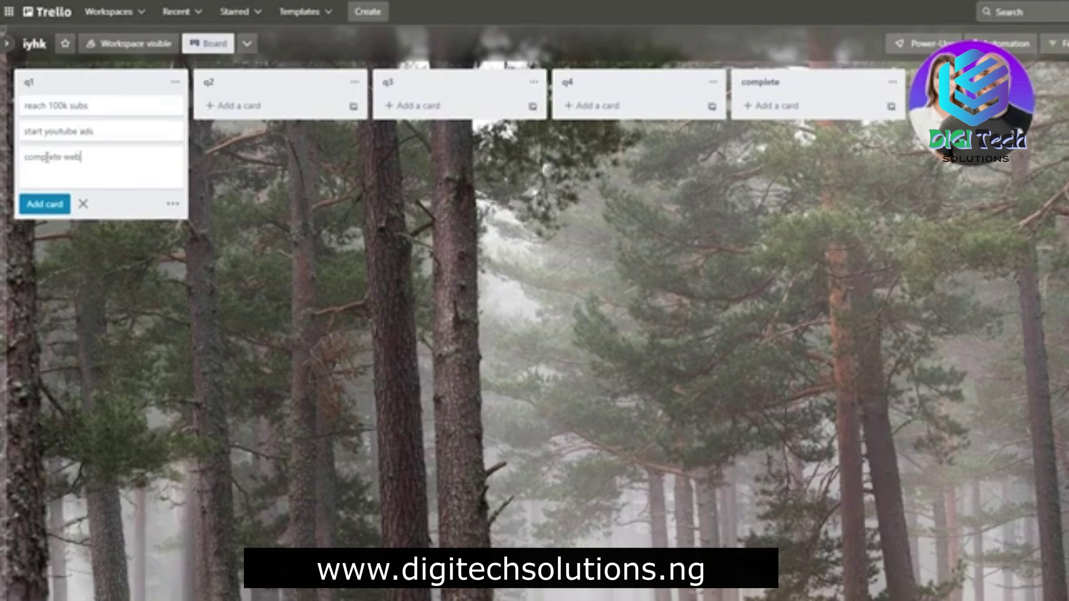
pyautogui.write('site')
pyautogui.press('Return')
pyautogui.press('Escape')
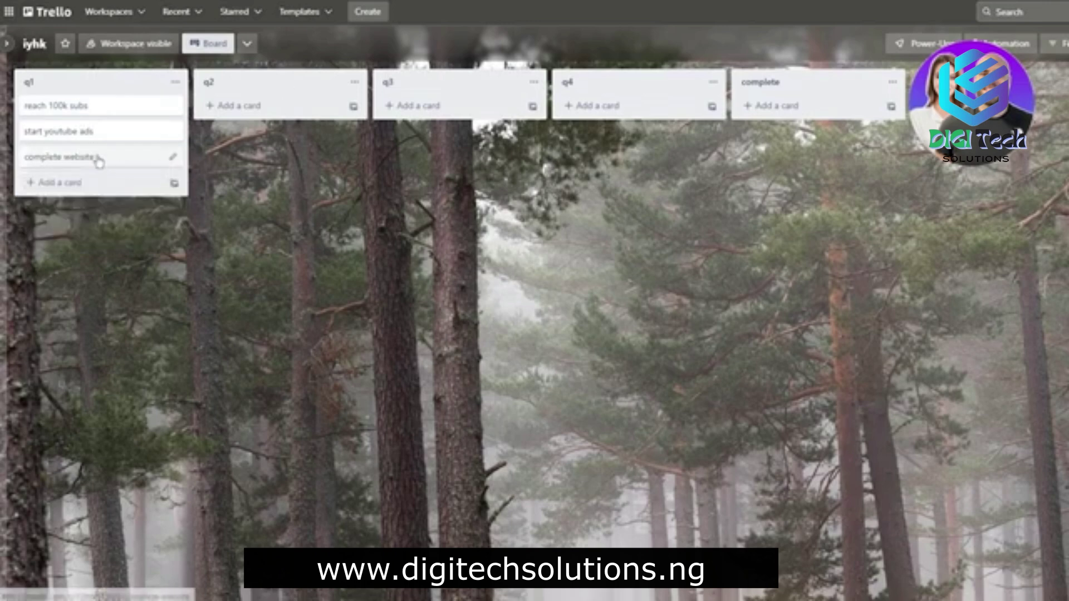
# - Rearrange the cards across the quarter lists, ending with "reach 100k subs" in q1, "complete website" in q2 and "start youtube ads" in q4
pyautogui.moveTo(88, 137); pyautogui.dragTo(596, 109)
pyautogui.moveTo(139, 119); pyautogui.dragTo(289, 108)
pyautogui.moveTo(90, 105); pyautogui.dragTo(374, 111)
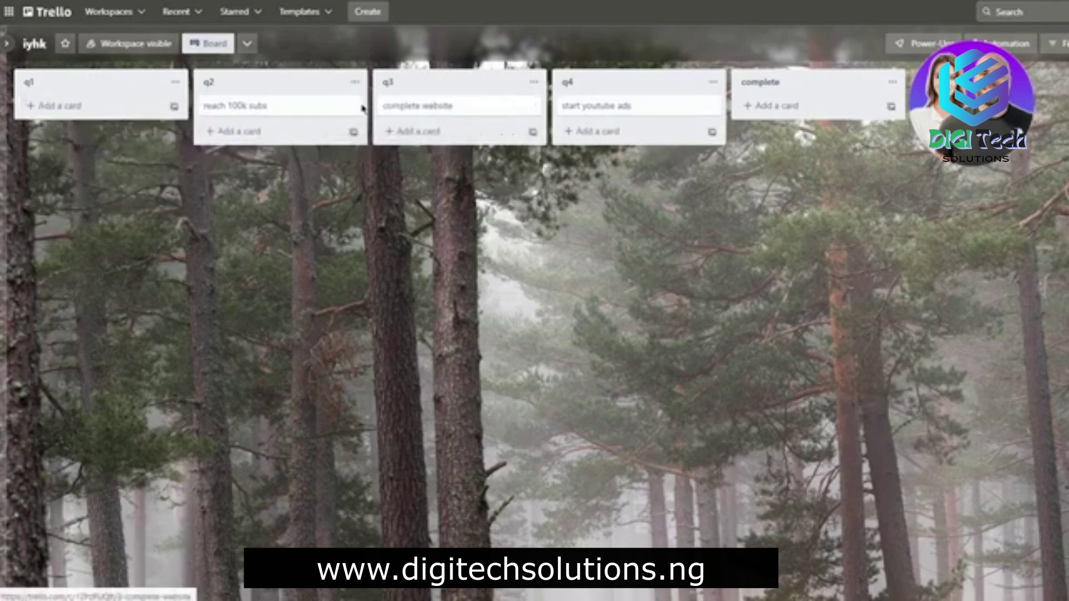
pyautogui.moveTo(268, 108); pyautogui.dragTo(58, 106)
pyautogui.moveTo(411, 107); pyautogui.dragTo(268, 105)
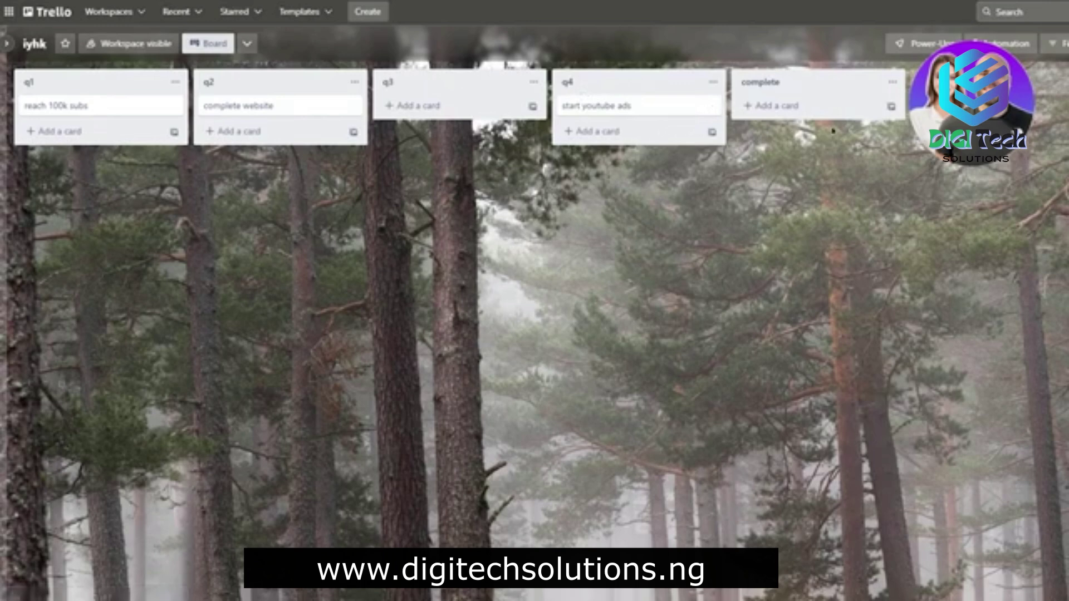
# - Create another workspace-visible board titled "schedule" with the default blue background
pyautogui.click(368, 11)
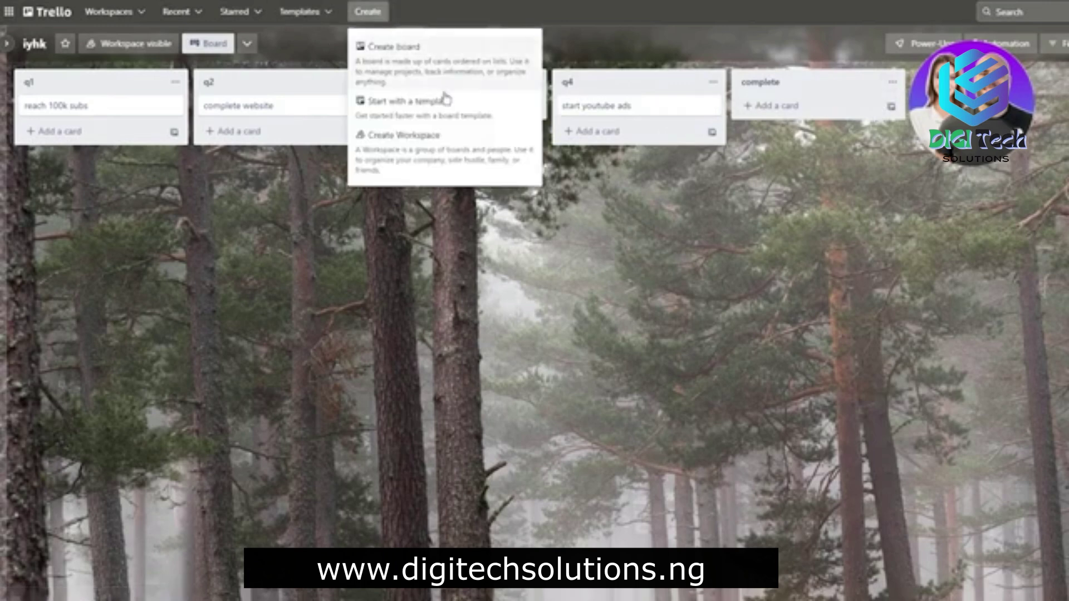
pyautogui.click(444, 44)
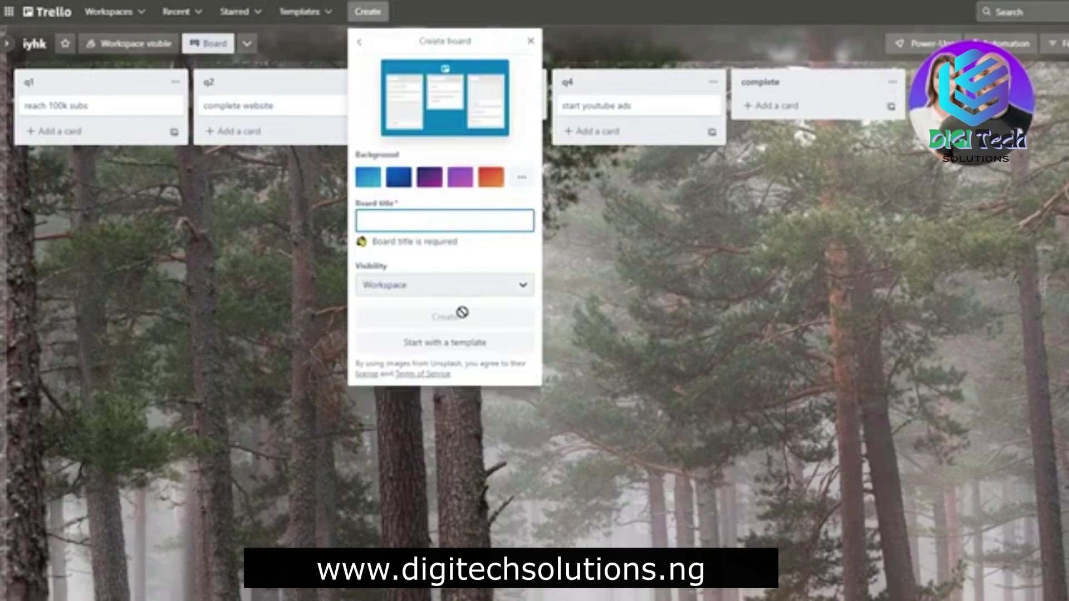
pyautogui.write('q')
pyautogui.write('chedule')
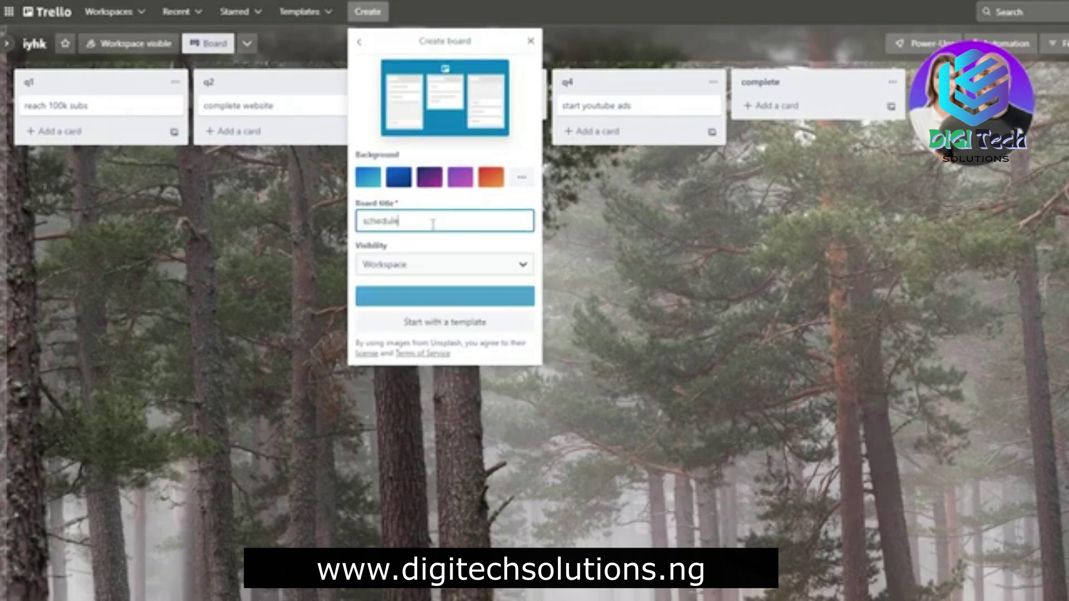
pyautogui.press('Return')
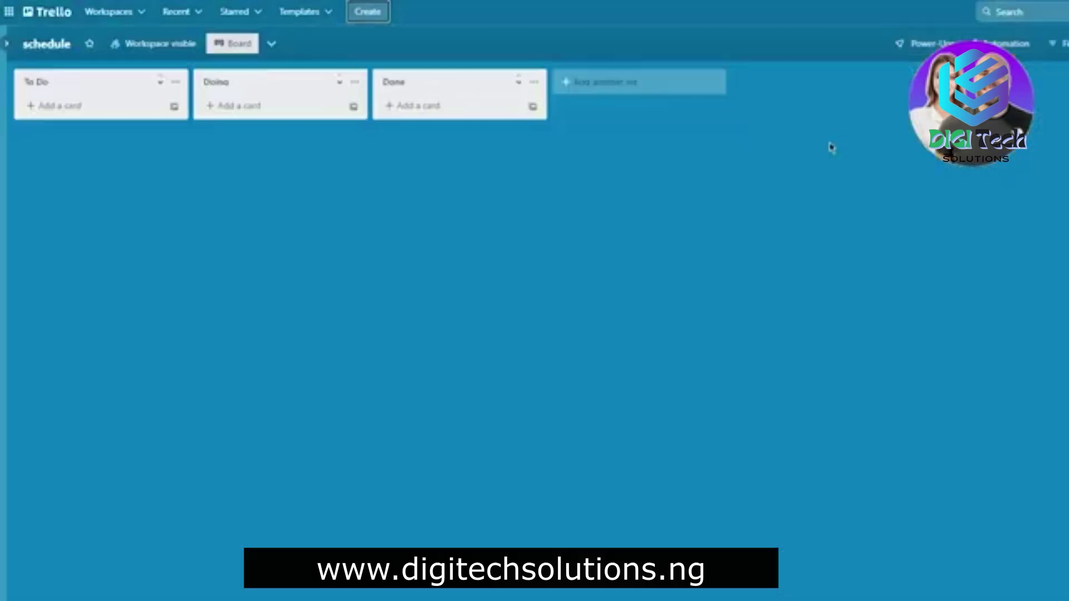
# - Rename the schedule board's three default lists to "monday", "tuesday" and "wednesday"
pyautogui.click(75, 84)
pyautogui.write('monday')
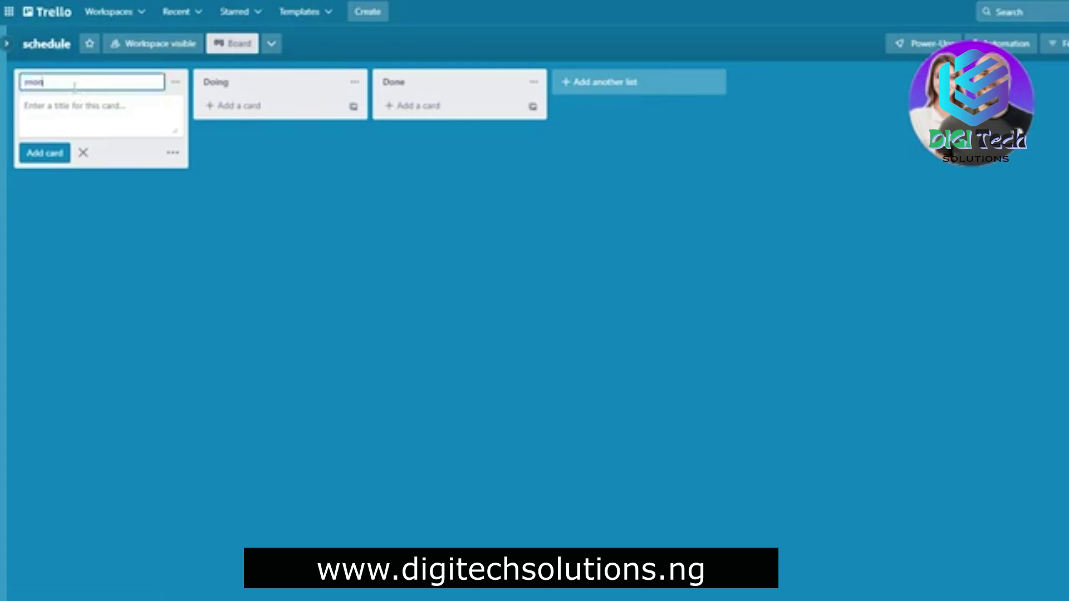
pyautogui.press('Return')
pyautogui.click(249, 83)
pyautogui.write('t')
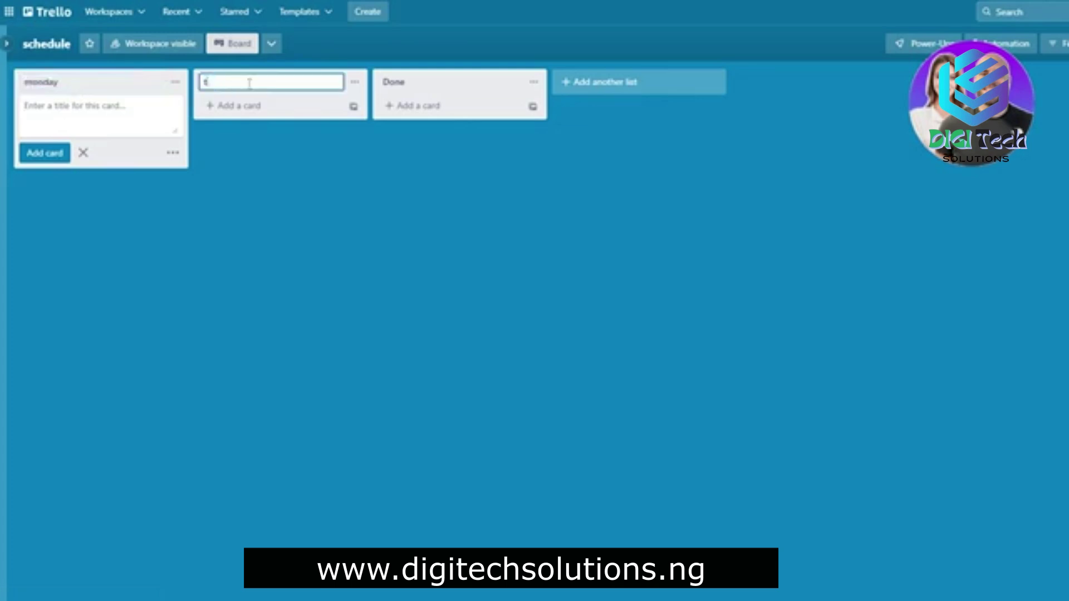
pyautogui.write('uesday')
pyautogui.press('Return')
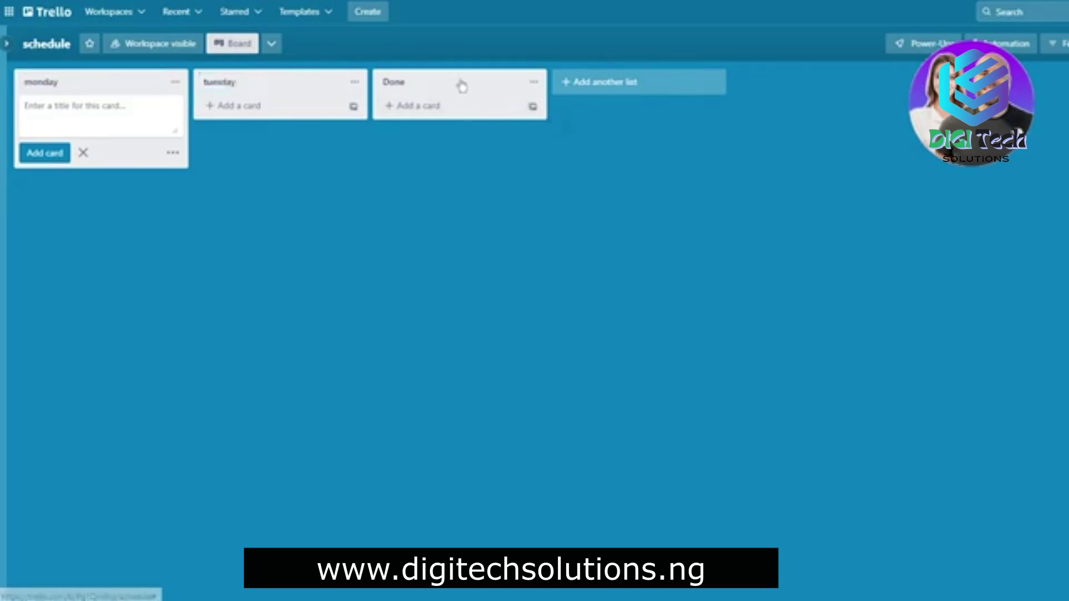
pyautogui.click(460, 81)
pyautogui.write('wednesday')
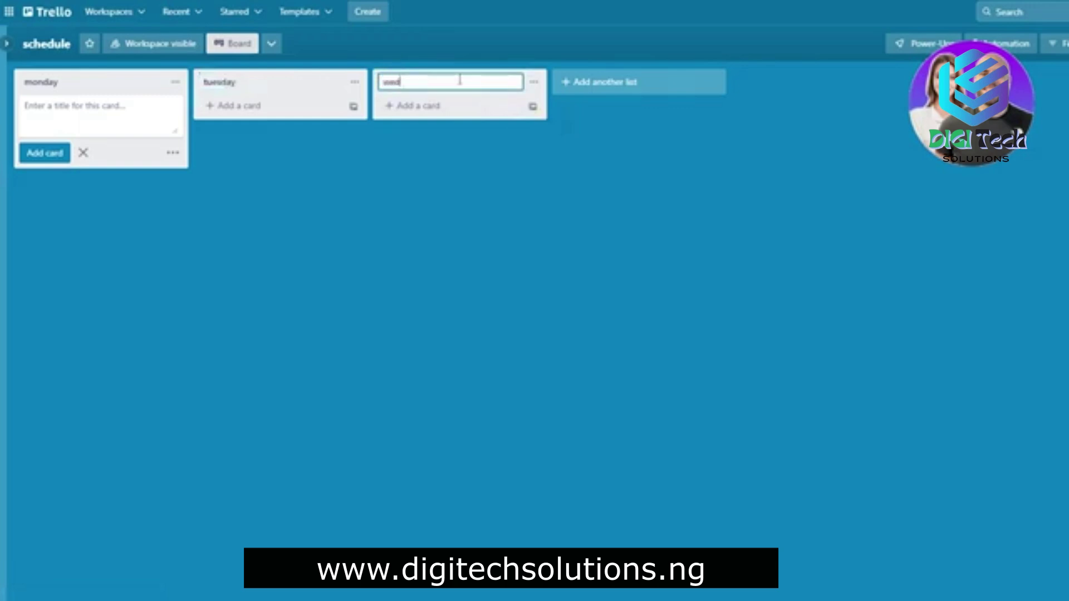
# - Add the lists "thursday", "griday" and "weekend" to the schedule board
pyautogui.click(627, 83)
pyautogui.write('thursday')
pyautogui.press('Return')
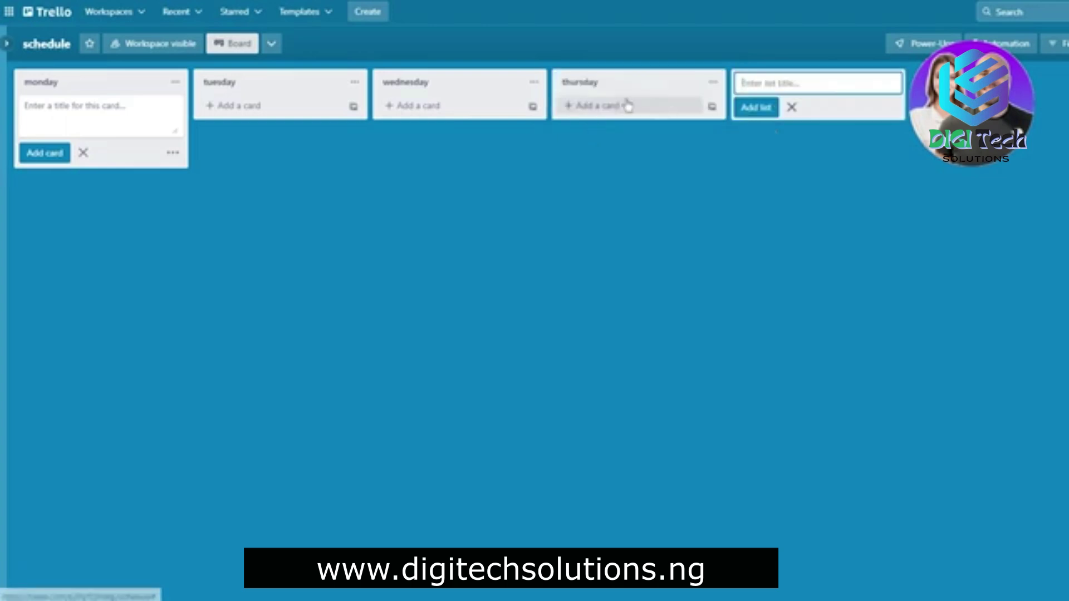
pyautogui.write('friday')
pyautogui.press('Return')
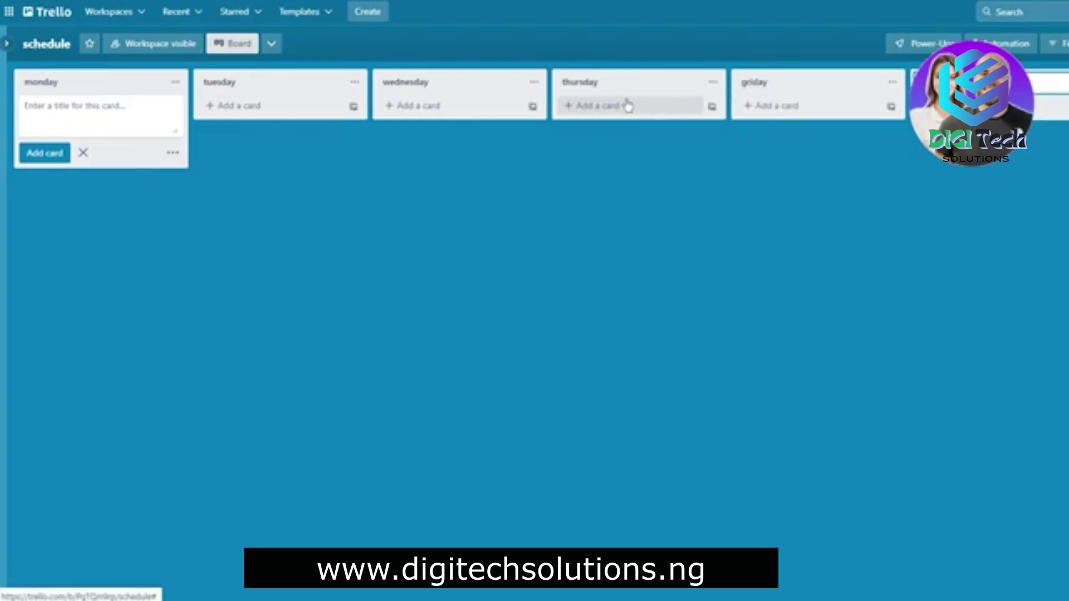
pyautogui.press('Return')
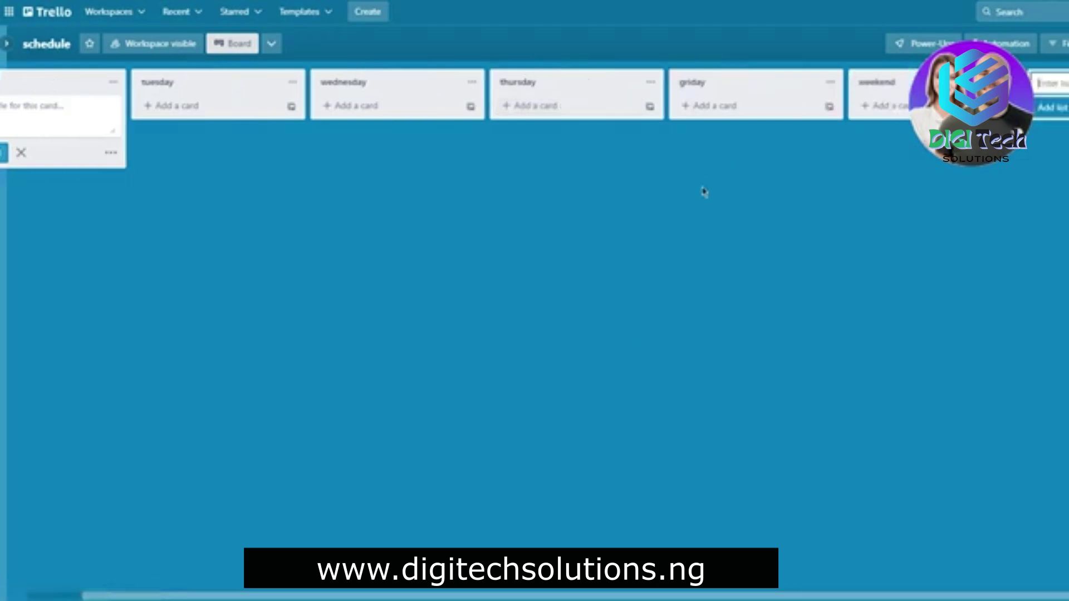
pyautogui.click(668, 279)
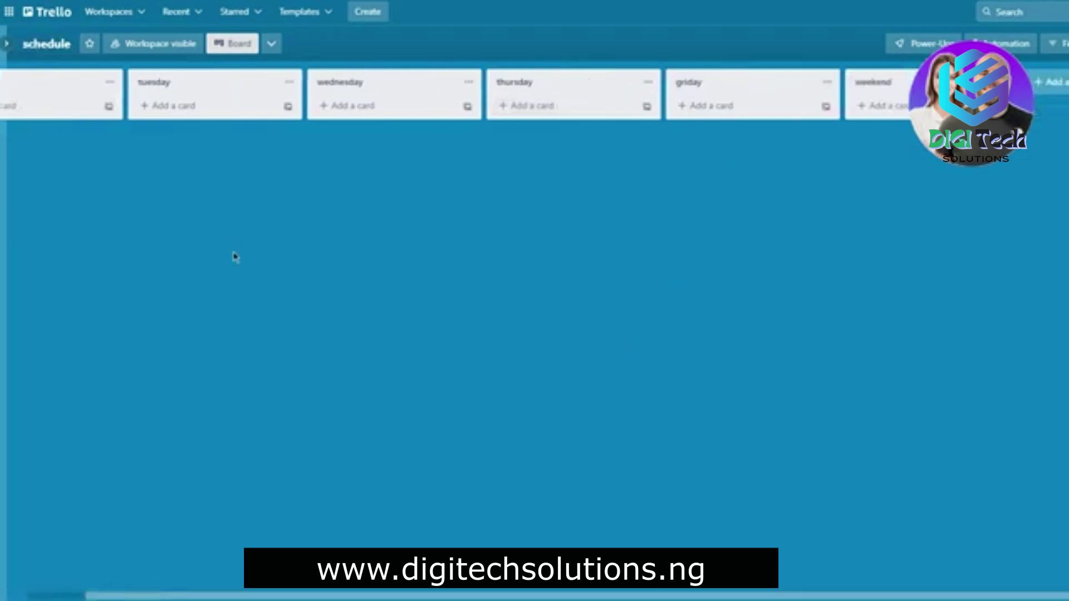
# - Add the cards "morning routine", "task 1", "task 2" and "task 3" to the monday list
pyautogui.hscroll(-2, 214, 246)
pyautogui.click(87, 102)
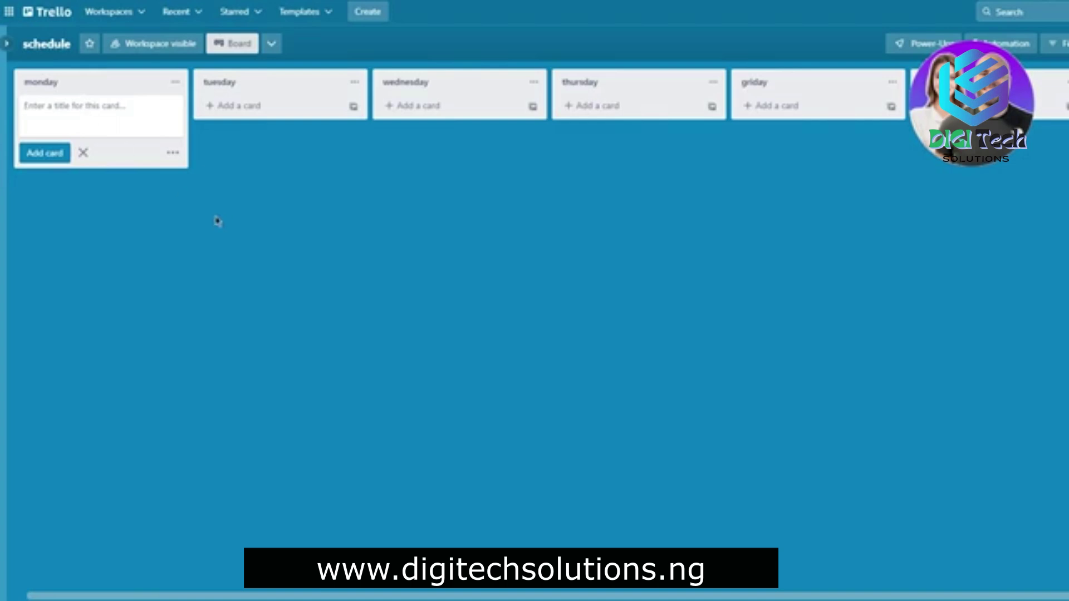
pyautogui.write('morning c')
pyautogui.write('outine')
pyautogui.press('Return')
pyautogui.write('task 1')
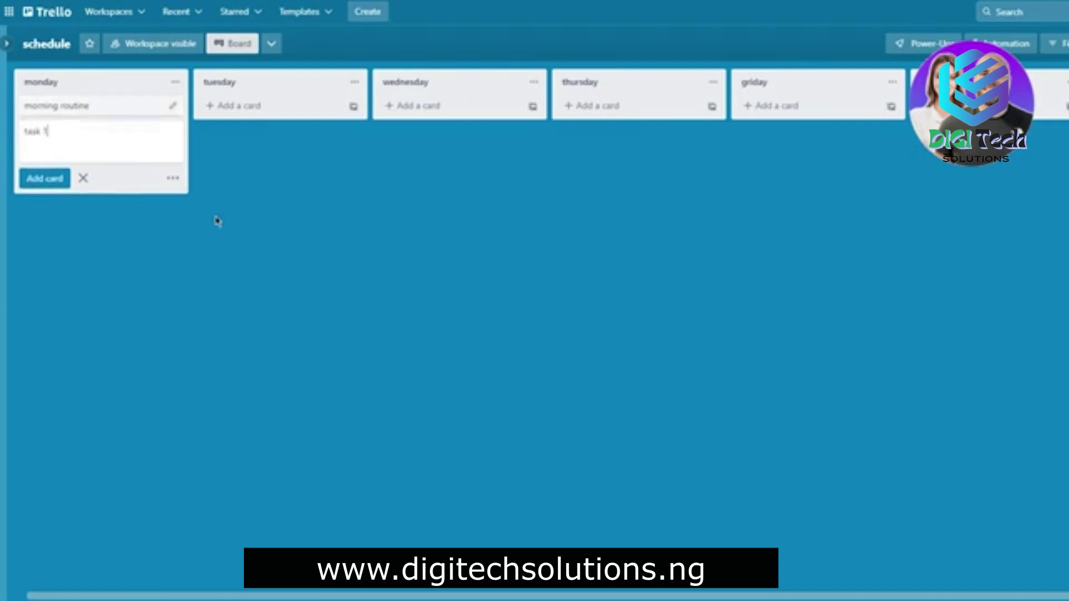
pyautogui.press('Return')
pyautogui.write('task 2')
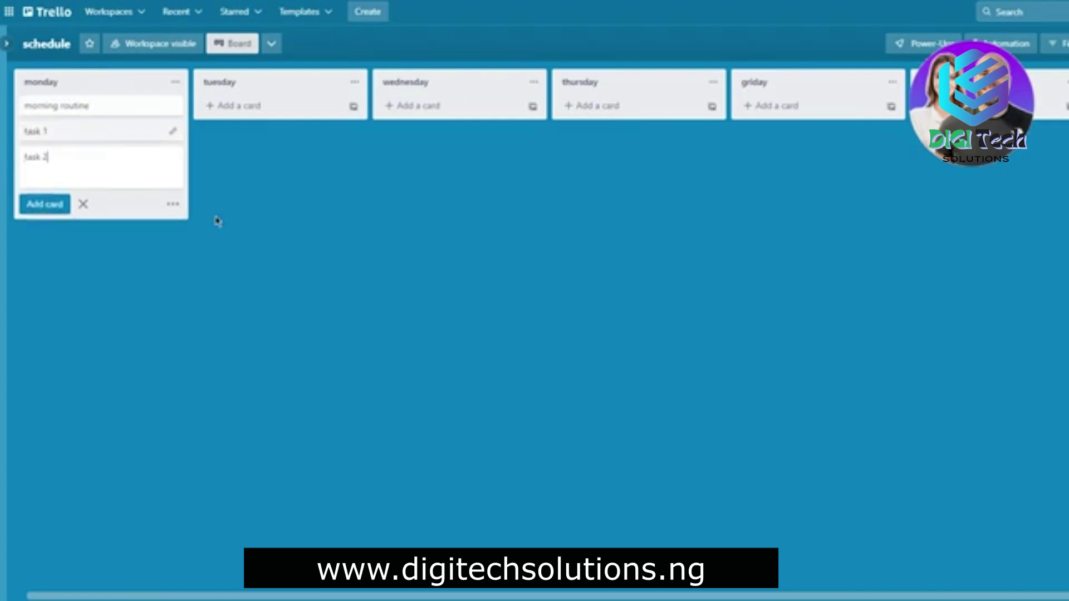
pyautogui.press('Return')
pyautogui.write('task 3')
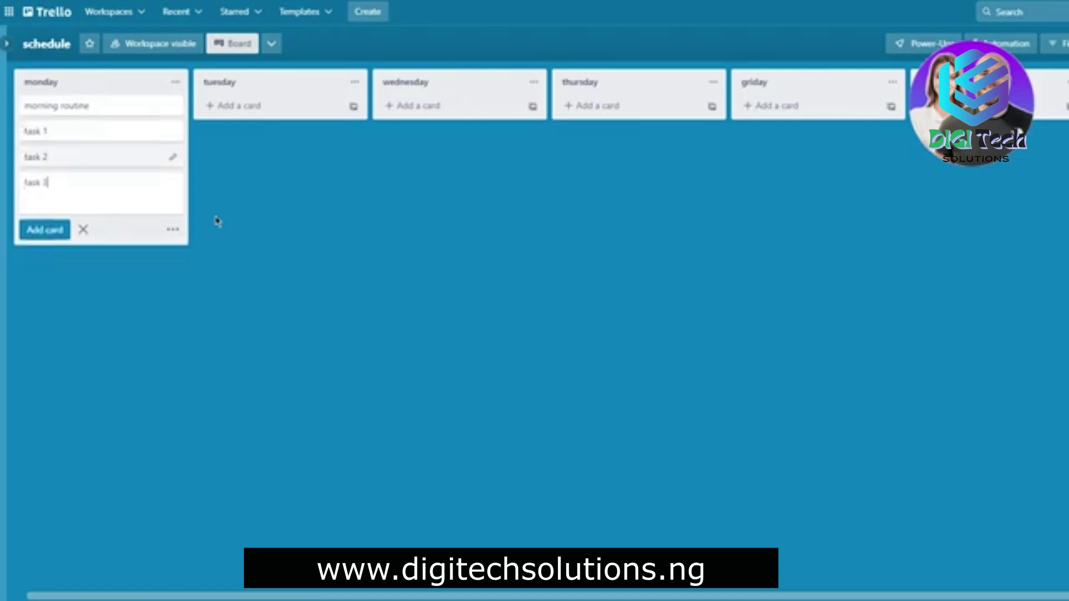
pyautogui.press('Return')
pyautogui.click(369, 277)
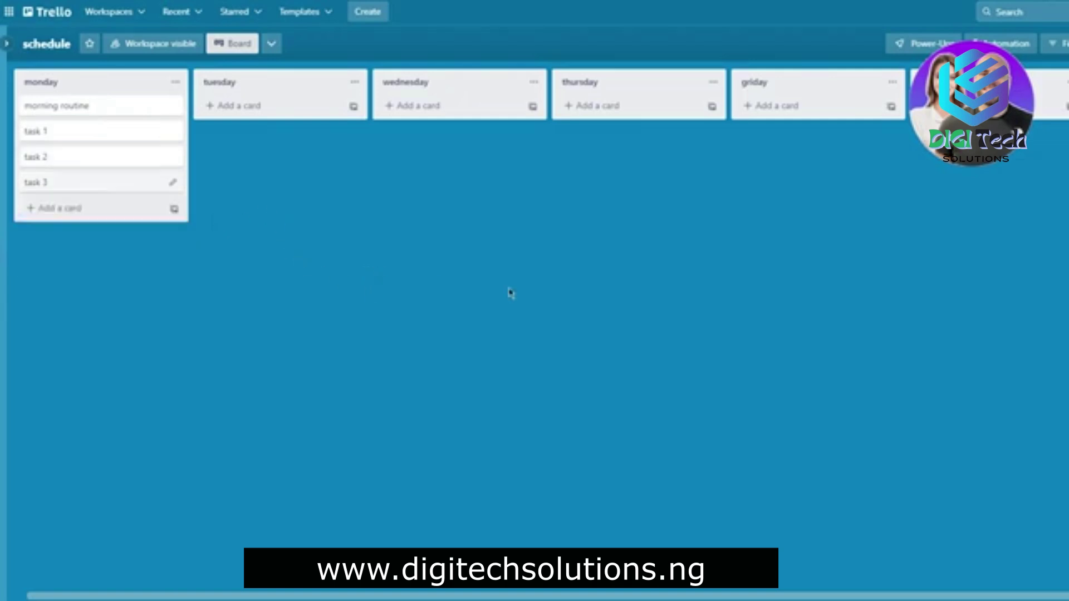
# - Look at the description editor and the checklist option of the morning routine card, and close it without adding anything
pyautogui.click(77, 107)
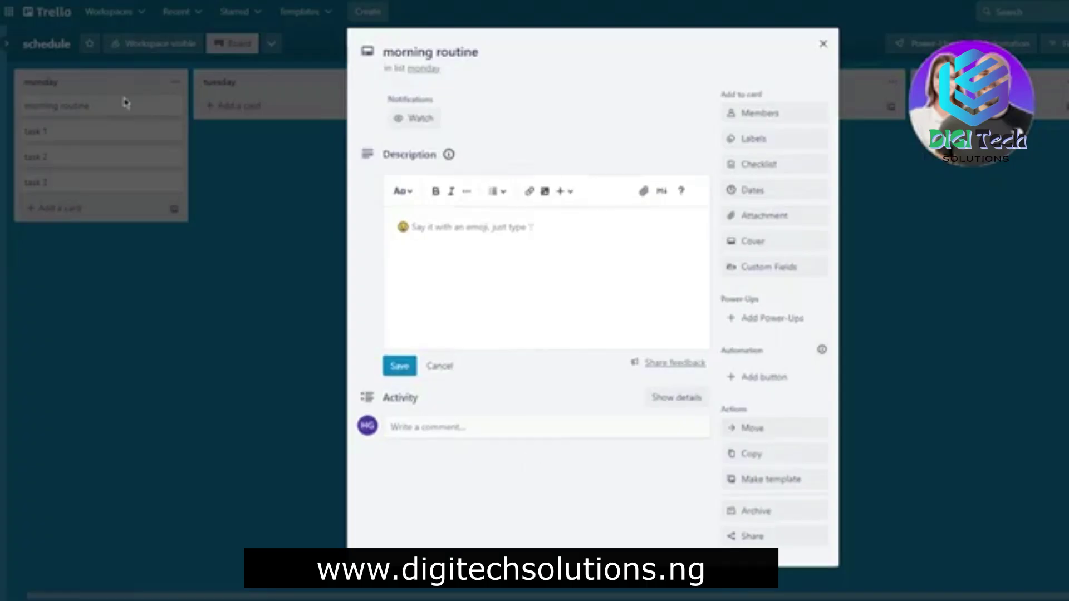
pyautogui.click(486, 229)
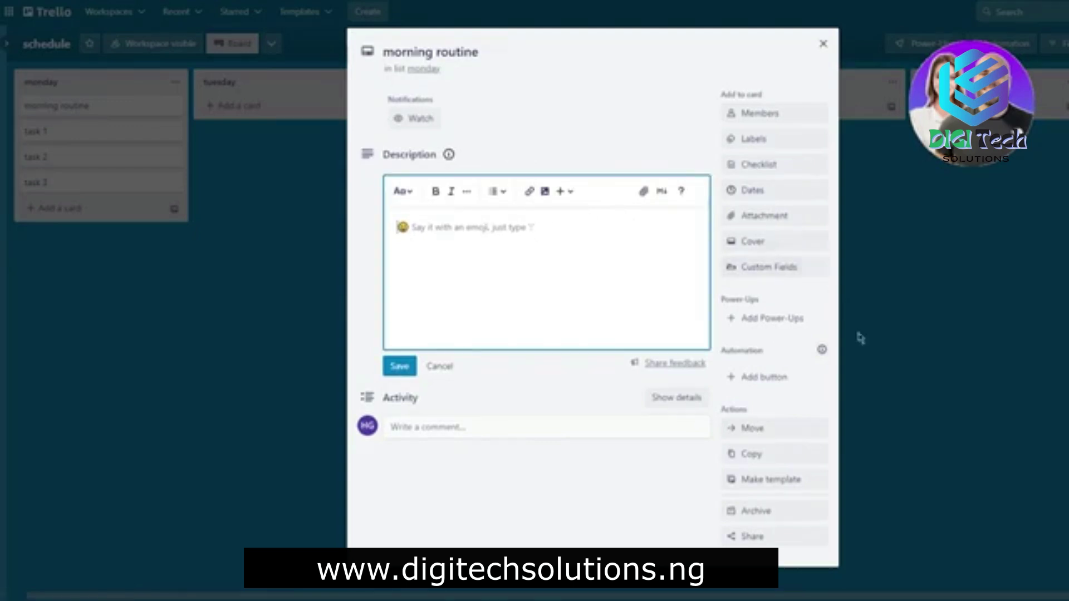
pyautogui.click(782, 173)
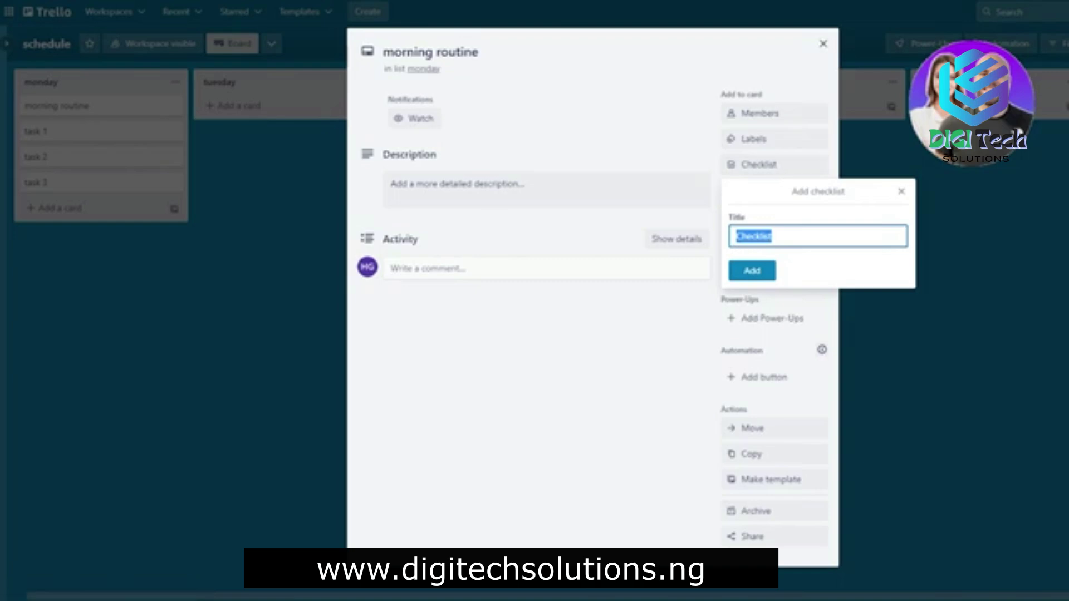
pyautogui.press('Escape')
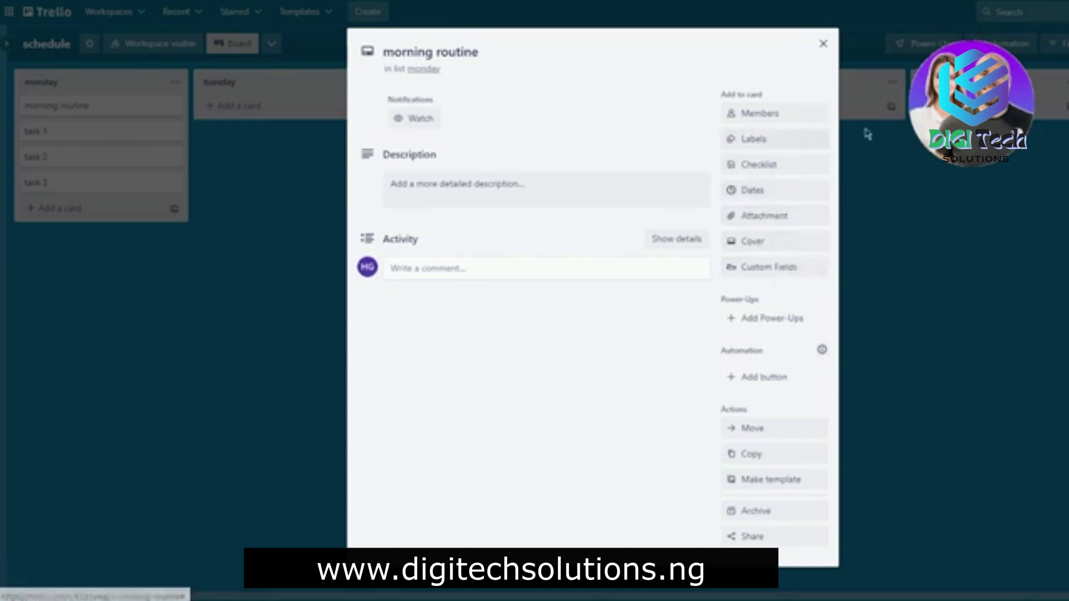
pyautogui.click(1020, 232)
# - Move the morning routine card below task 1 in the monday list
pyautogui.moveTo(91, 109); pyautogui.dragTo(122, 106)
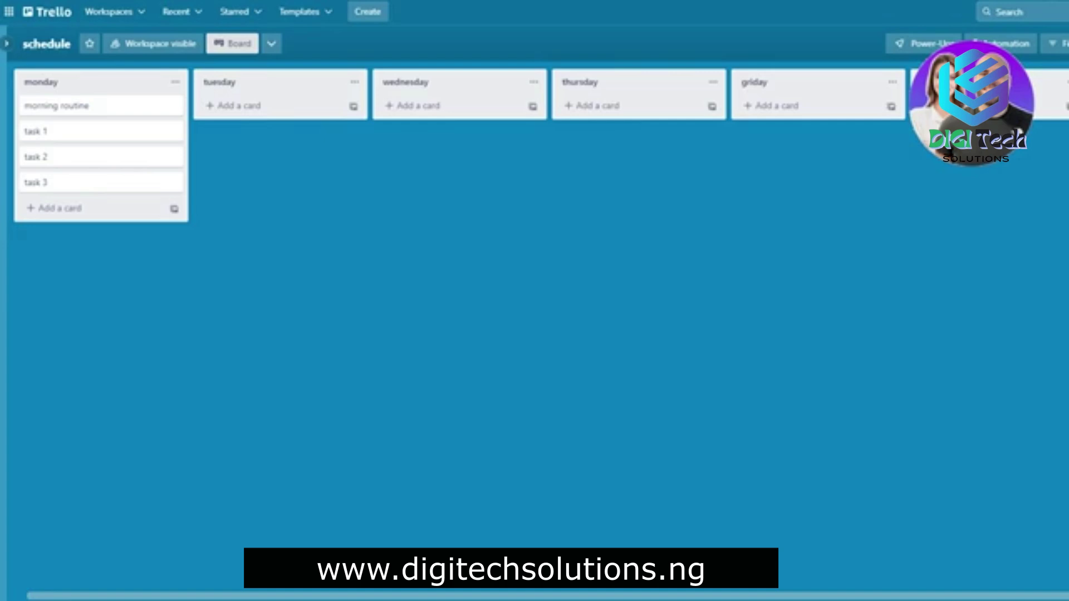
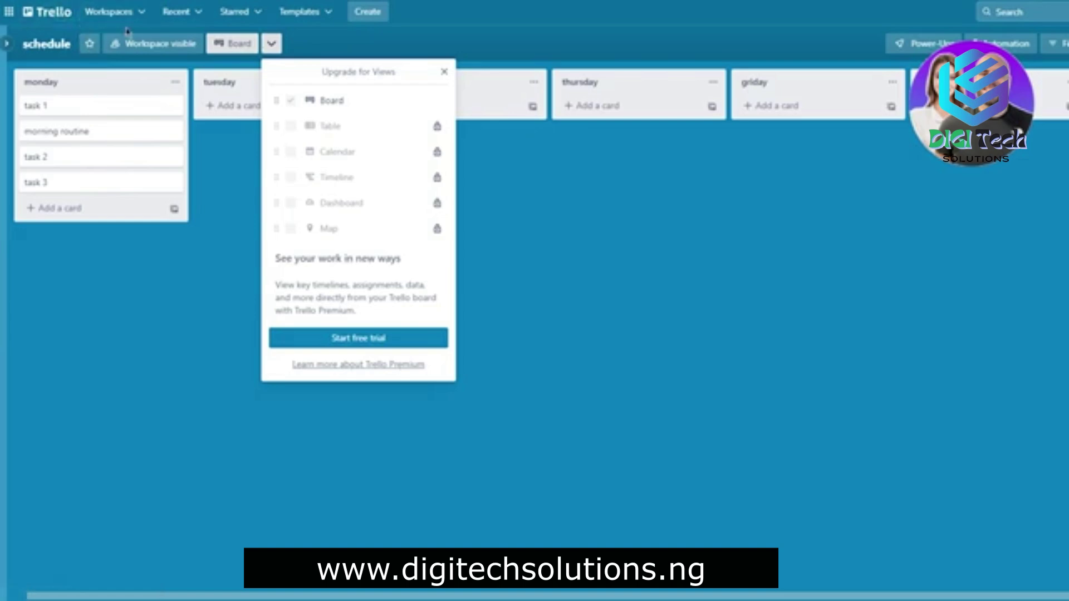
# - Open the account settings and look through the language and email notification options
pyautogui.click(1059, 11)
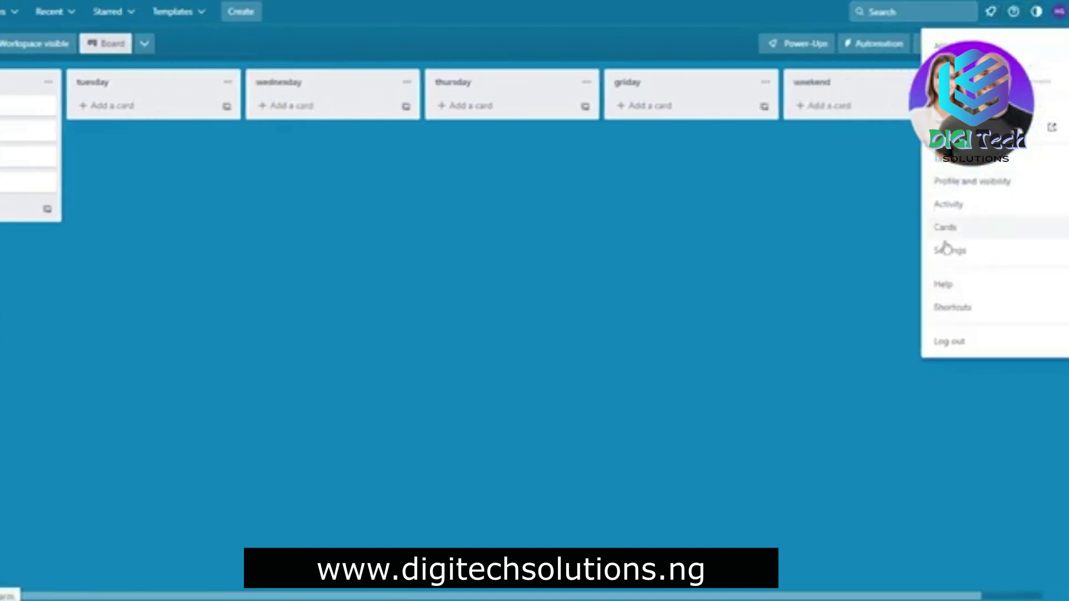
pyautogui.click(958, 254)
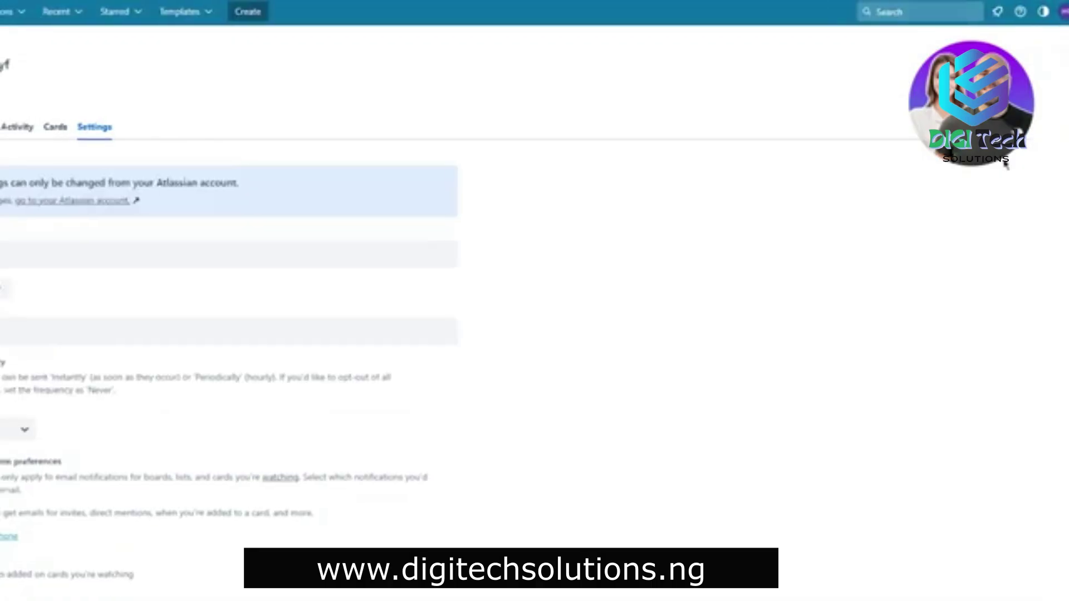
pyautogui.scroll(-6, 573, 136)
pyautogui.scroll(-5, 610, 146)
pyautogui.scroll(10, 613, 143)
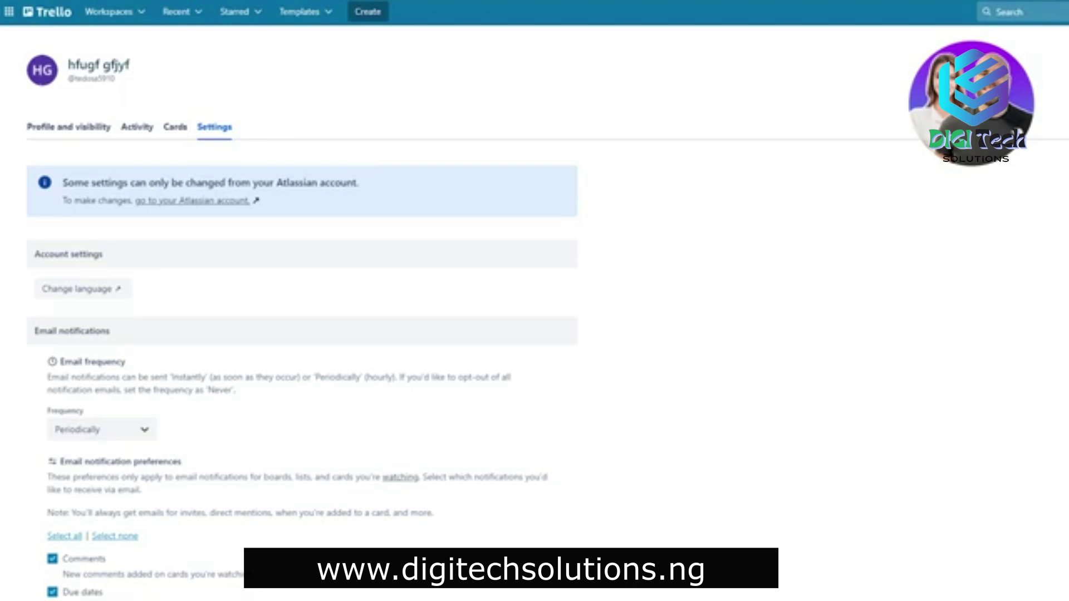
# - Review the account's profile and visibility page and its activity history
pyautogui.click(63, 135)
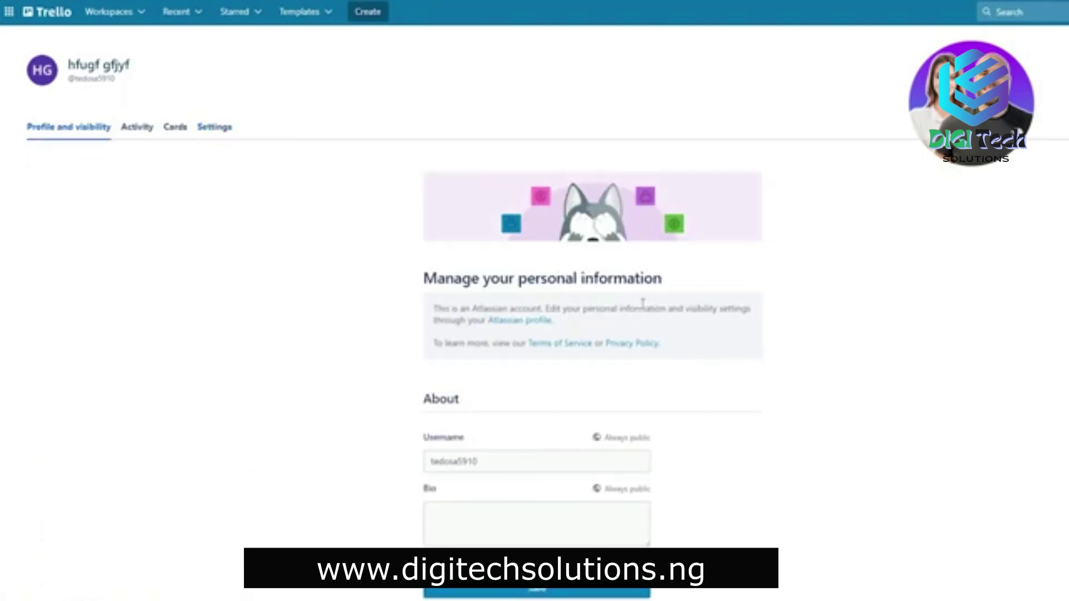
pyautogui.scroll(-1, 641, 304)
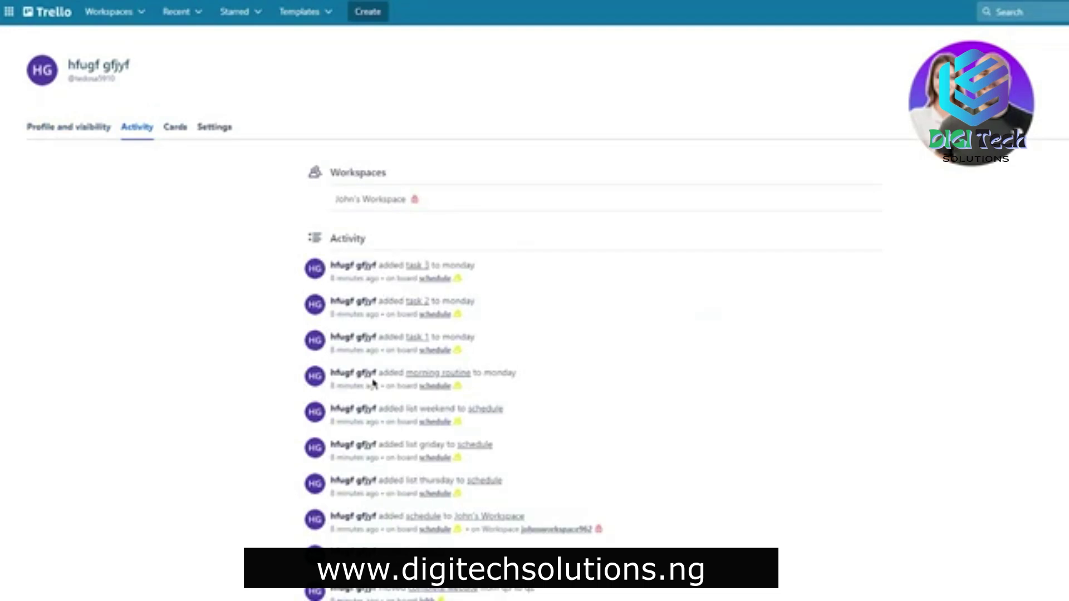
pyautogui.scroll(-20, 373, 383)
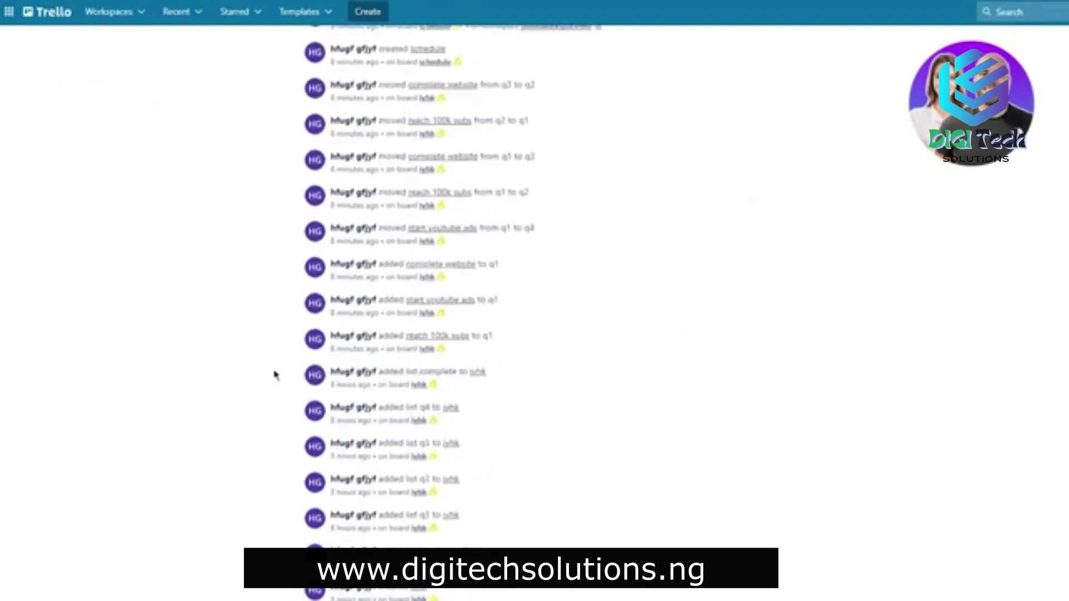
pyautogui.scroll(-8, 266, 368)
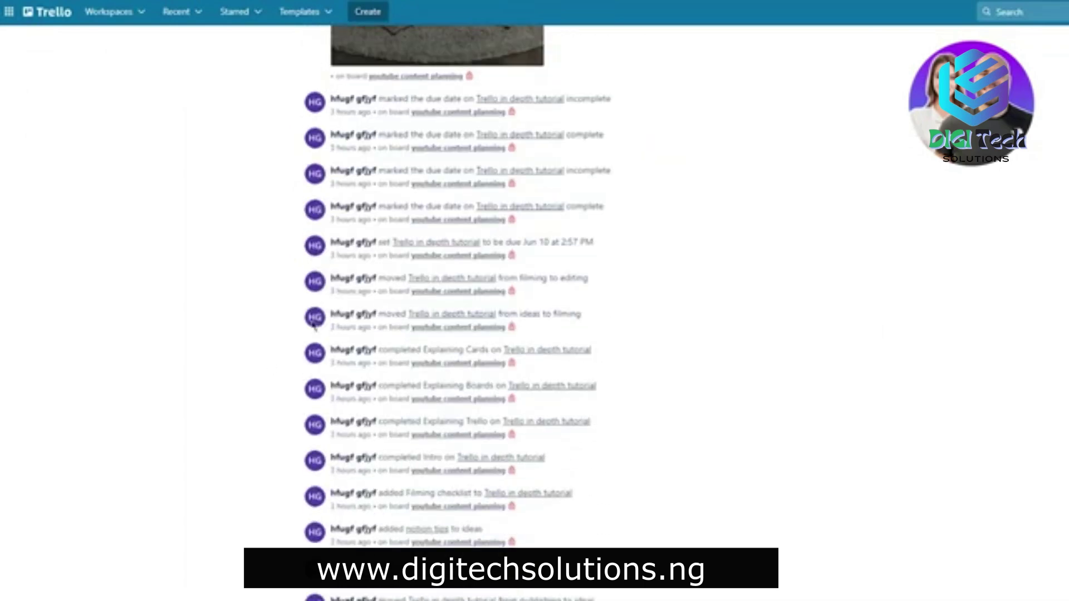
pyautogui.scroll(20, 556, 267)
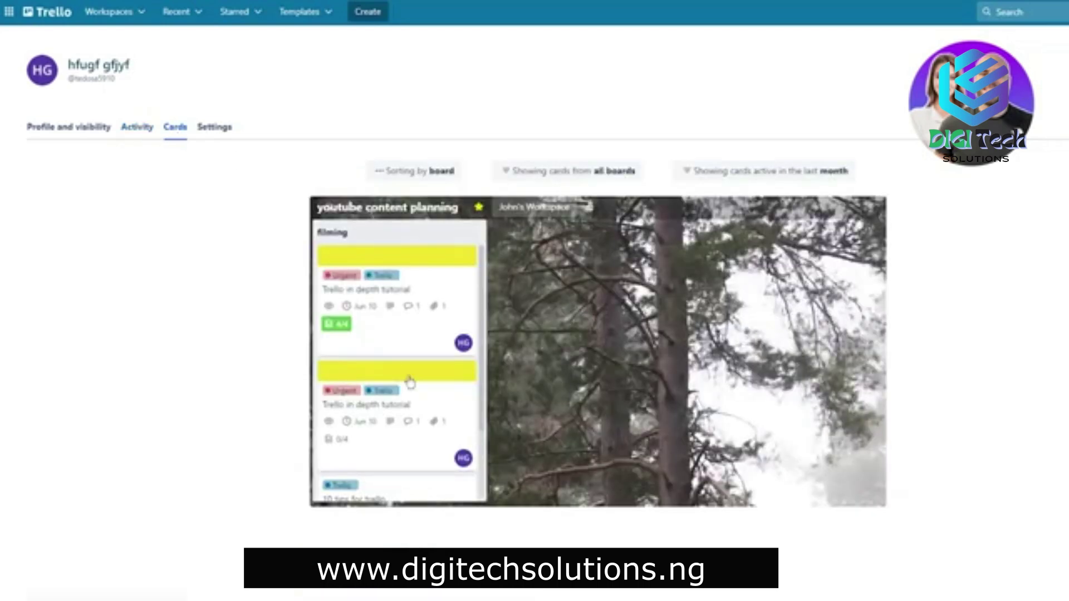
# - Browse the account's cards page, view the first "Trello in depth tutorial" card from it, and close the card
pyautogui.scroll(-2, 363, 294)
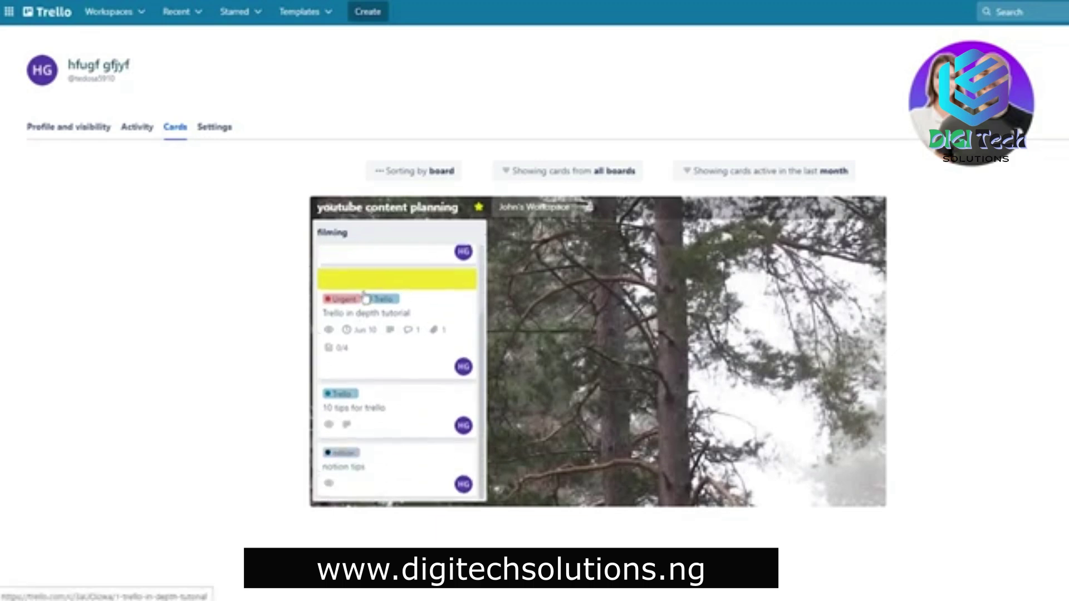
pyautogui.scroll(2, 369, 309)
pyautogui.moveTo(417, 325); pyautogui.dragTo(684, 338)
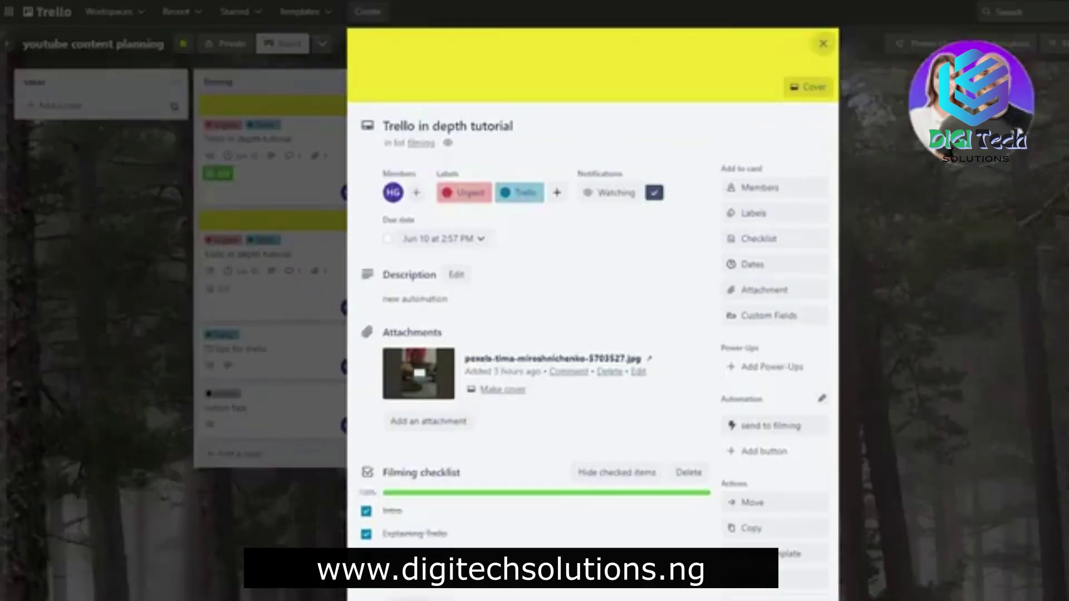
pyautogui.click(208, 70)
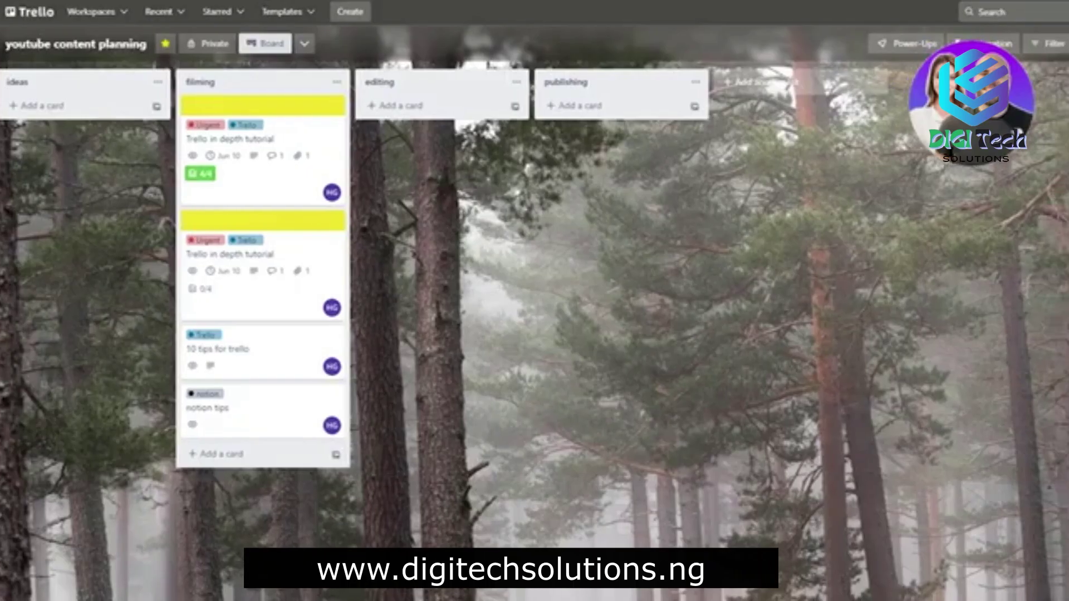
# - Open the account menu
pyautogui.click(1061, 12)
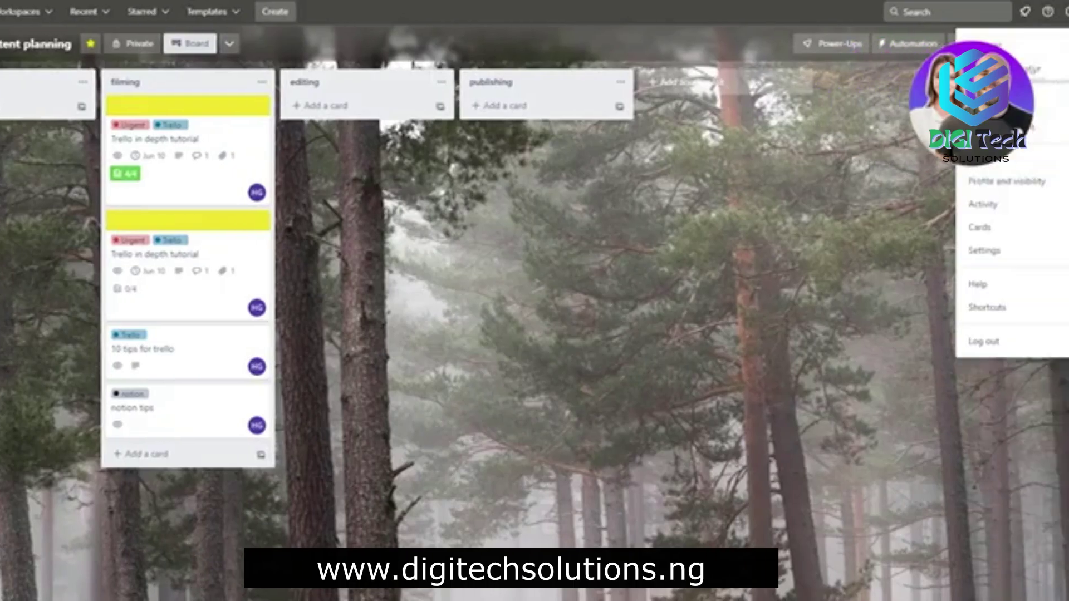